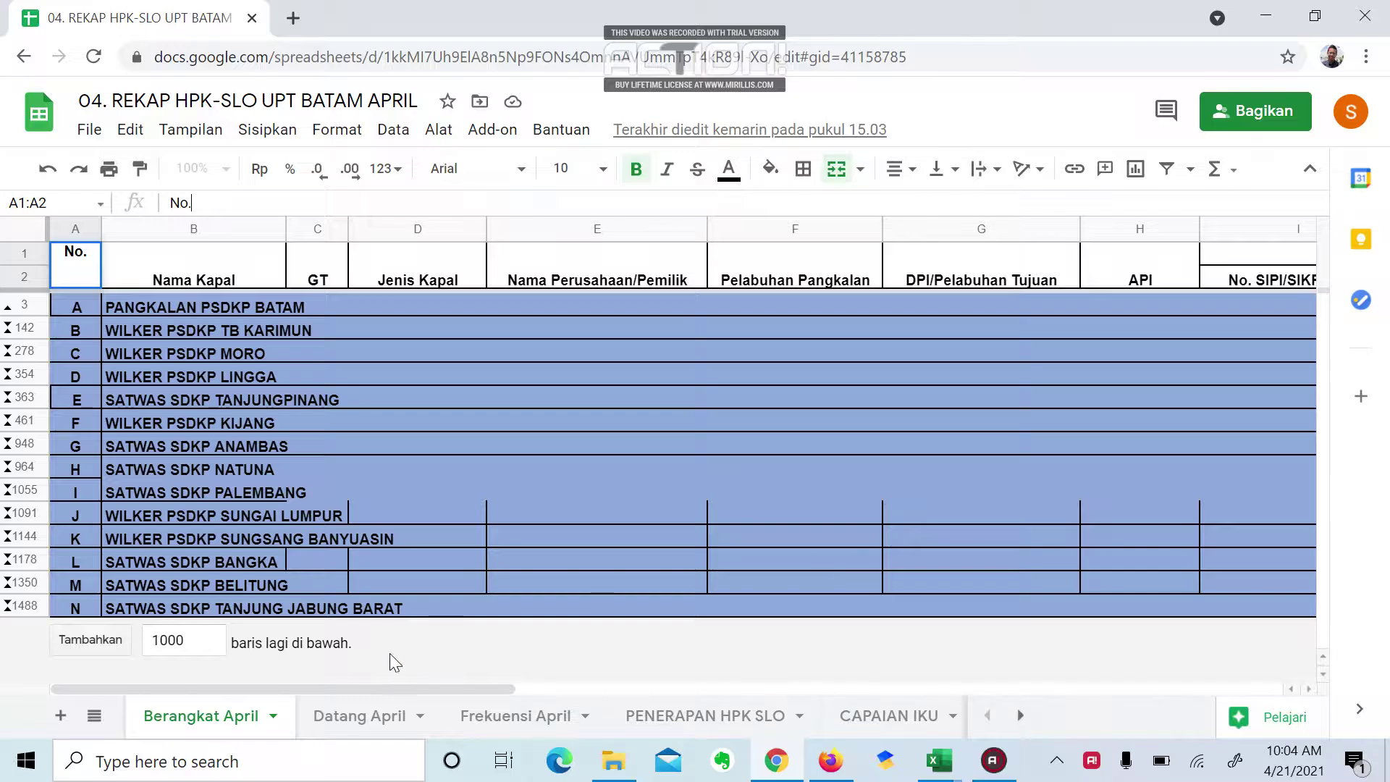
pyautogui.moveTo(374, 689); pyautogui.dragTo(310, 616)
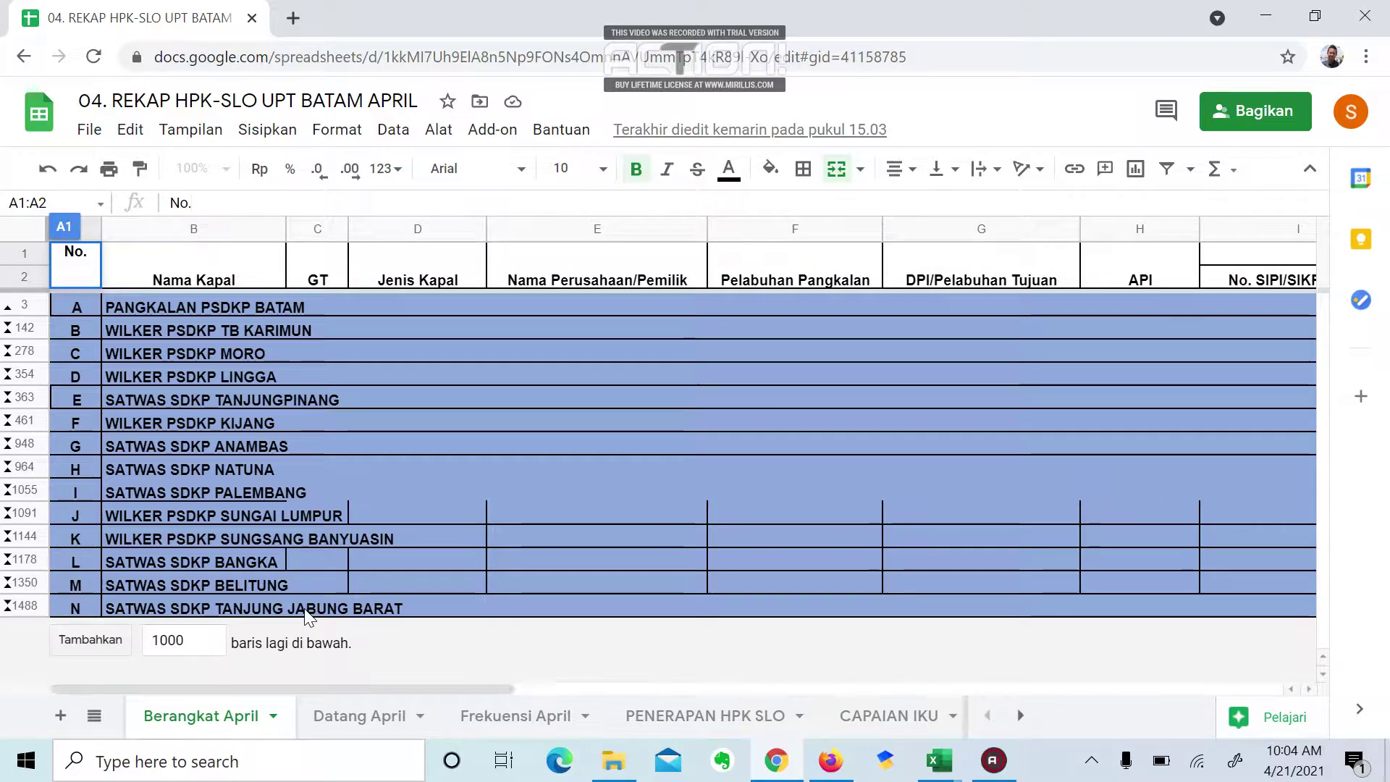
pyautogui.click(467, 251)
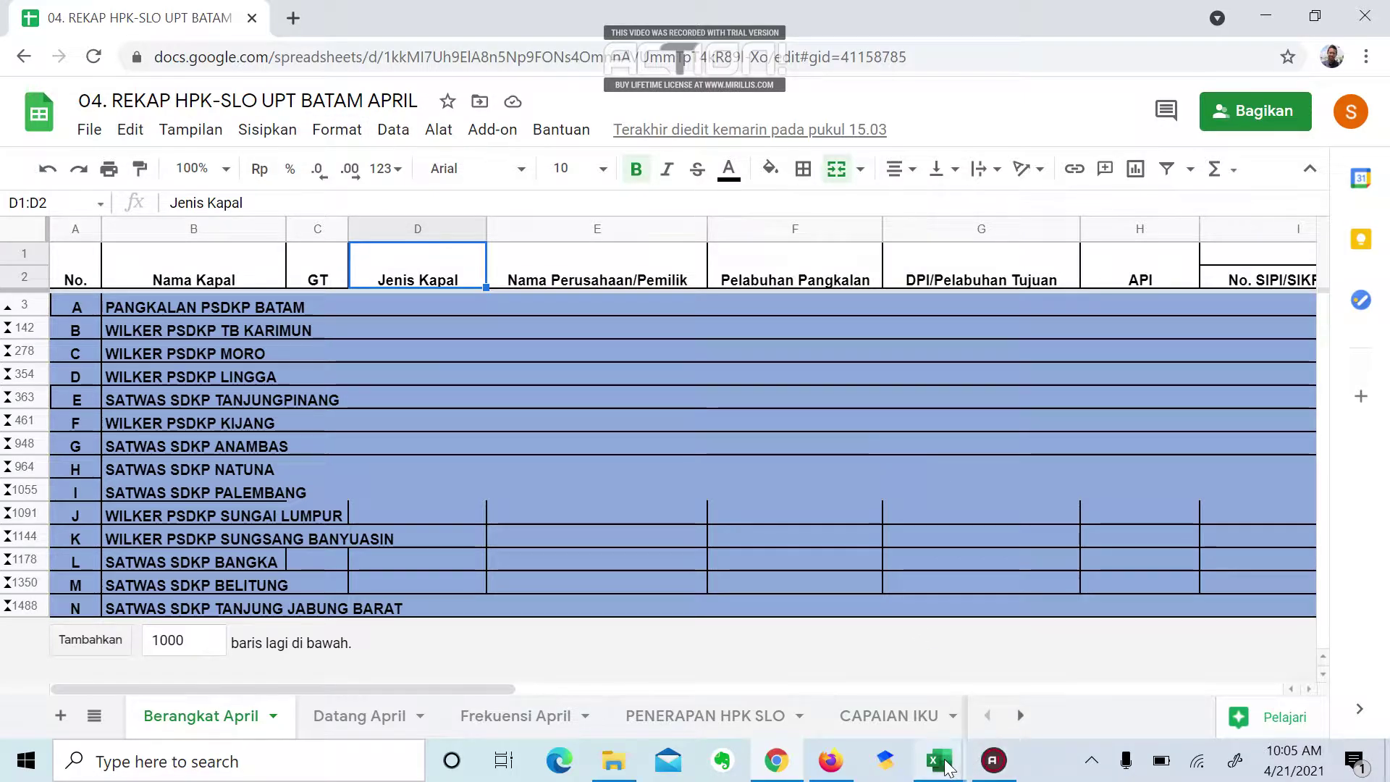
# Step: View the B.03.21 sheet of the March recap workbook in Excel, and return to the April recap spreadsheet in Chrome
pyautogui.moveTo(939, 760)
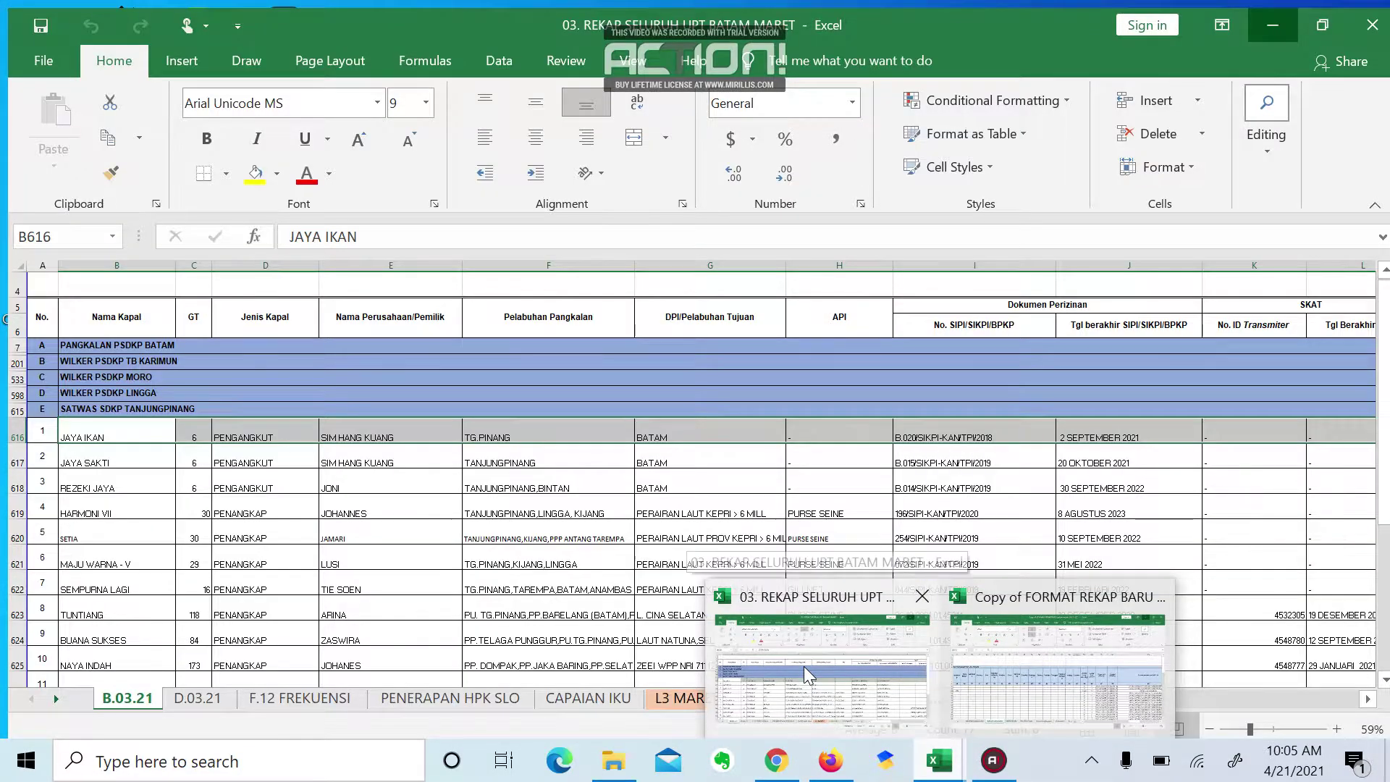
pyautogui.click(807, 670)
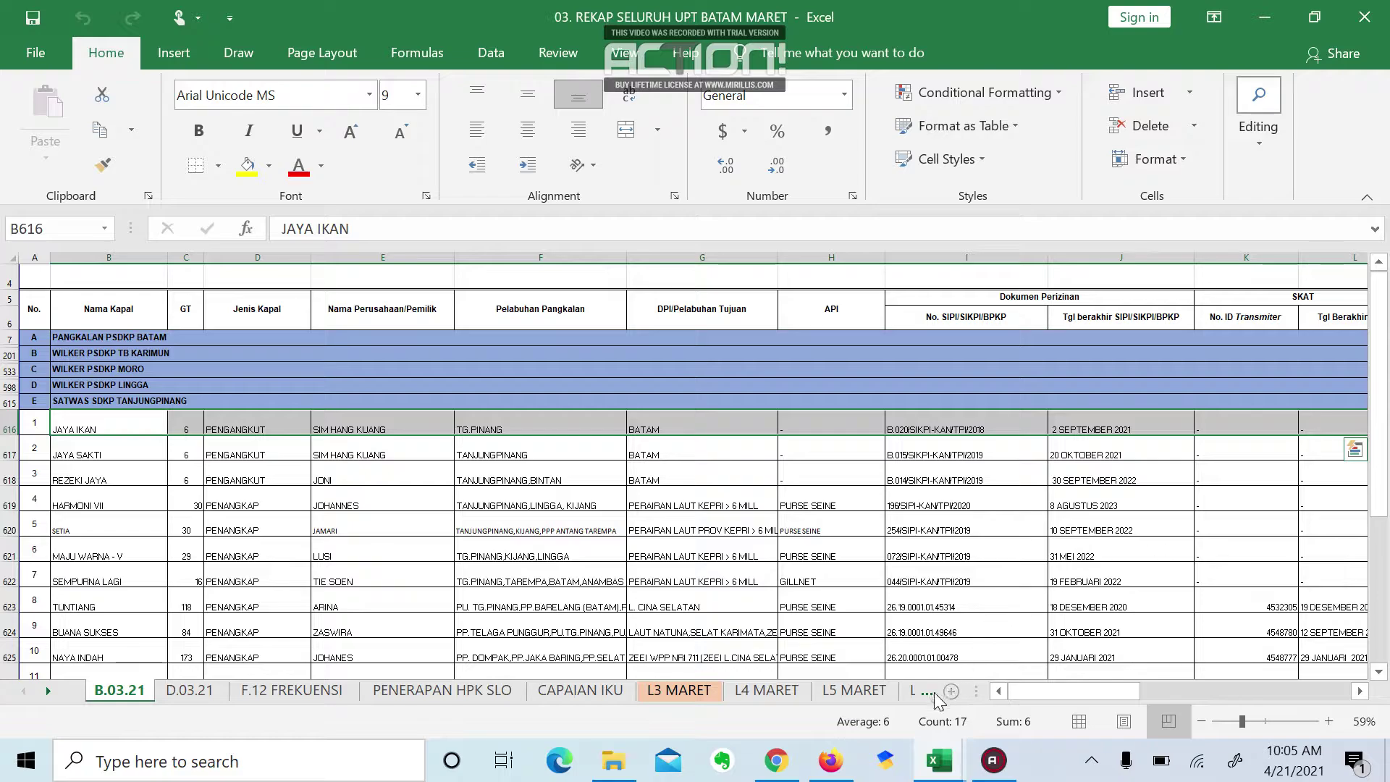
pyautogui.click(774, 763)
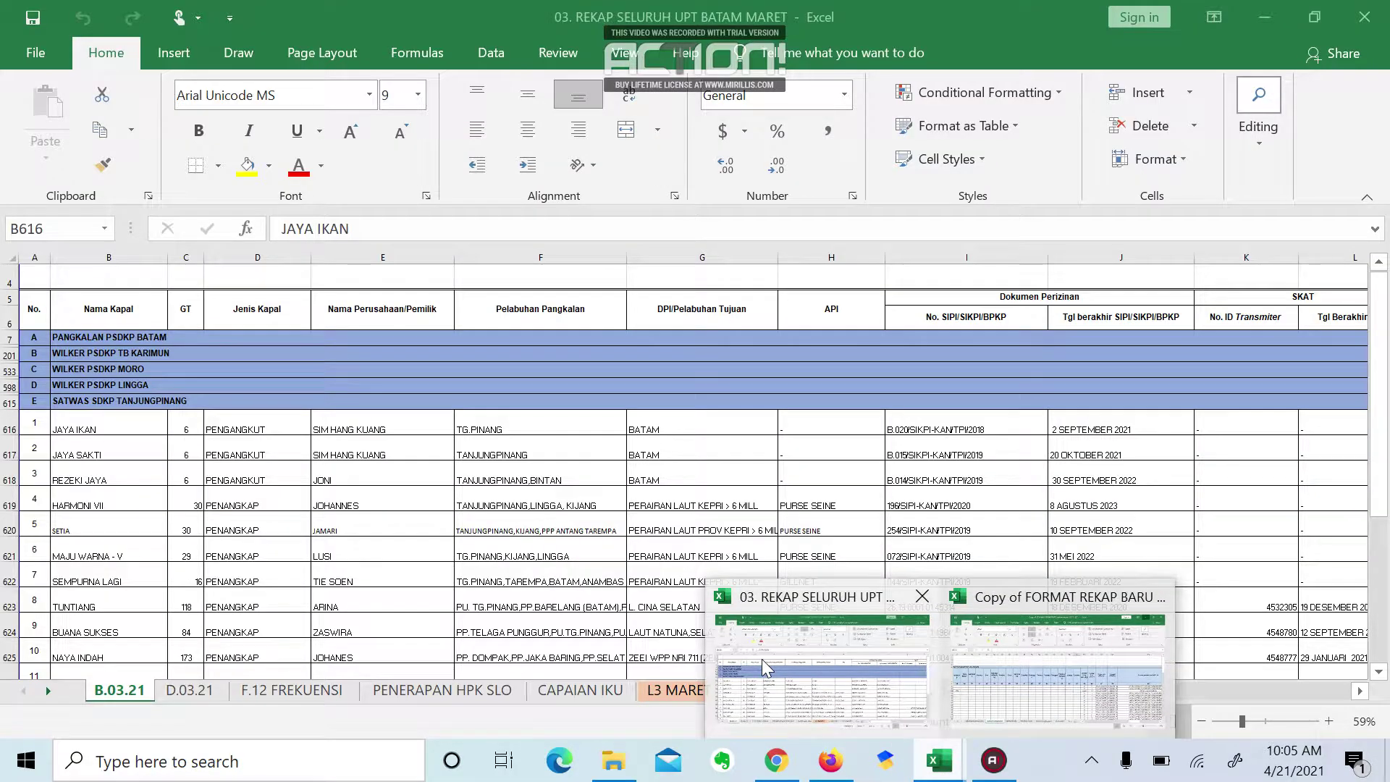
pyautogui.click(764, 677)
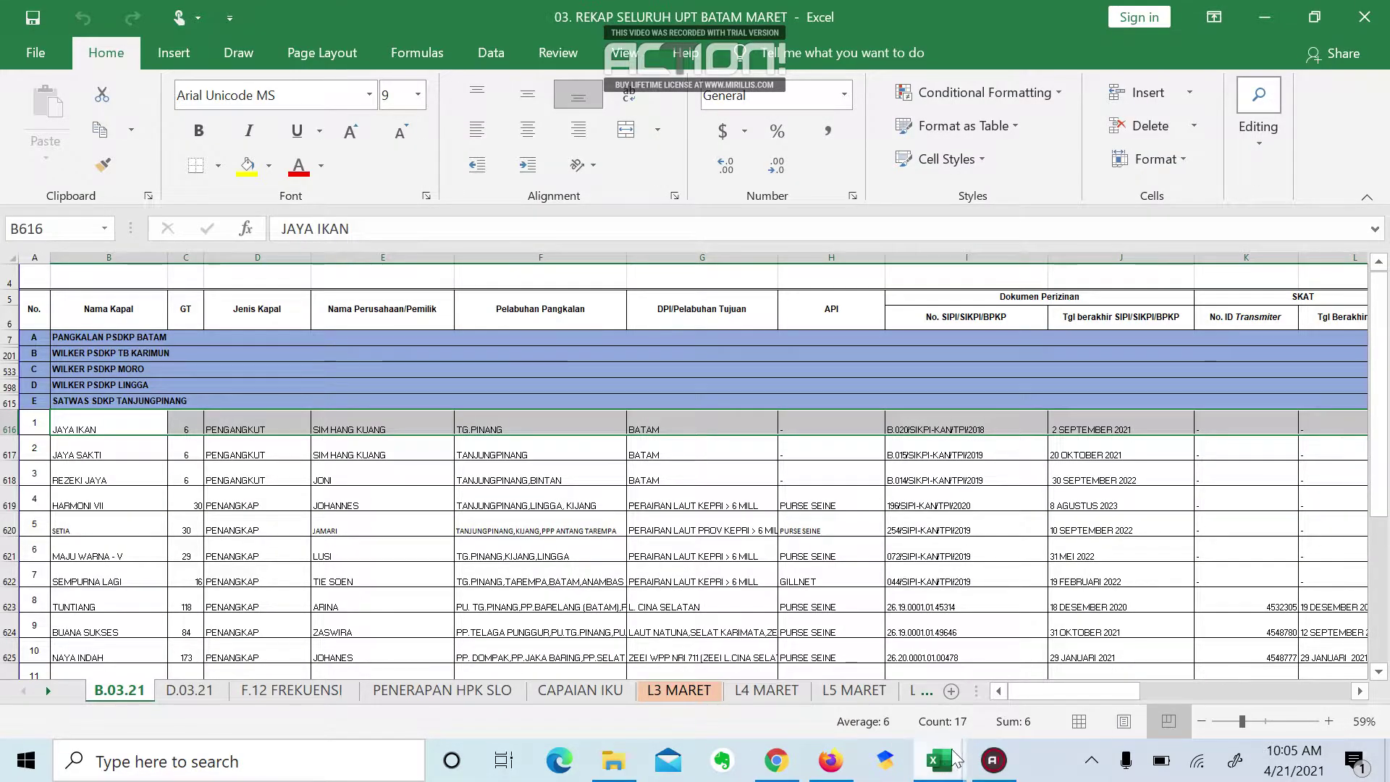
pyautogui.click(776, 760)
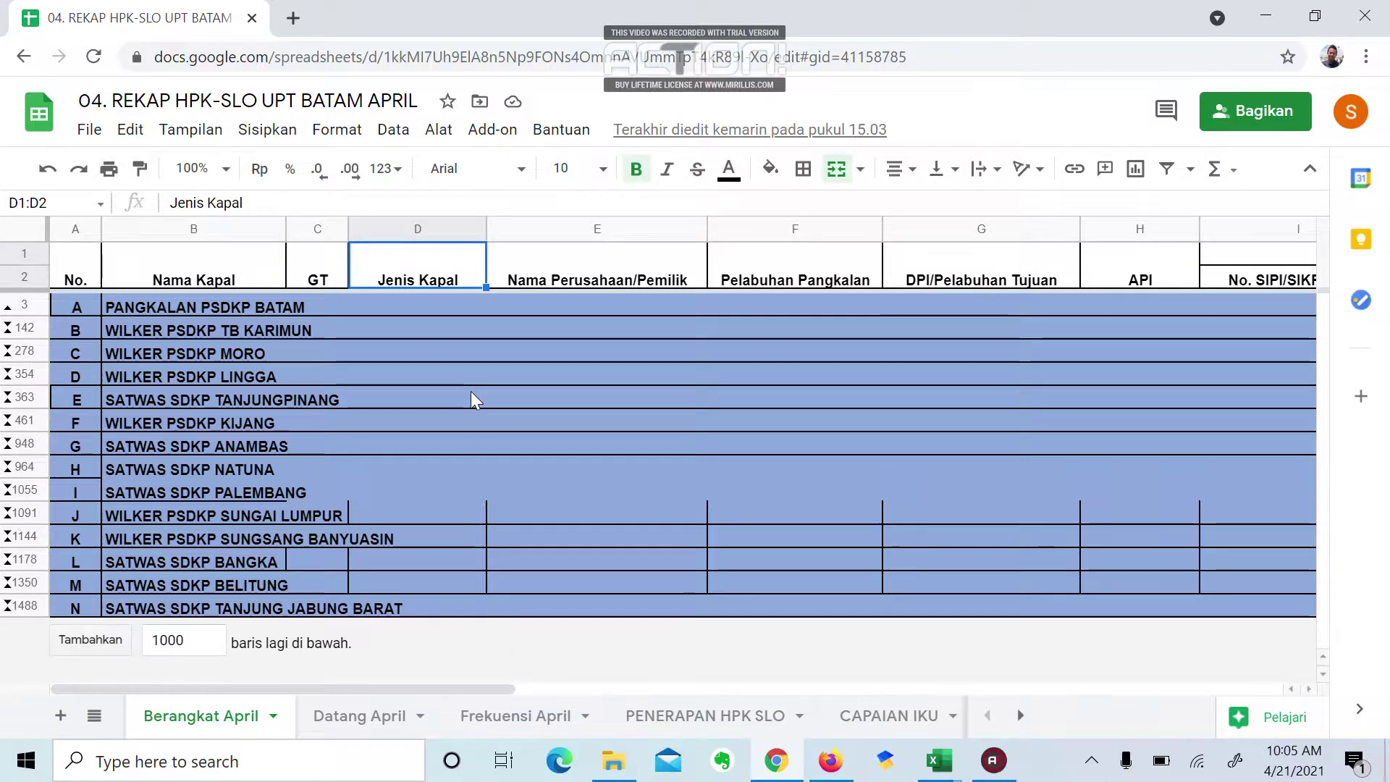
# Step: Switch to Firefox and look back through the Perdirjen PSDKP No.12 Tahun 2017 PDF from page 20 to page 9
pyautogui.click(831, 758)
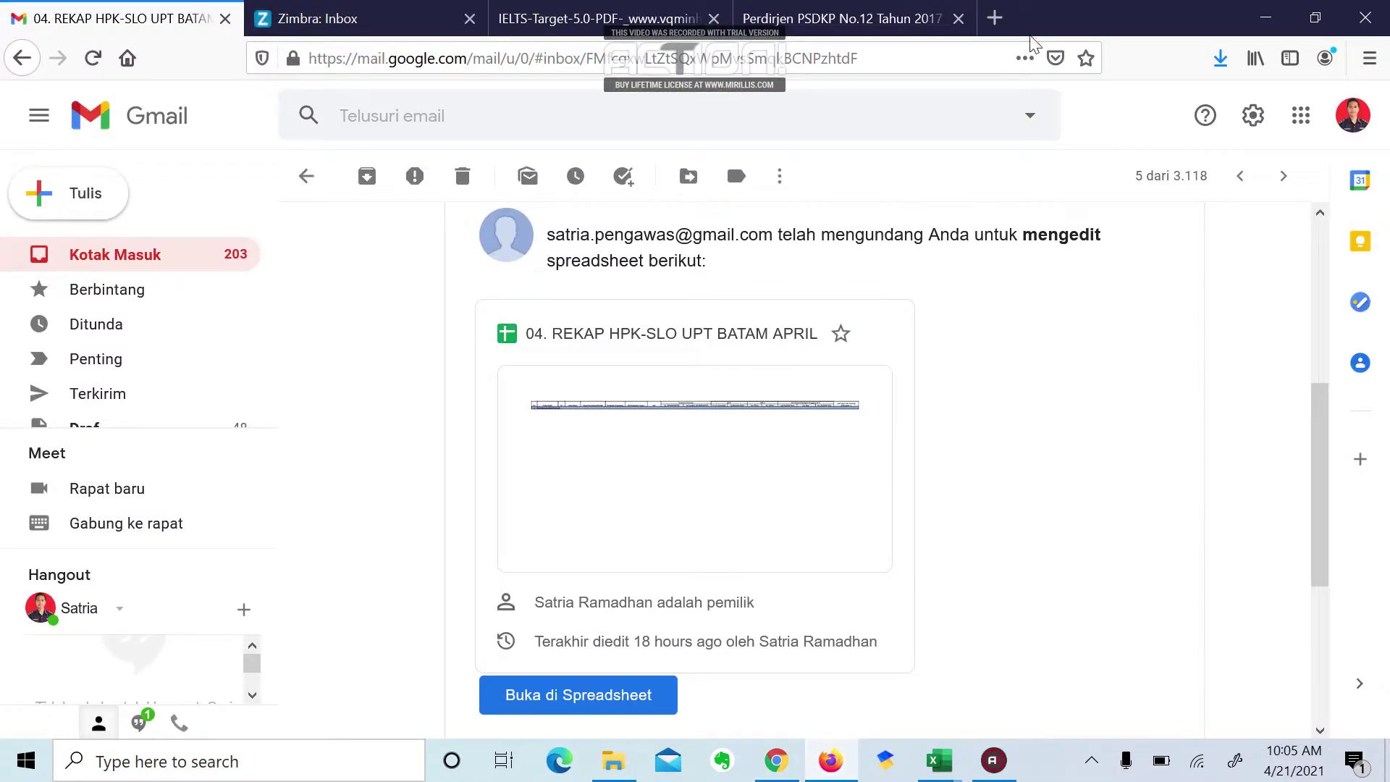
pyautogui.click(832, 13)
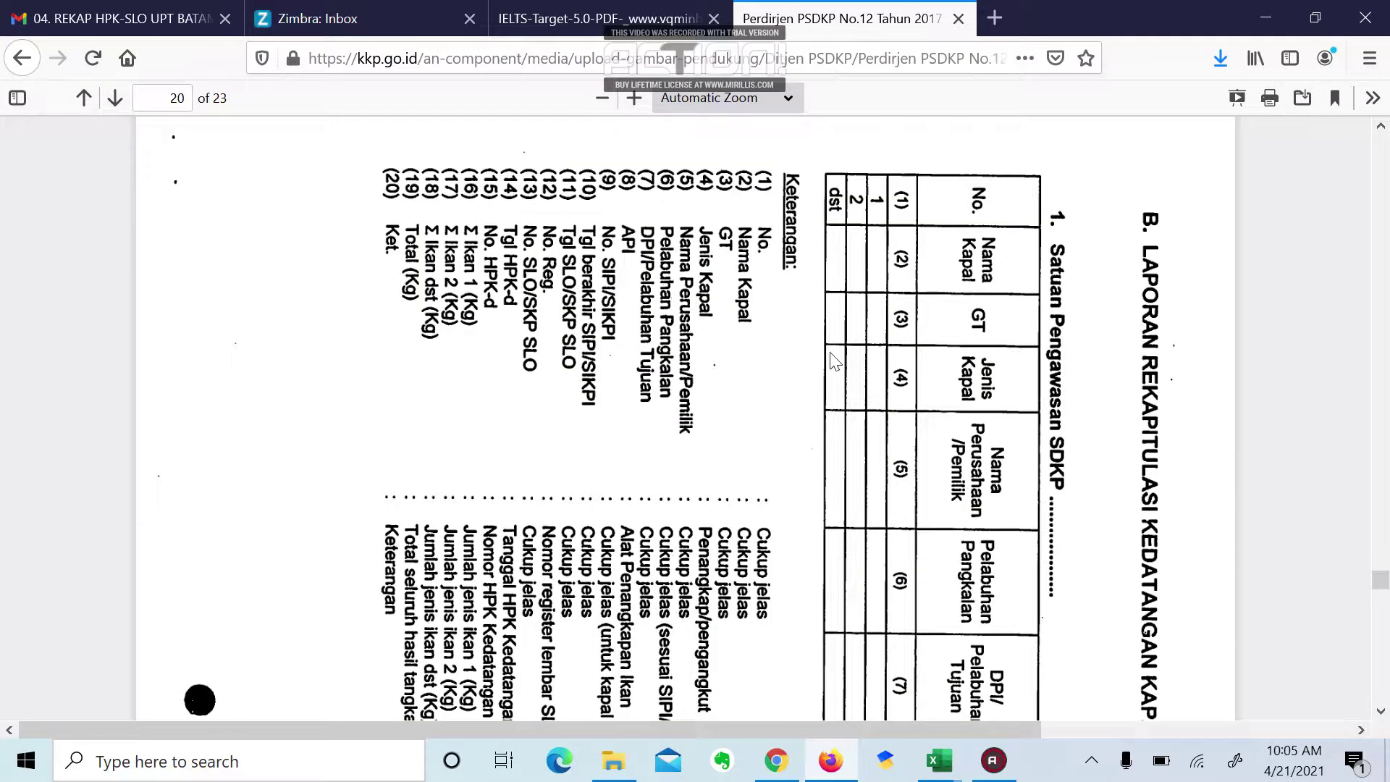
pyautogui.scroll(15, 685, 417)
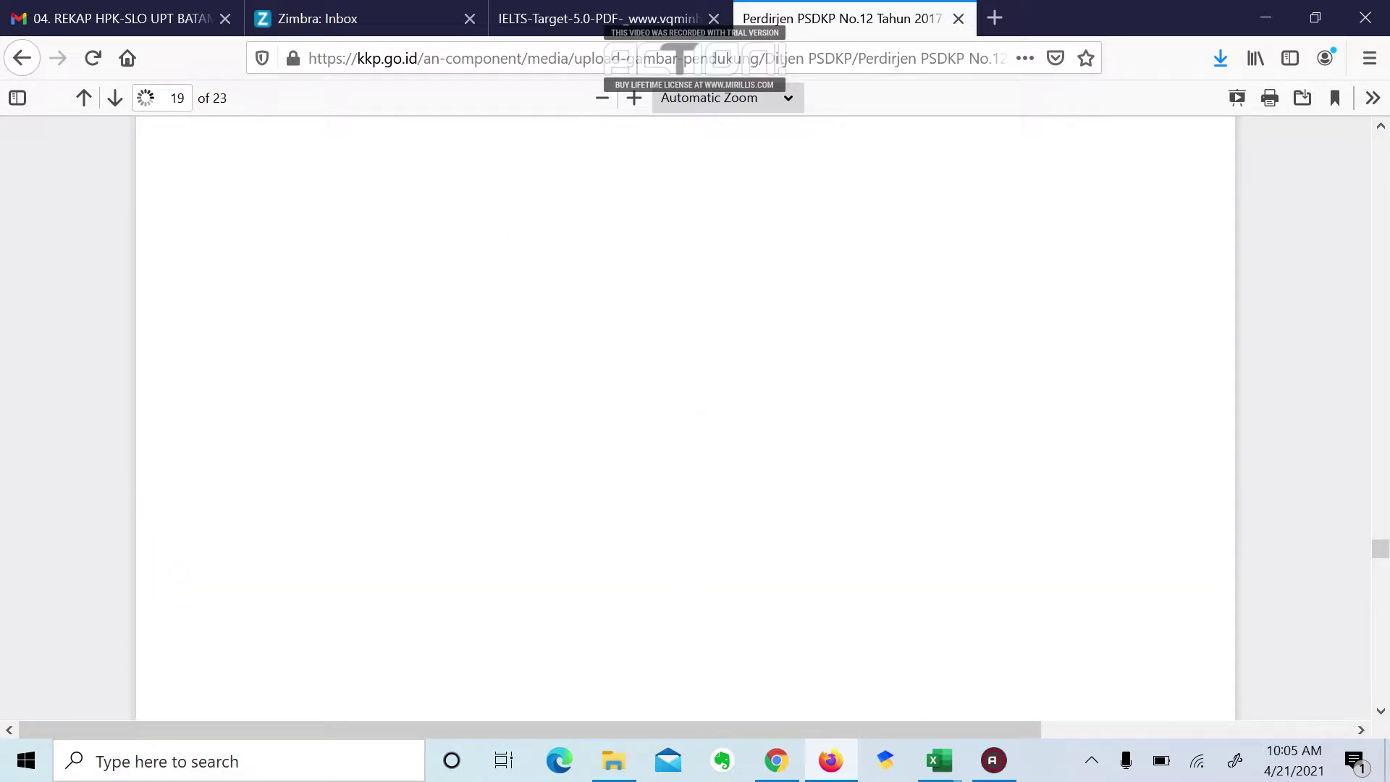
pyautogui.scroll(10, 684, 417)
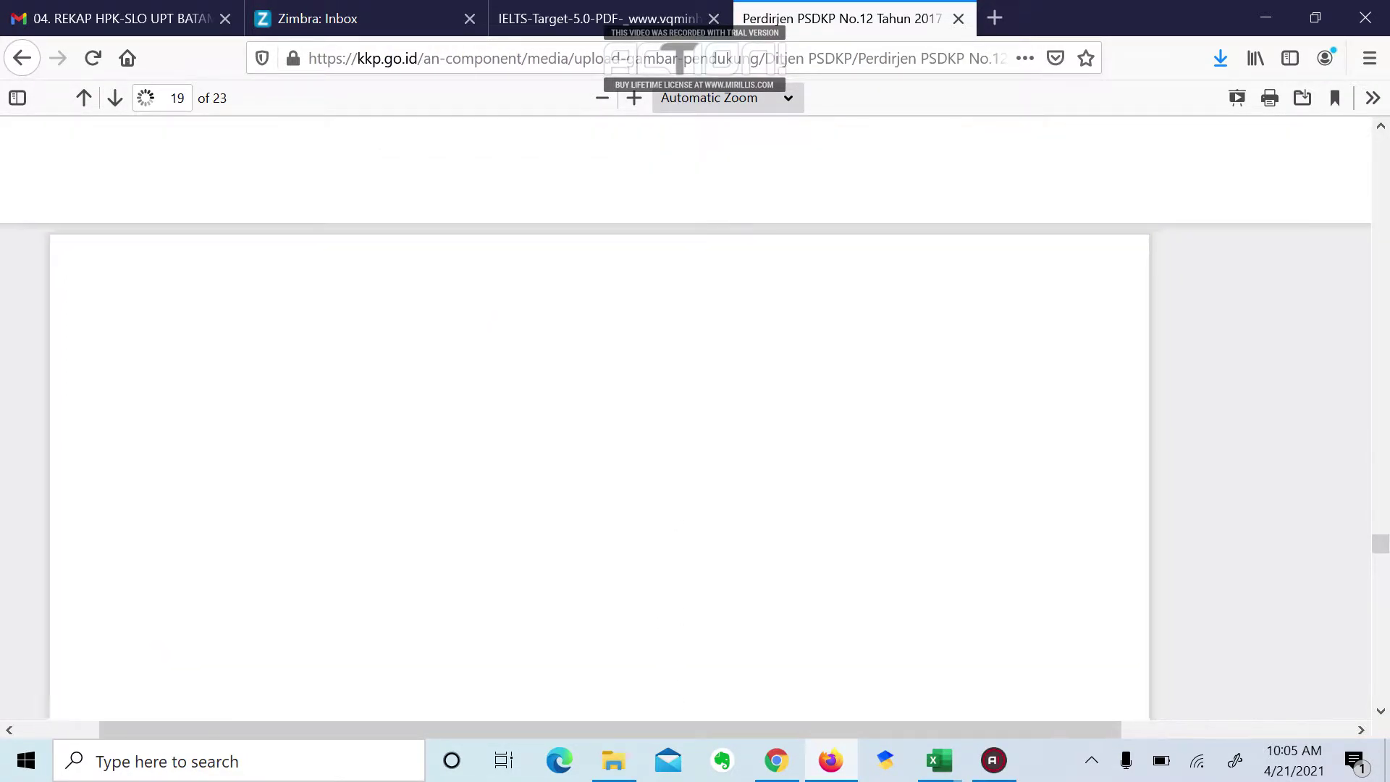
pyautogui.scroll(15, 685, 418)
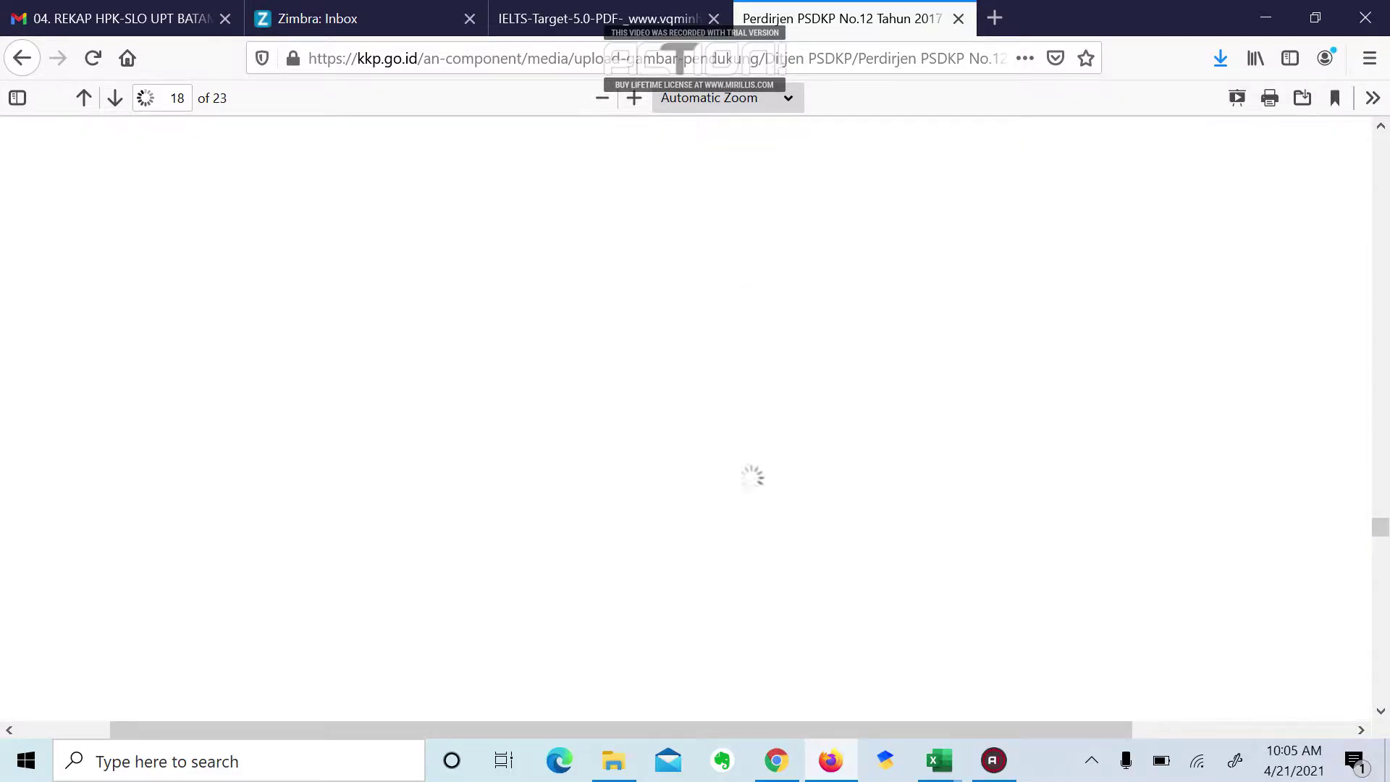
pyautogui.scroll(15, 684, 418)
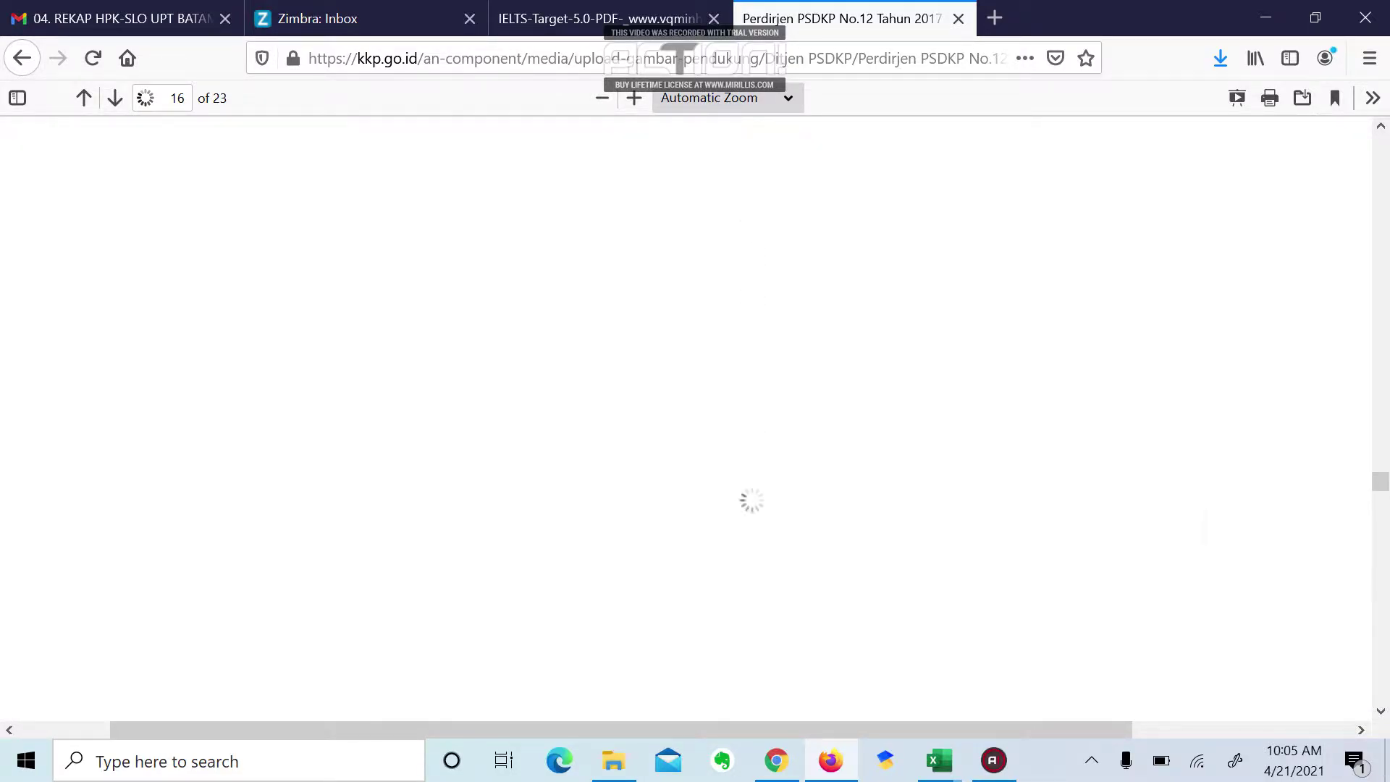
pyautogui.scroll(15, 685, 418)
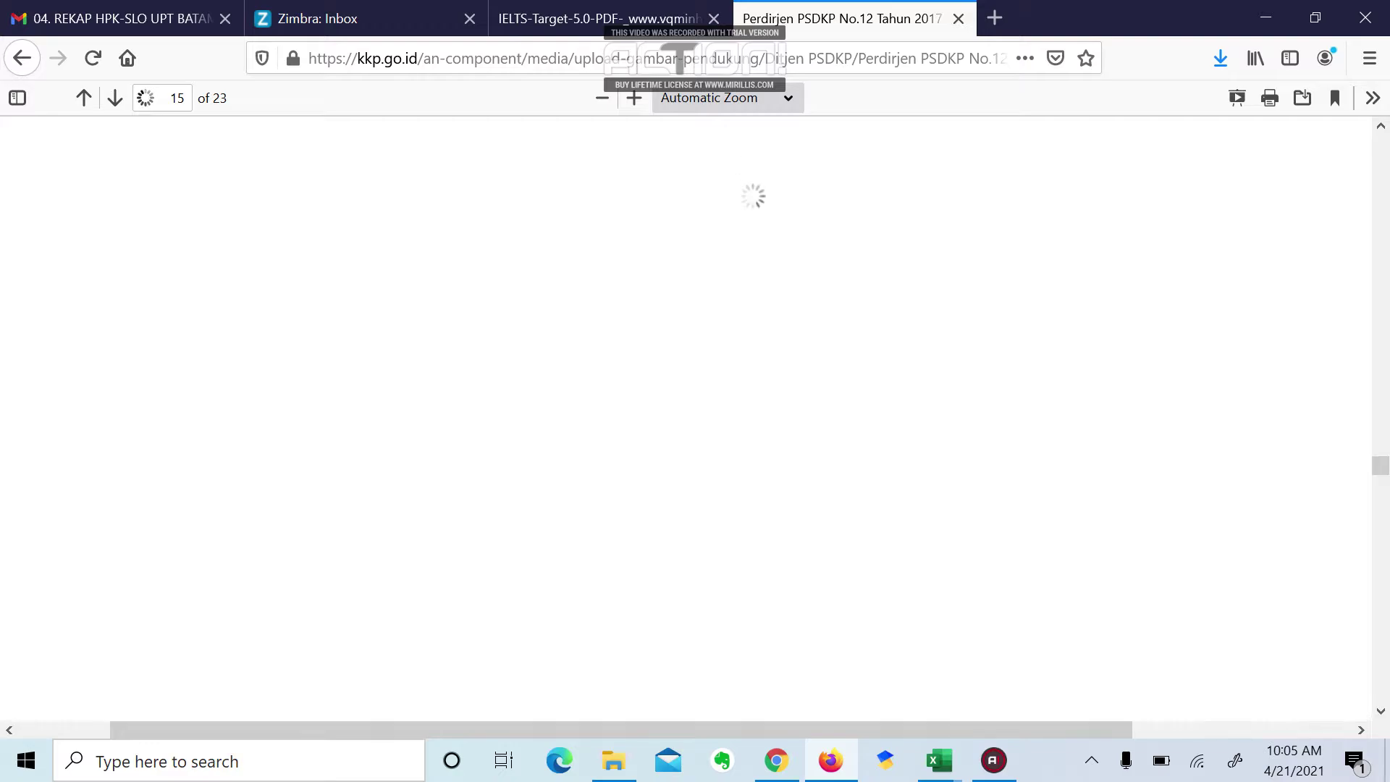
pyautogui.scroll(1, 1209, 536)
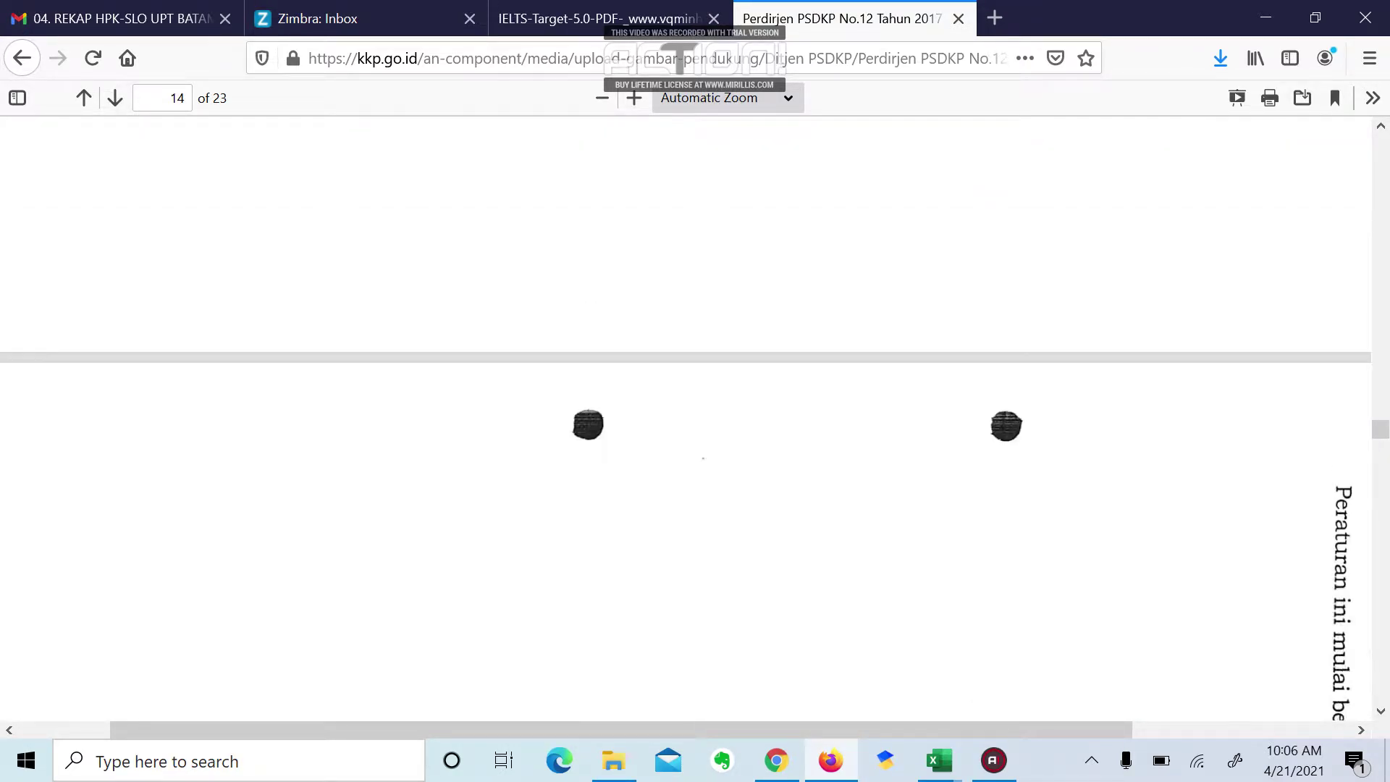
pyautogui.scroll(10, 685, 417)
pyautogui.scroll(20, 685, 417)
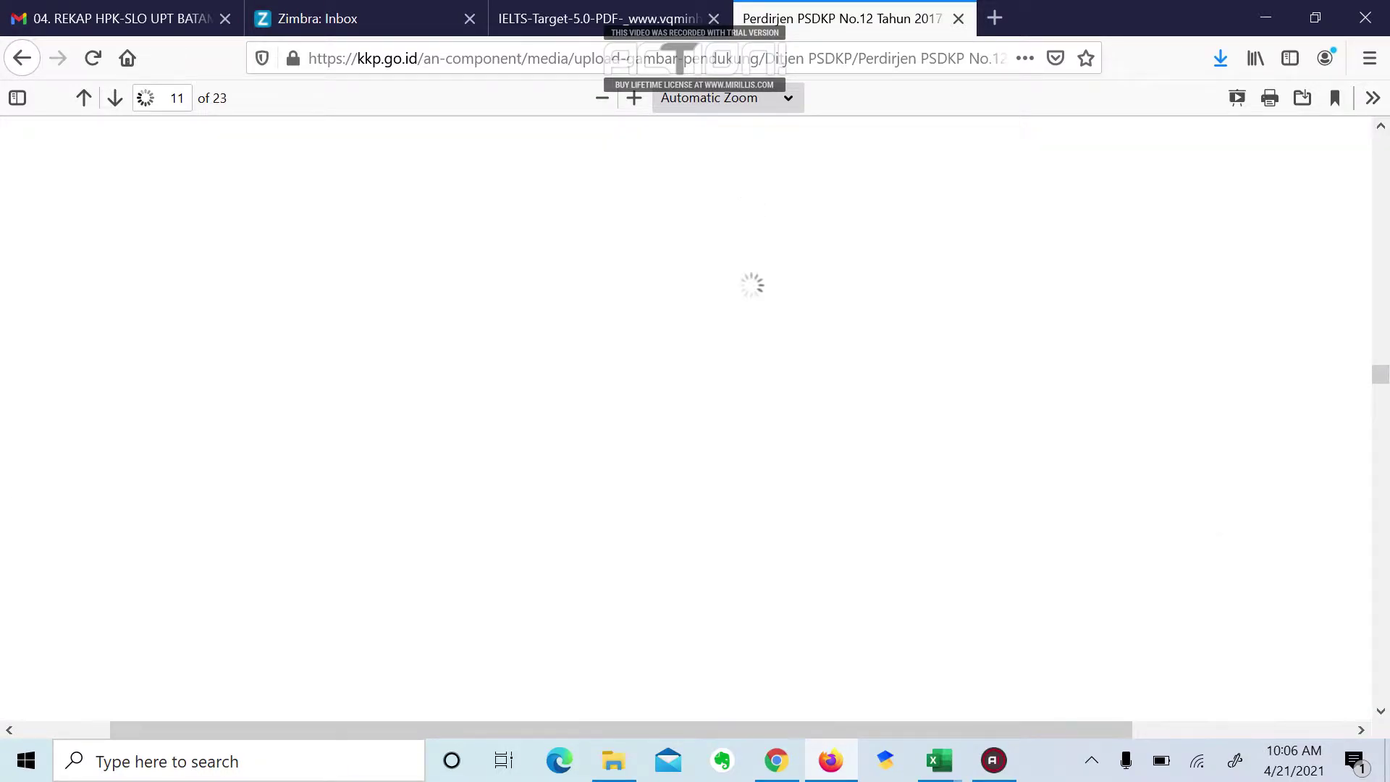
pyautogui.scroll(10, 684, 418)
pyautogui.scroll(3, 684, 417)
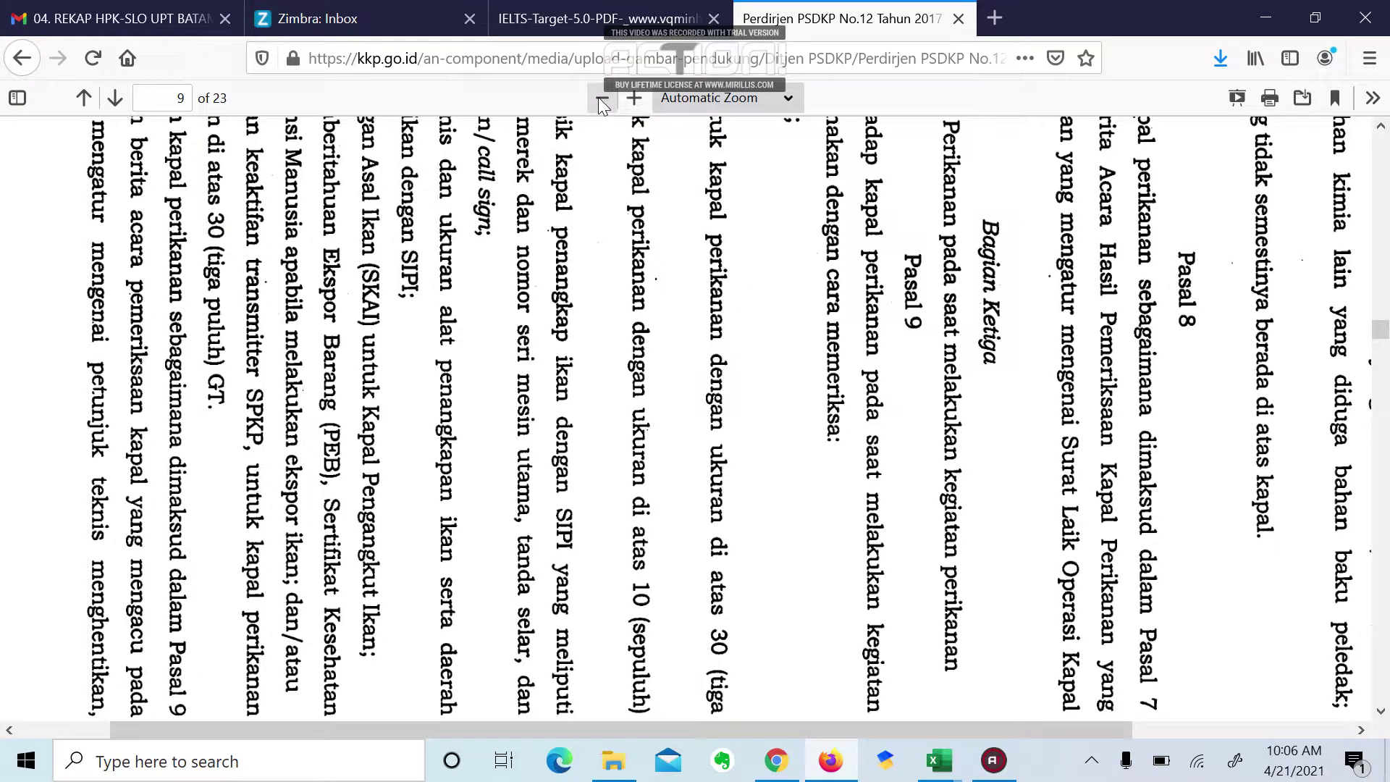
# Step: Reduce the regulation PDF's zoom to 70% to show more of page 9
pyautogui.click(600, 100)
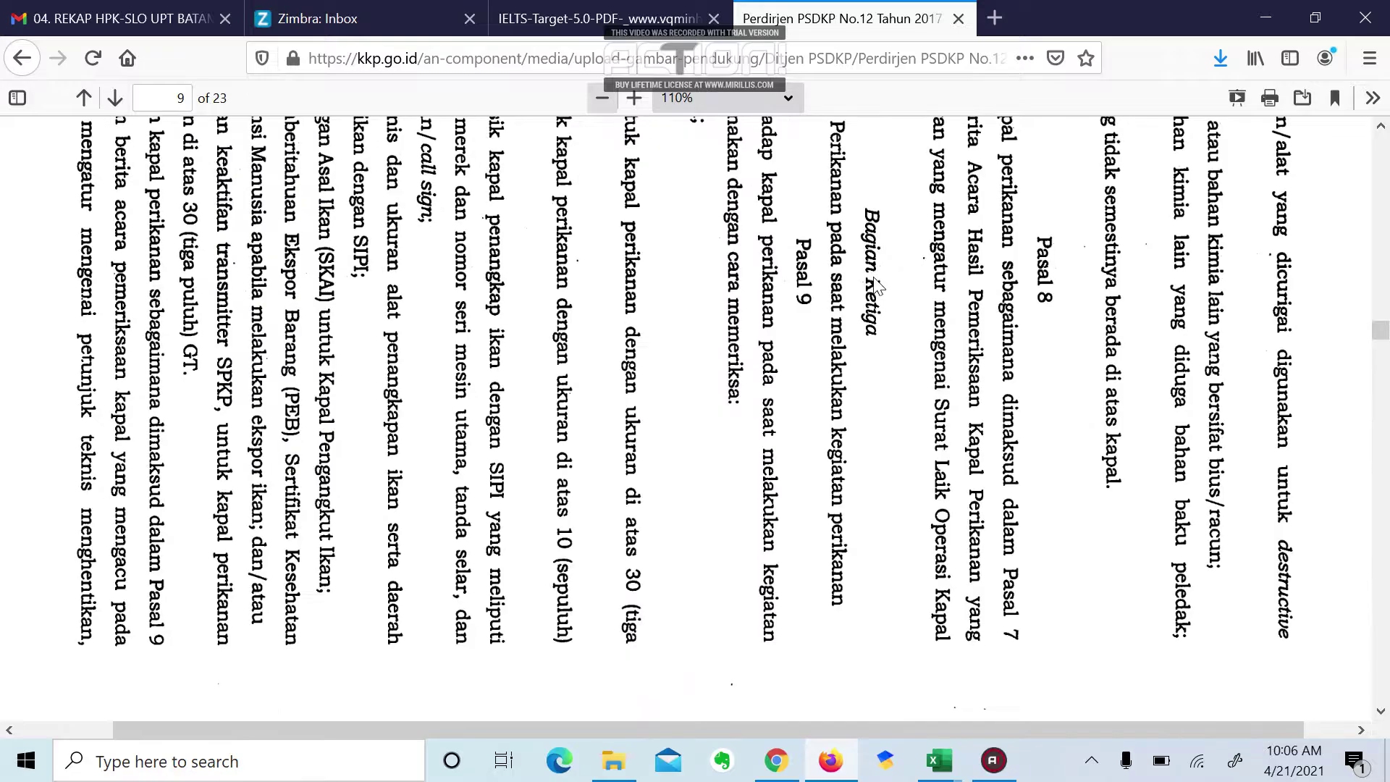
pyautogui.scroll(-2, 879, 293)
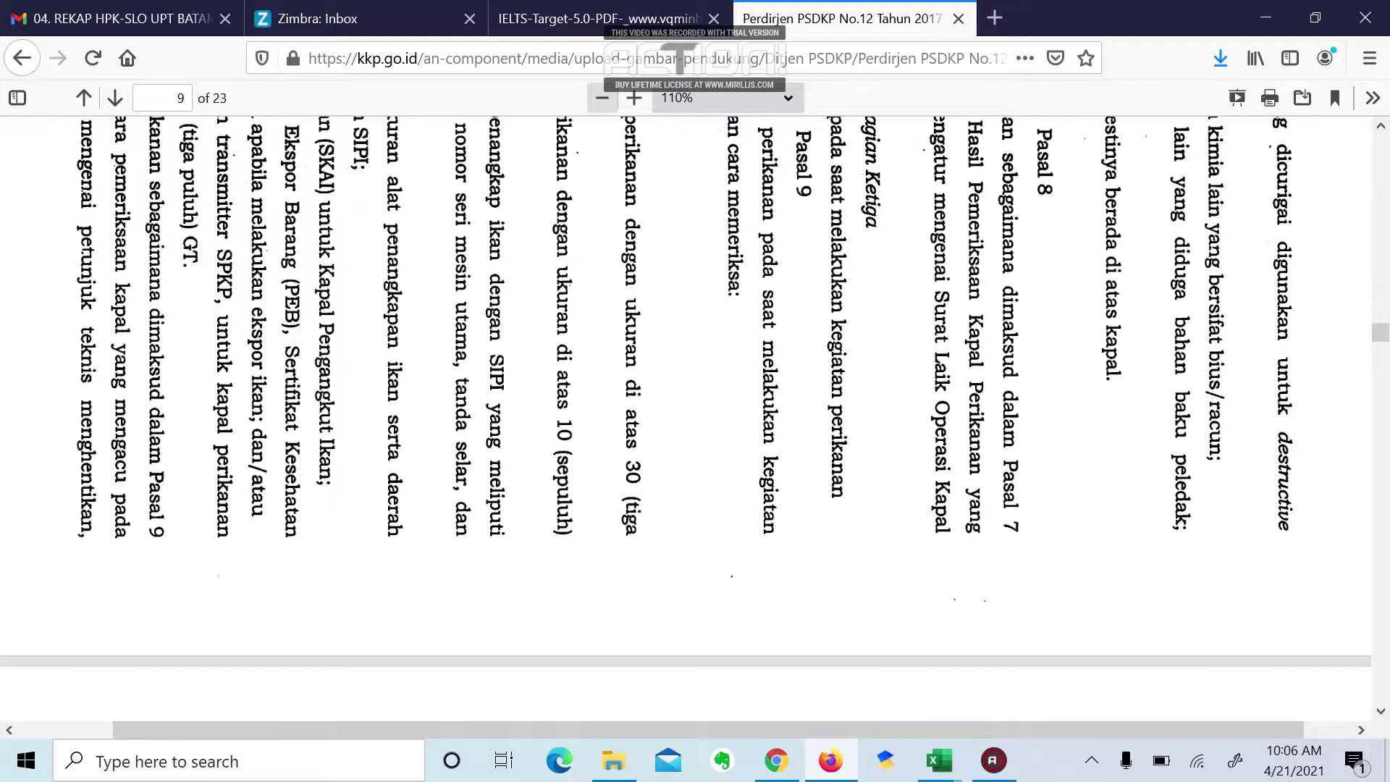
pyautogui.click(601, 98)
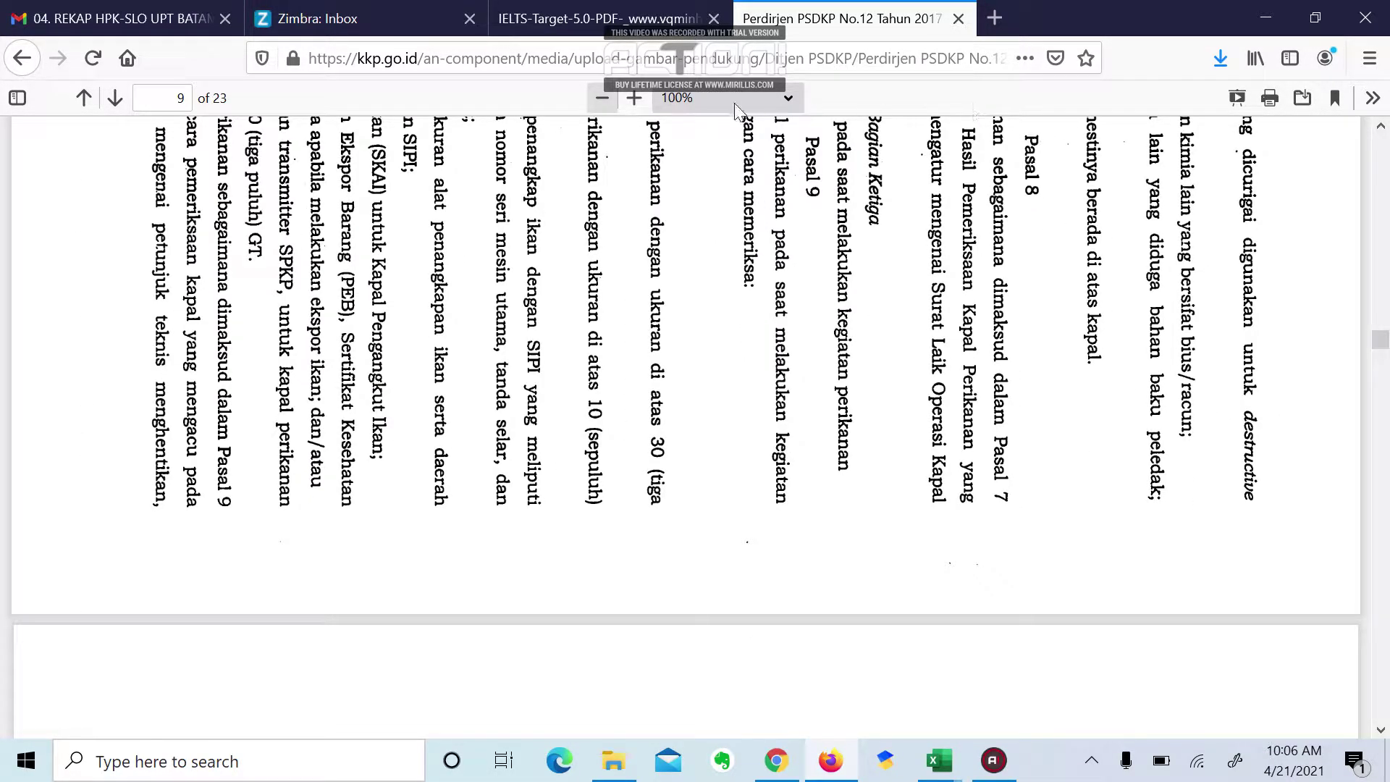
pyautogui.click(600, 98)
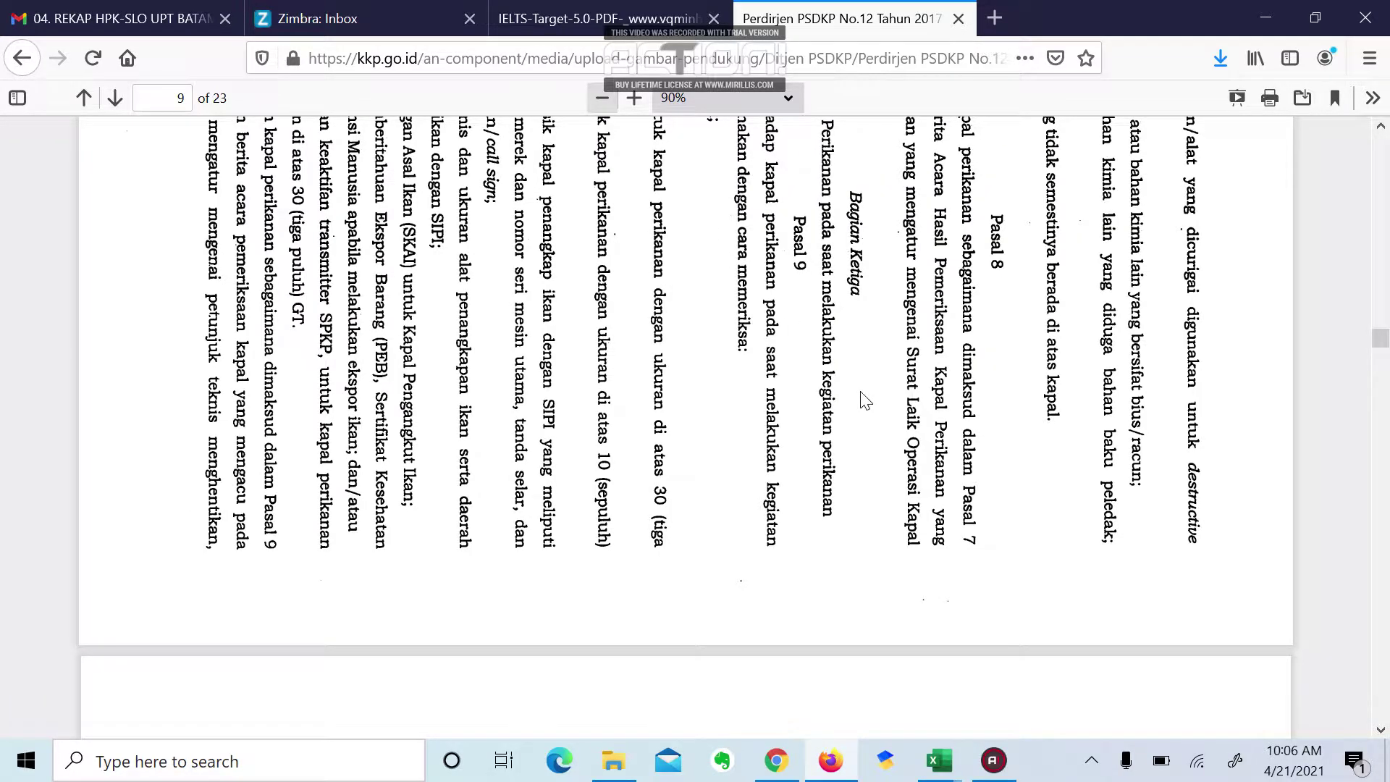
pyautogui.hotkey('ctrl', '-')
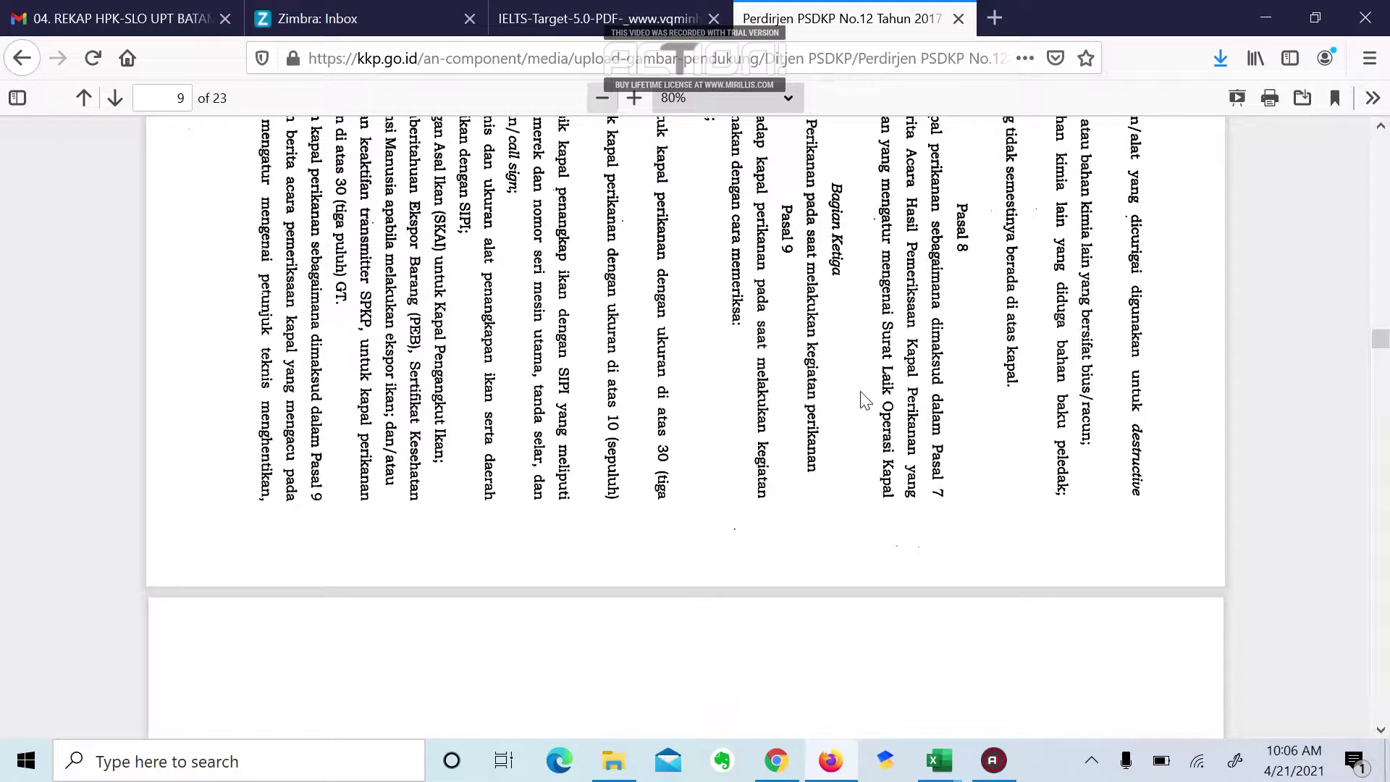
pyautogui.hotkey('ctrl', '-')
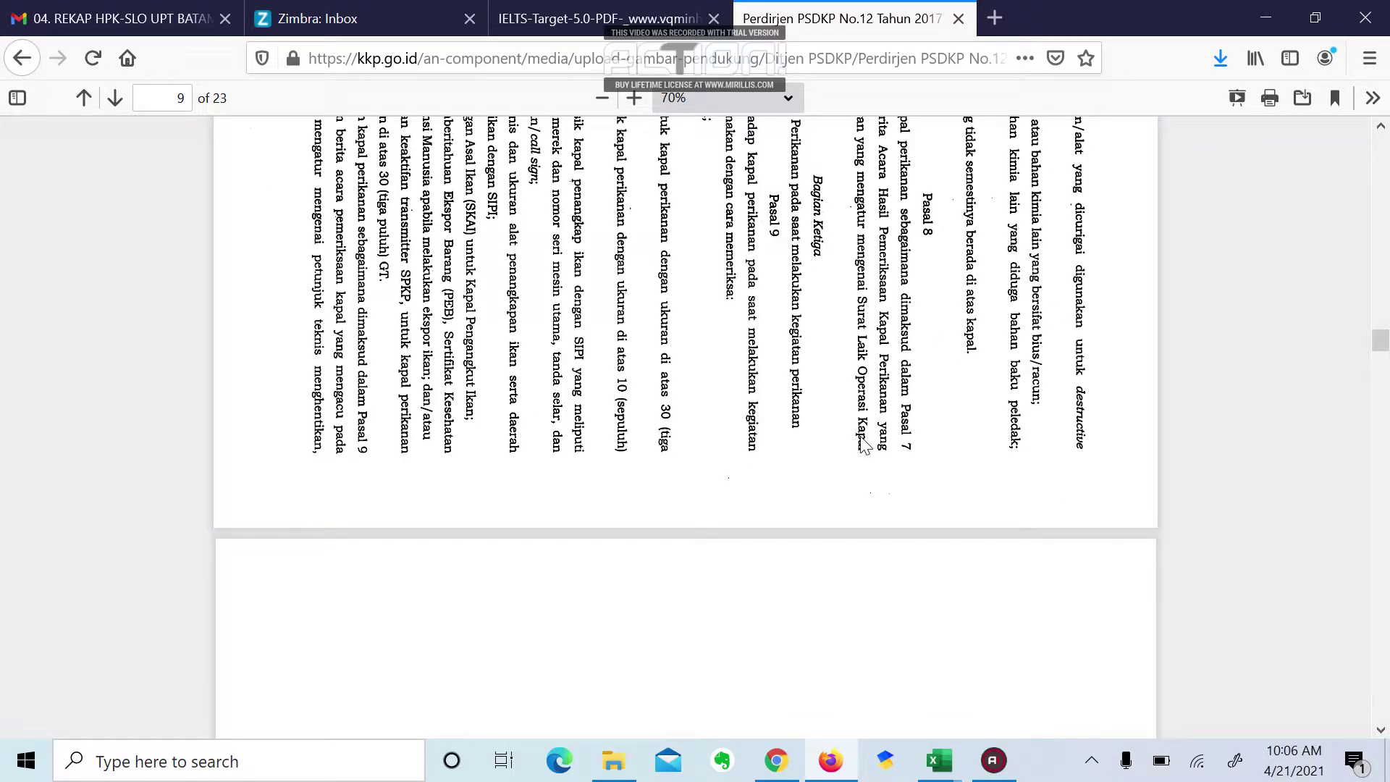
# Step: Find and read the reporting chapter, BAB VII Pelaporan, Pasal 15, on page 13 of the regulation
pyautogui.scroll(-10, 955, 416)
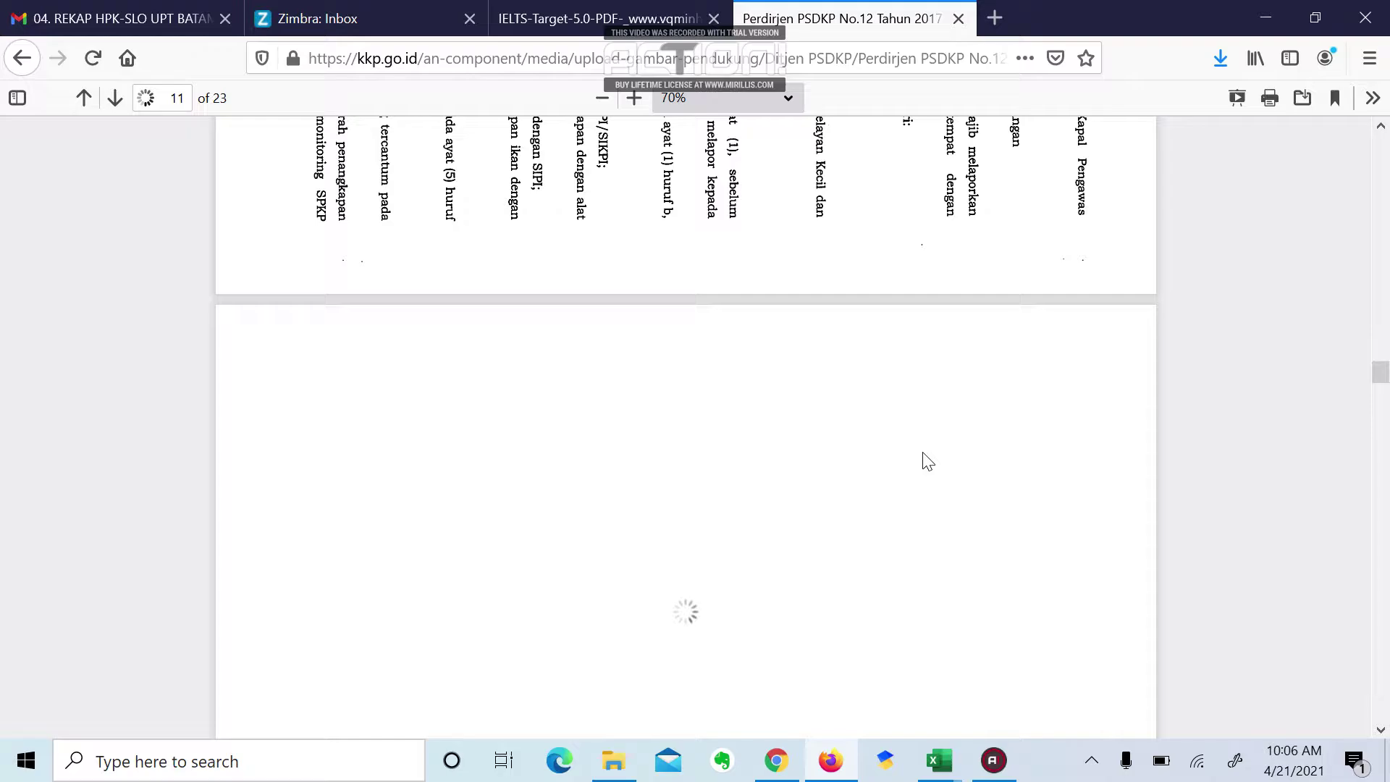
pyautogui.rightClick(927, 461)
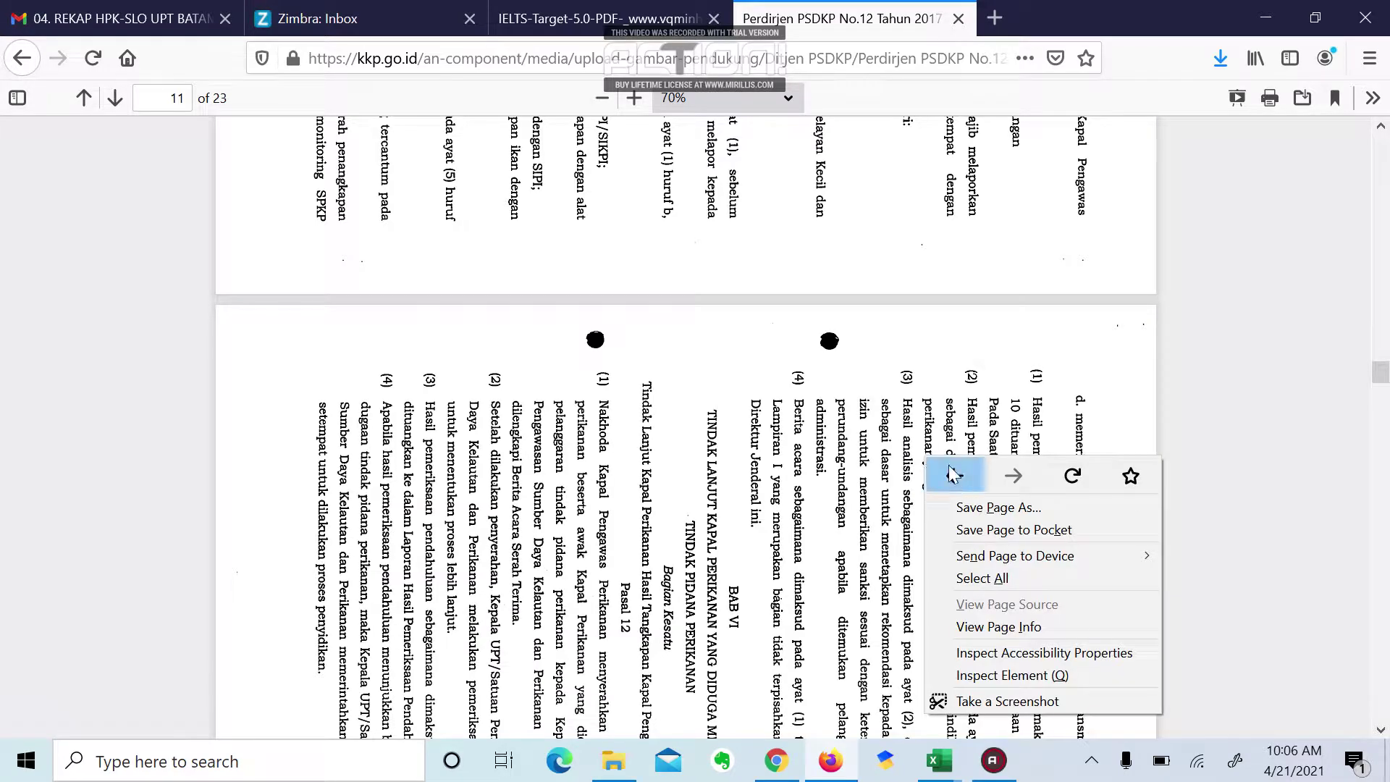
pyautogui.click(729, 529)
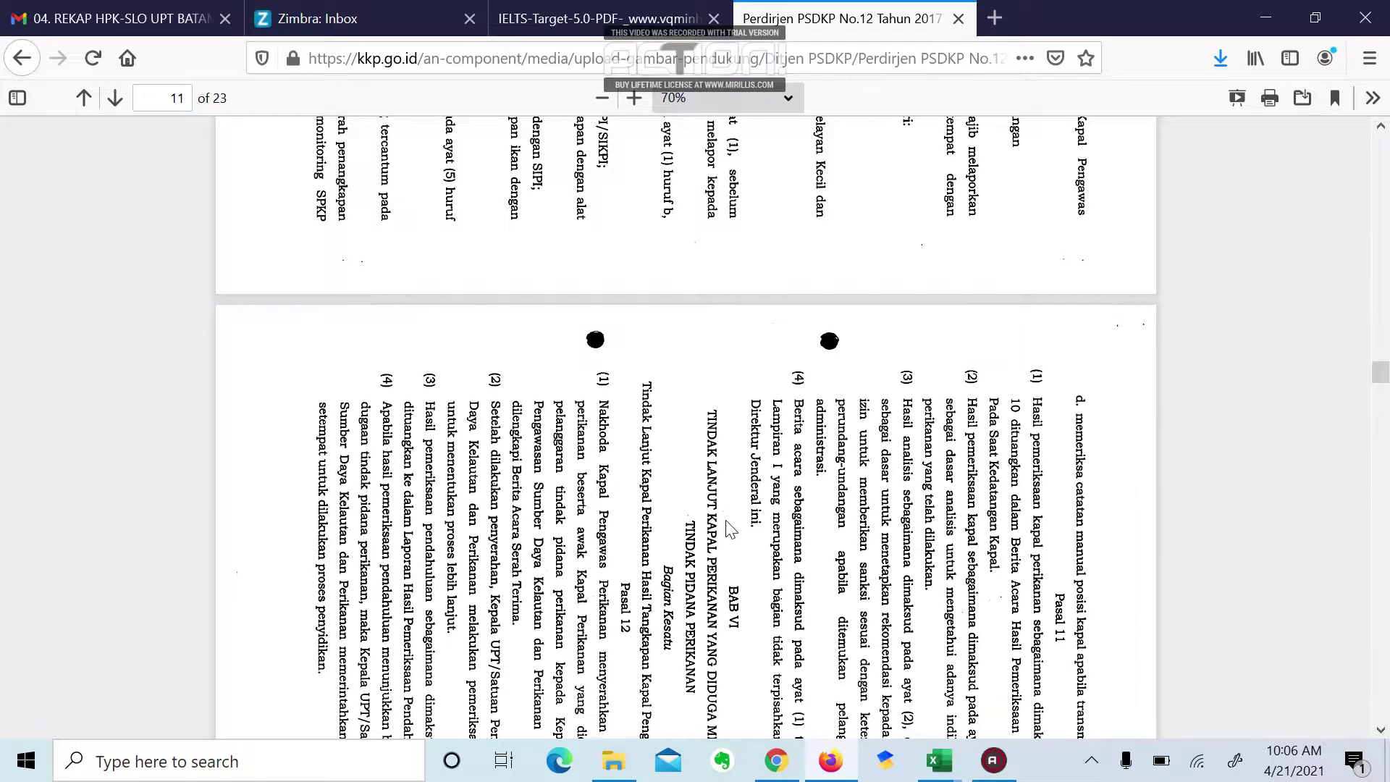
pyautogui.scroll(-10, 729, 529)
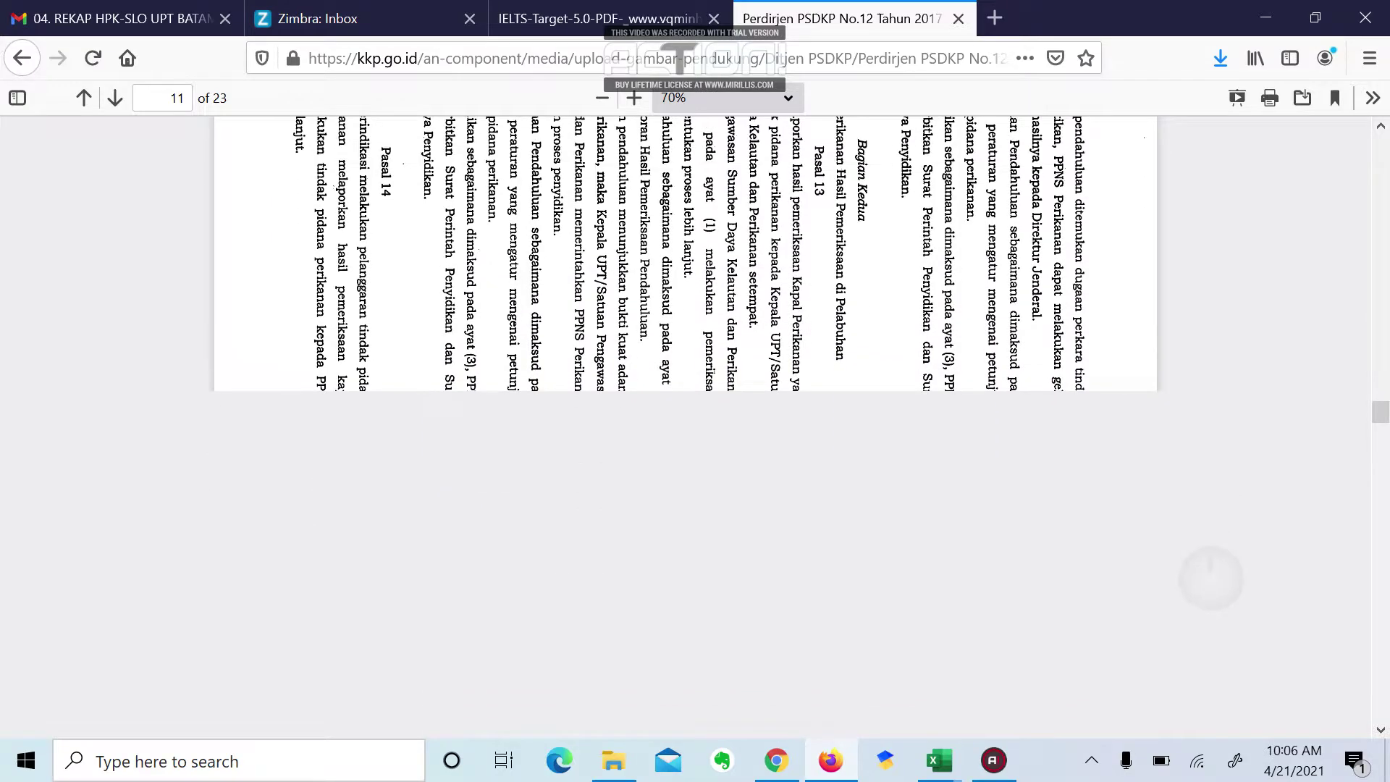
pyautogui.scroll(3, 730, 528)
pyautogui.scroll(-5, 729, 528)
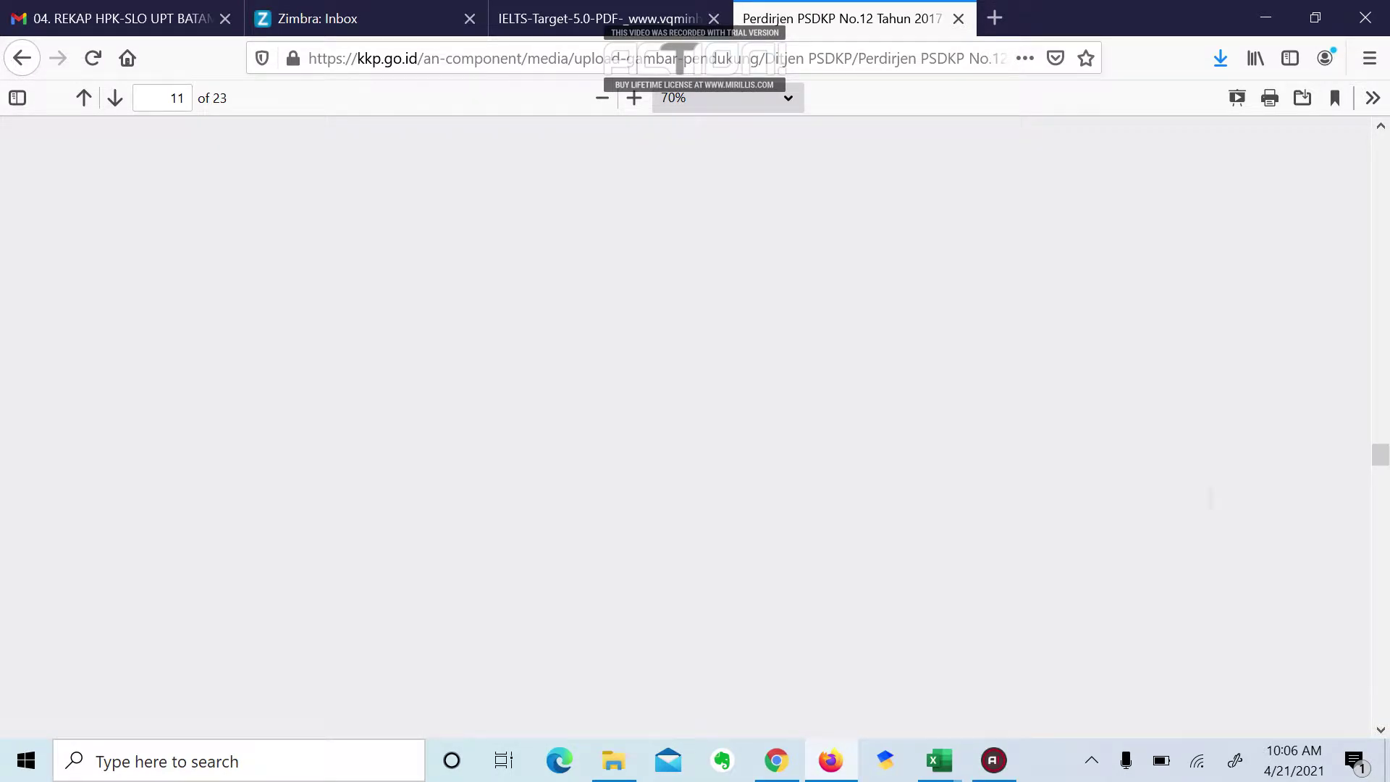
pyautogui.scroll(2, 730, 528)
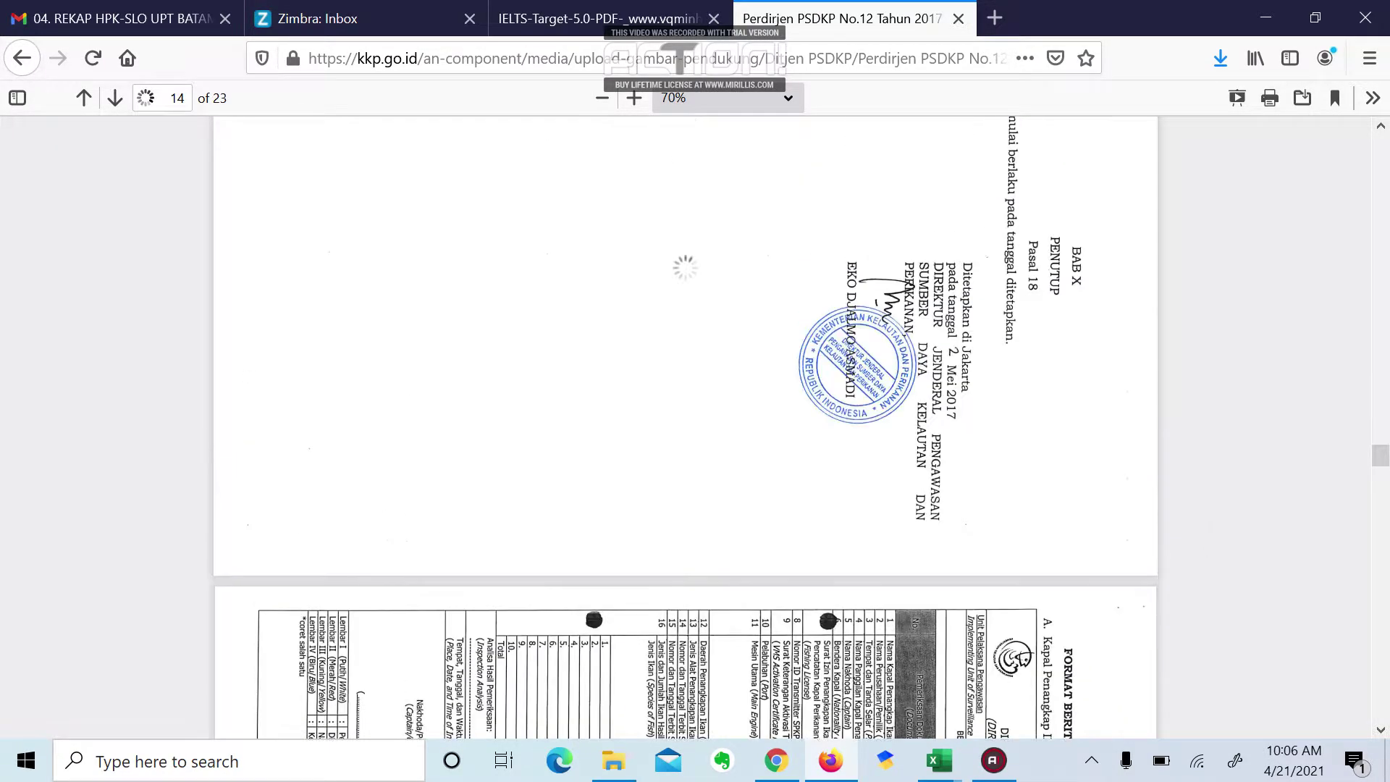
pyautogui.scroll(-3, 729, 528)
pyautogui.scroll(5, 730, 528)
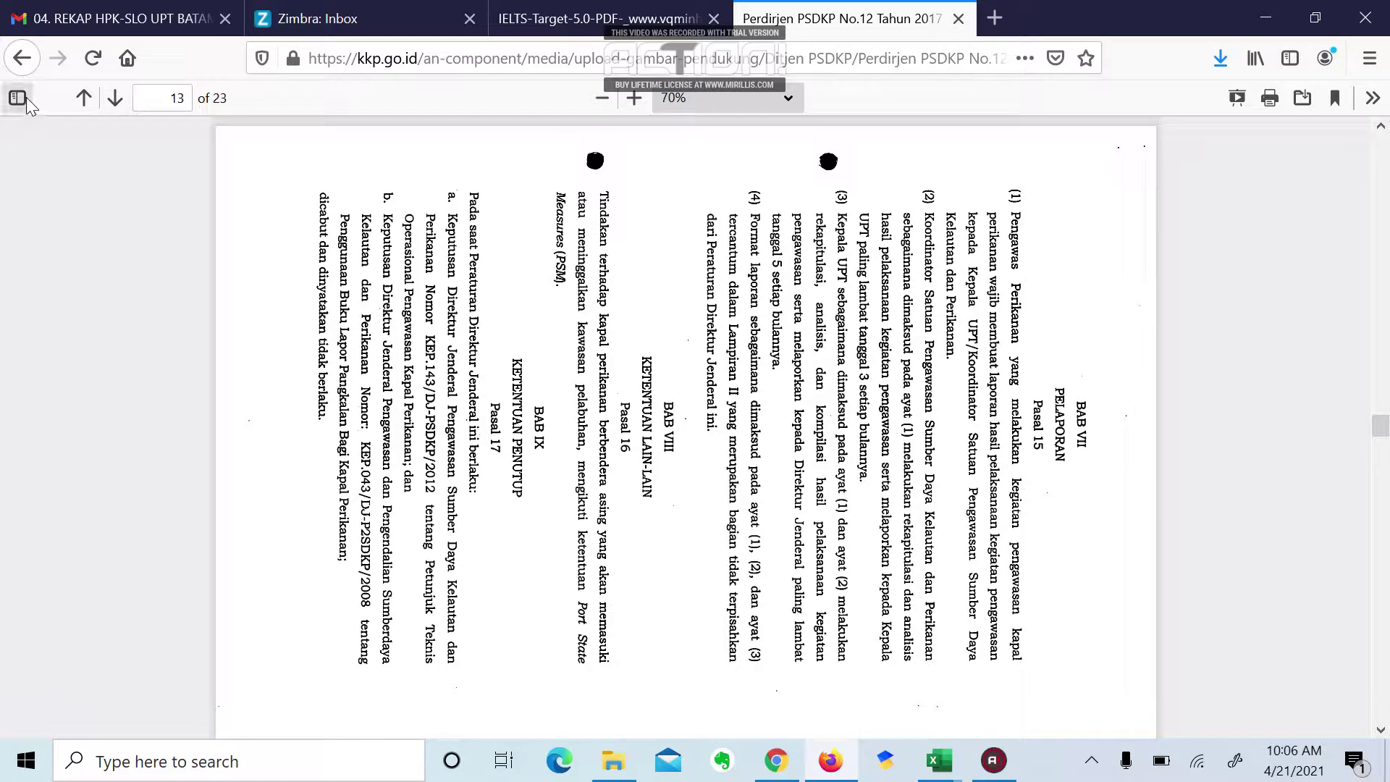
pyautogui.rightClick(583, 369)
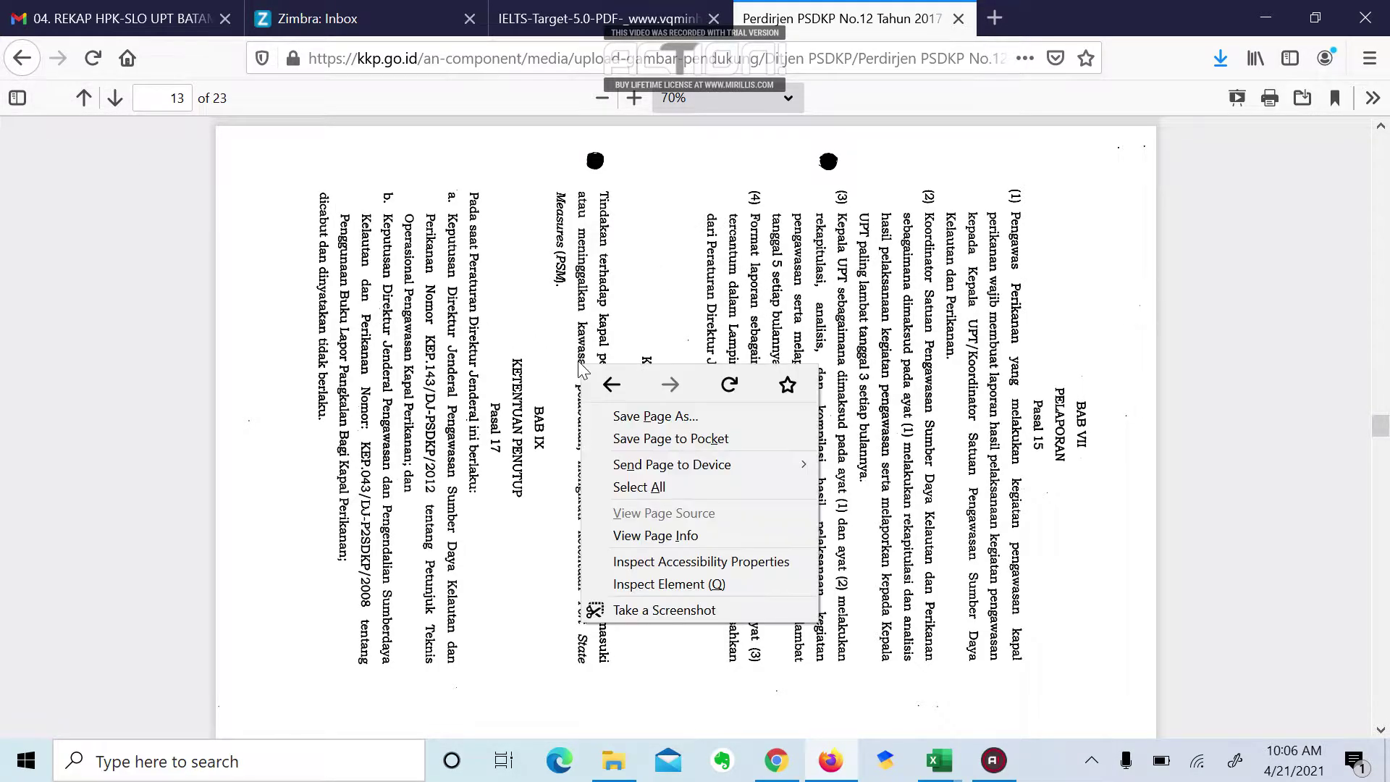
pyautogui.click(1001, 485)
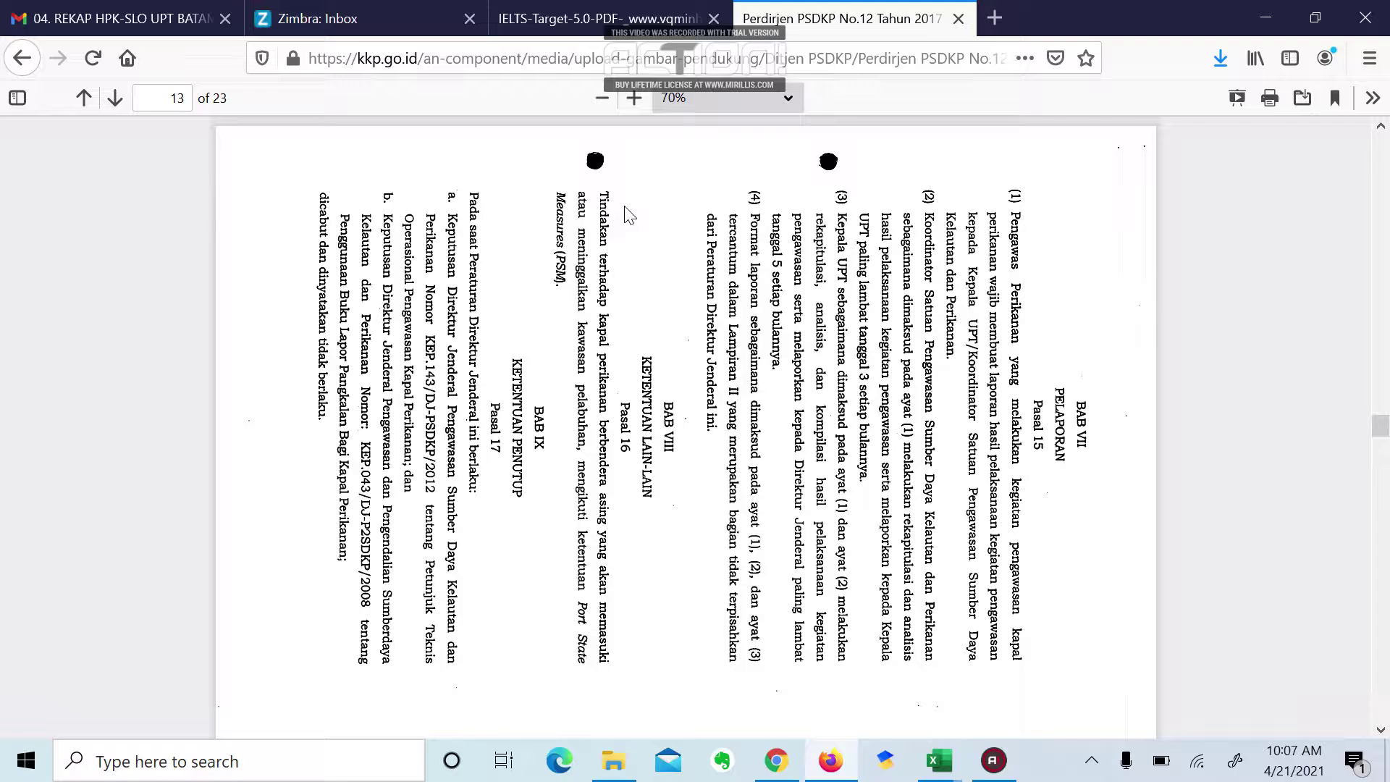
# Step: Find the departure recap report format (Laporan Rekapitulasi Keberangkatan) in Lampiran II on page 19 of the regulation
pyautogui.scroll(-10, 628, 215)
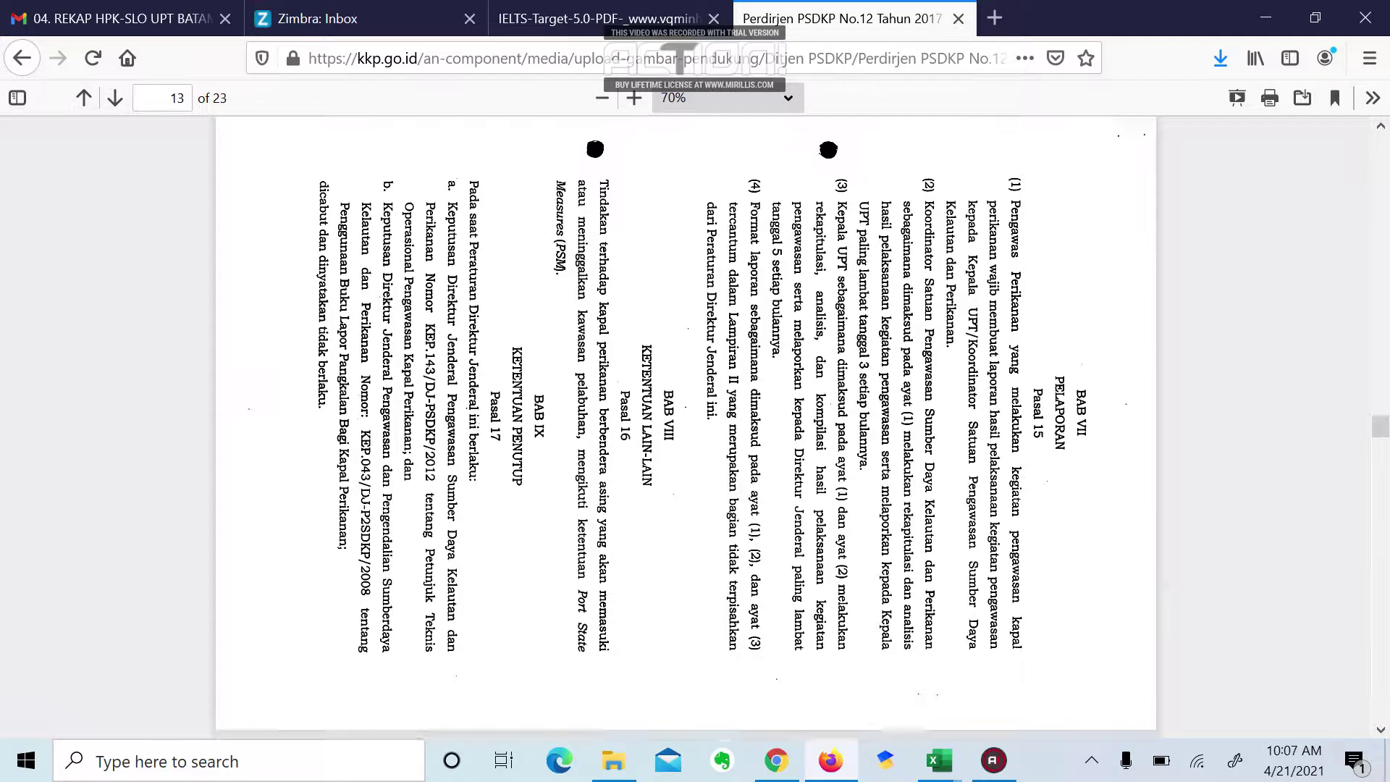
pyautogui.scroll(-15, 684, 427)
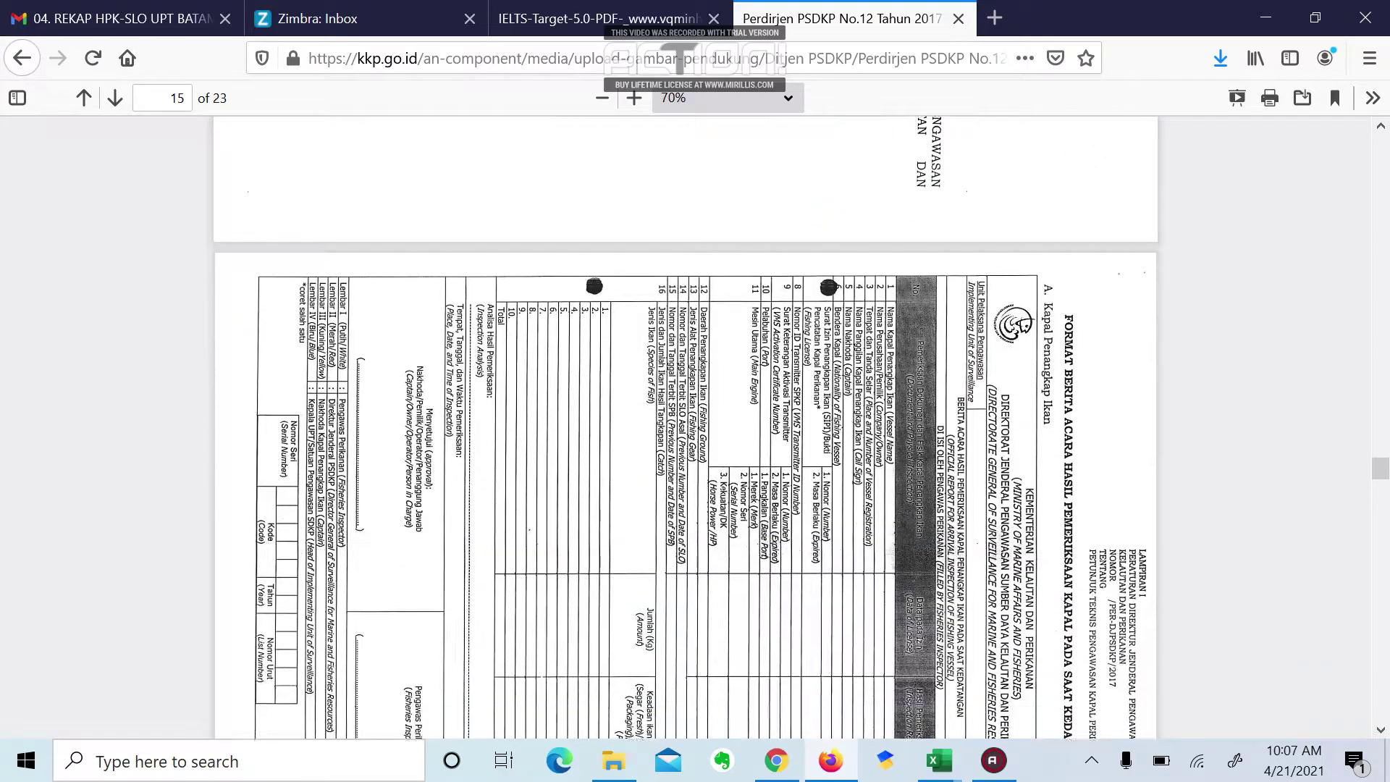
pyautogui.scroll(-12, 684, 427)
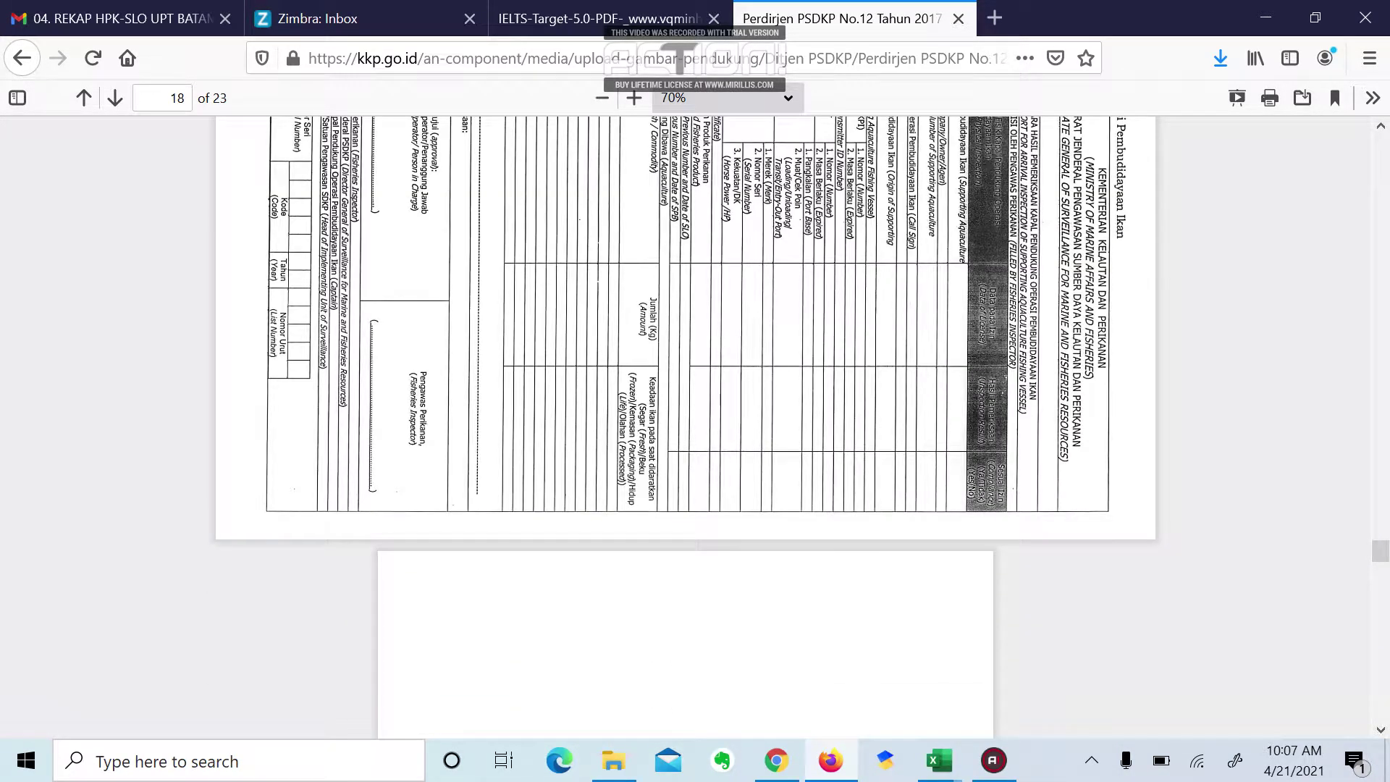
pyautogui.scroll(-6, 685, 427)
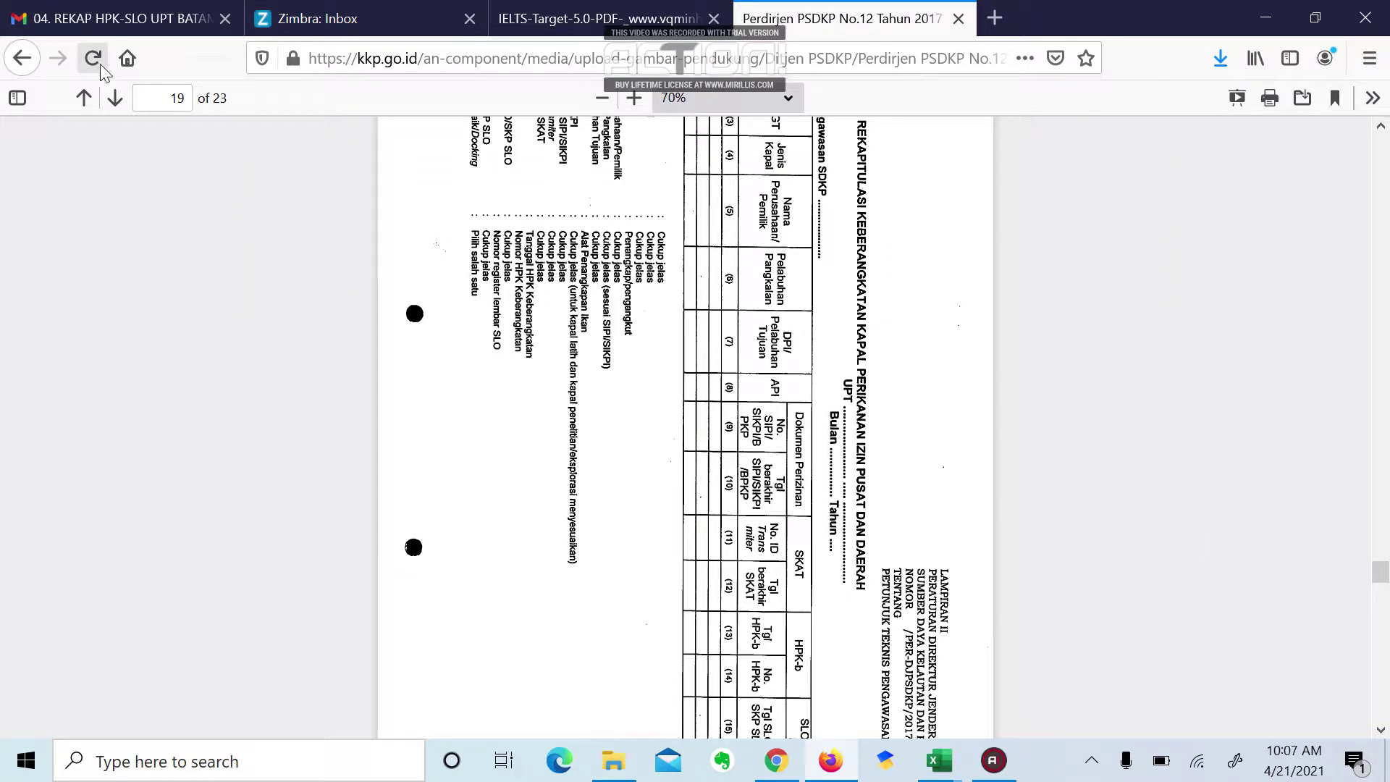
pyautogui.scroll(3, 427, 294)
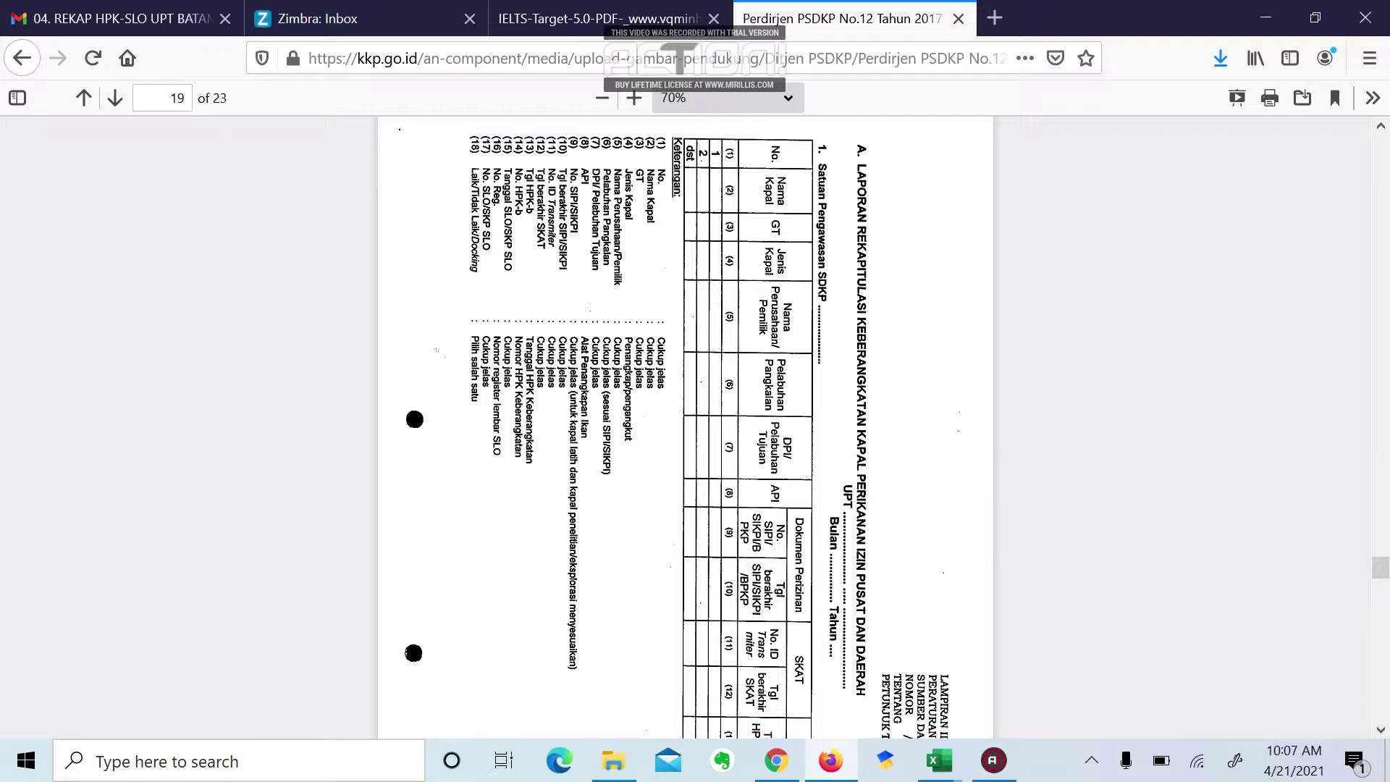
pyautogui.click(95, 60)
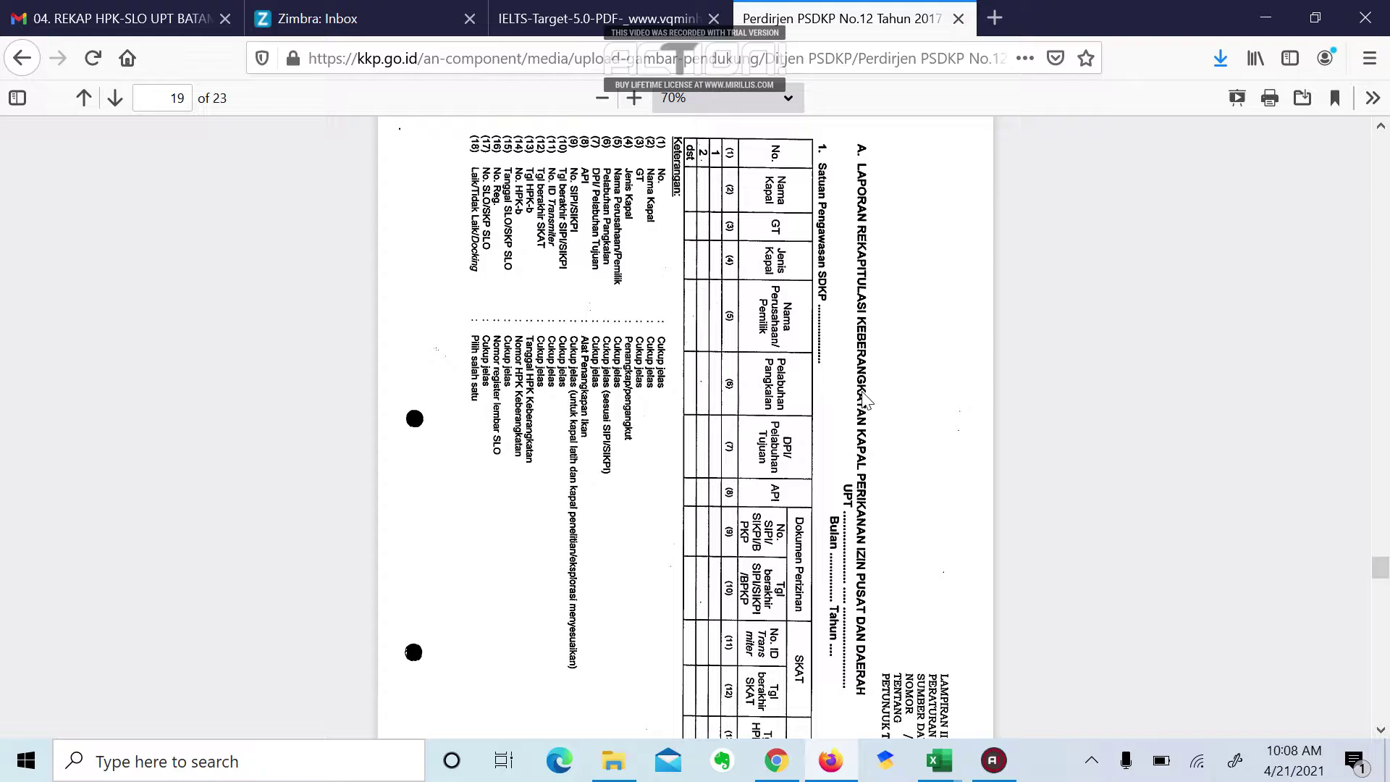
# Step: Read through the departure format's remaining columns on page 19, from the permit documents to the Laik/Tidak Laik/Docking column
pyautogui.scroll(-2, 865, 398)
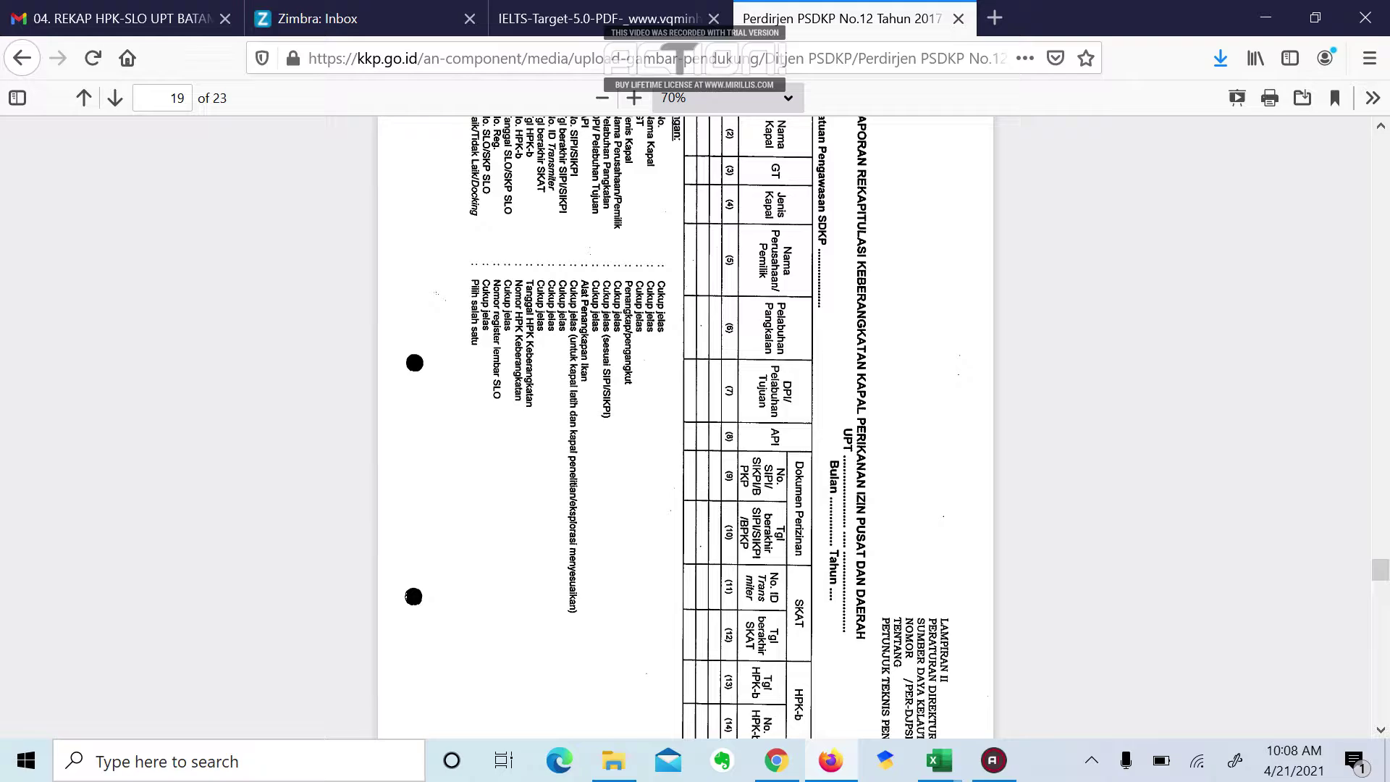
pyautogui.scroll(-5, 685, 427)
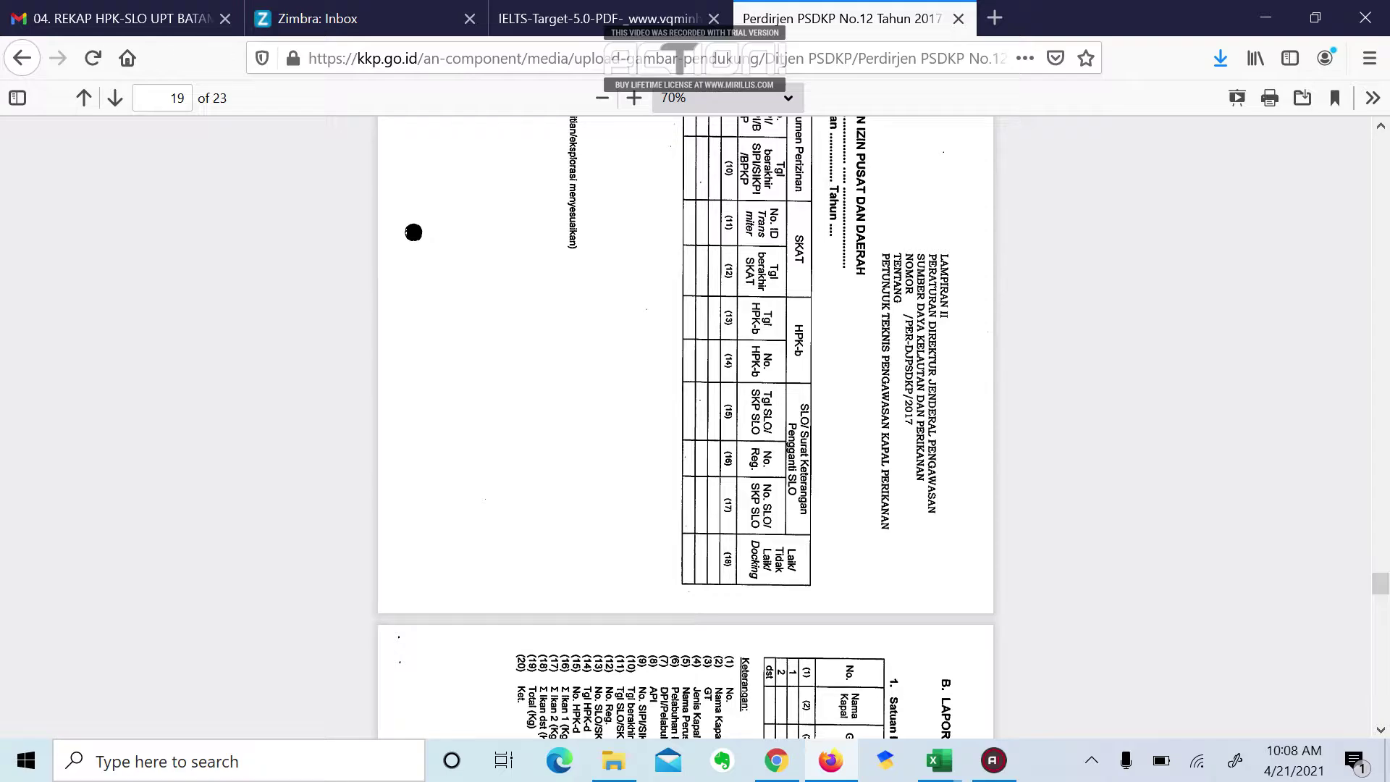
pyautogui.scroll(-1, 685, 427)
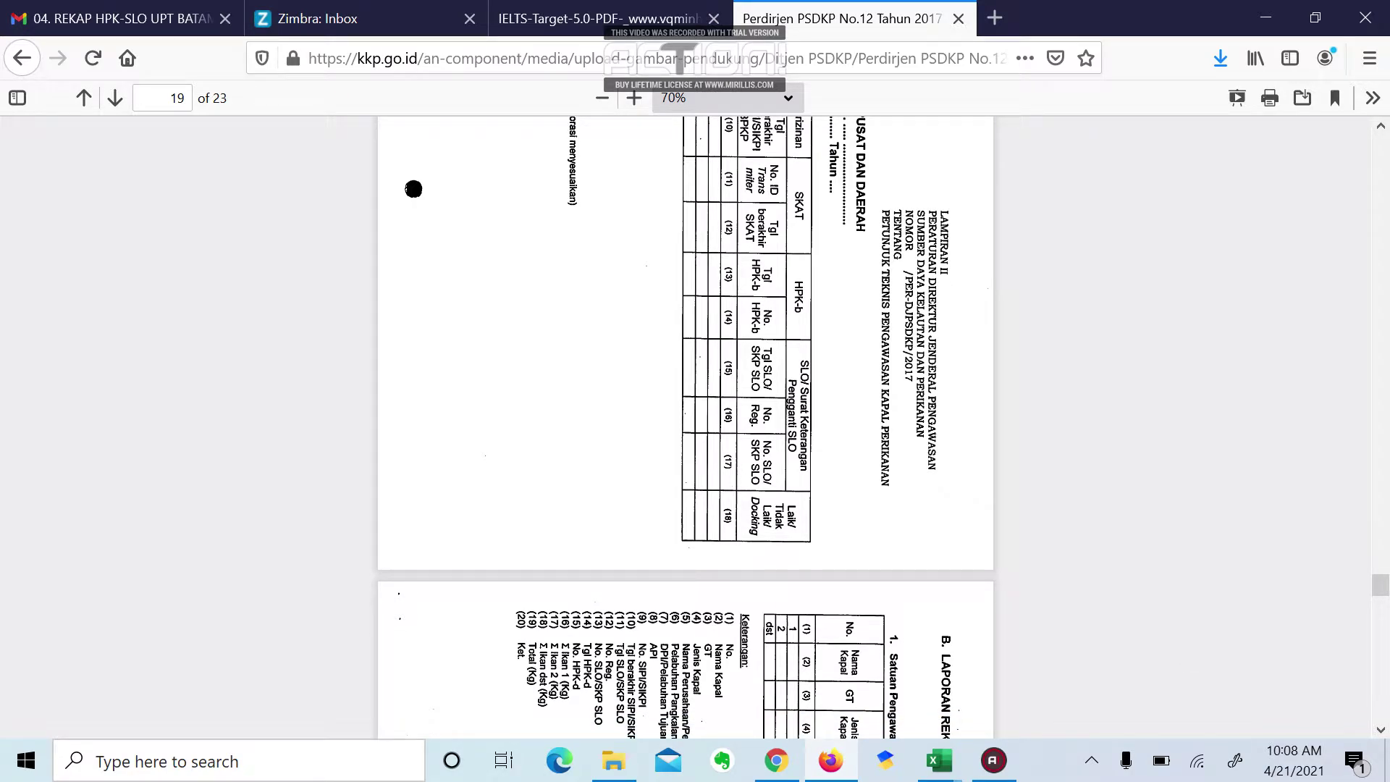
# Step: Examine the arrival recap report format (Laporan Rekapitulasi Kedatangan) and its catch columns on page 20 of the regulation
pyautogui.scroll(-6, 413, 189)
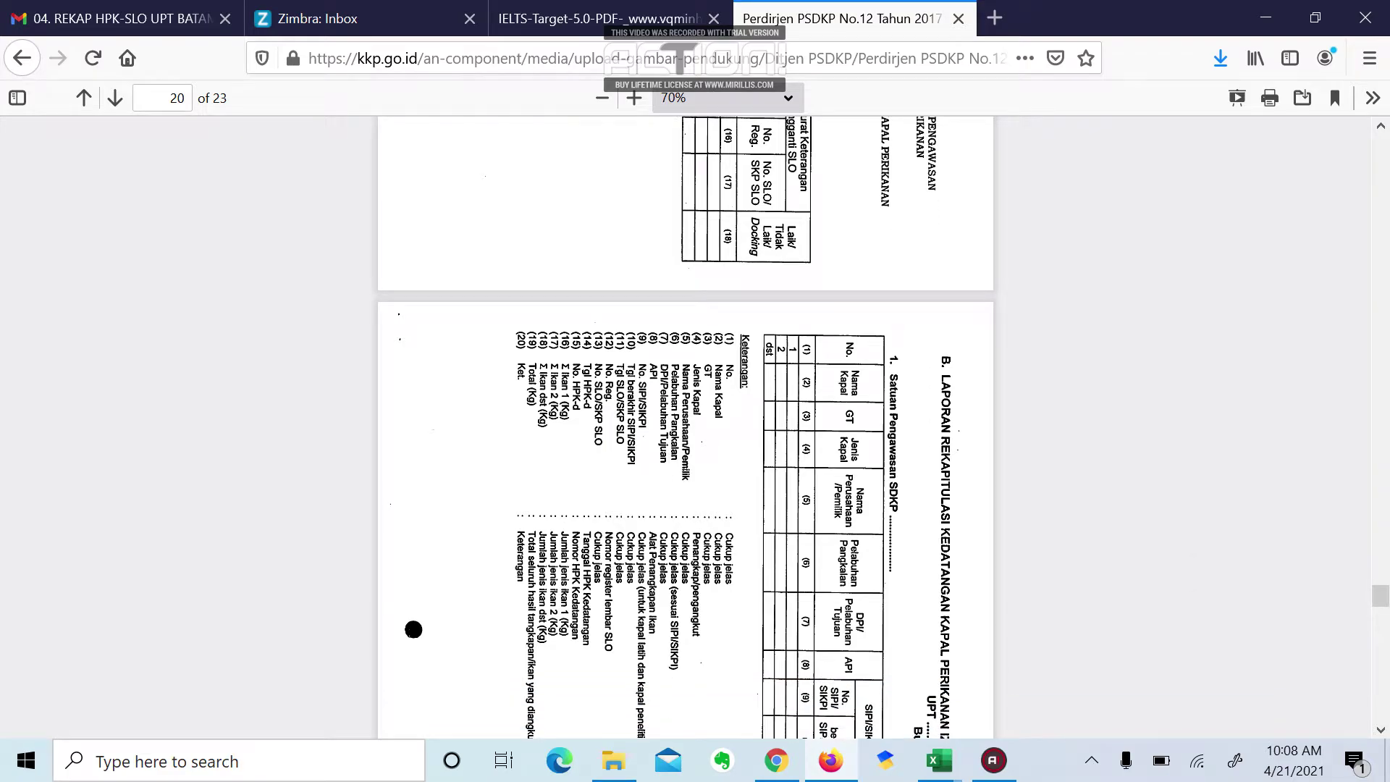
pyautogui.scroll(-2, 684, 427)
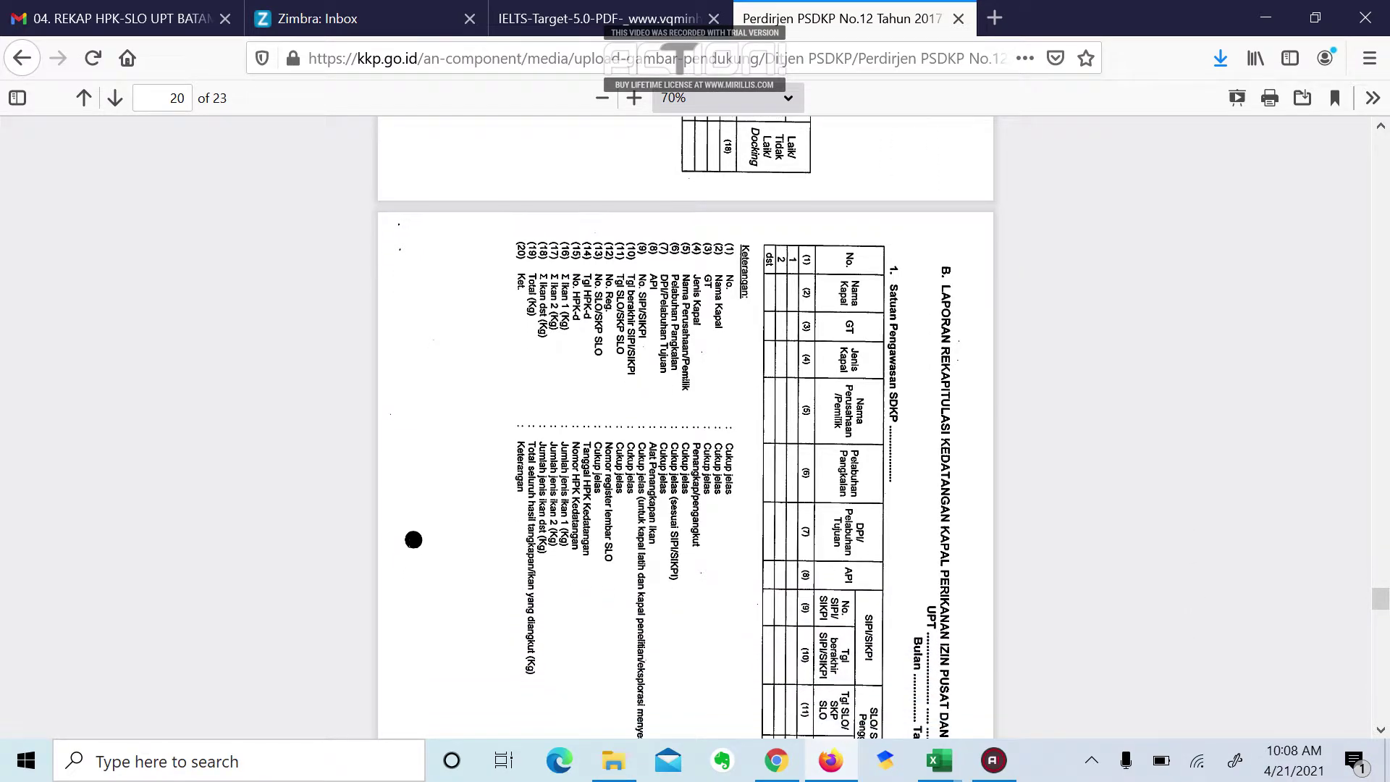
pyautogui.scroll(-8, 684, 427)
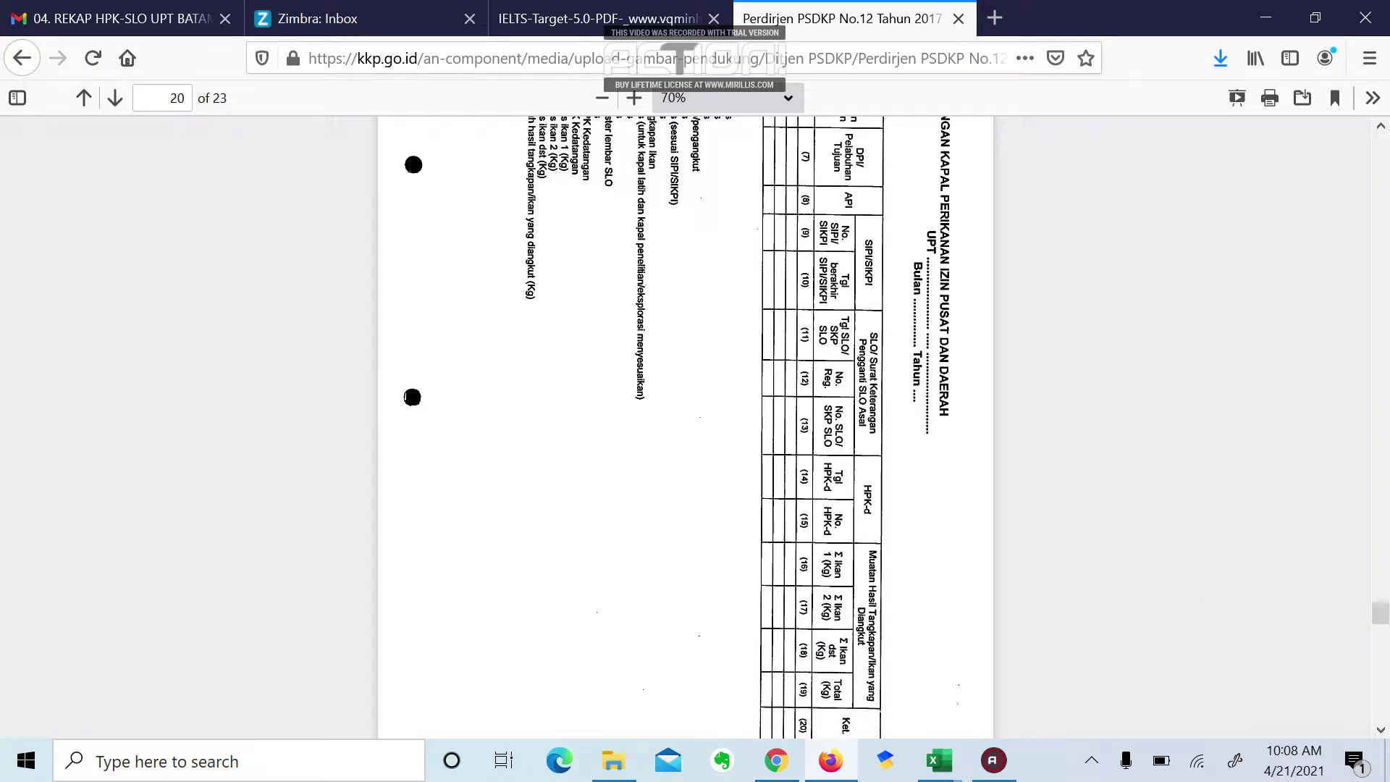
pyautogui.scroll(-3, 685, 427)
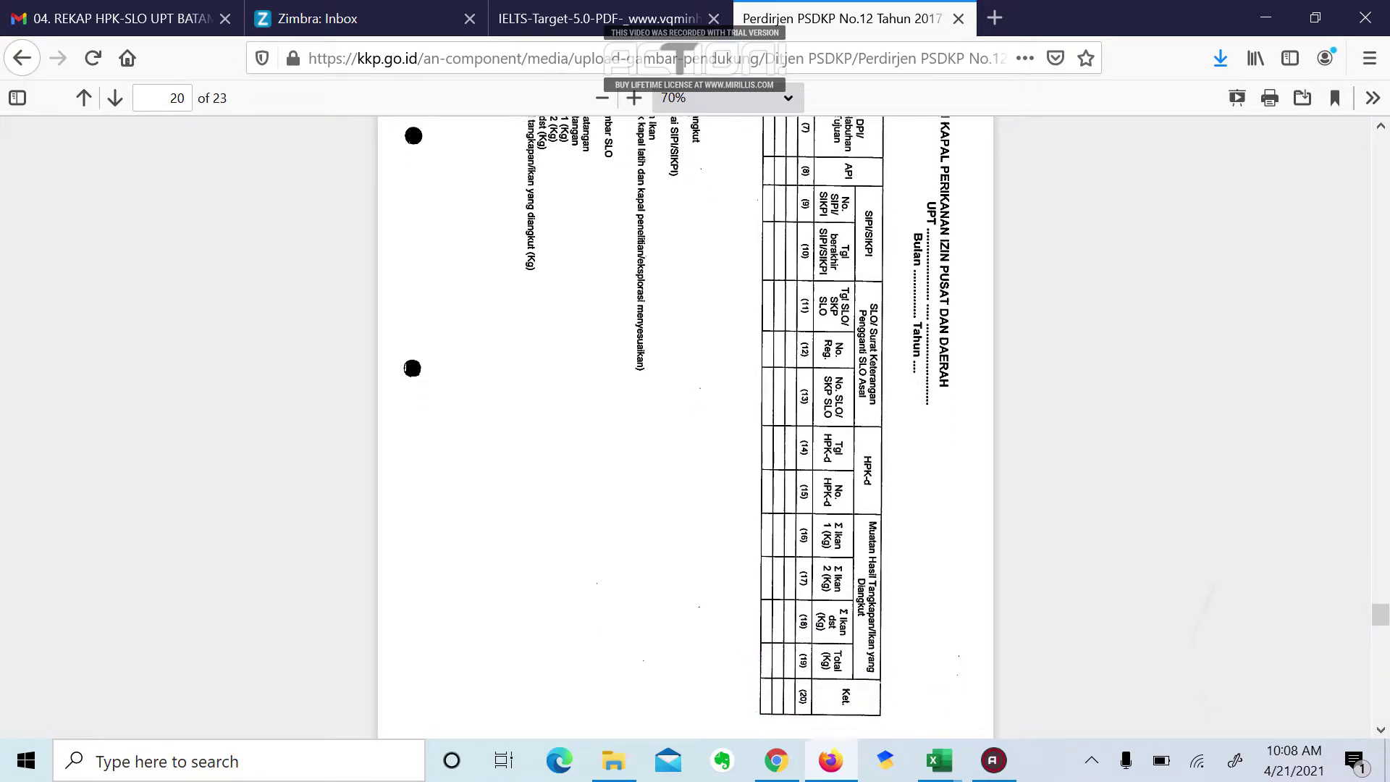
pyautogui.scroll(13, 412, 265)
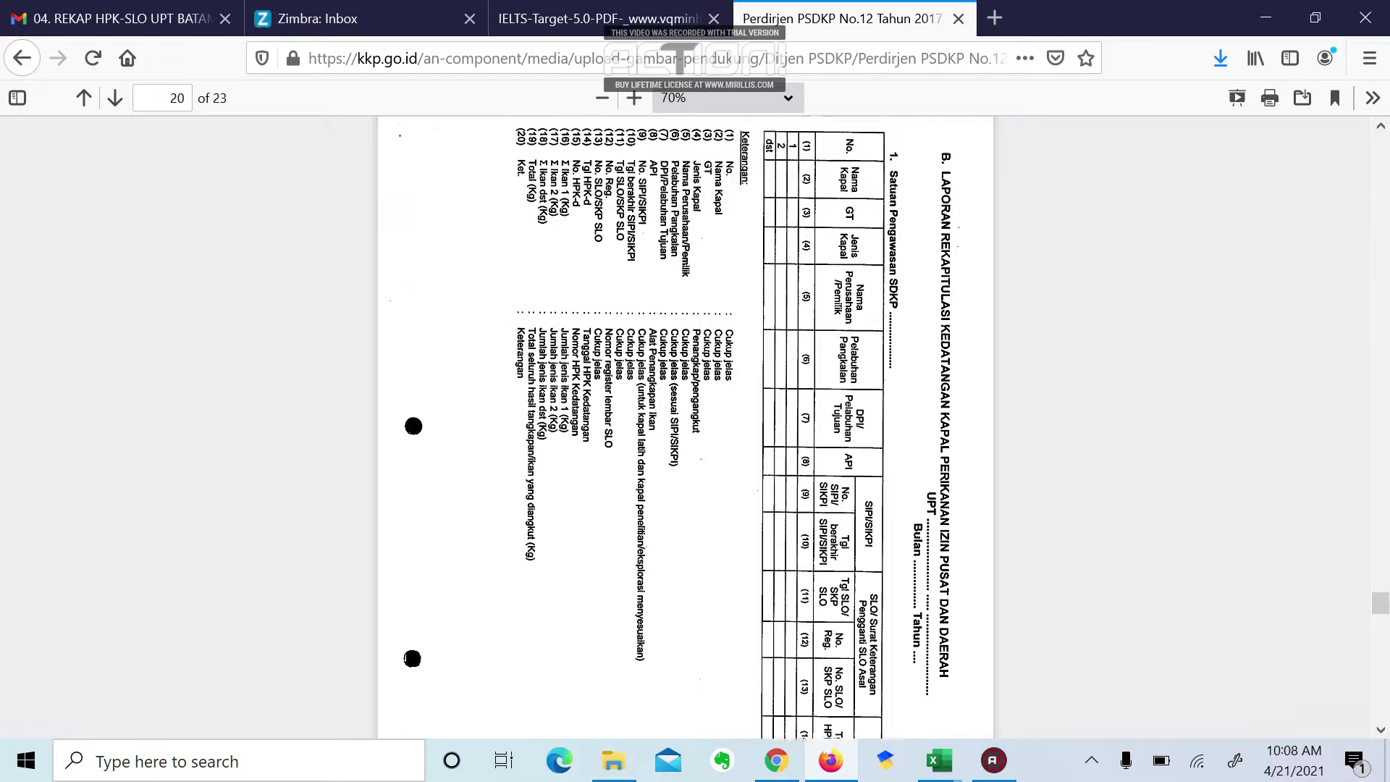
# Step: Go back to the departure recap format on page 19 to compare it with the arrival format
pyautogui.scroll(2, 685, 427)
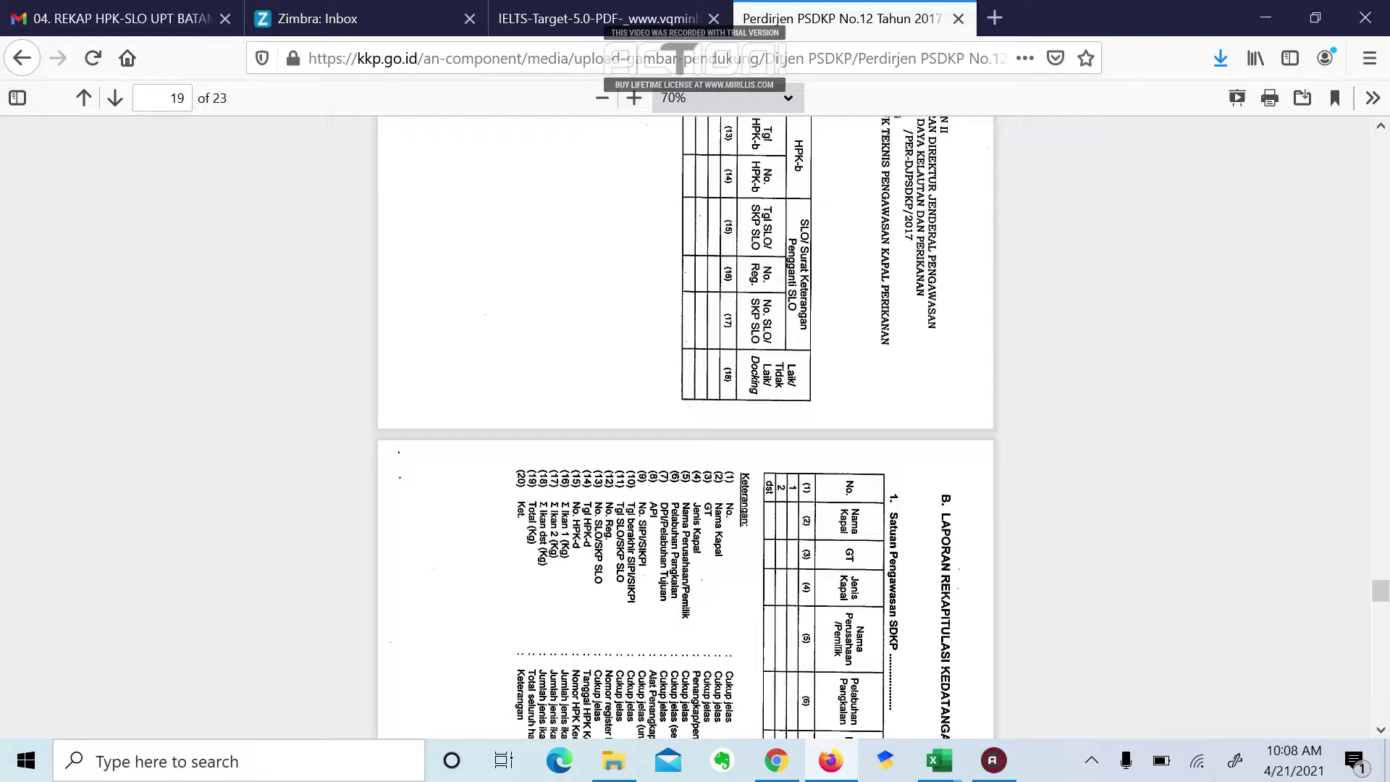
pyautogui.scroll(2, 413, 132)
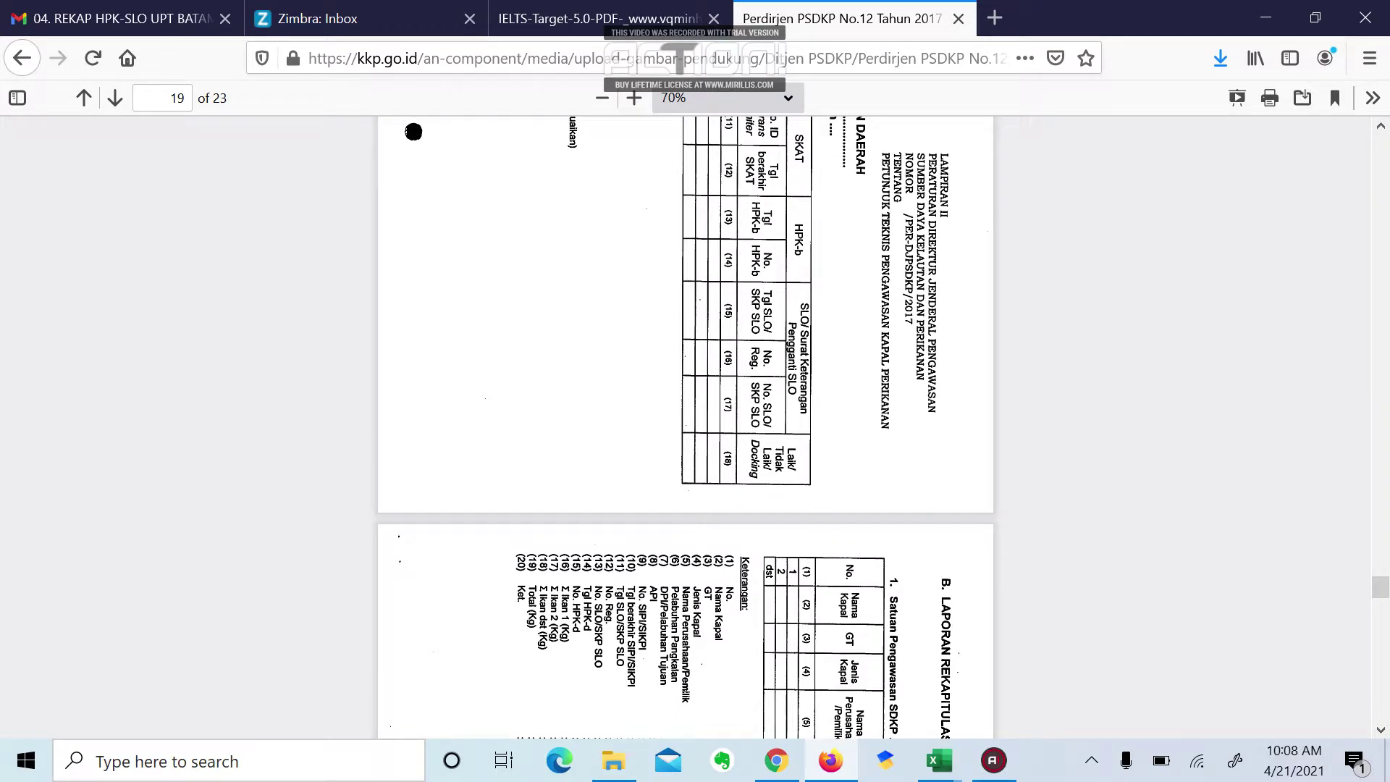
pyautogui.scroll(10, 684, 427)
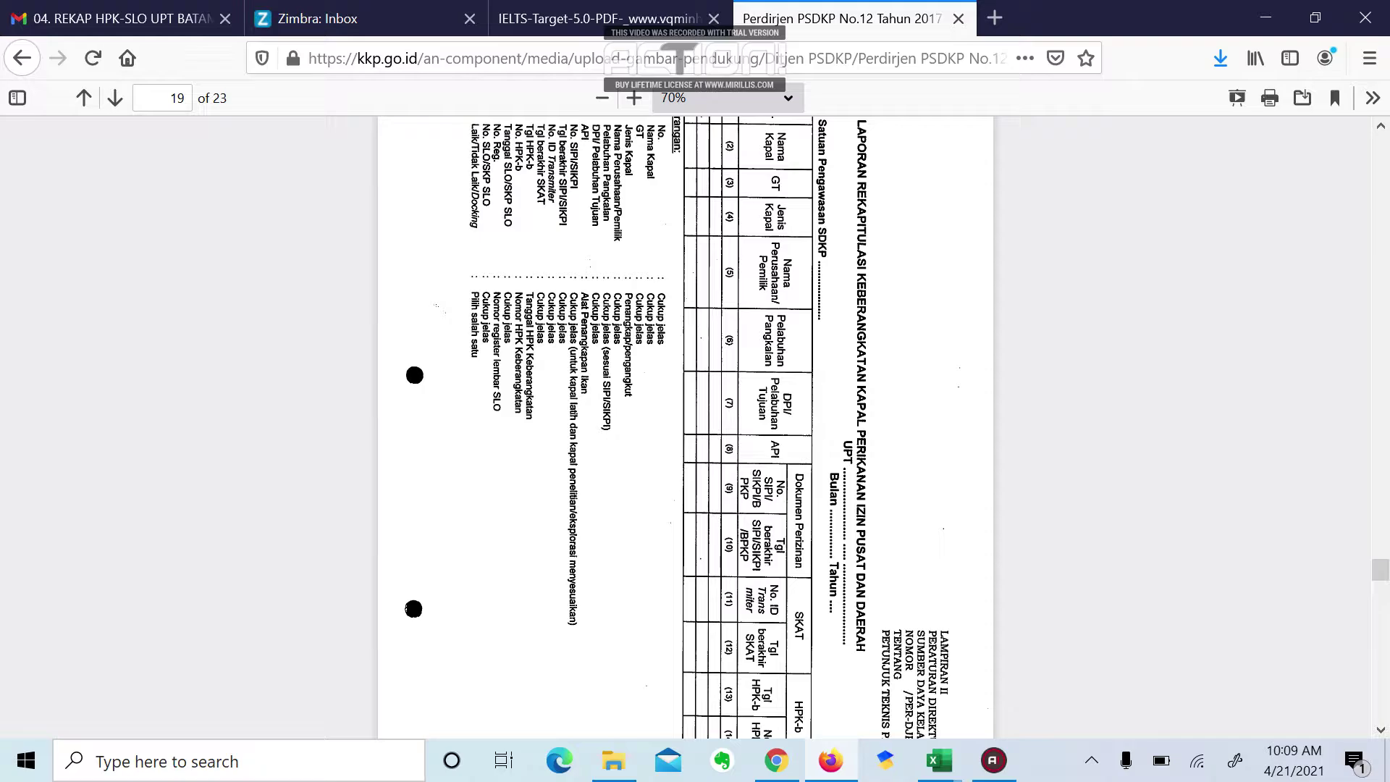
# Step: Switch to the April recap spreadsheet in Chrome and review the fish species columns of the Datang April sheet
pyautogui.hotkey('alt', 'Tab')
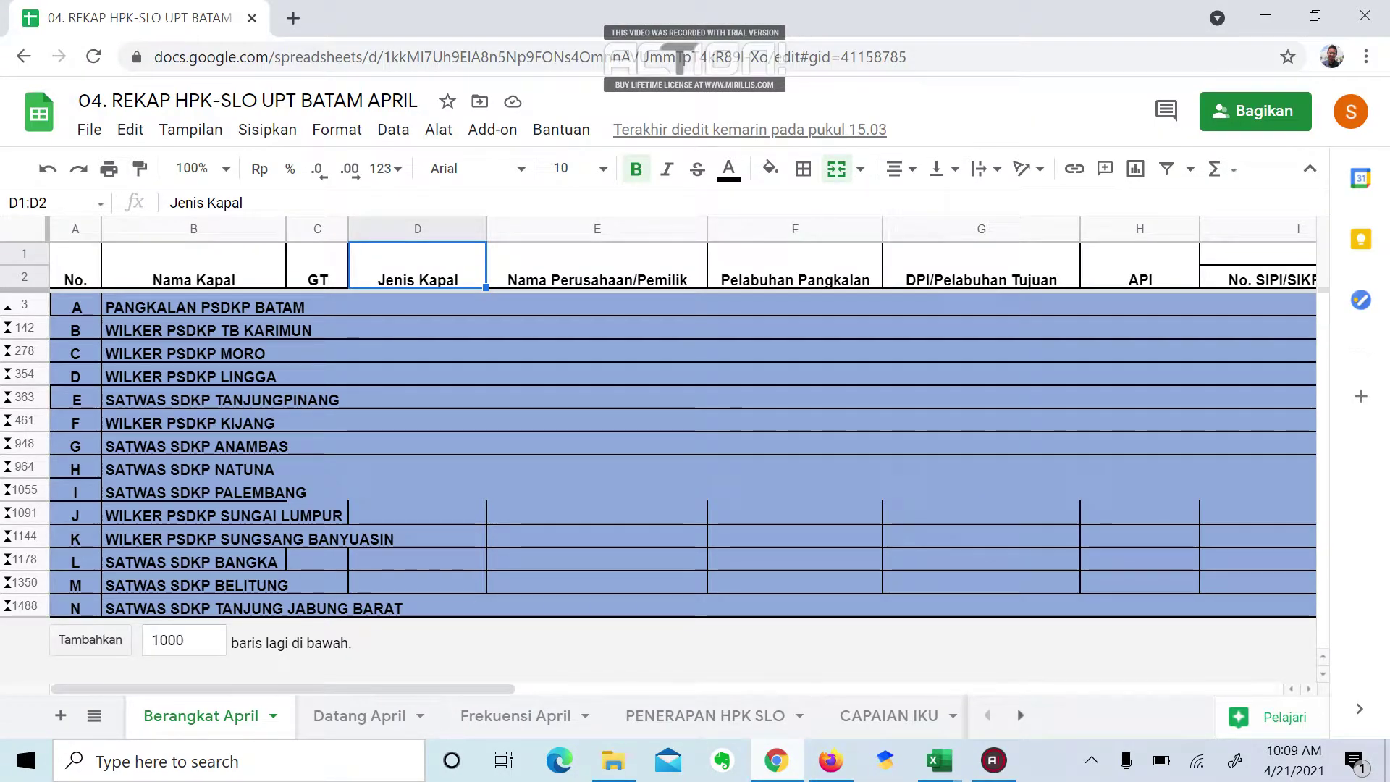
pyautogui.hotkey('ctrl', 'shift', 'pagedown')
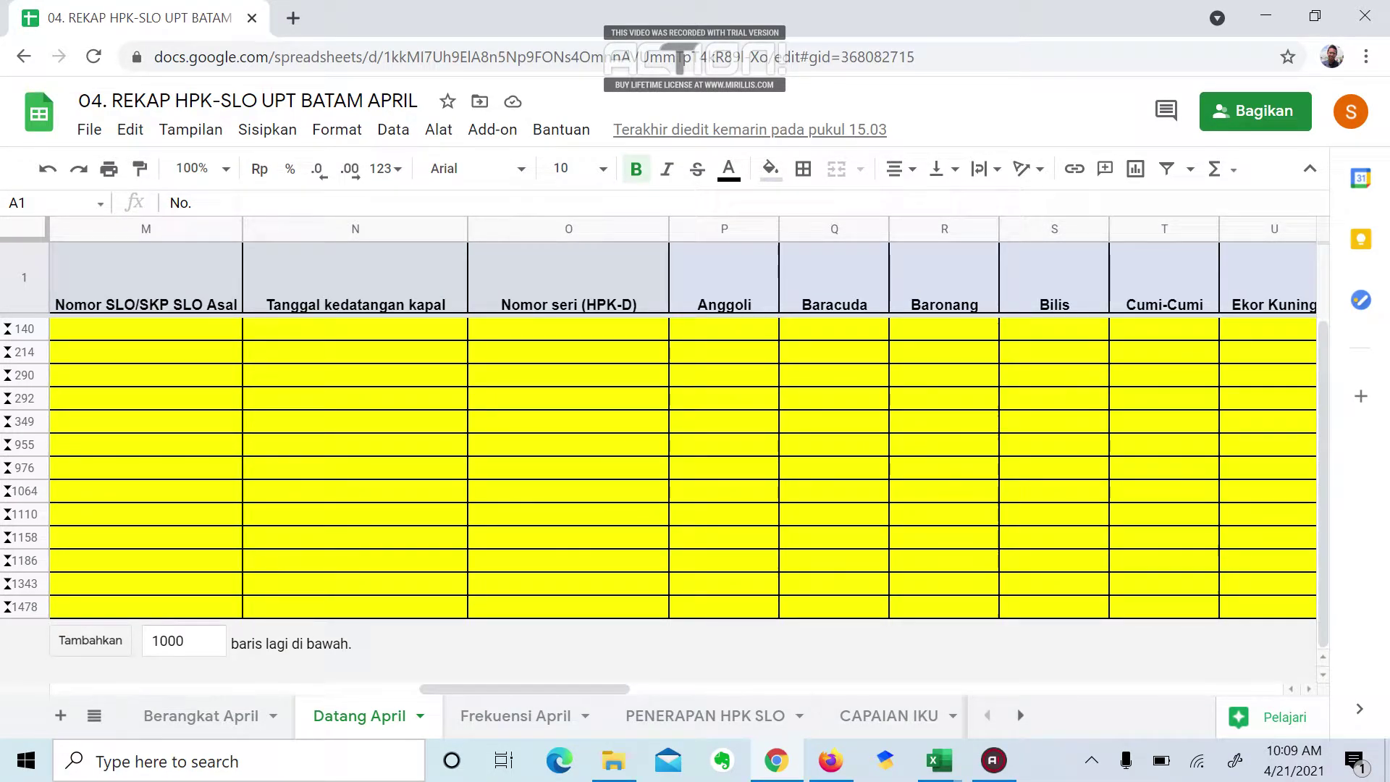
pyautogui.hscroll(10, 684, 464)
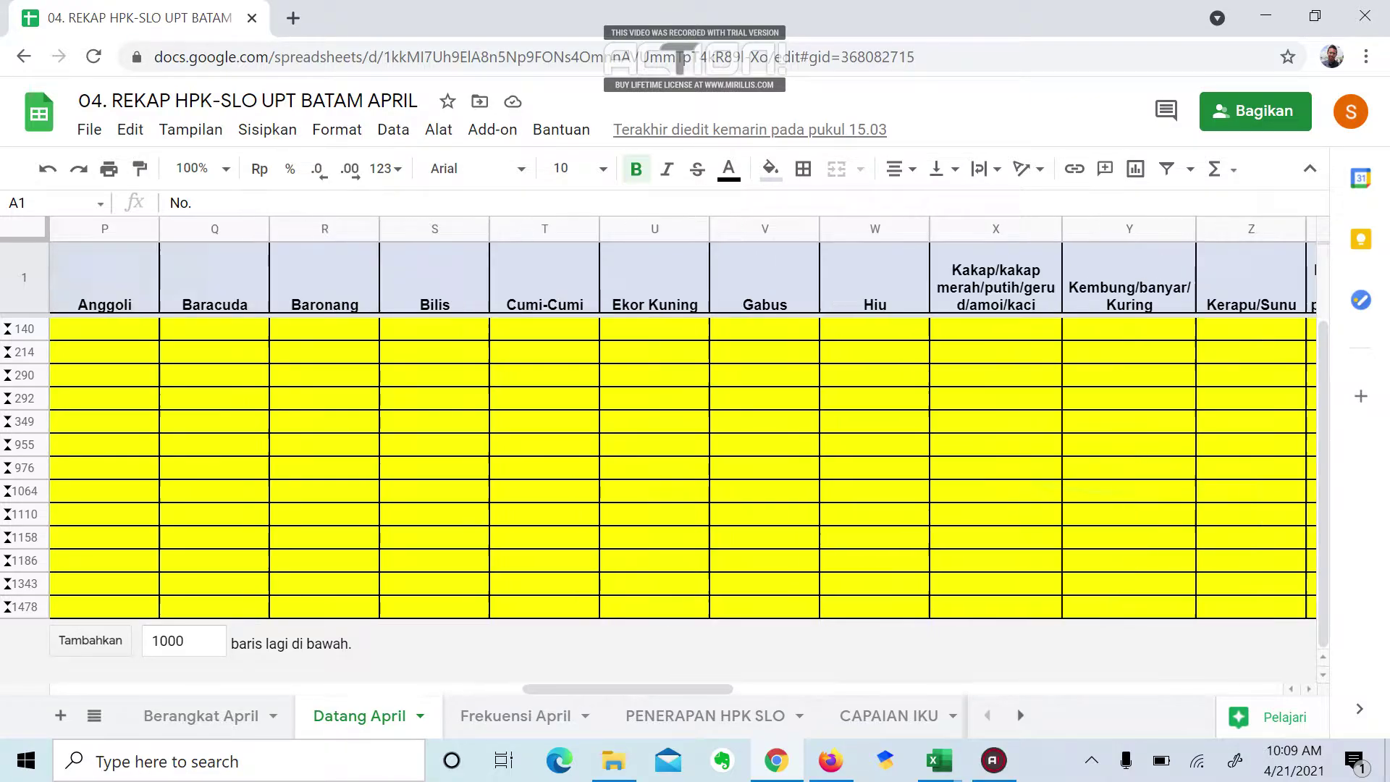
pyautogui.hscroll(10, 684, 464)
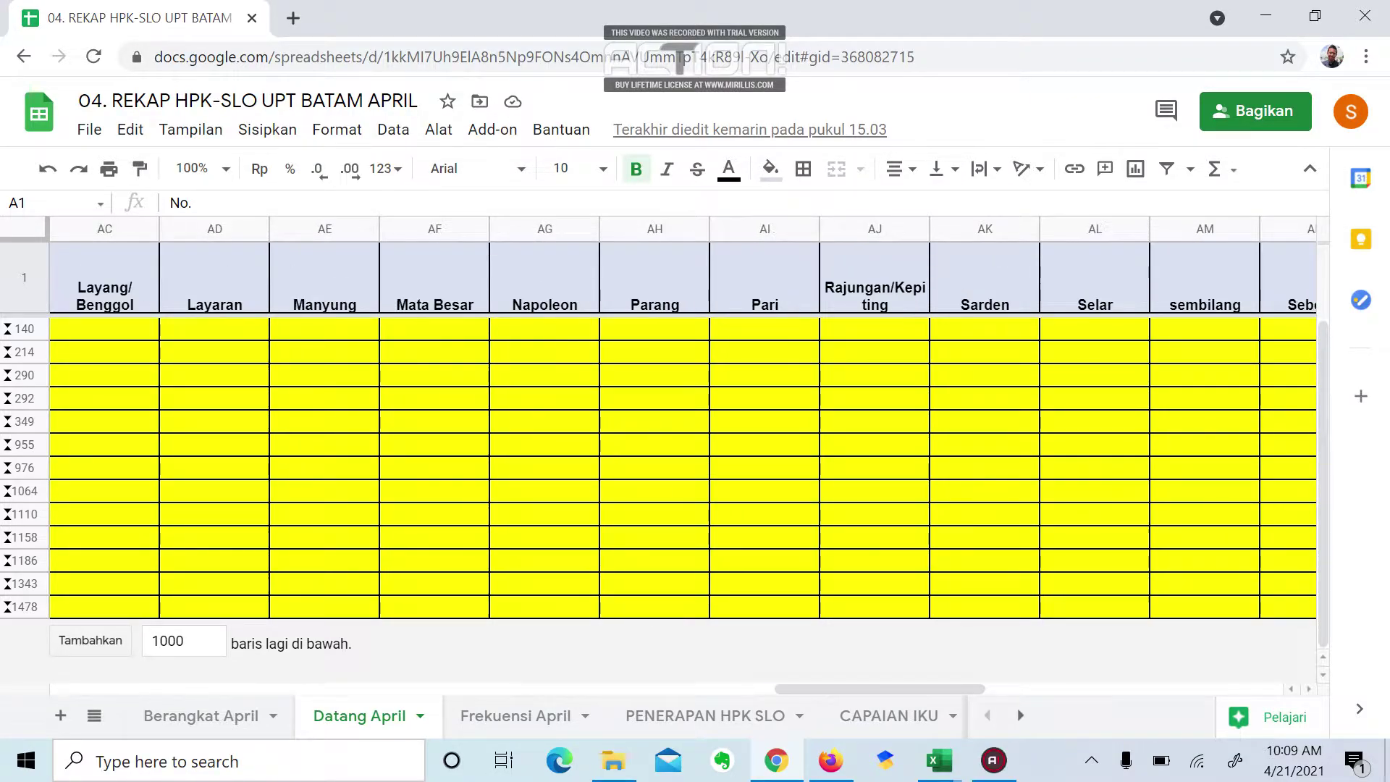
pyautogui.hscroll(5, 684, 463)
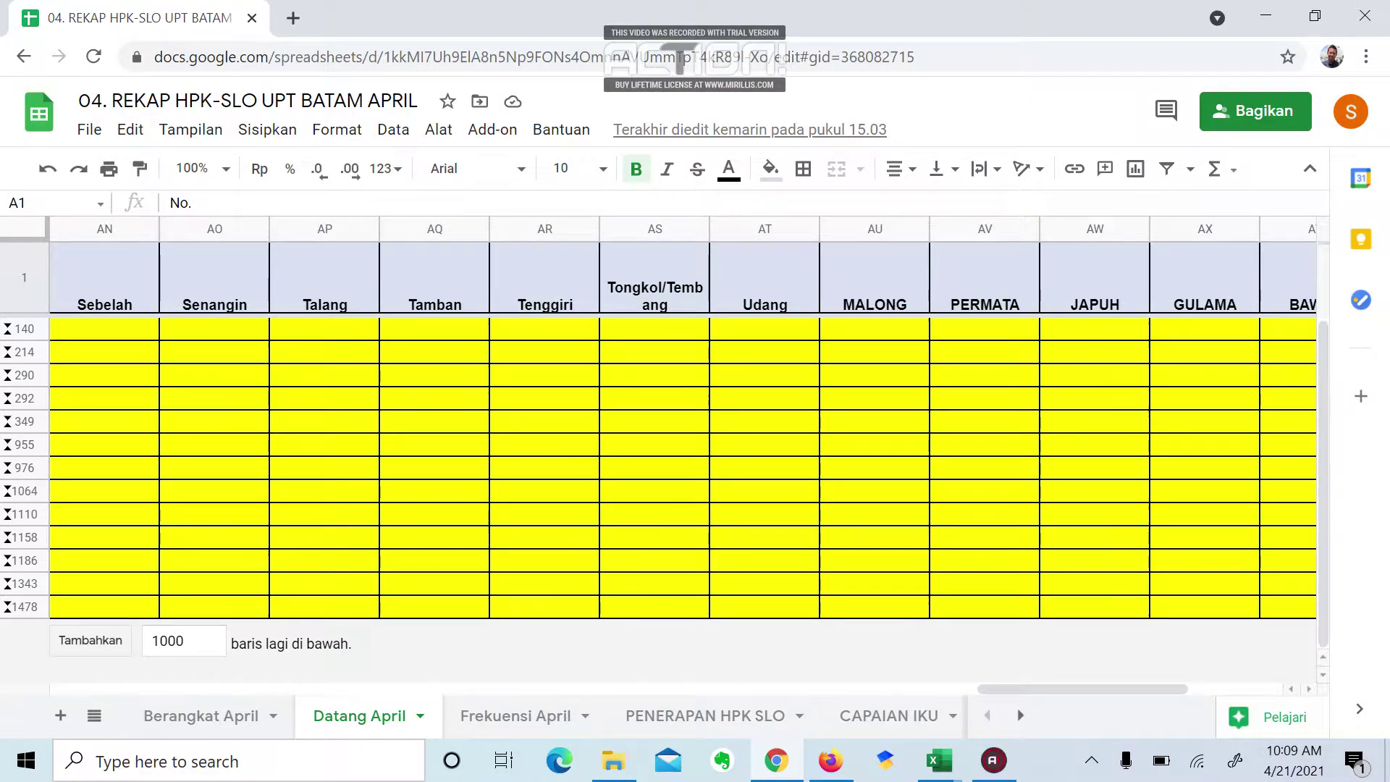
pyautogui.hscroll(1, 684, 463)
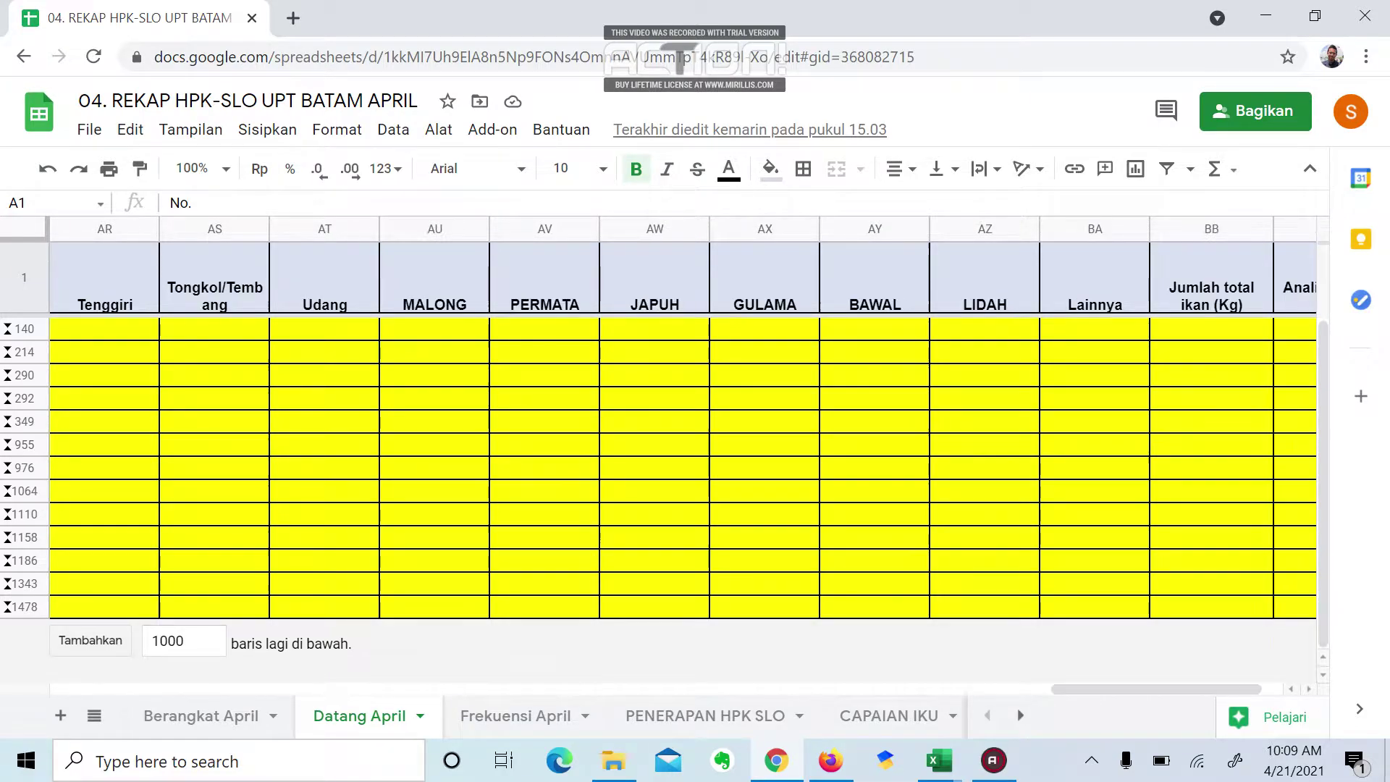
# Step: Examine the last species columns of the Datang April sheet and select cell BA140 in the Lainnya column
pyautogui.hscroll(-4, 684, 463)
pyautogui.click(1094, 444)
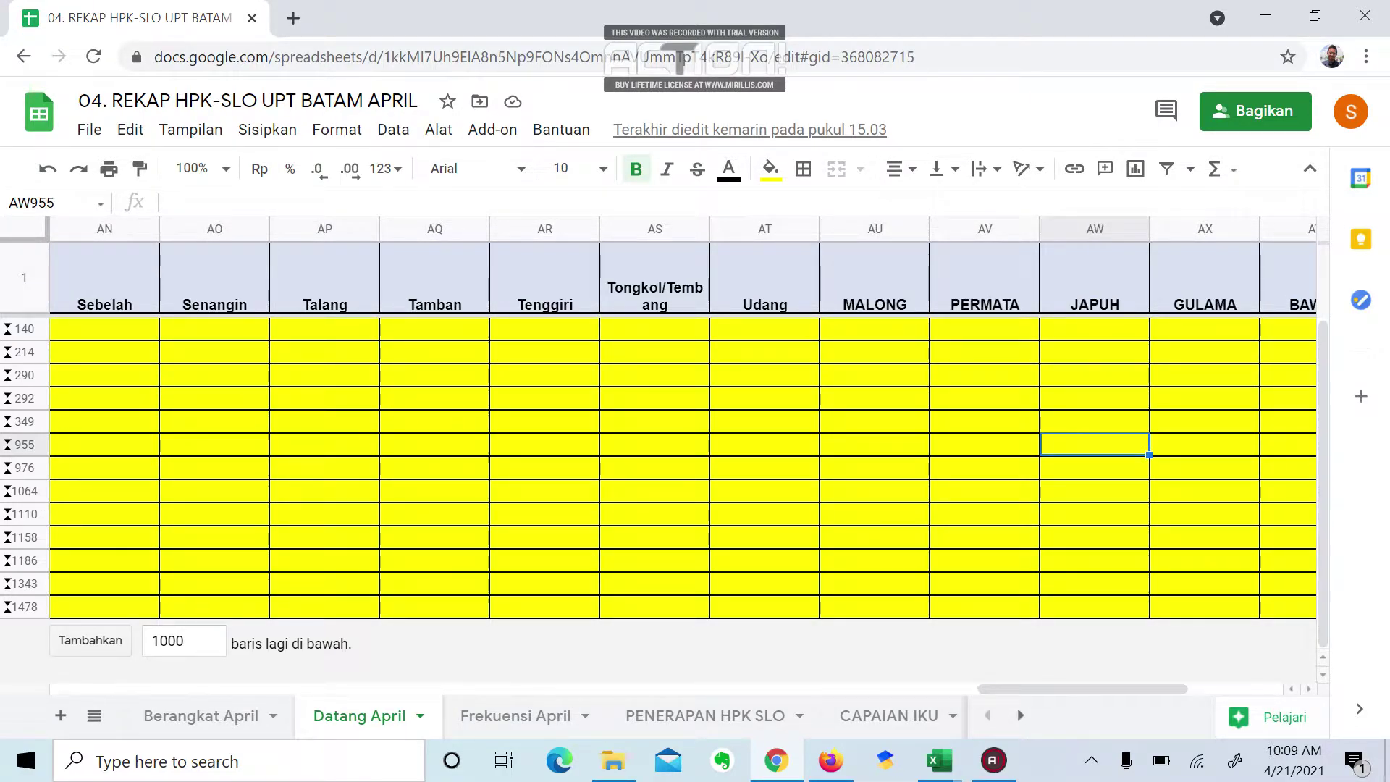
pyautogui.hscroll(4, 684, 463)
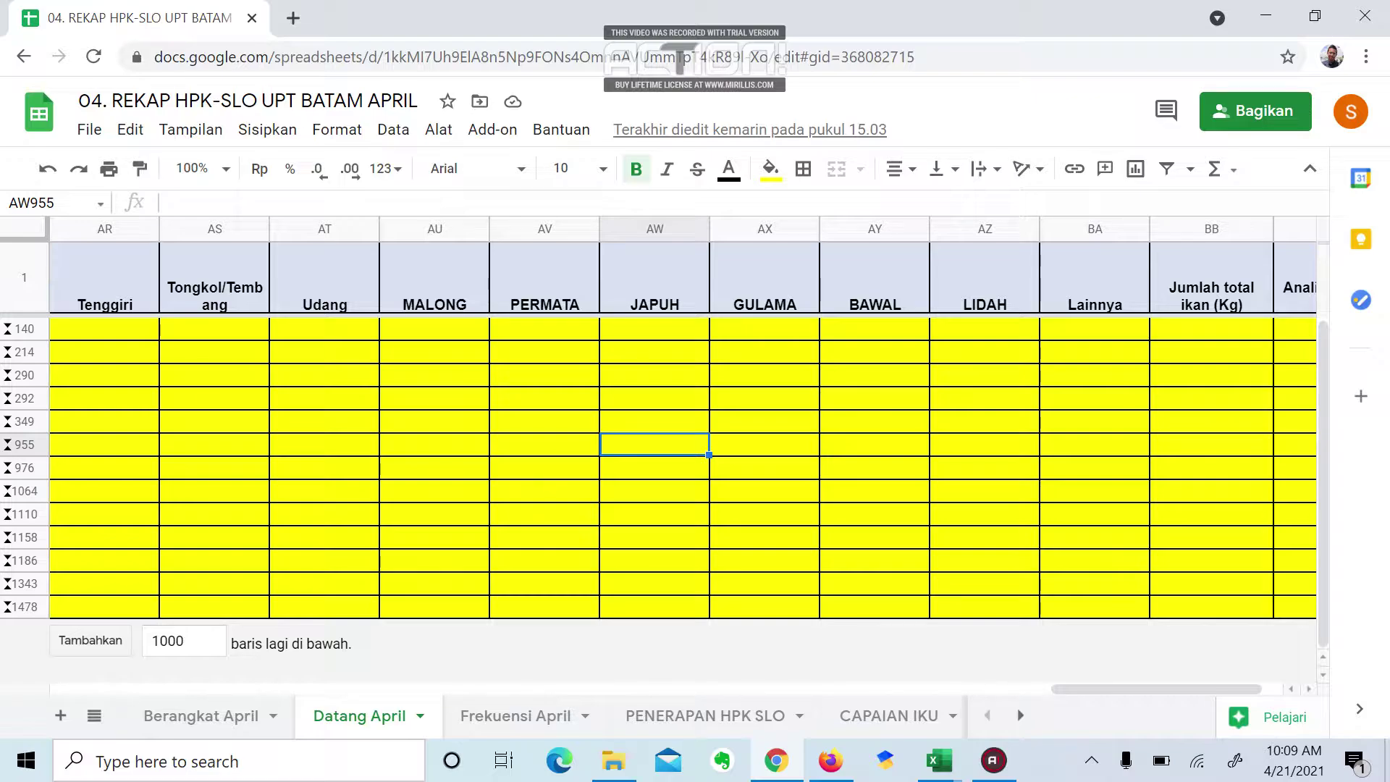
pyautogui.hscroll(1, 680, 463)
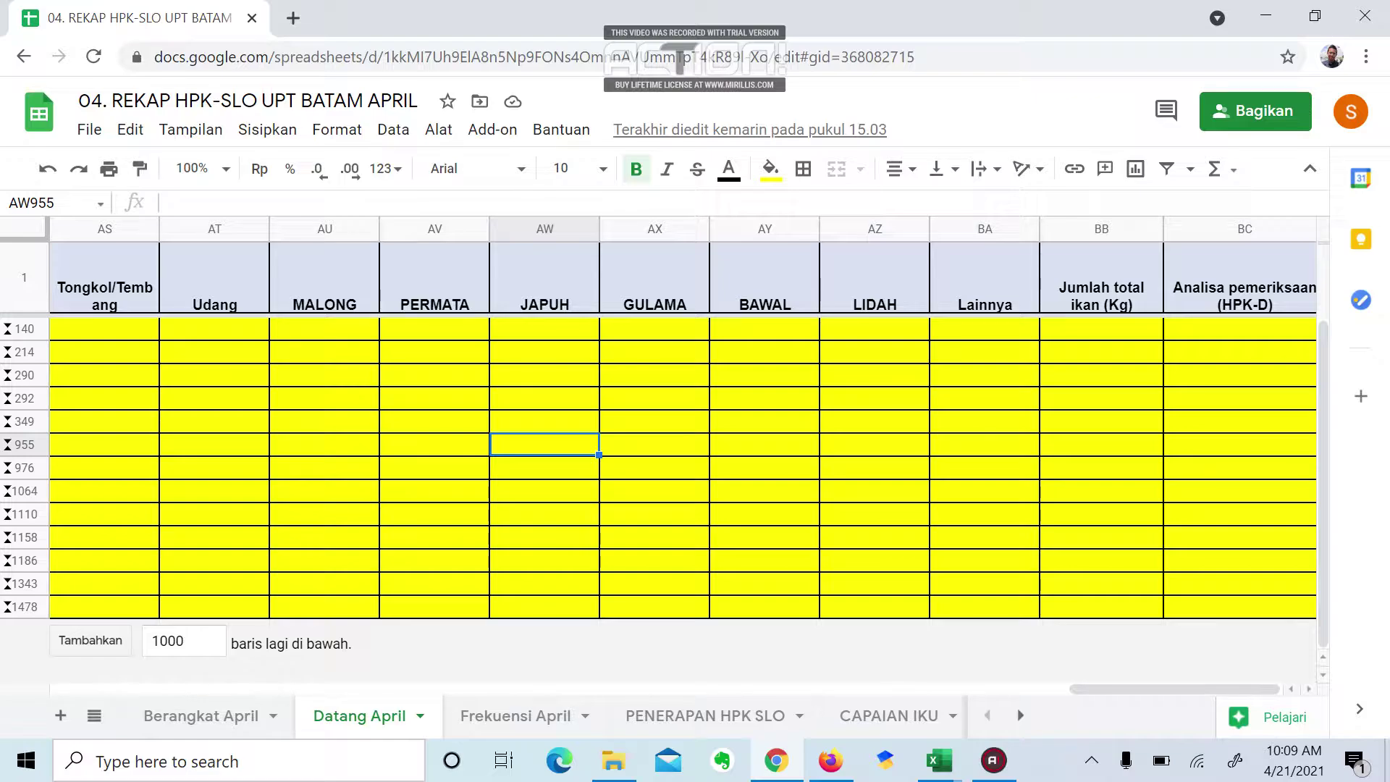
pyautogui.click(984, 443)
pyautogui.click(984, 327)
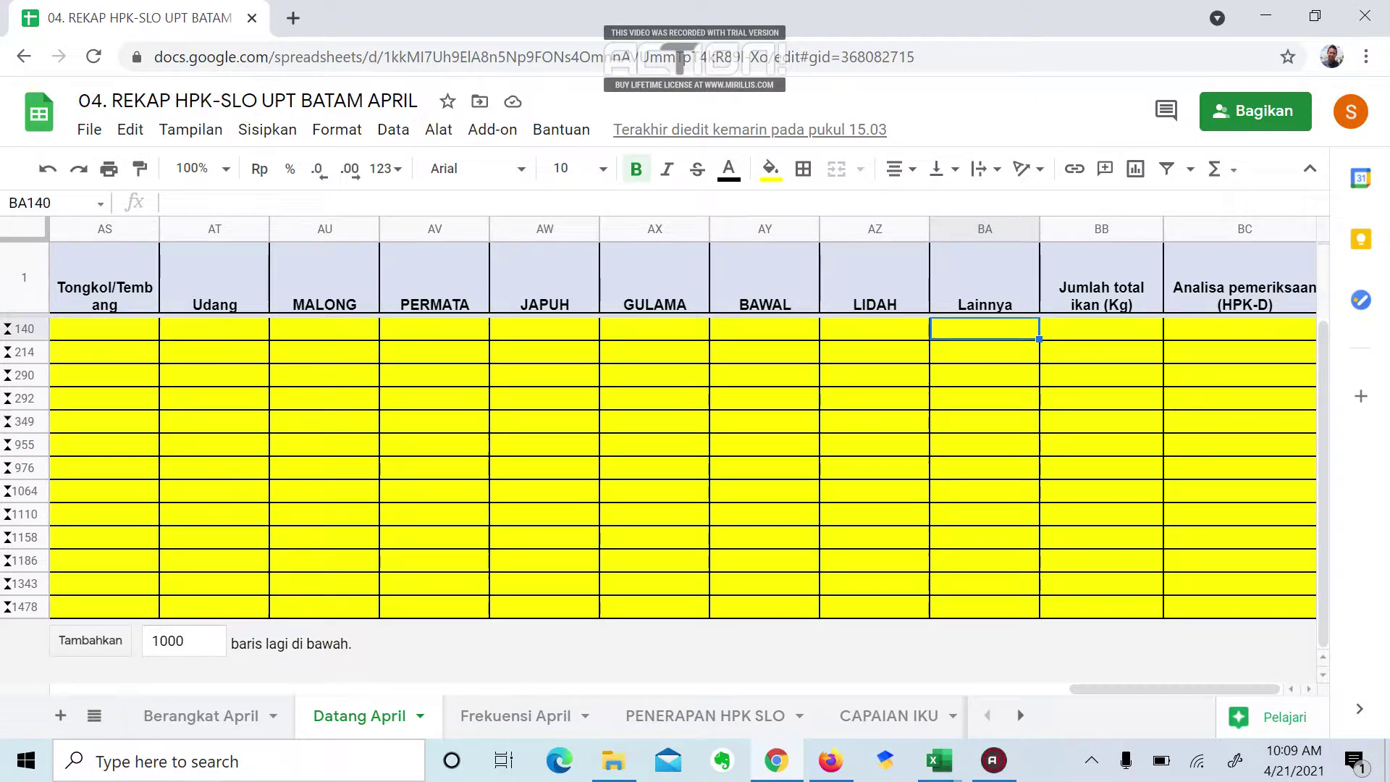
# Step: Switch to the March recap workbook in Excel and examine the Lainnya catch amounts per office on the L5 MARET sheet
pyautogui.moveTo(950, 745)
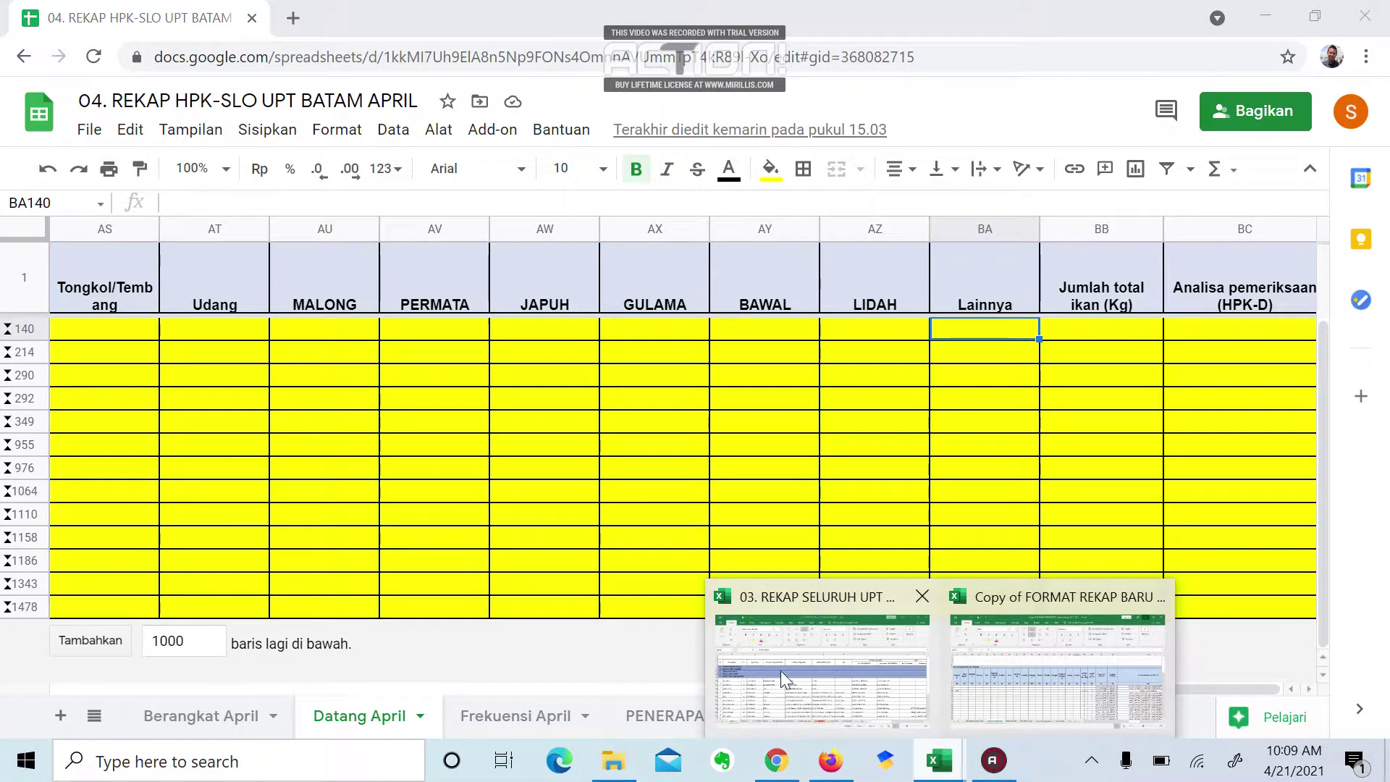
pyautogui.click(779, 664)
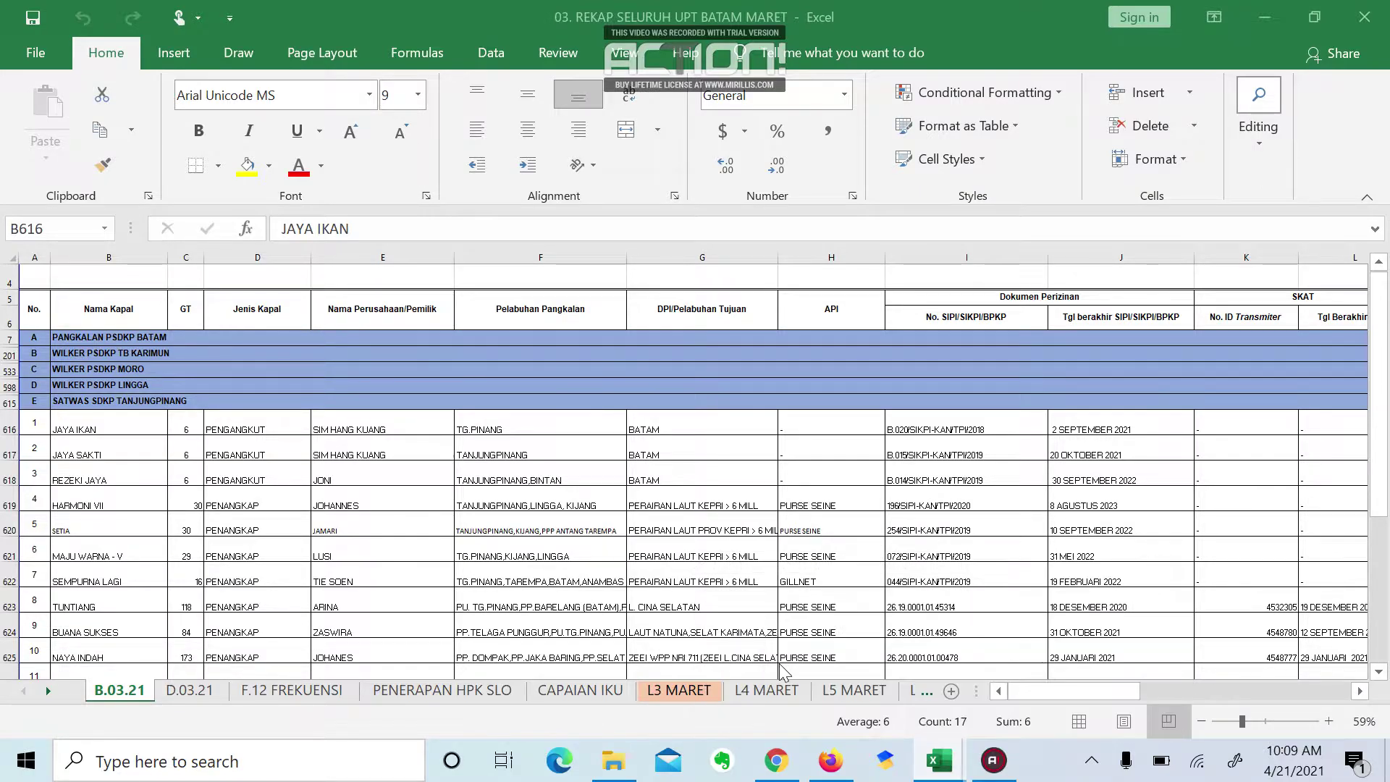
pyautogui.click(823, 695)
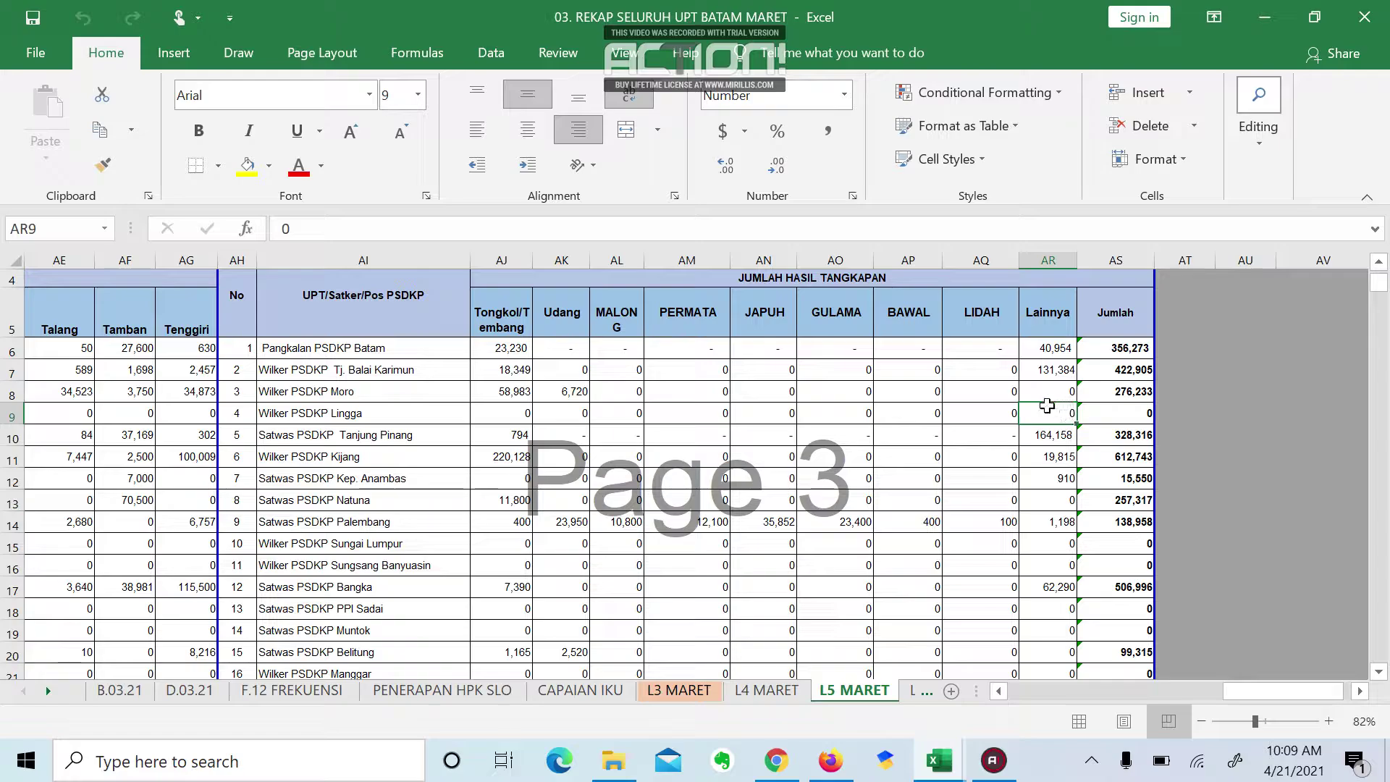
pyautogui.scroll(-1, 1044, 450)
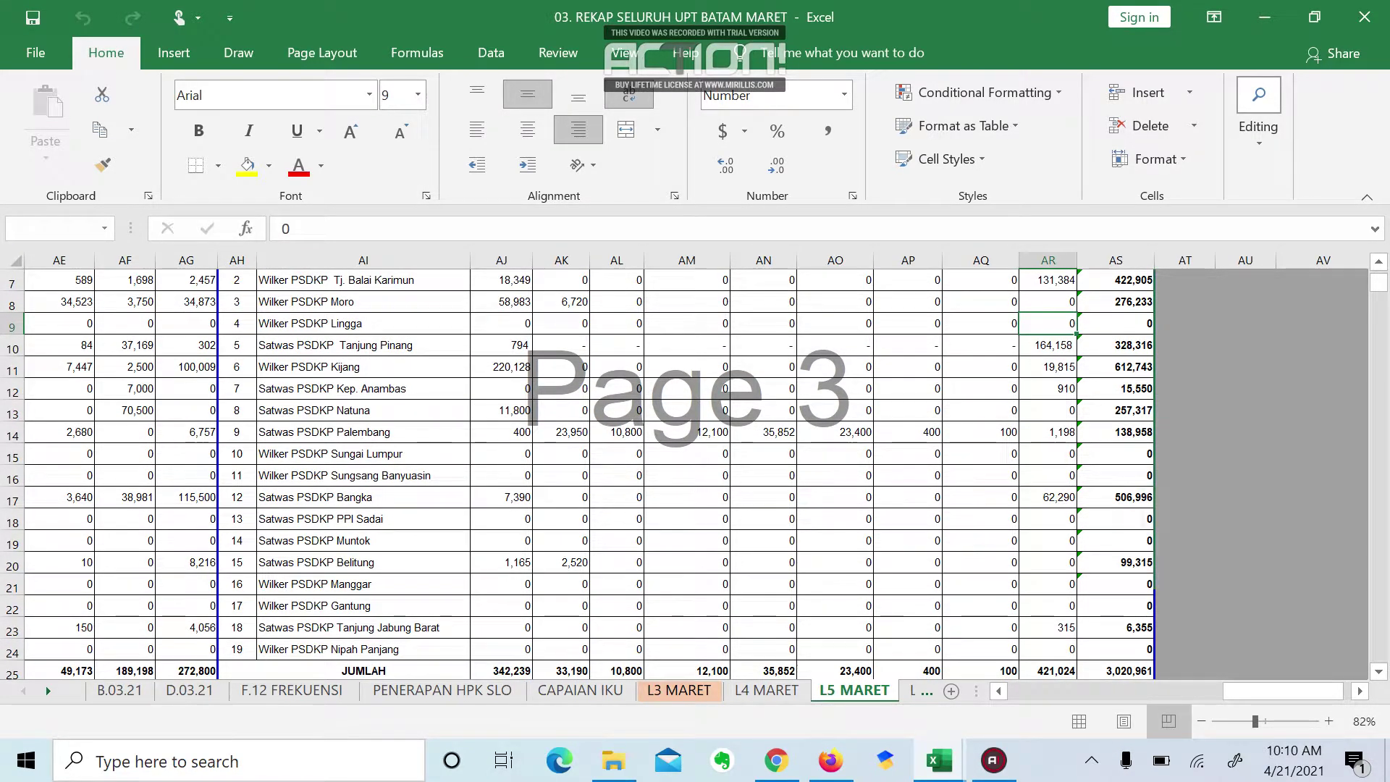
pyautogui.scroll(-1, 578, 473)
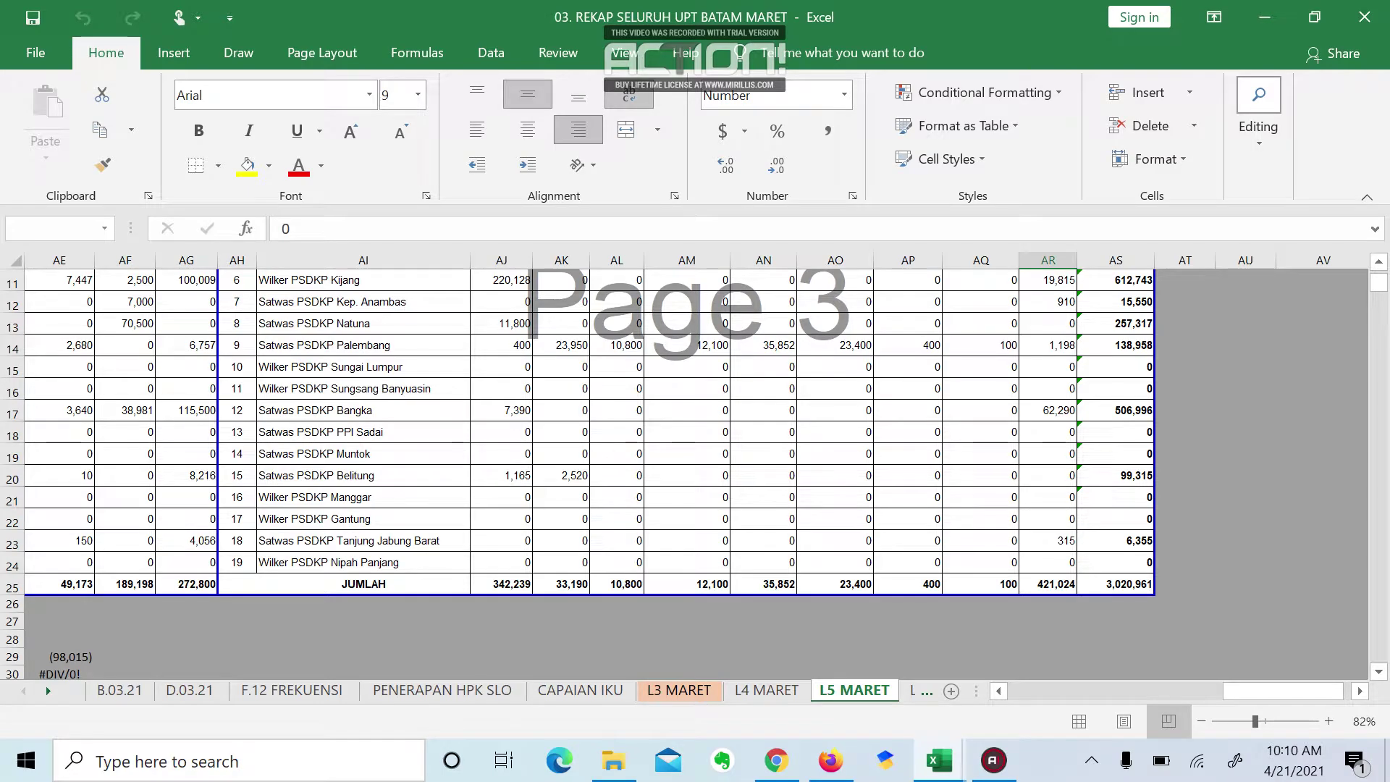
pyautogui.scroll(3, 579, 474)
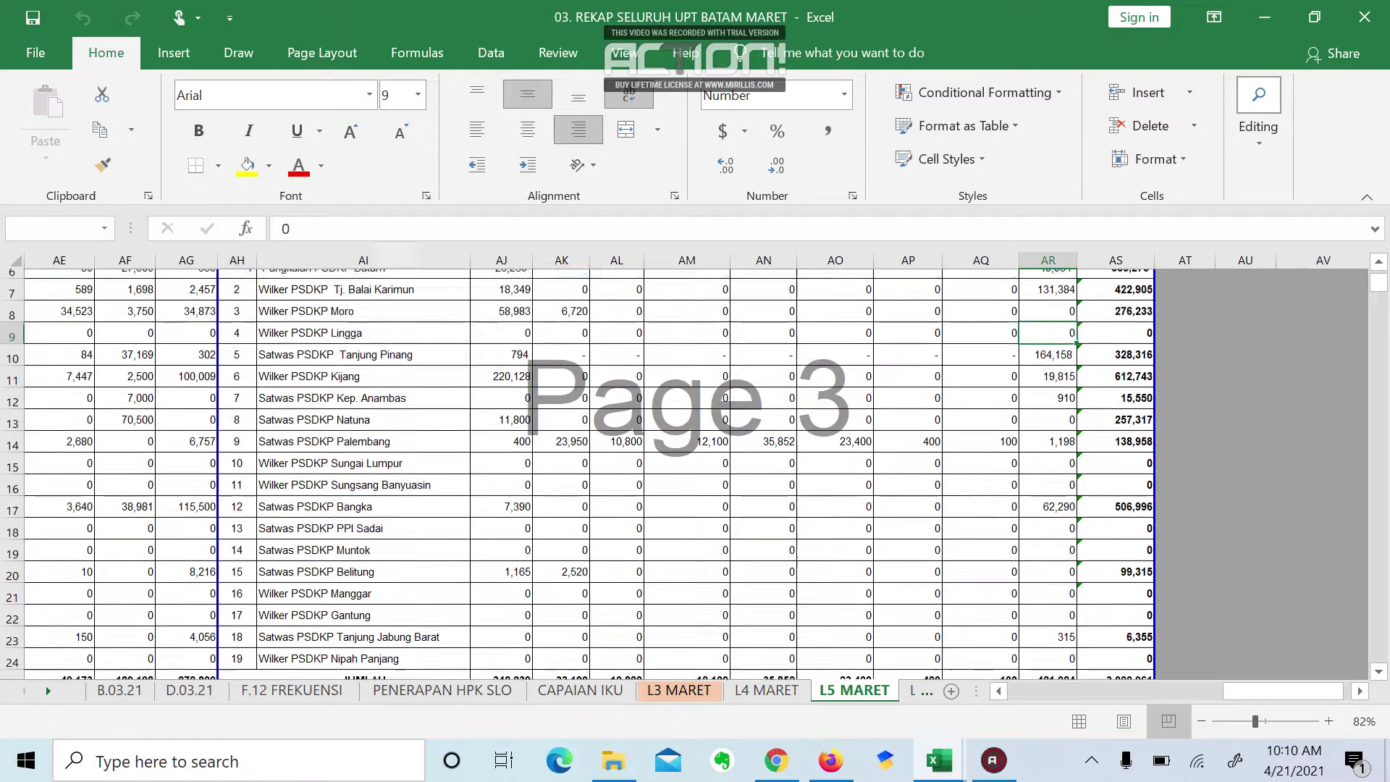
pyautogui.scroll(-2, 579, 474)
pyautogui.scroll(1, 579, 474)
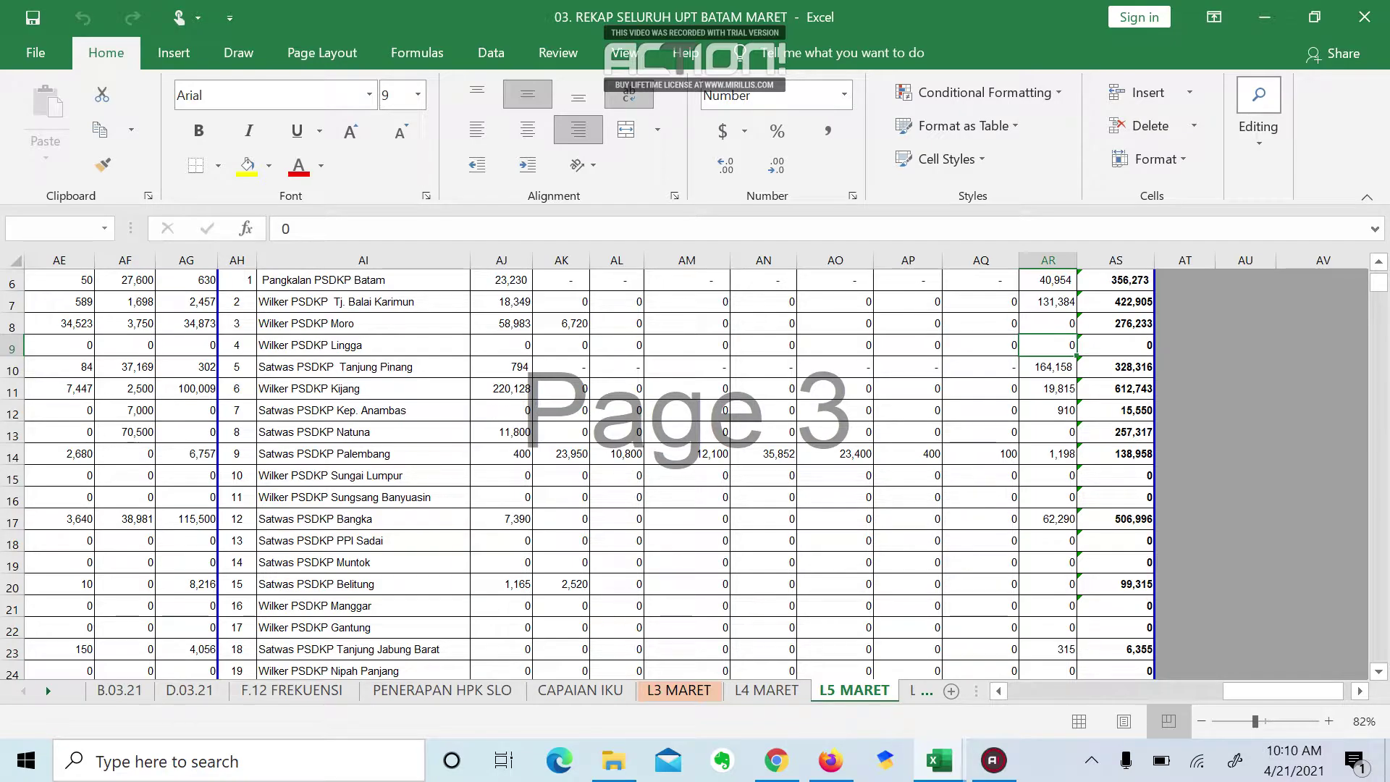
pyautogui.scroll(1, 579, 474)
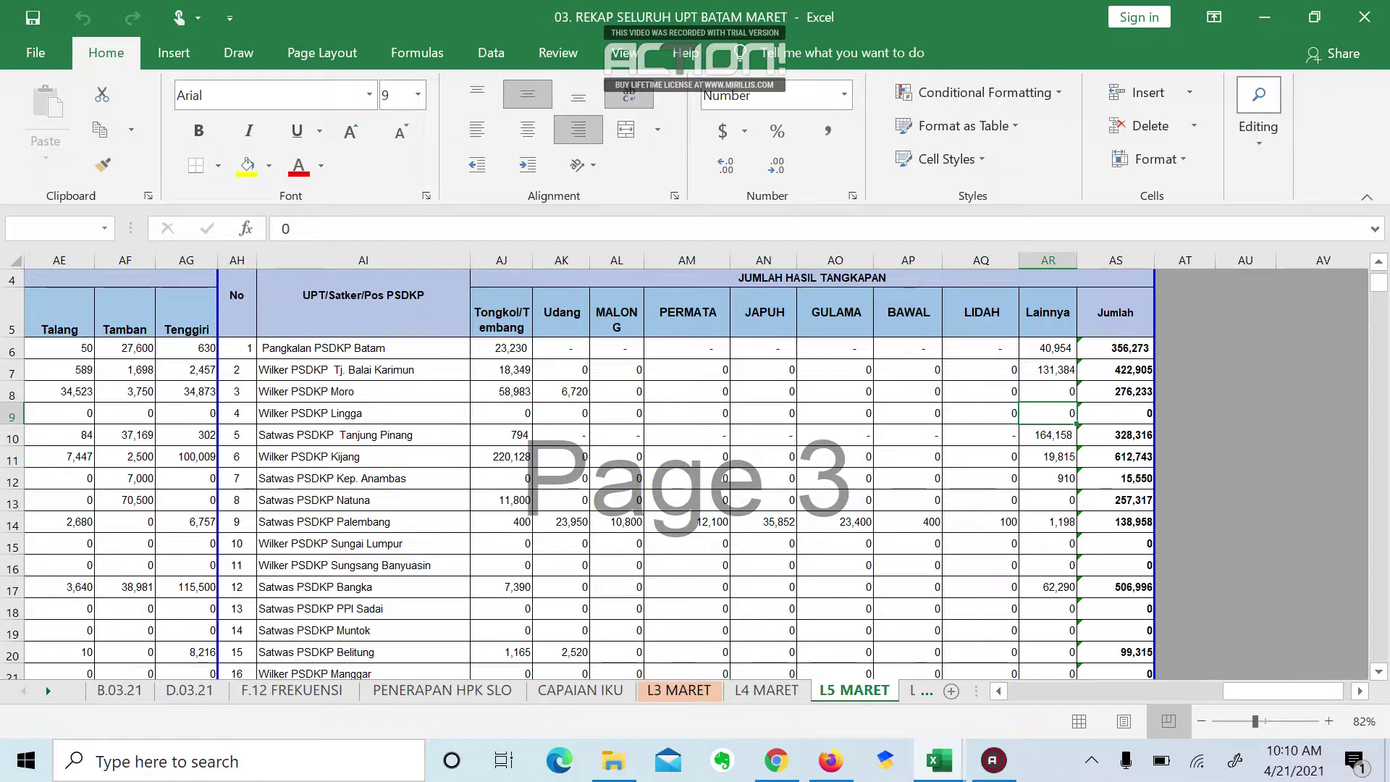
# Step: Switch to the April recap spreadsheet in Chrome and insert one column before the Lainnya column of the Datang April sheet
pyautogui.hotkey('alt', 'Tab')
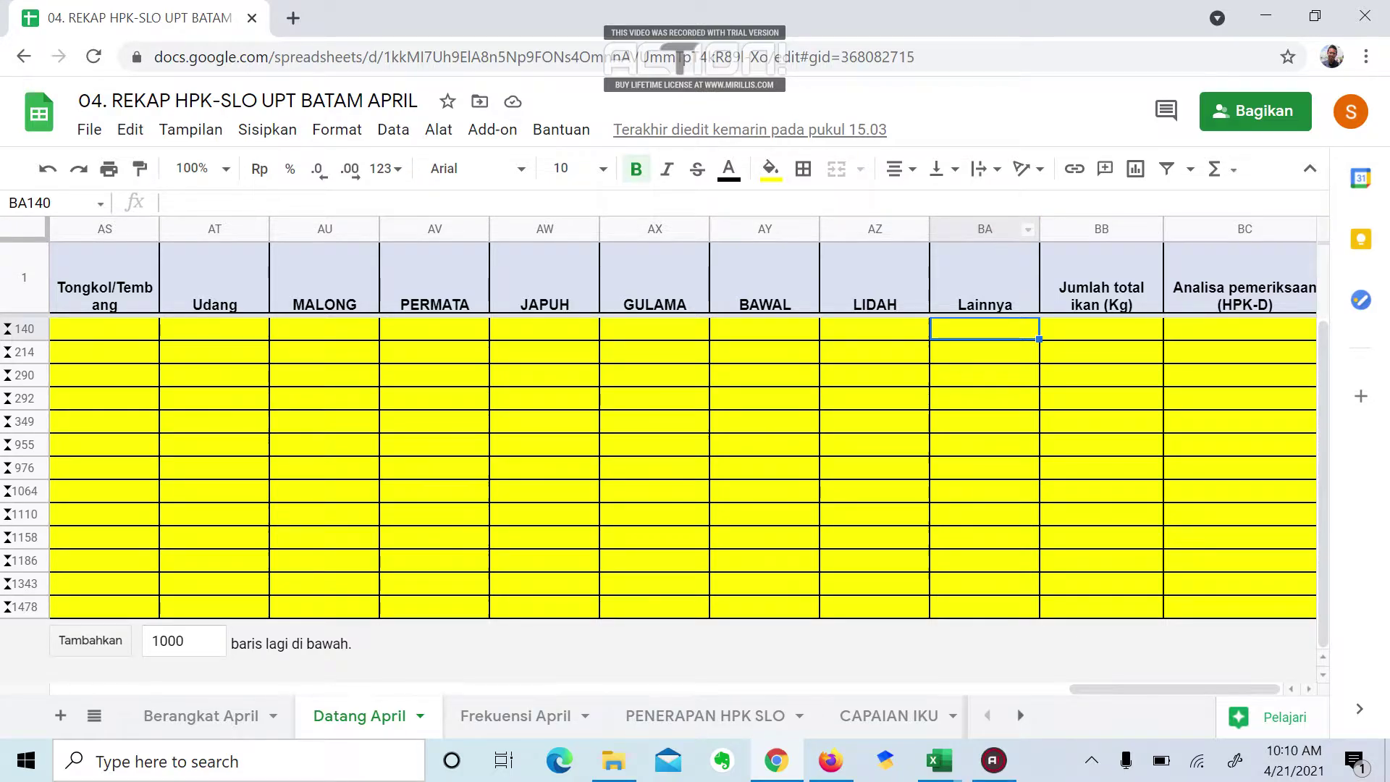
pyautogui.click(1000, 229)
pyautogui.rightClick(999, 228)
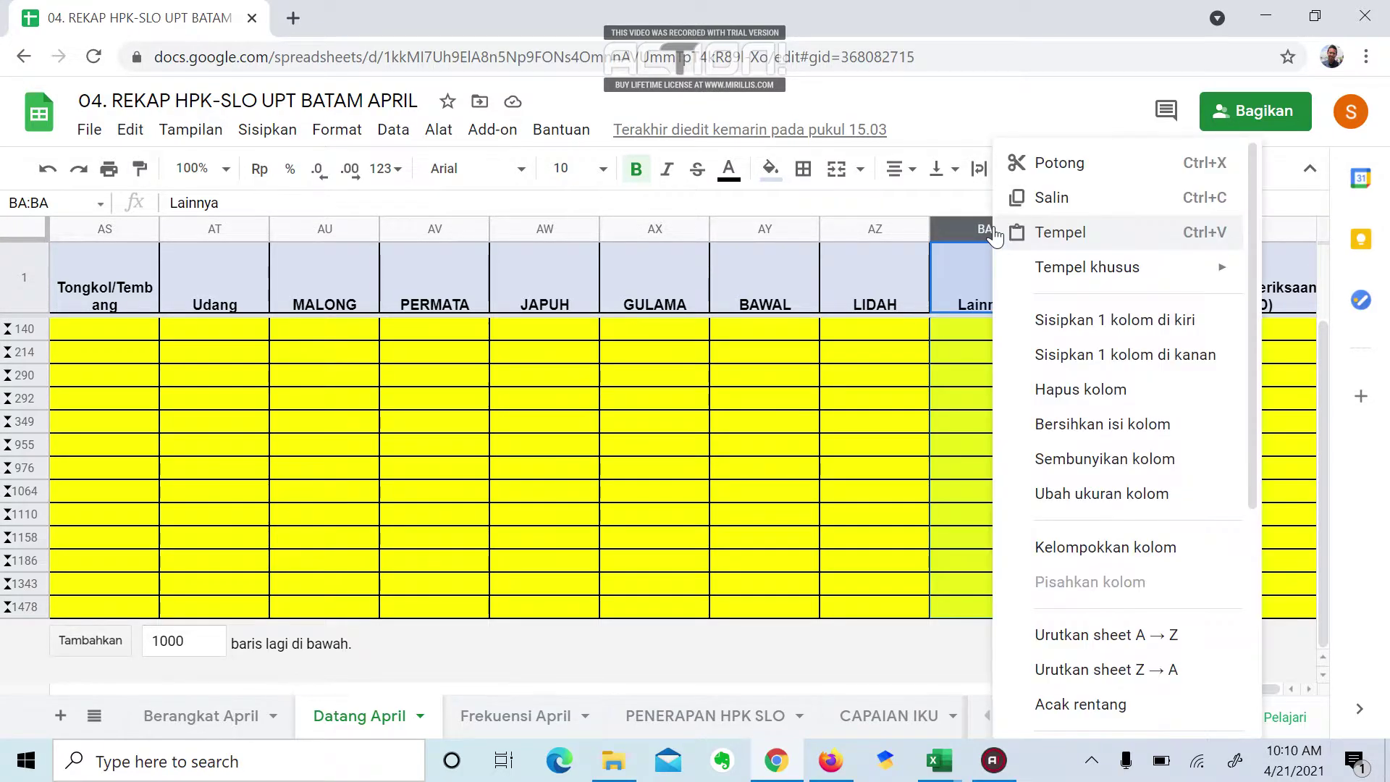
pyautogui.click(1156, 332)
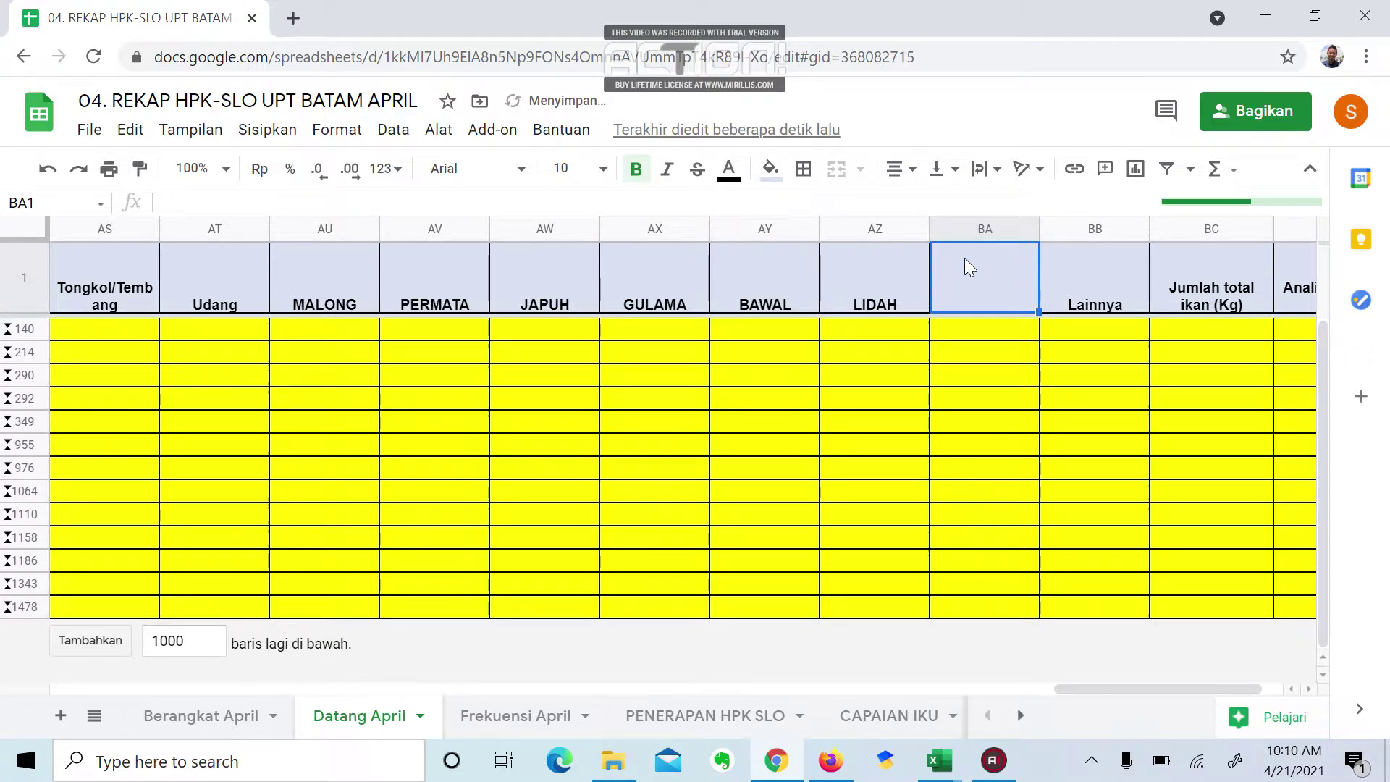
# Step: Try PAUS as the header of the new column in cell BA1, and erase it again
pyautogui.write('PAG')
pyautogui.press('BackSpace')
pyautogui.write('US')
pyautogui.press('BackSpace')
pyautogui.press('BackSpace')
pyautogui.press('BackSpace')
pyautogui.press('BackSpace')
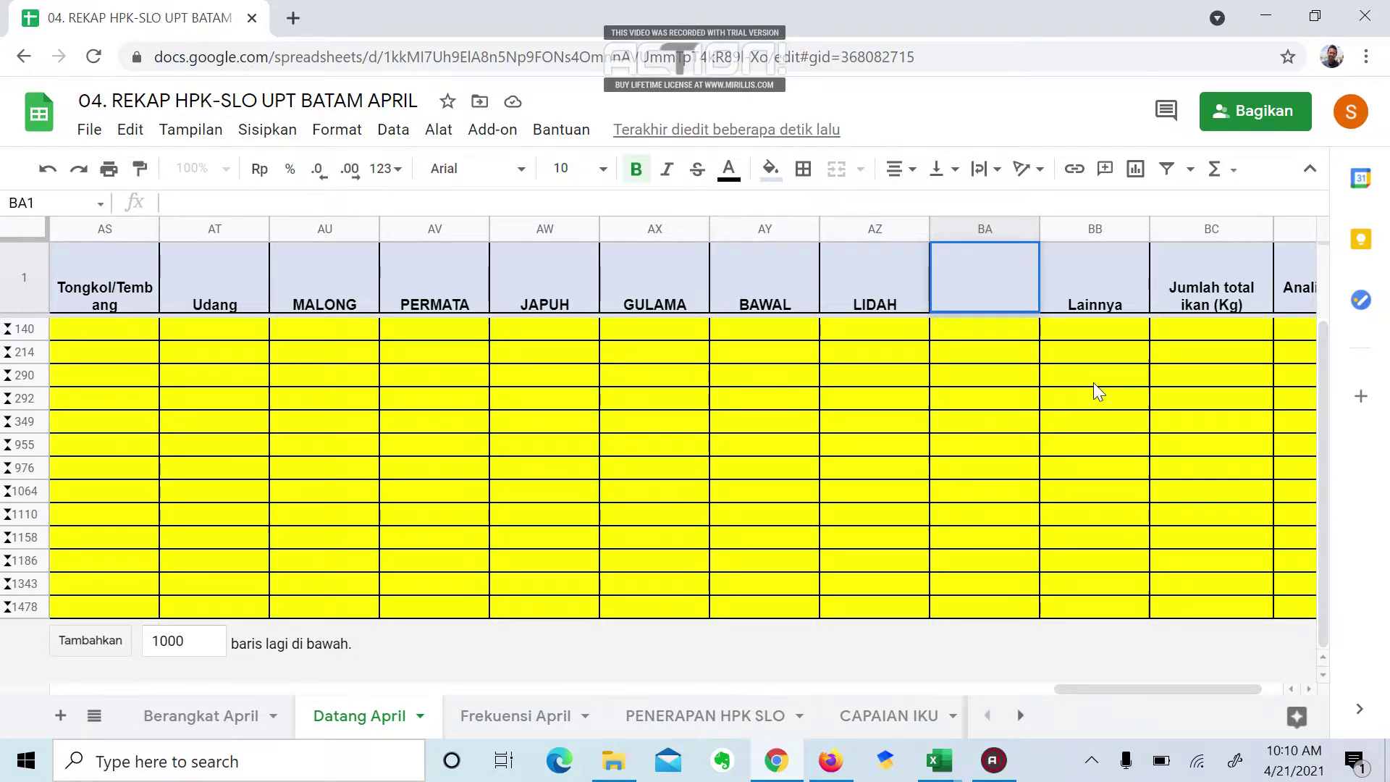
# Step: Delete the empty column BA between the LIDAH and Lainnya columns
pyautogui.click(984, 230)
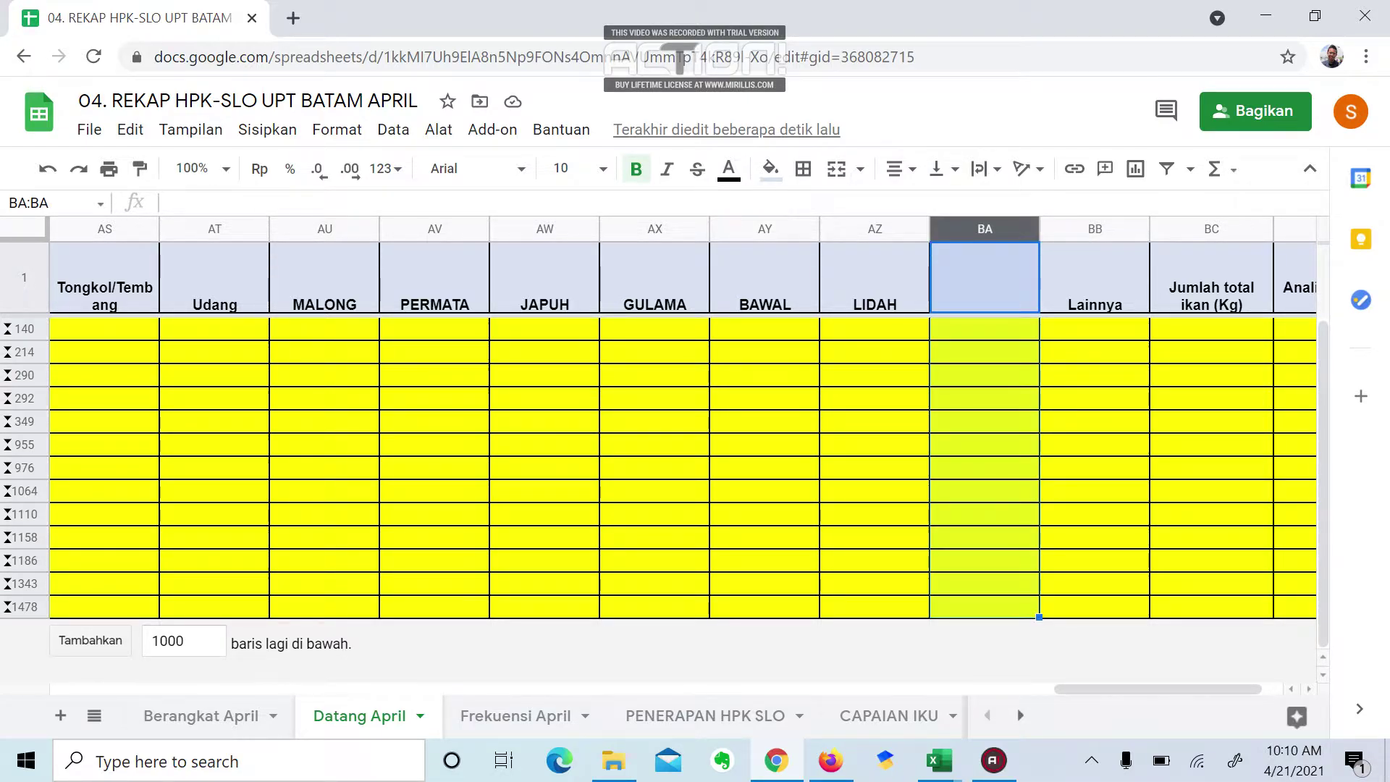
pyautogui.rightClick(980, 228)
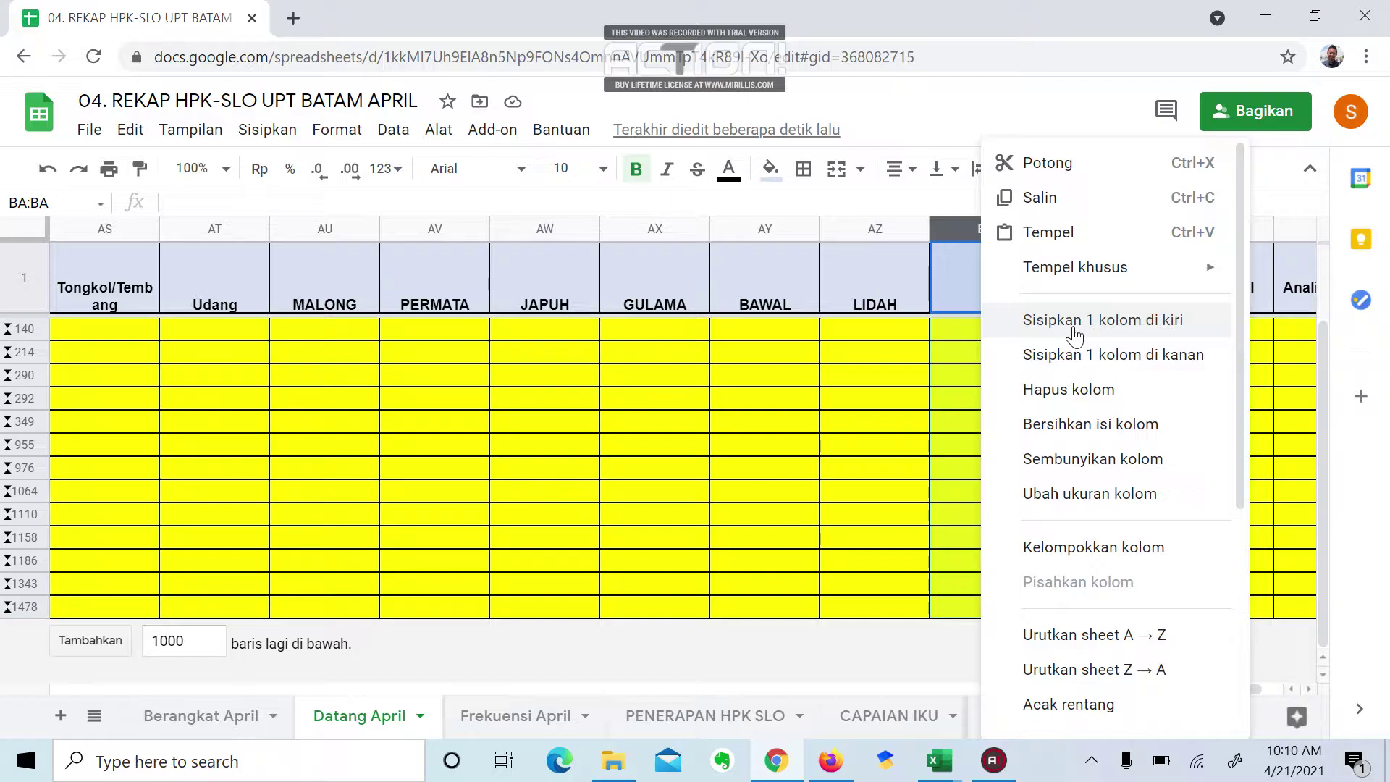
pyautogui.click(1071, 393)
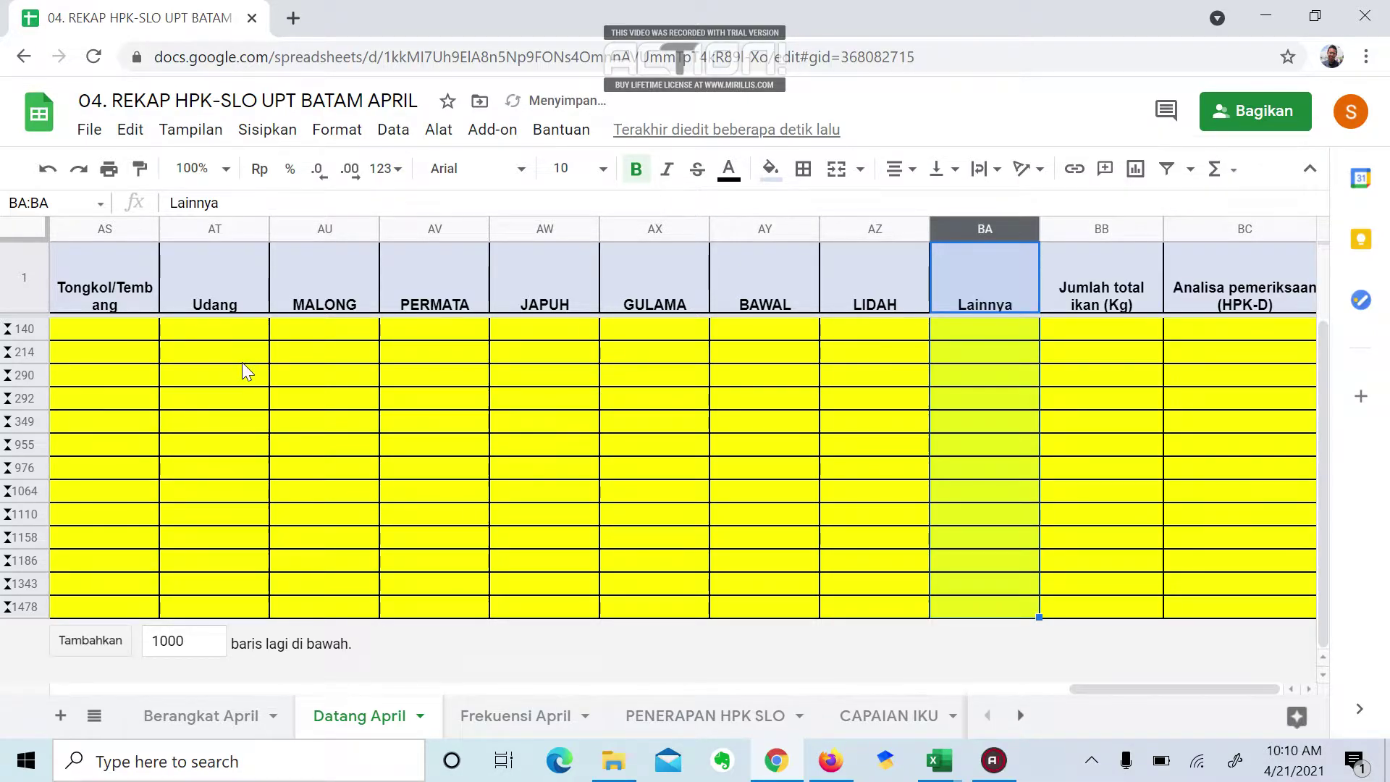
# Step: Review the species columns before Lainnya on the Datang April sheet, from MALONG to LIDAH, and select header cell AZ1
pyautogui.hscroll(-5, 241, 361)
pyautogui.hscroll(-3, 680, 463)
pyautogui.scroll(1, 680, 463)
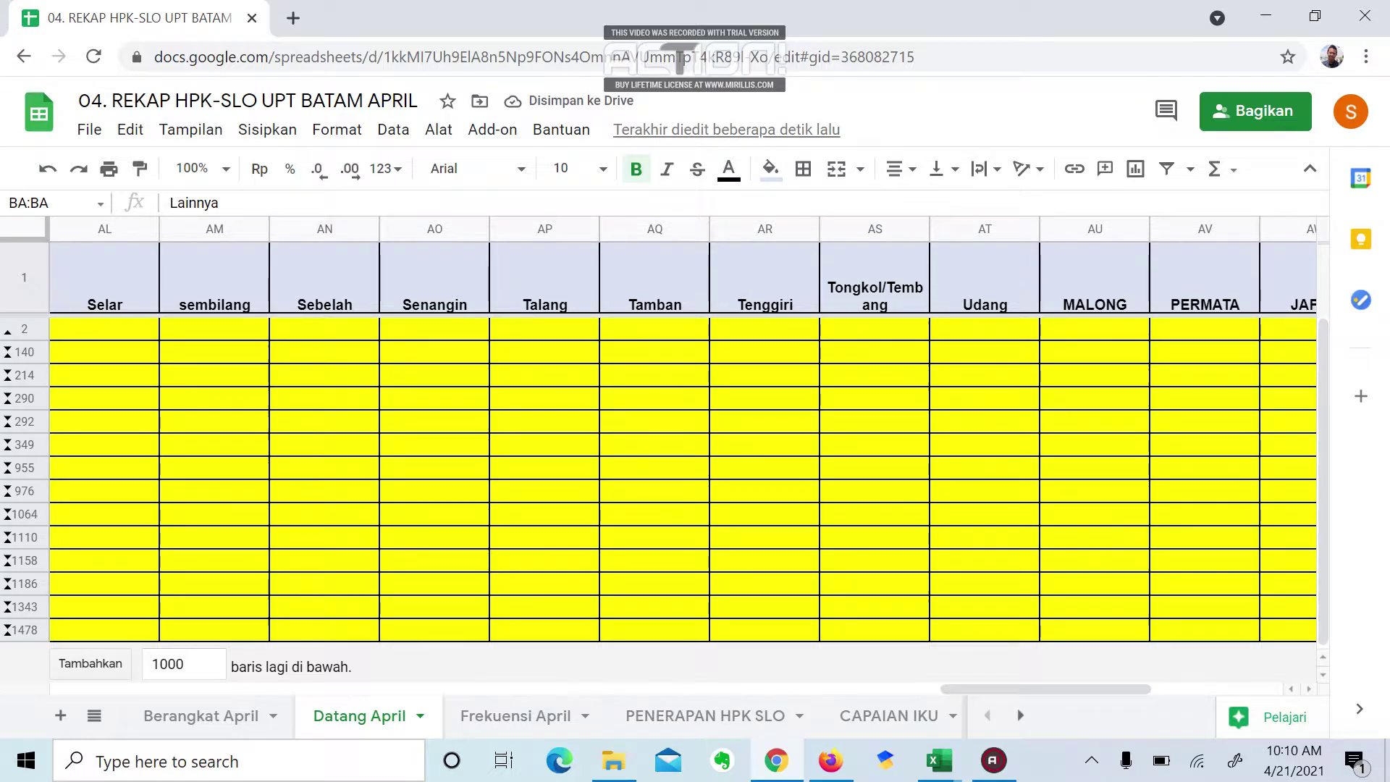
pyautogui.hscroll(5, 680, 434)
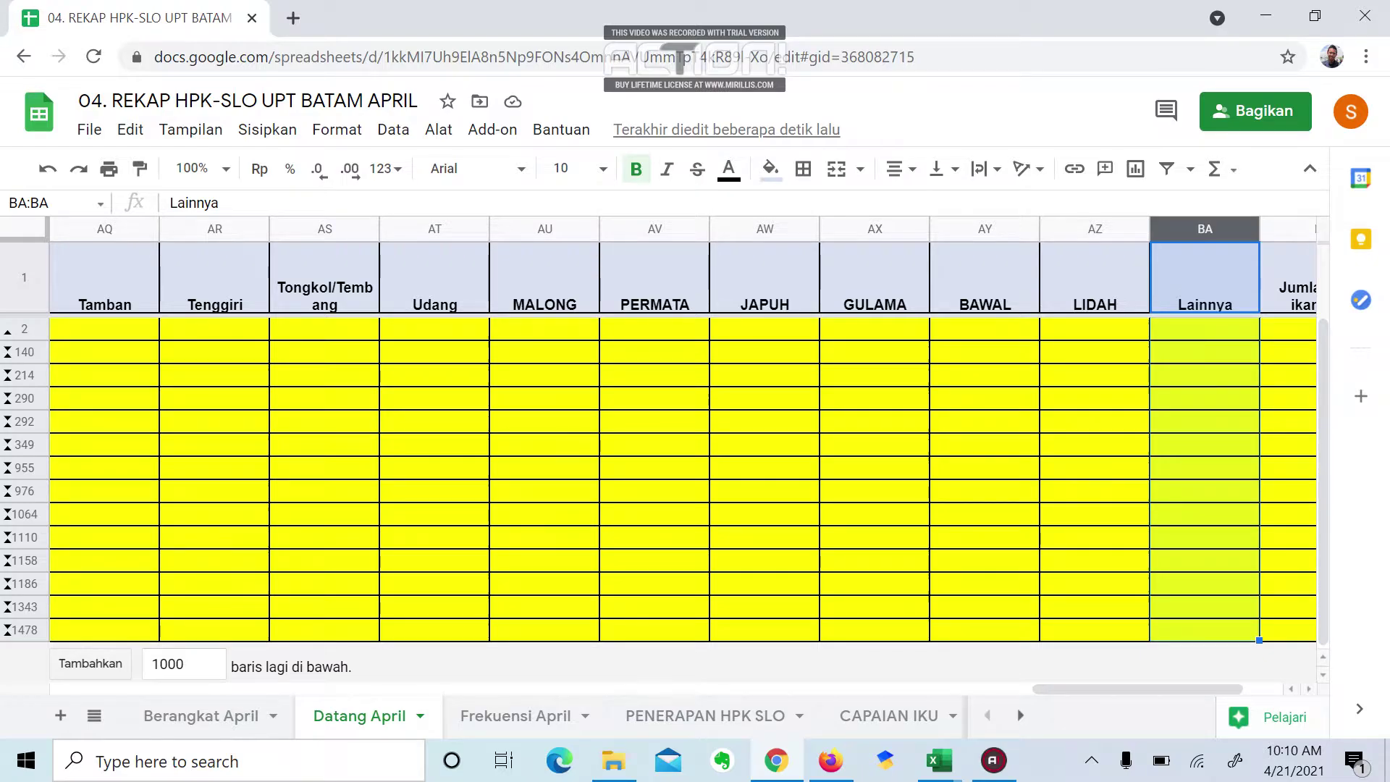
pyautogui.click(584, 285)
pyautogui.click(1087, 300)
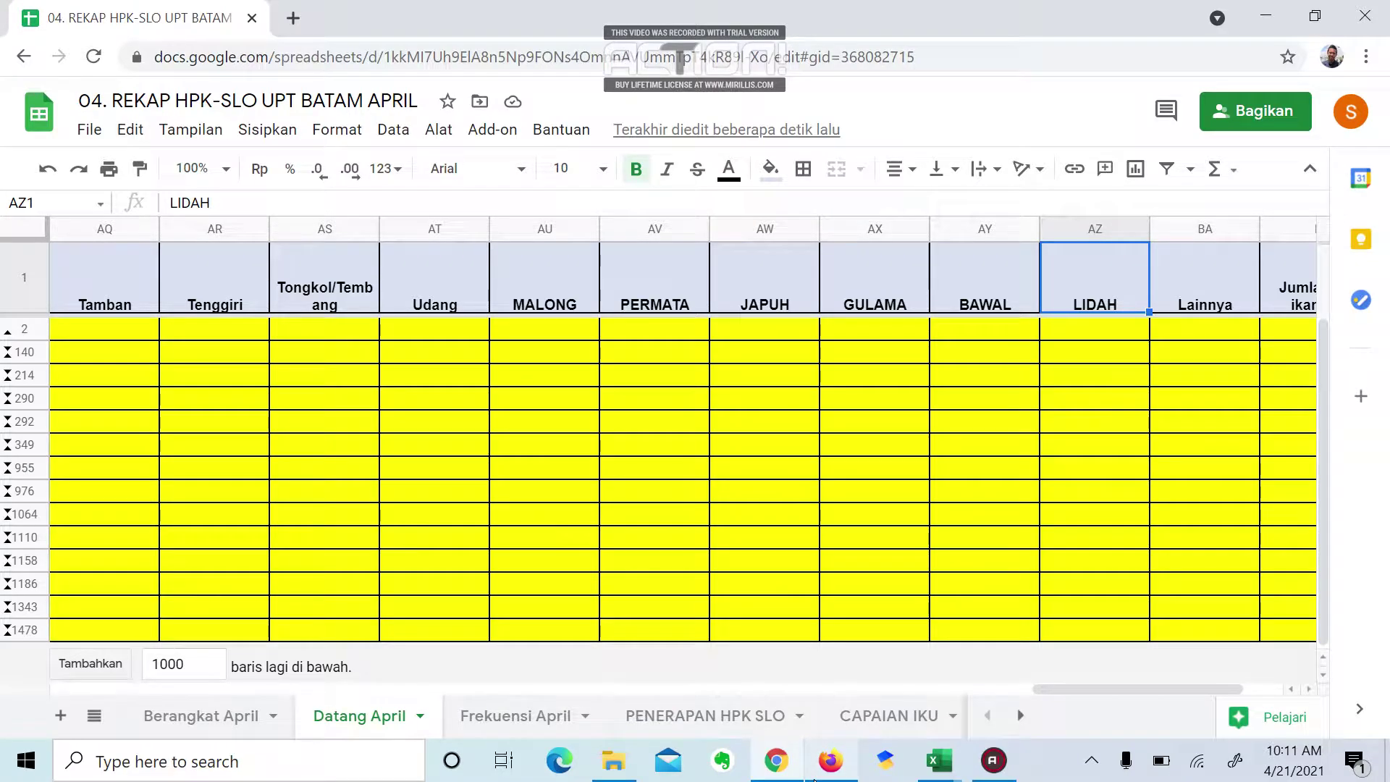
# Step: Switch to the Zimbra webmail in Firefox and sign out of the personal mail account
pyautogui.click(830, 760)
pyautogui.click(346, 9)
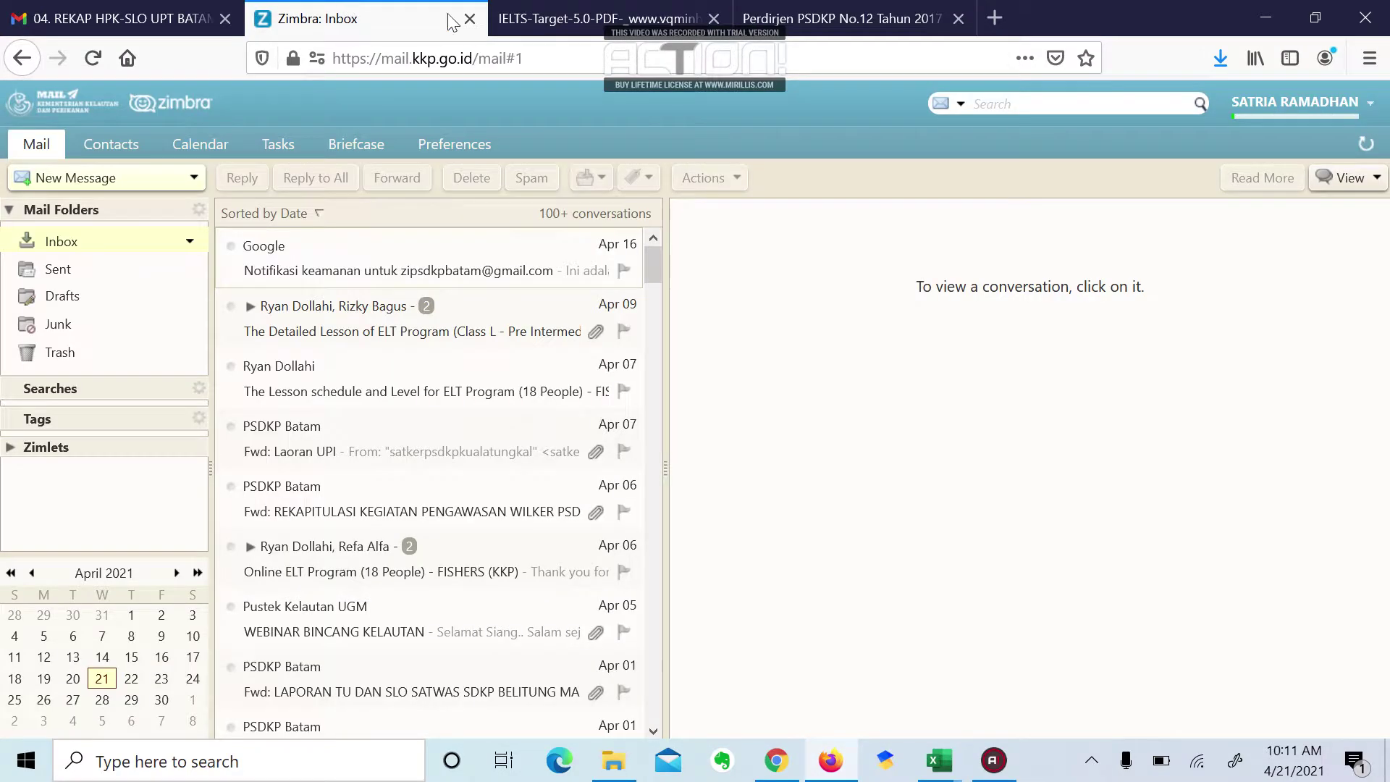
pyautogui.click(1373, 108)
pyautogui.click(1275, 375)
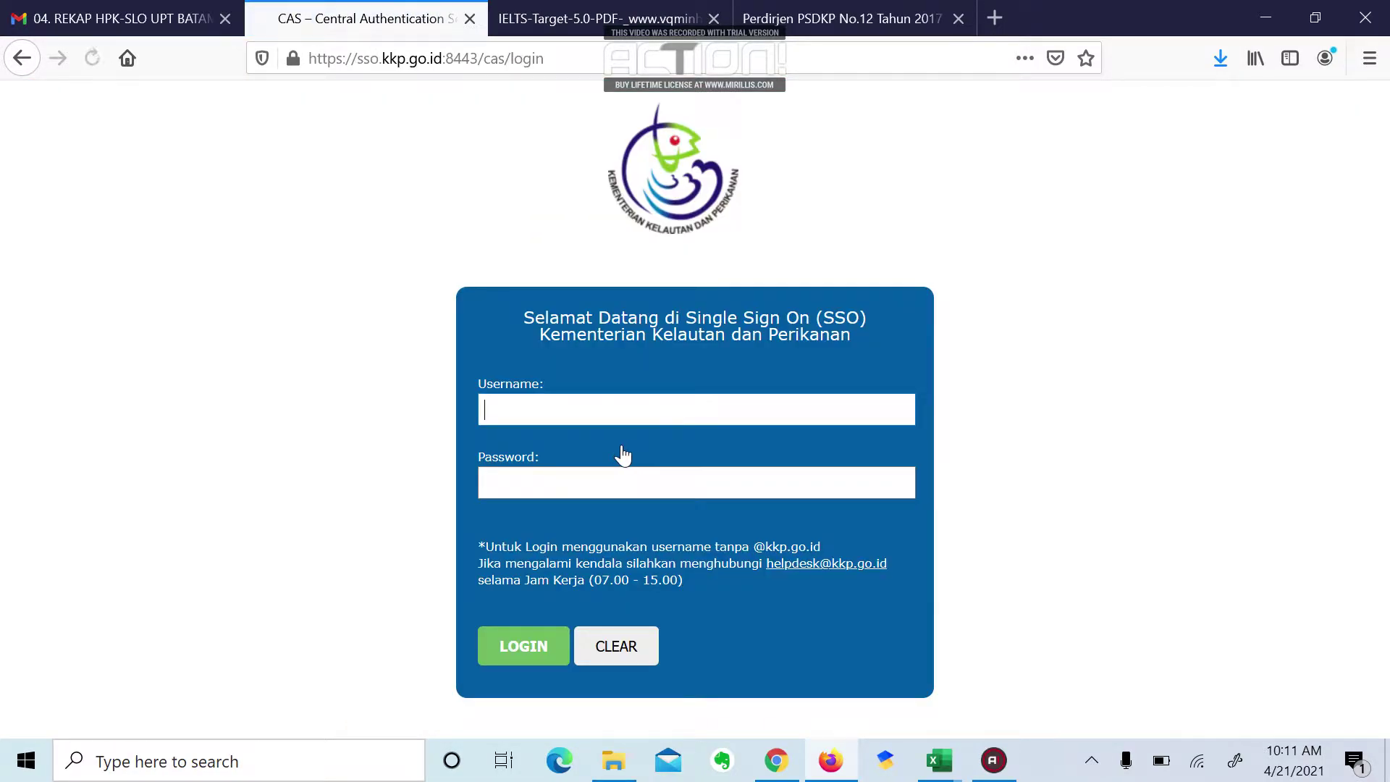
# Step: Sign in to the KKP Single Sign On page with the office account's saved username and password
pyautogui.click(579, 407)
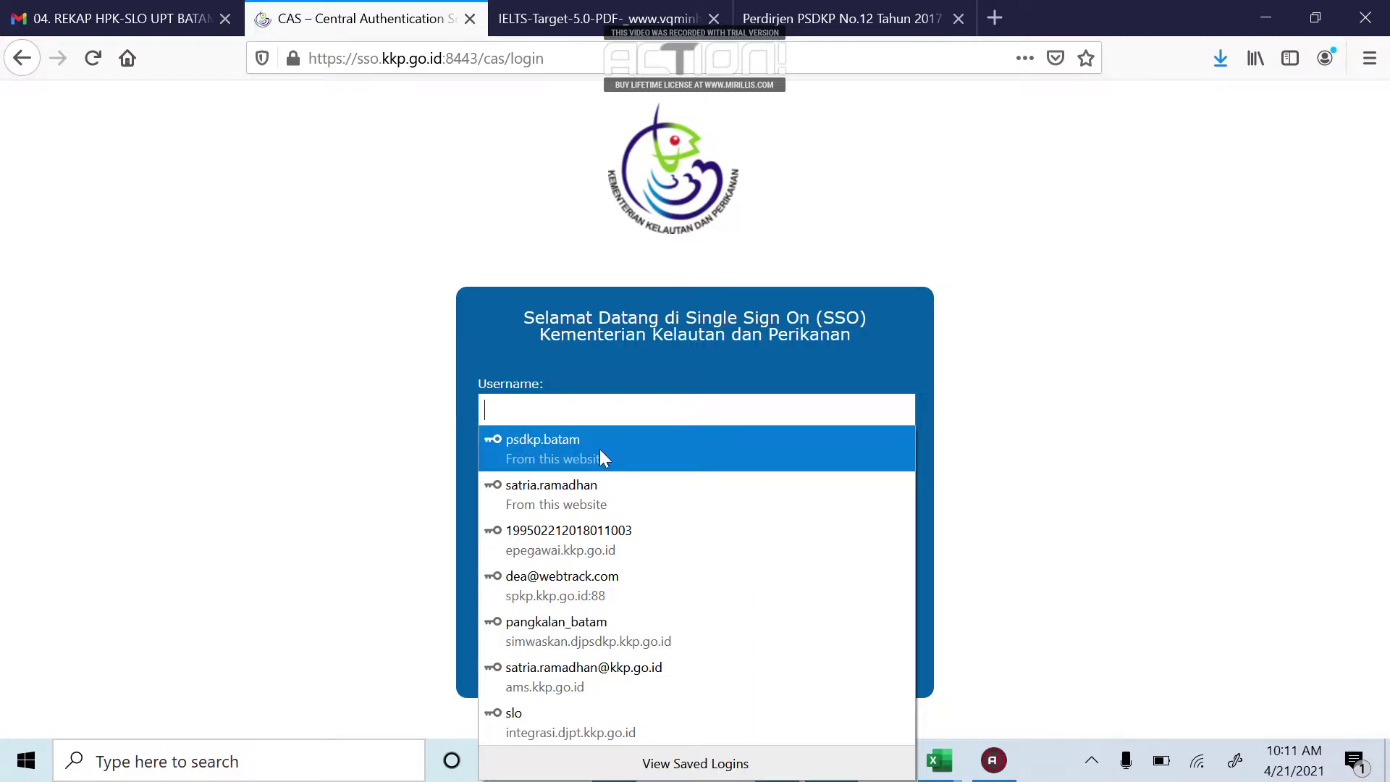
pyautogui.click(600, 448)
pyautogui.click(521, 638)
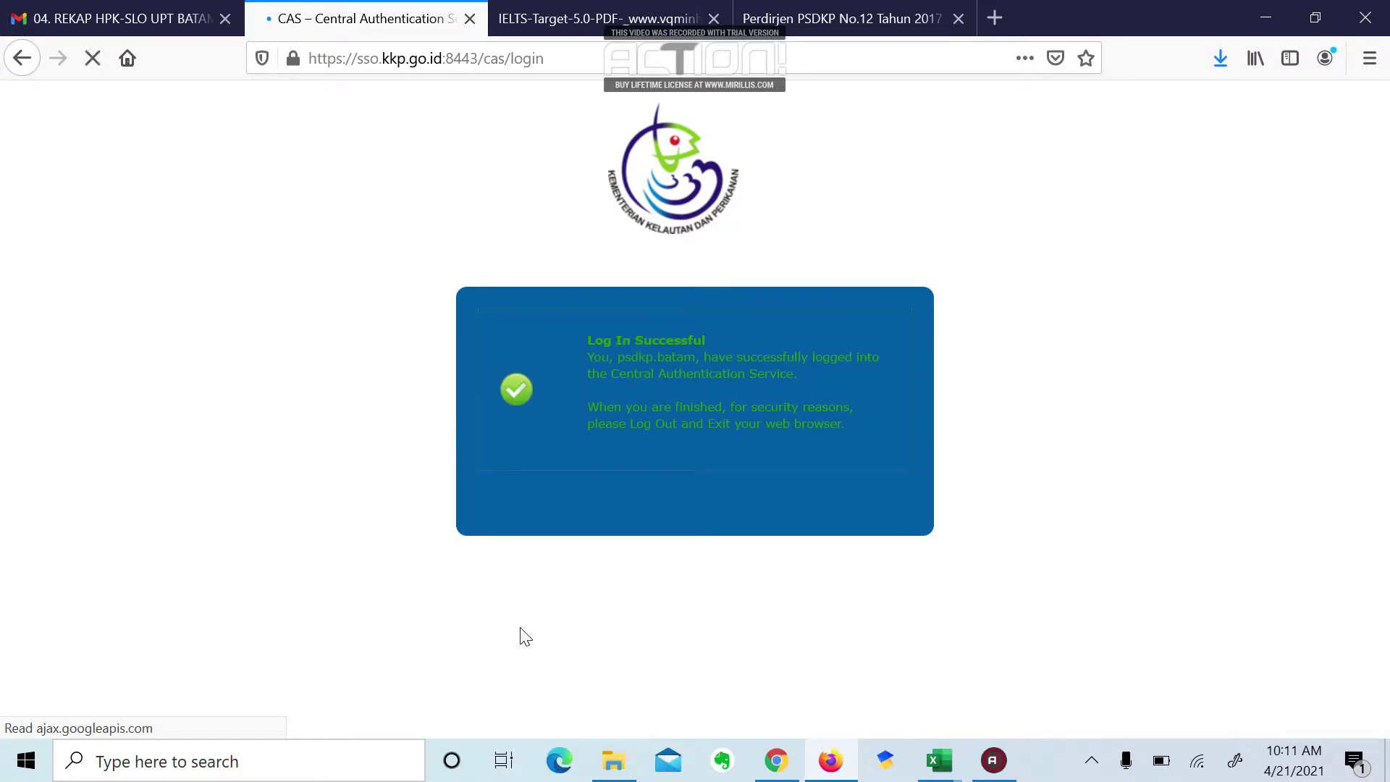
# Step: Open the Zimbra inbox of the office account at mail.kkp.go.id
pyautogui.click(372, 58)
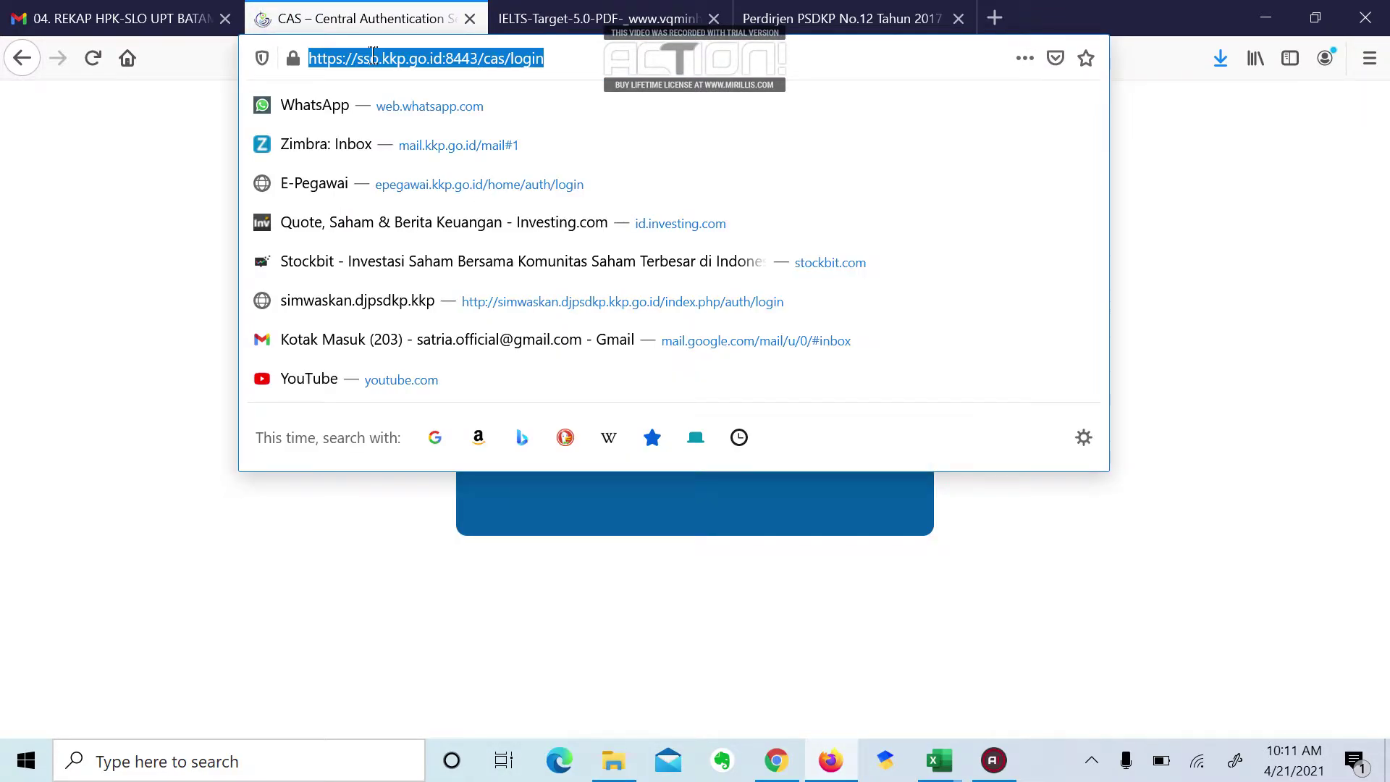
pyautogui.write('Z')
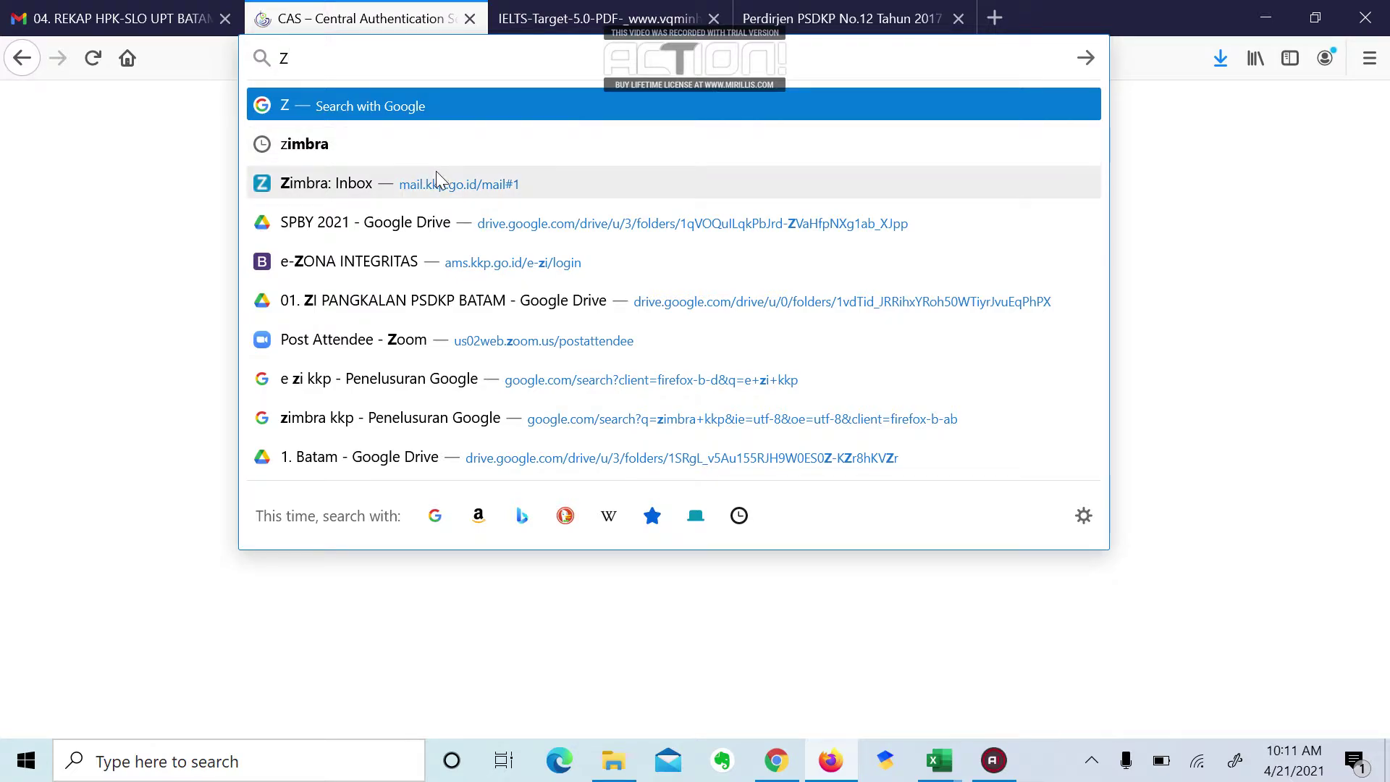
pyautogui.click(437, 173)
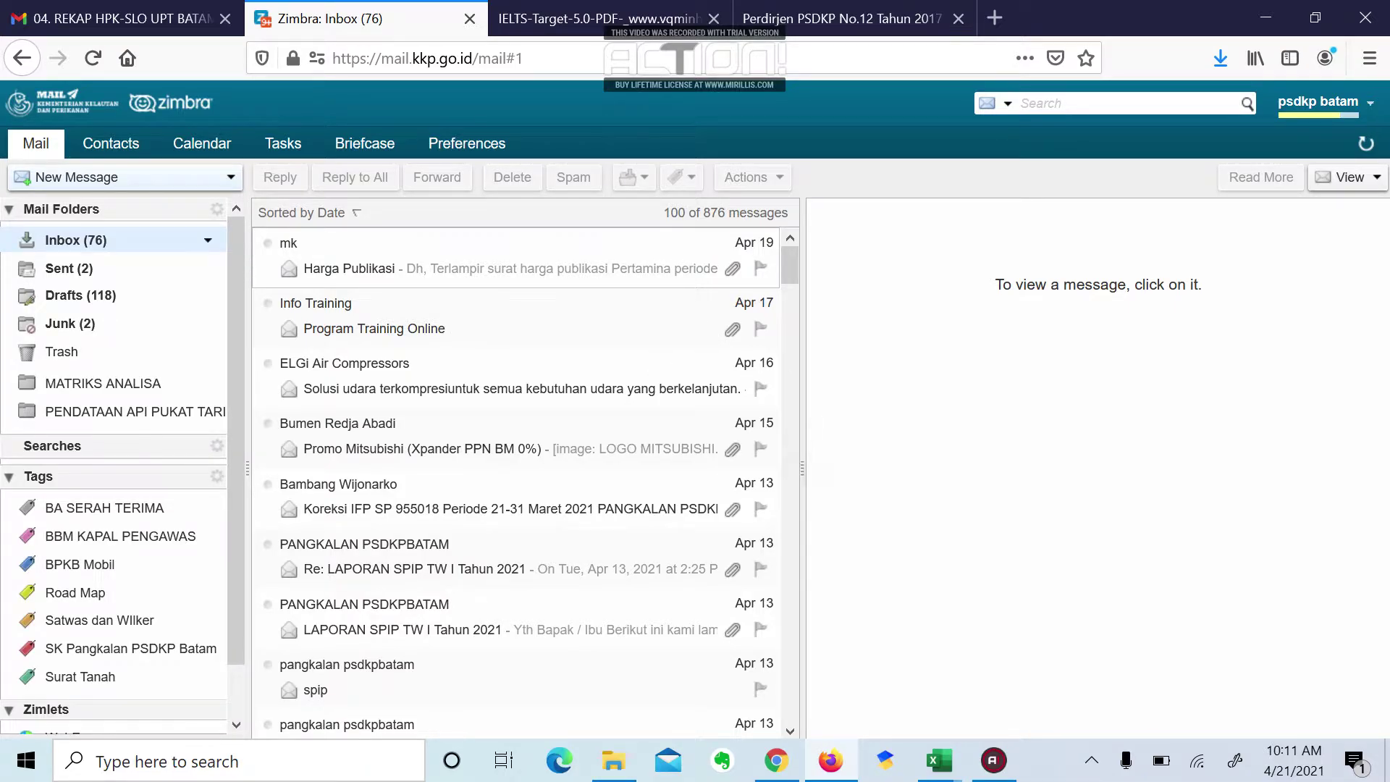
# Step: Examine the early April inbox messages for the March supervision and SLO reports sent by the Satwas and Wilker offices
pyautogui.scroll(-20, 521, 478)
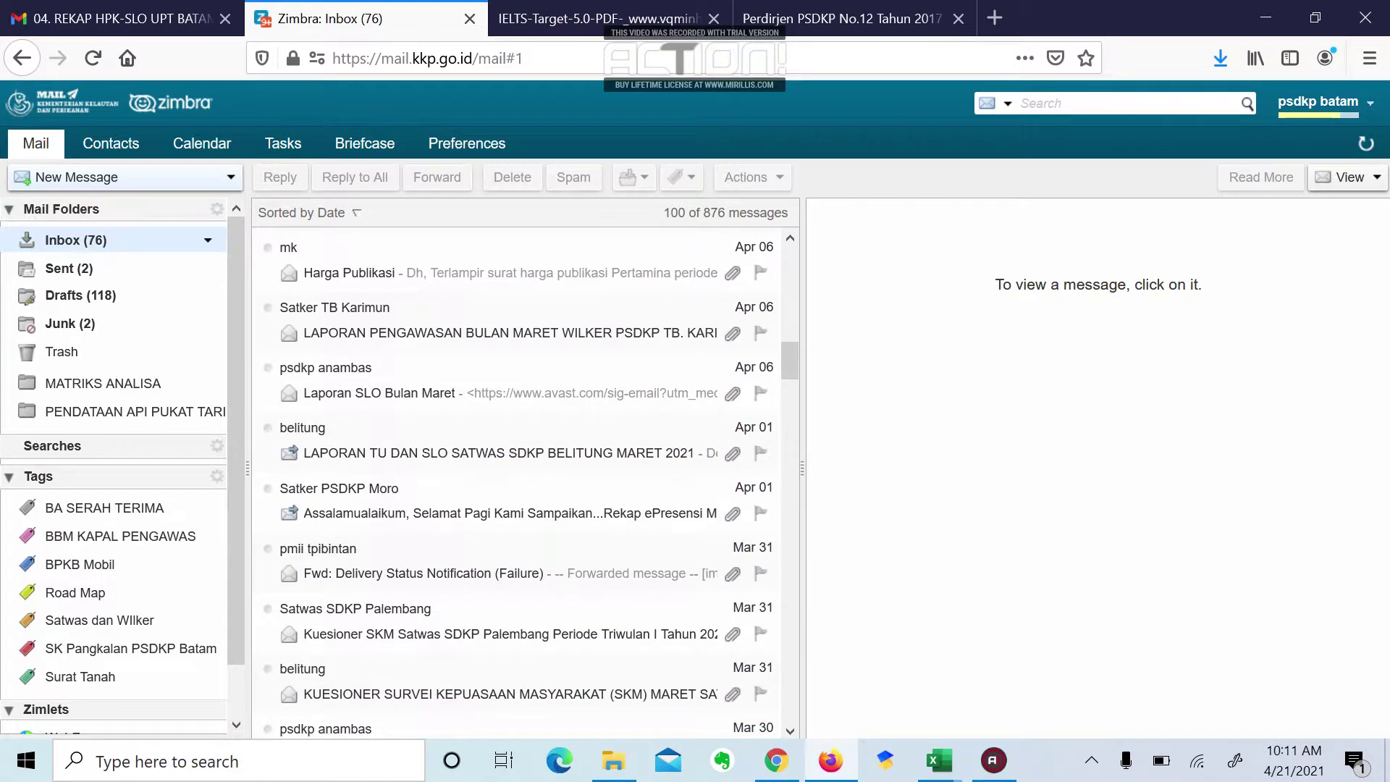
pyautogui.scroll(4, 521, 478)
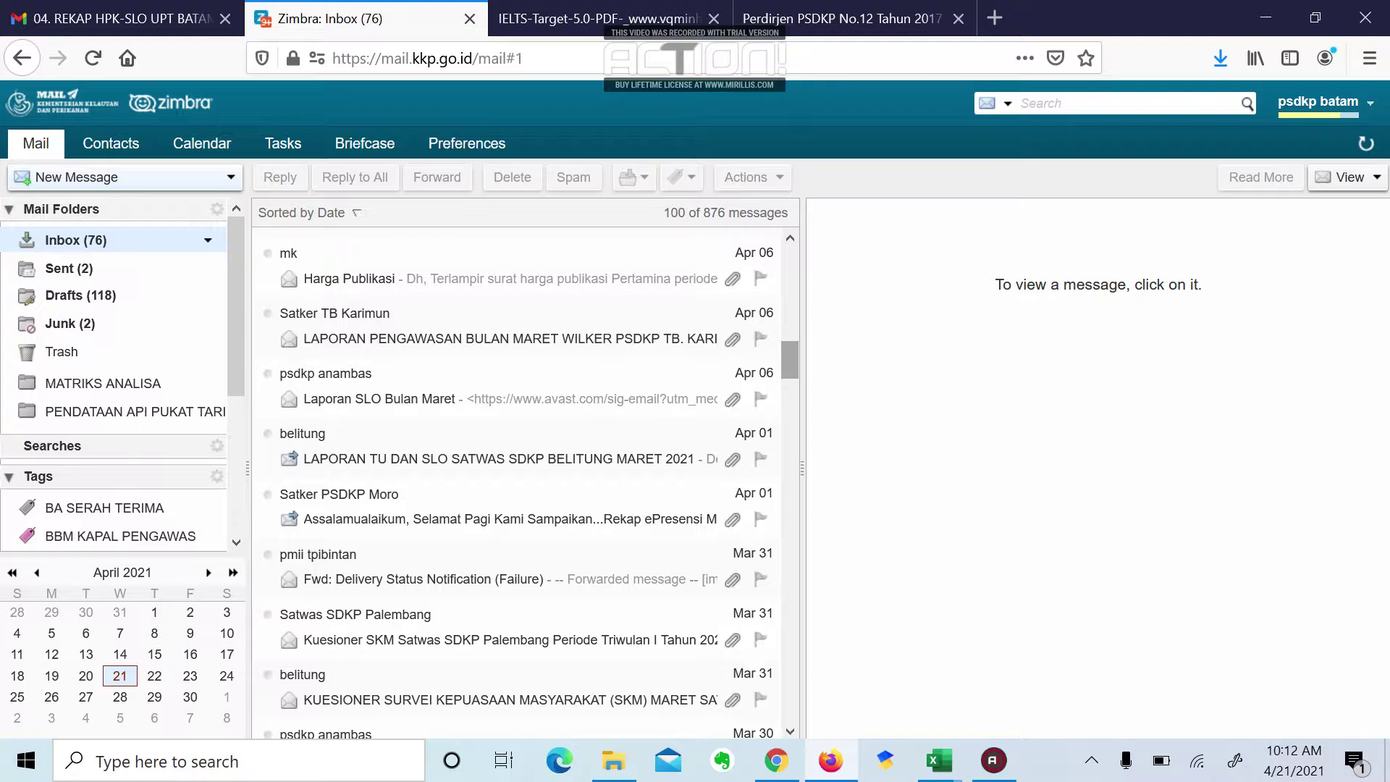
pyautogui.scroll(2, 521, 484)
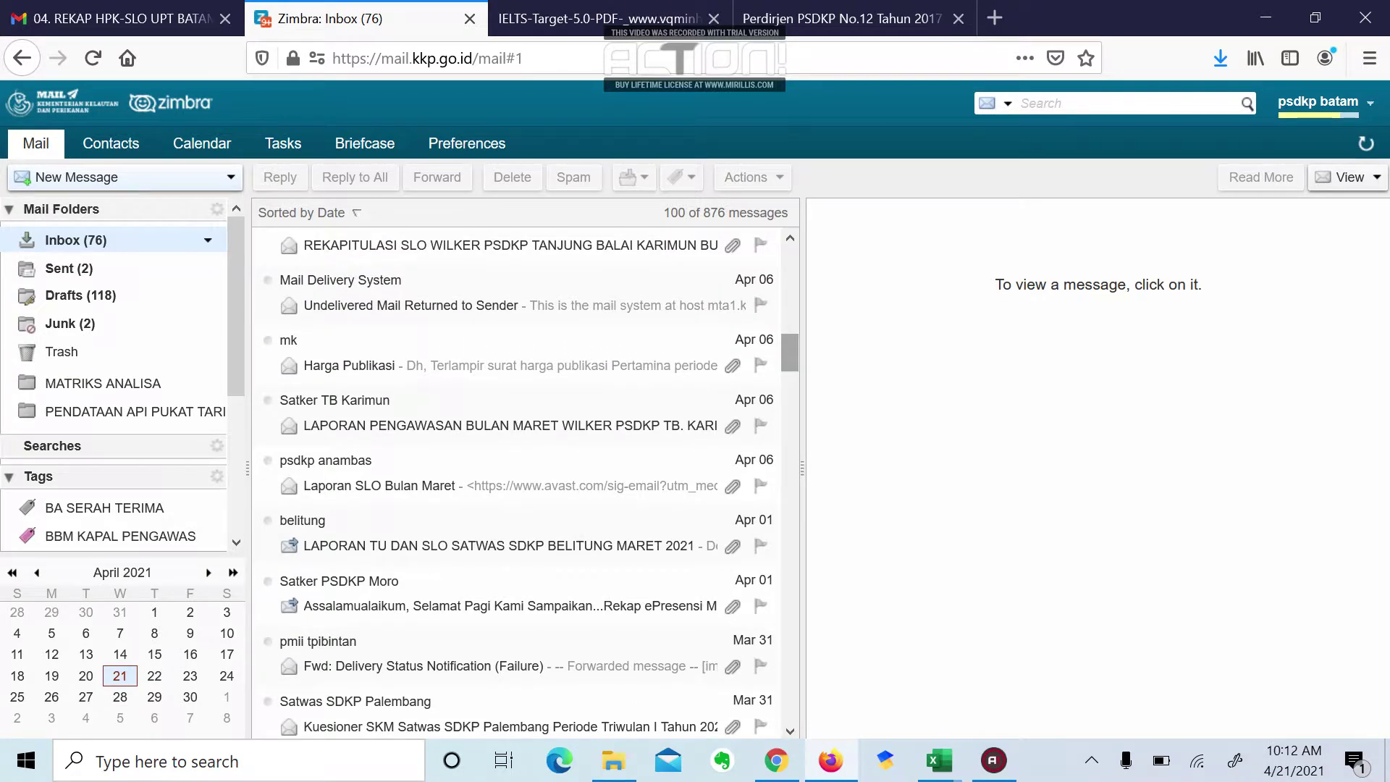
pyautogui.scroll(1, 521, 481)
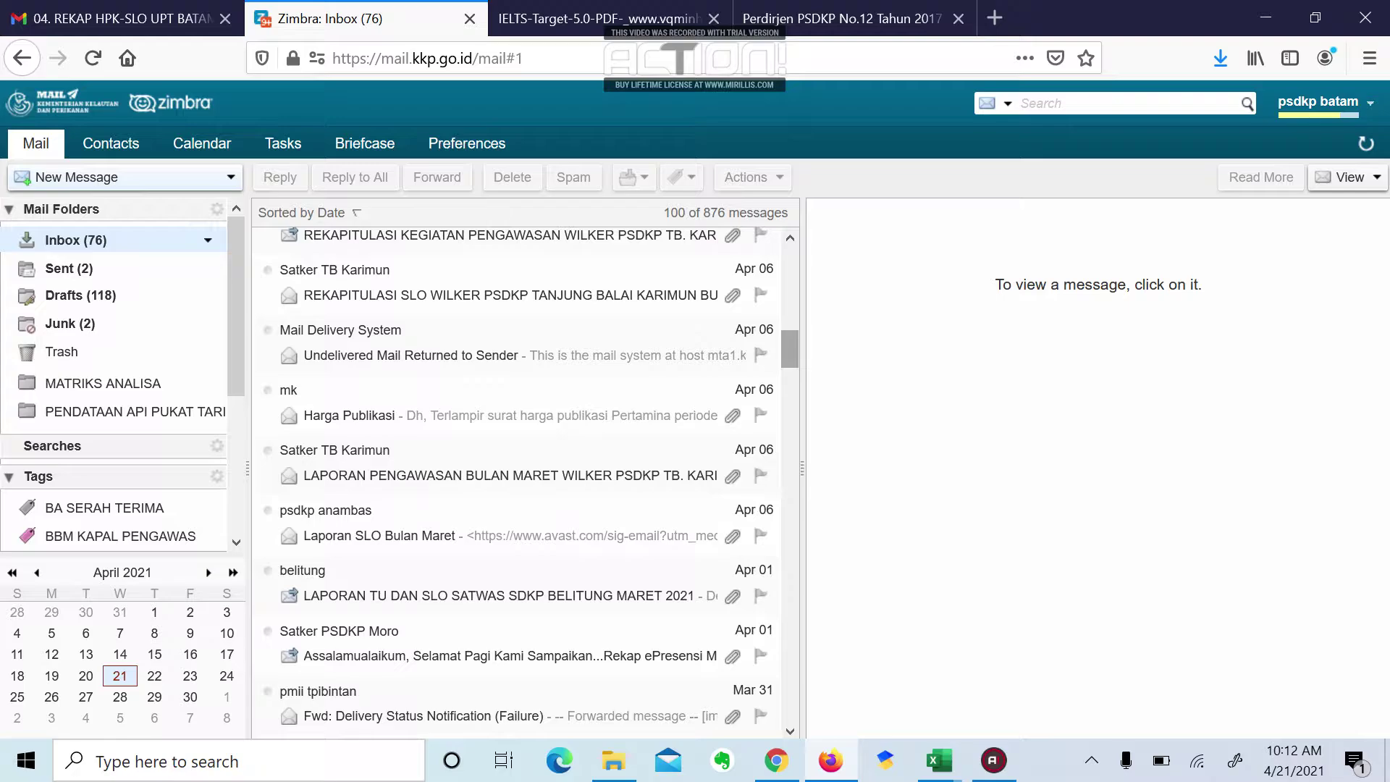
pyautogui.scroll(1, 521, 481)
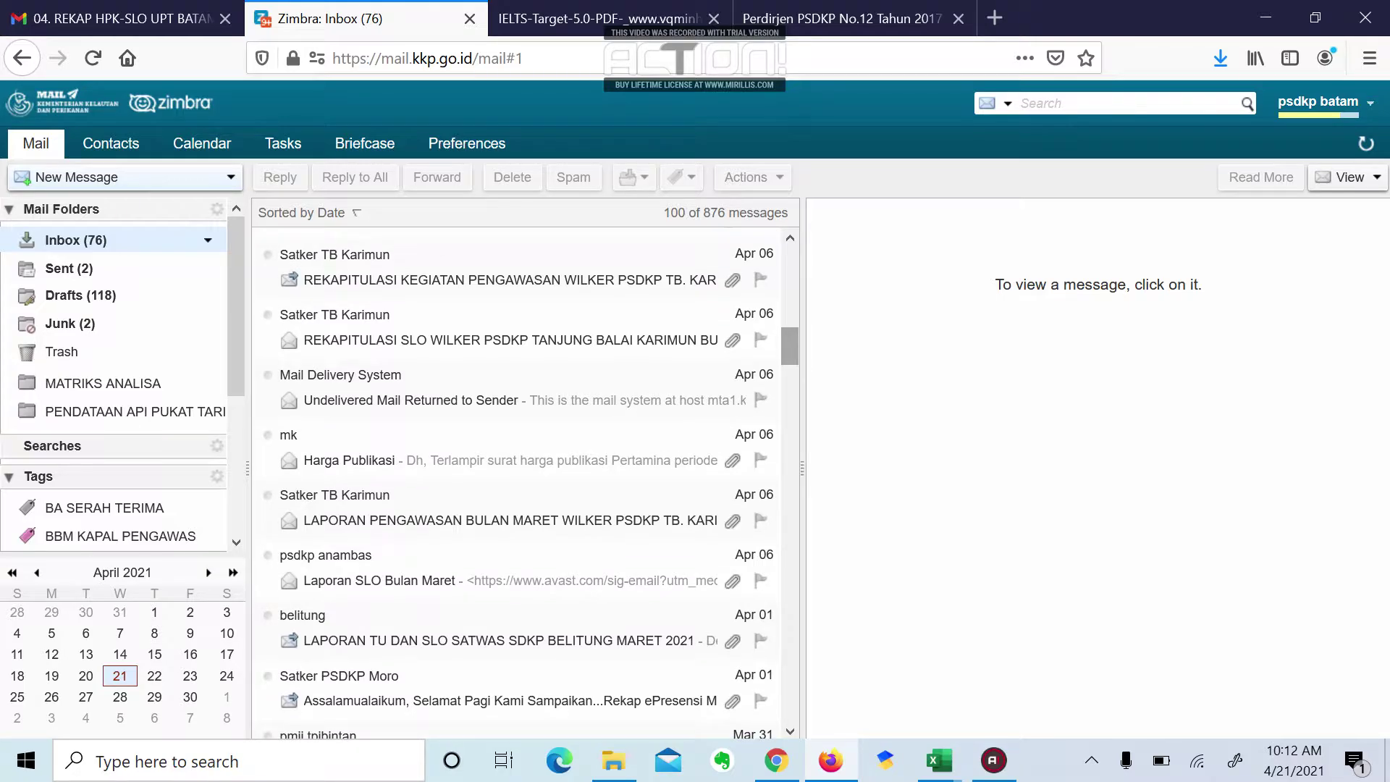
pyautogui.scroll(3, 521, 482)
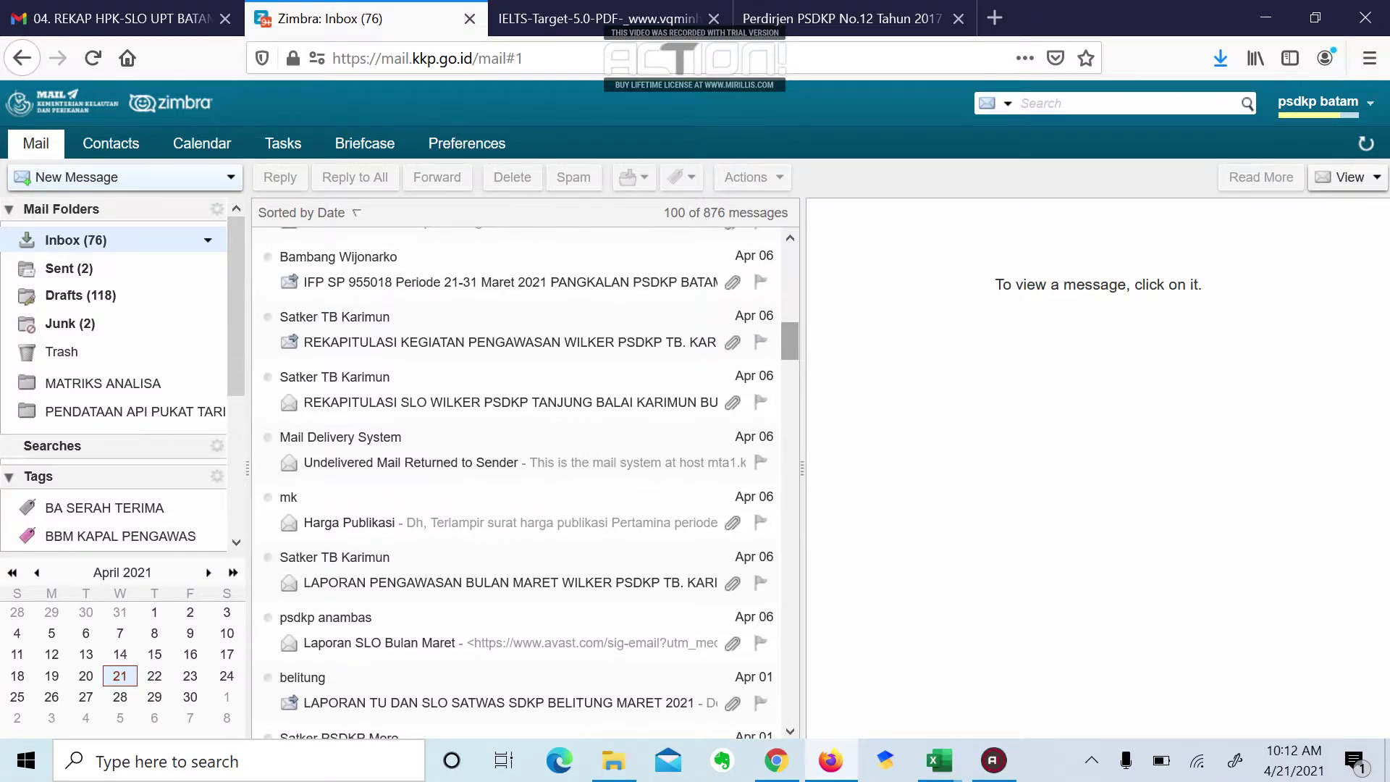
pyautogui.scroll(-6, 521, 481)
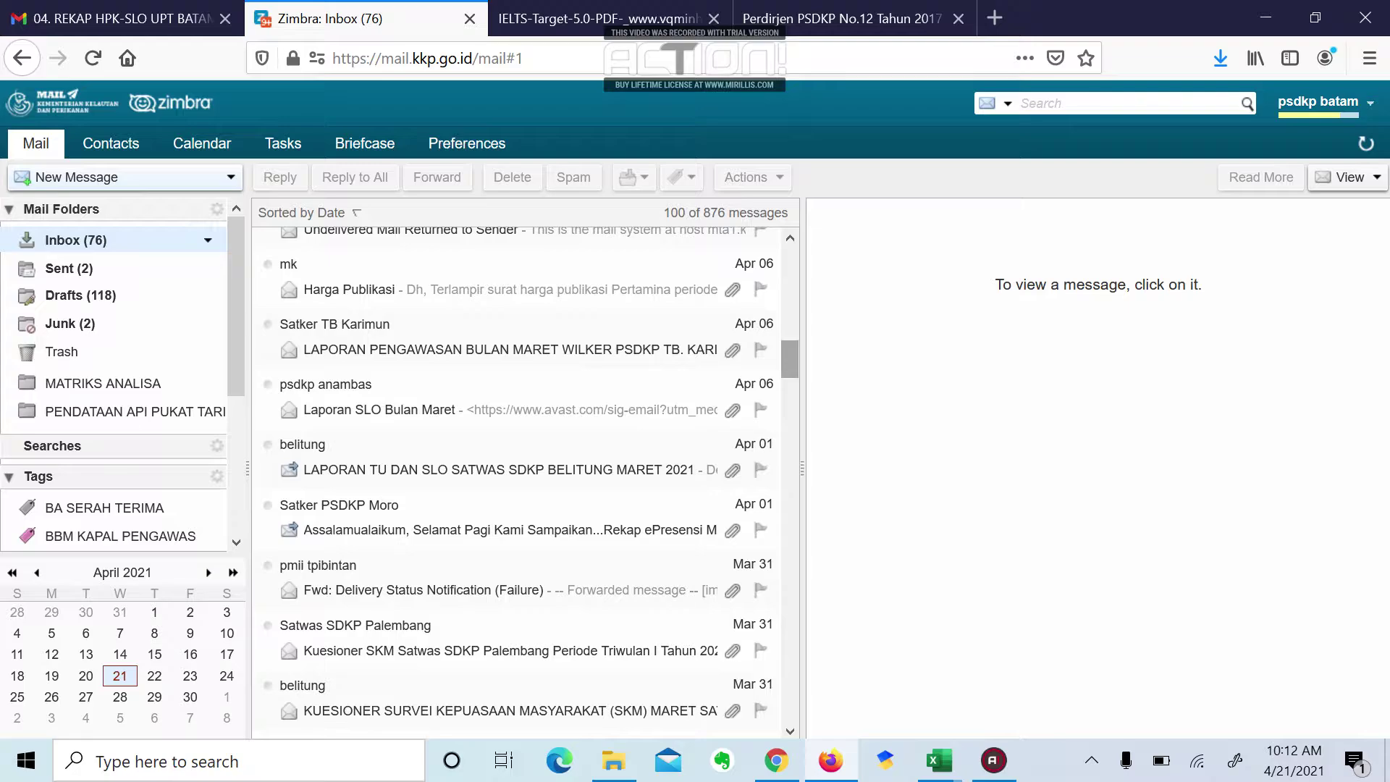
# Step: Return to the April recap spreadsheet in Chrome and review the Napoleon to Tamban species columns
pyautogui.click(778, 761)
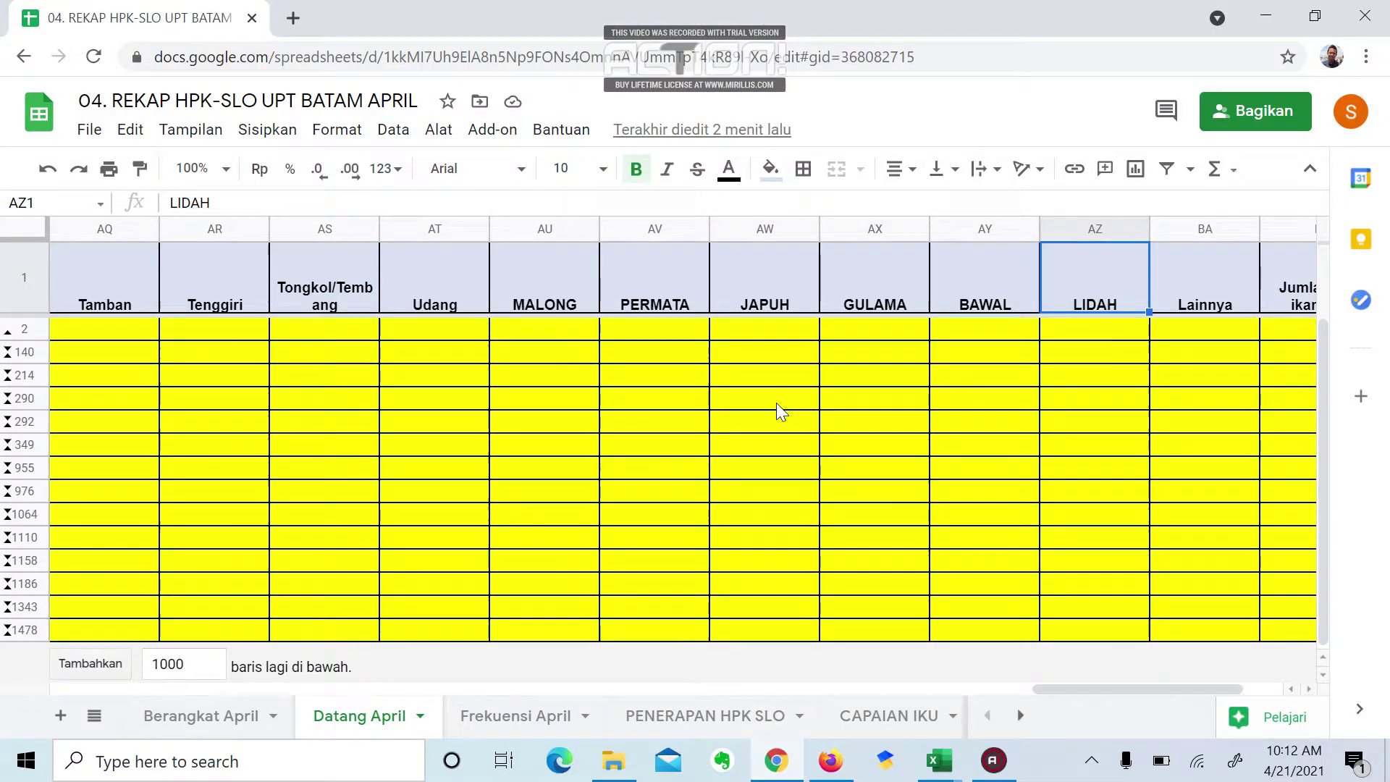
pyautogui.hscroll(-10, 773, 403)
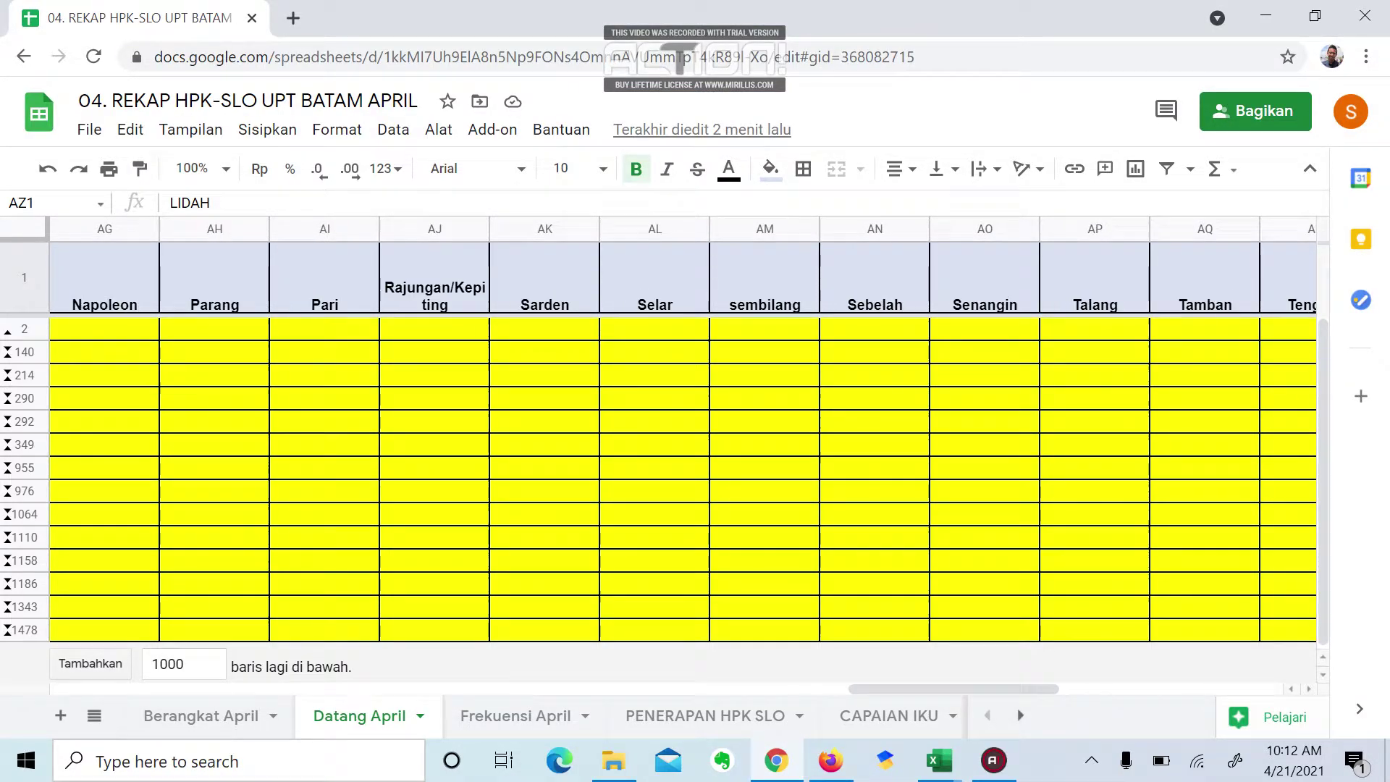
# Step: Switch to the Perdirjen PSDKP No.12 Tahun 2017 document in Firefox and read Pasal 15 on reporting on page 13
pyautogui.click(829, 762)
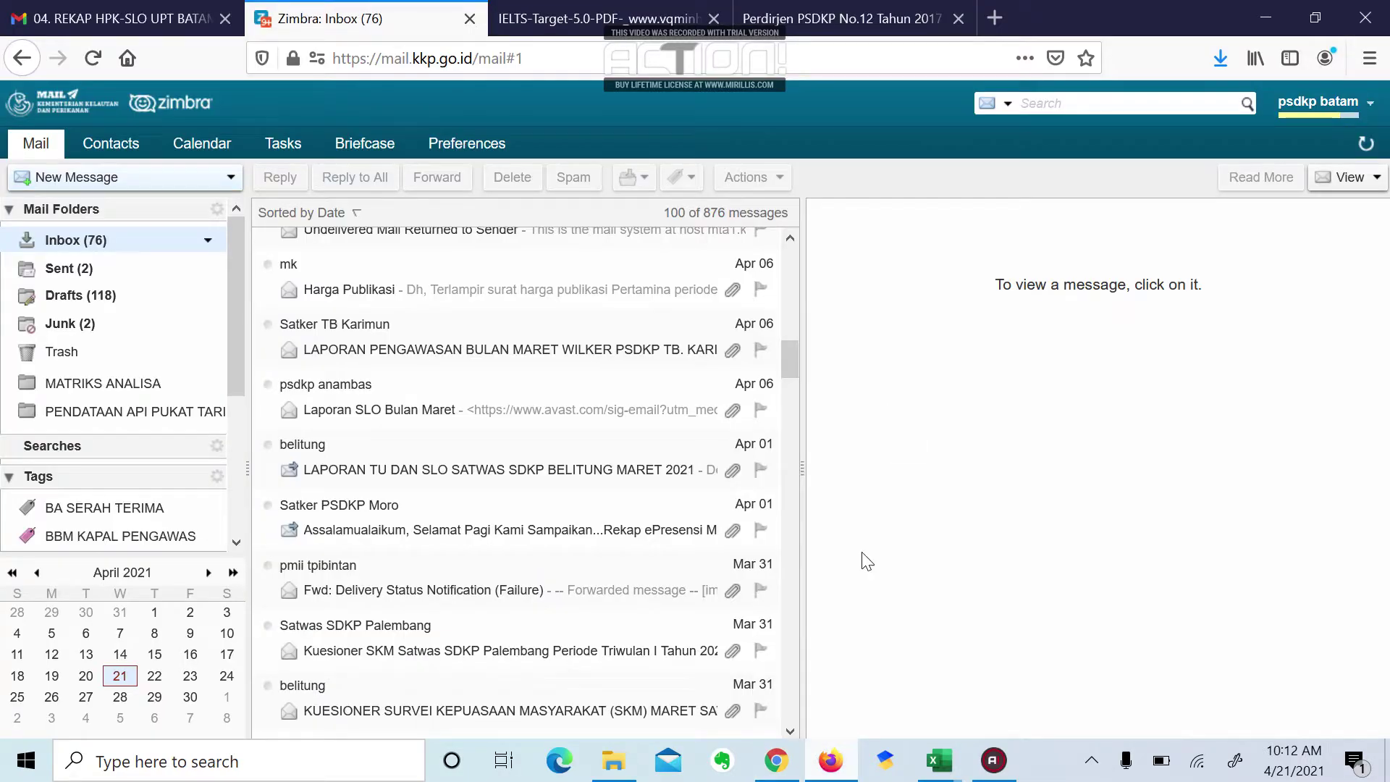
pyautogui.click(785, 20)
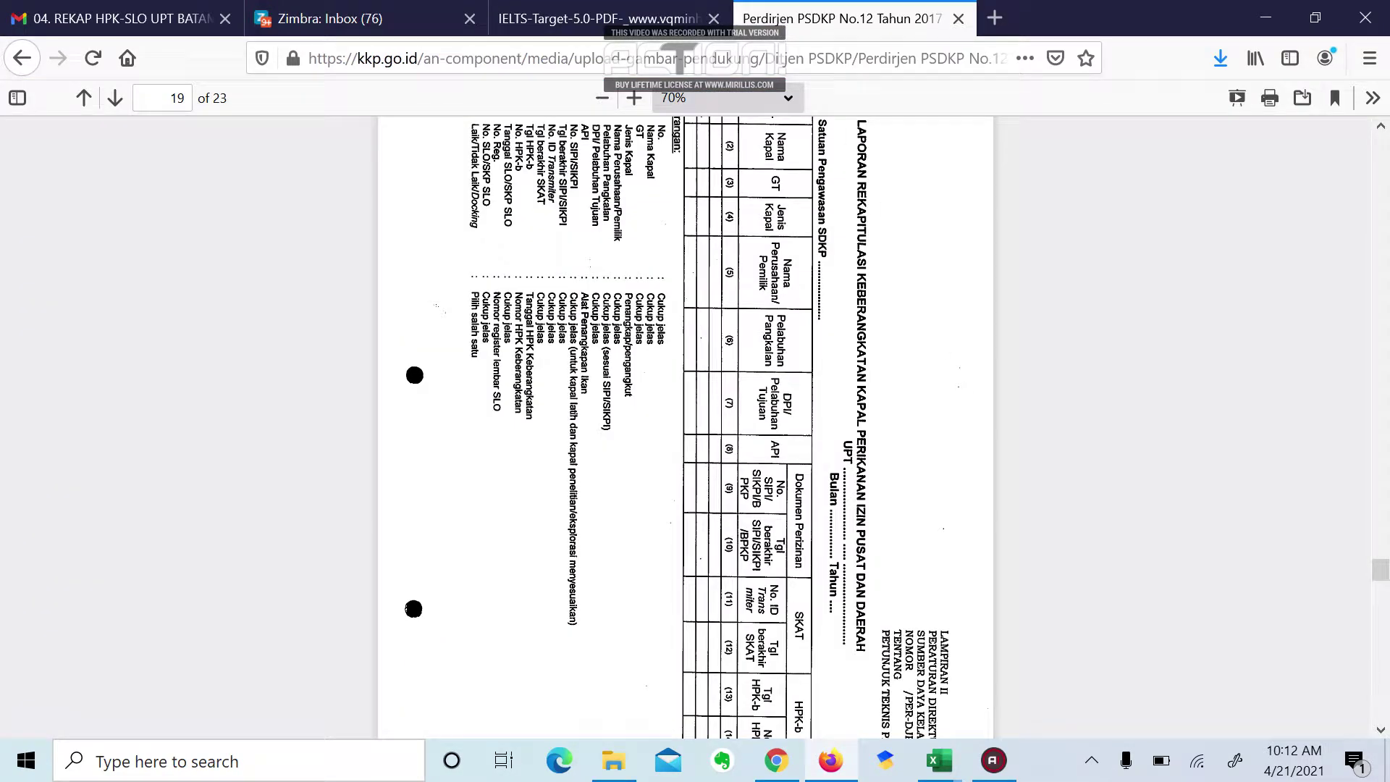
pyautogui.scroll(10, 685, 427)
pyautogui.scroll(10, 685, 427)
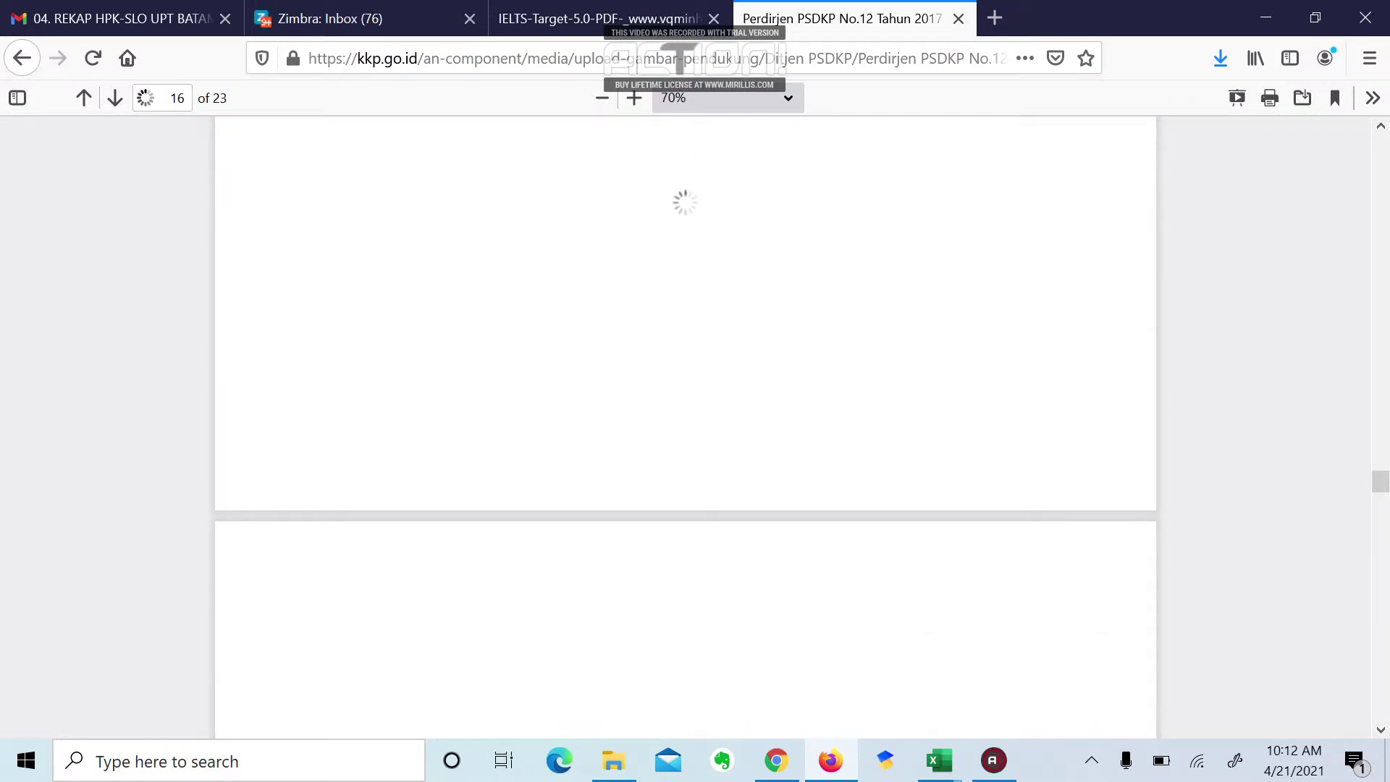
pyautogui.scroll(10, 685, 427)
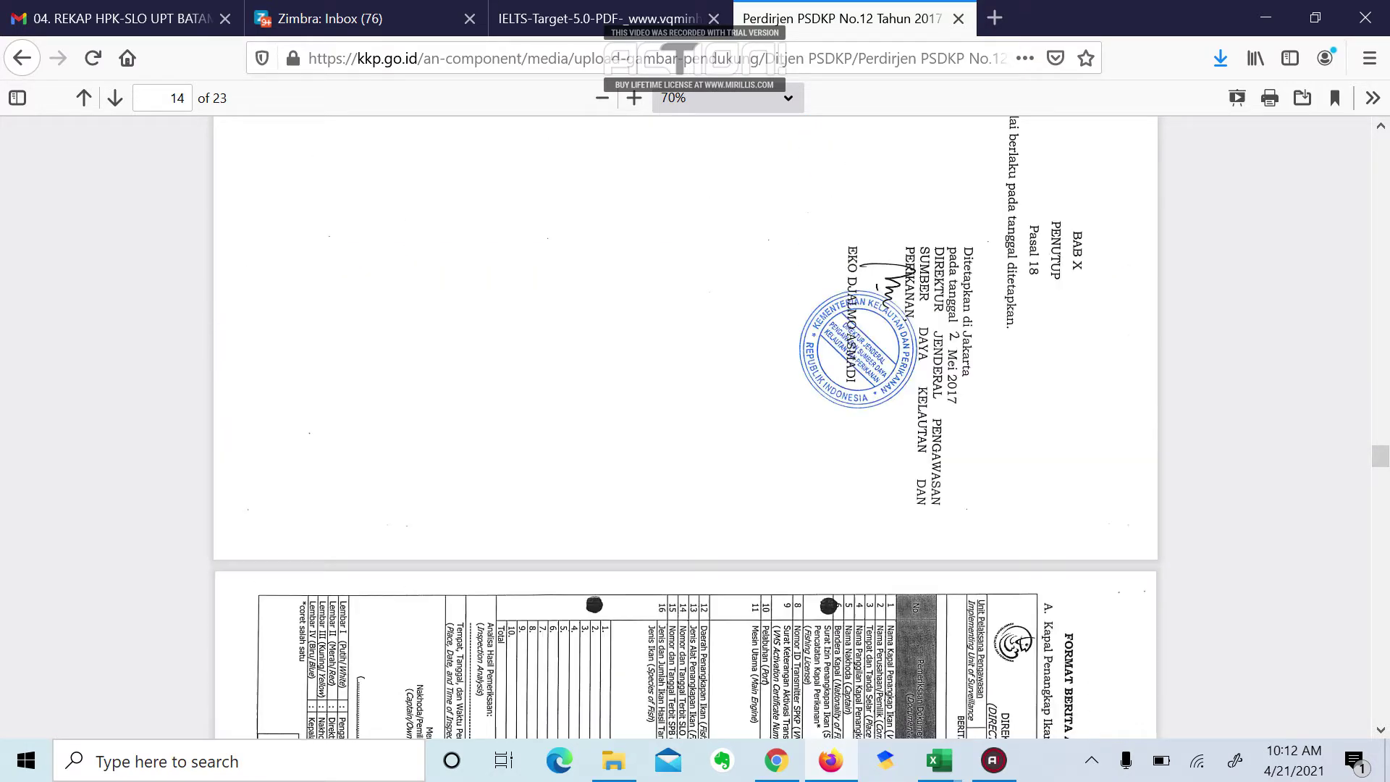
pyautogui.scroll(-5, 684, 427)
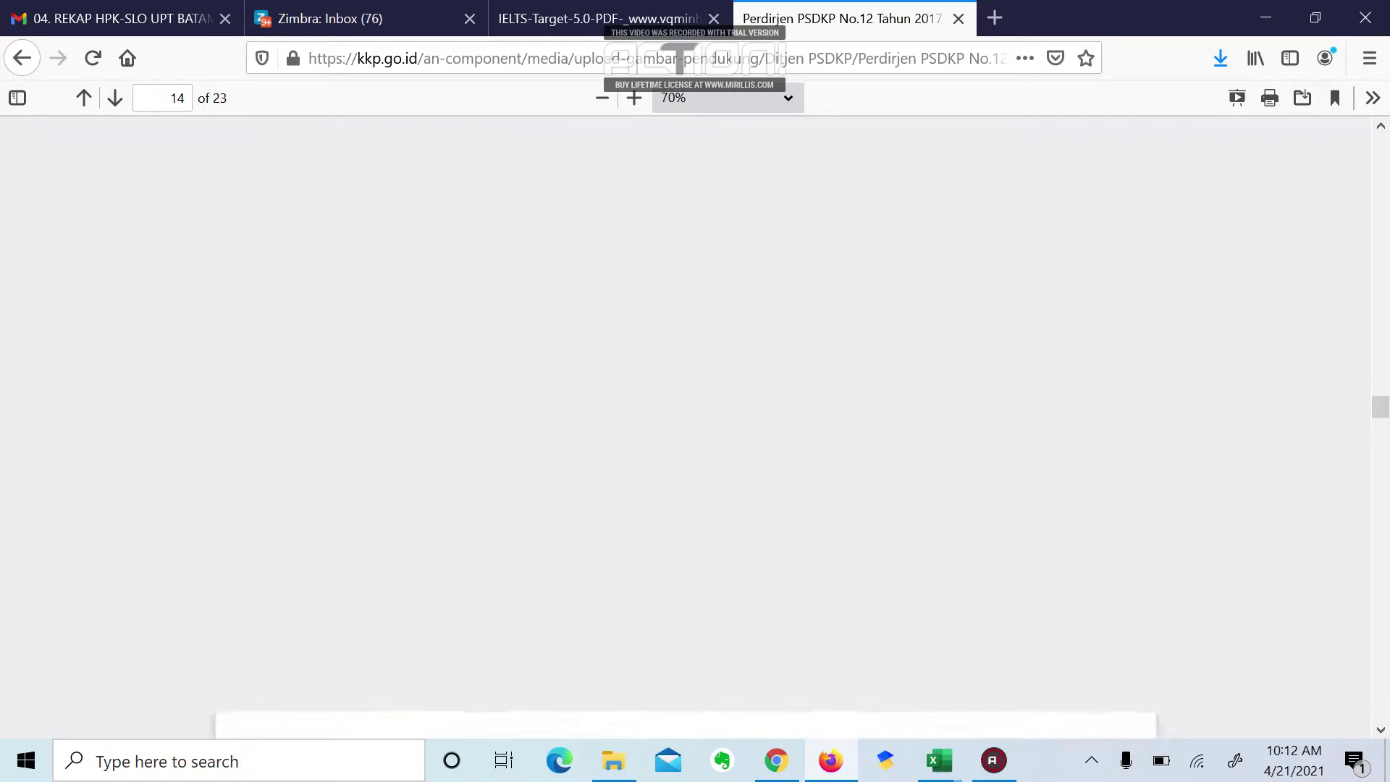
pyautogui.scroll(-3, 684, 427)
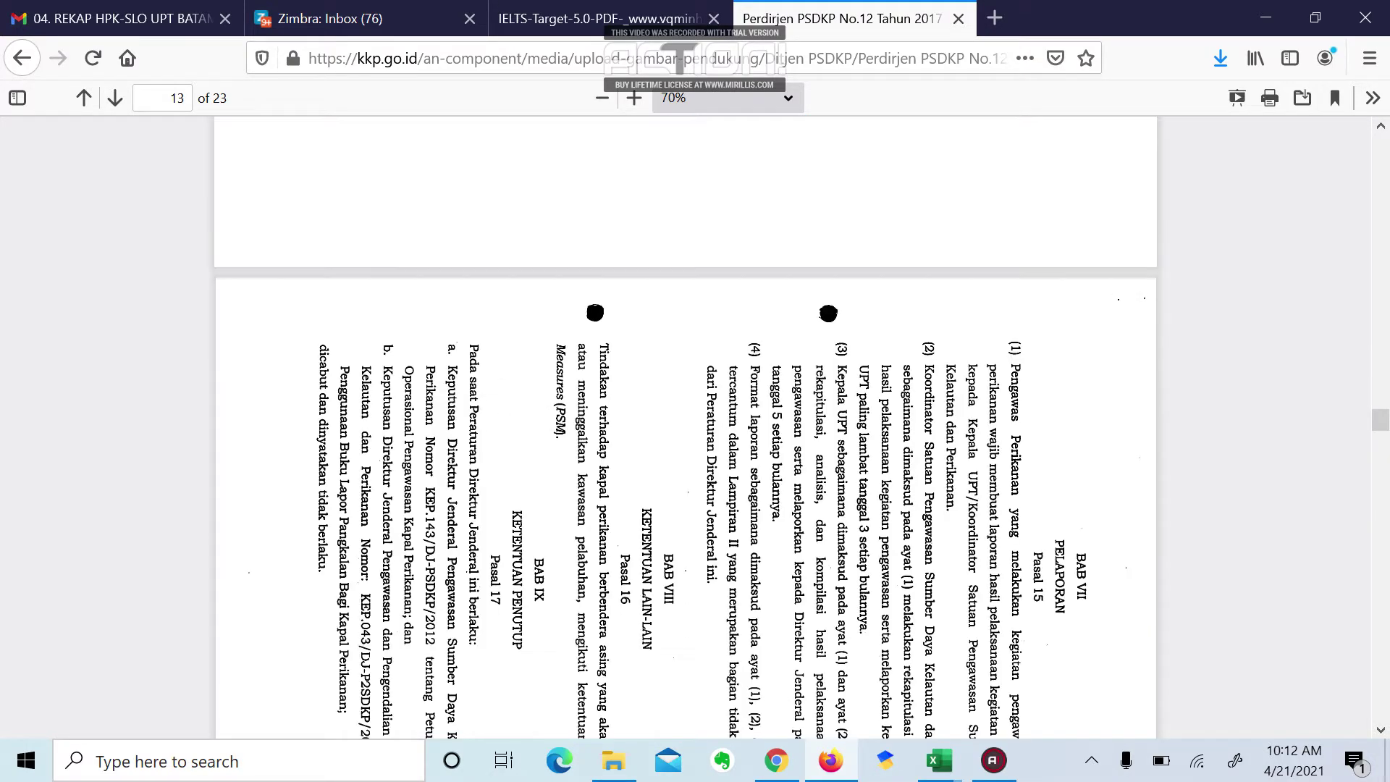
pyautogui.scroll(-2, 685, 427)
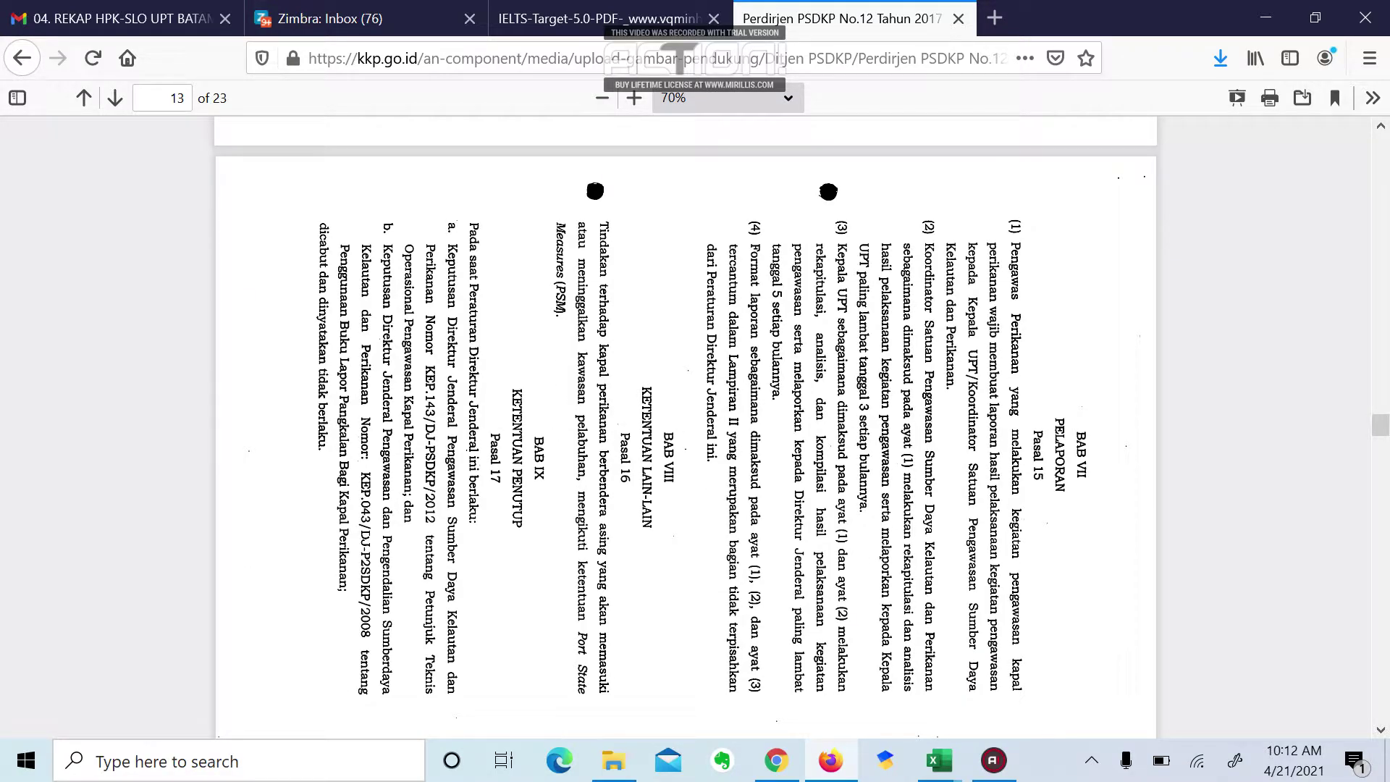
# Step: Return to the April recap spreadsheet in Chrome and review the Datang April sheet from the Napoleon column back to the office rows
pyautogui.hotkey('alt', 'Tab')
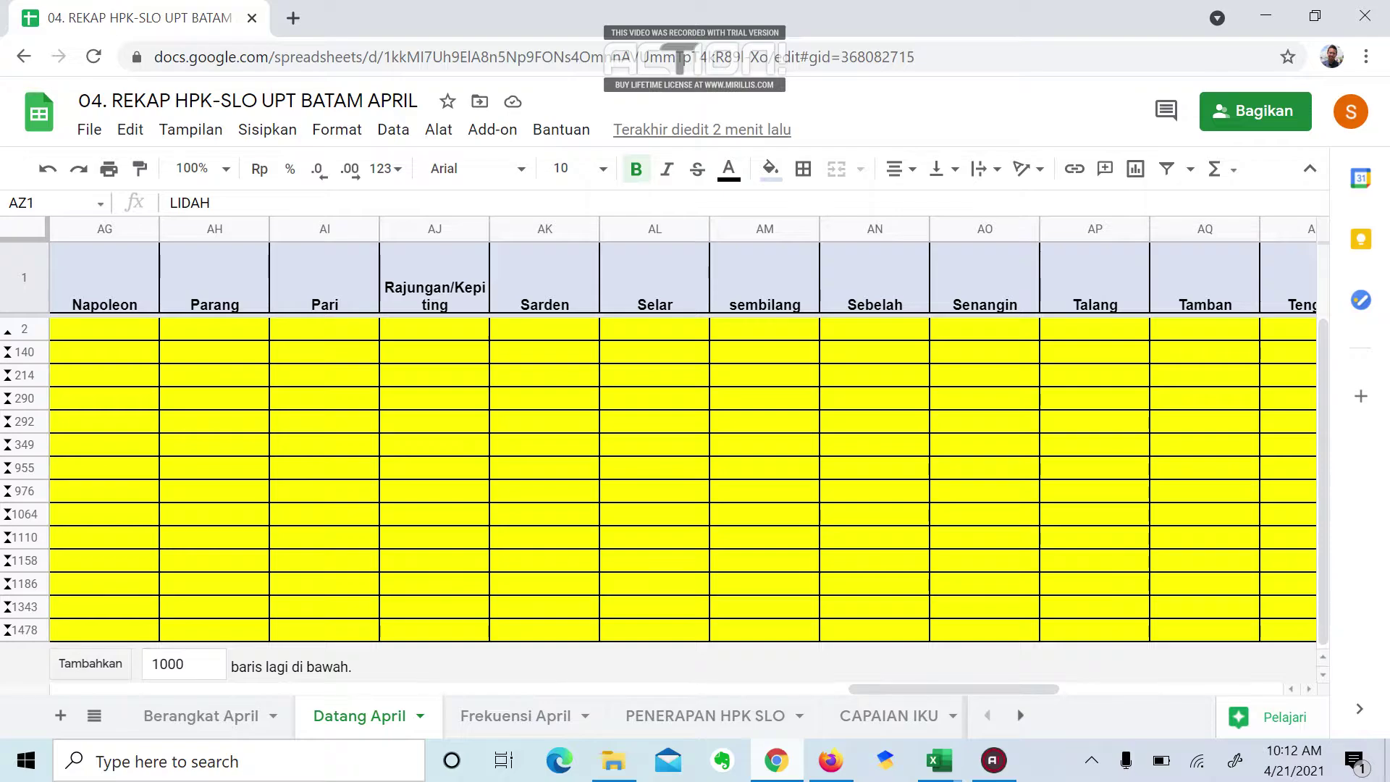
pyautogui.hscroll(-3, 680, 441)
pyautogui.hscroll(-10, 680, 442)
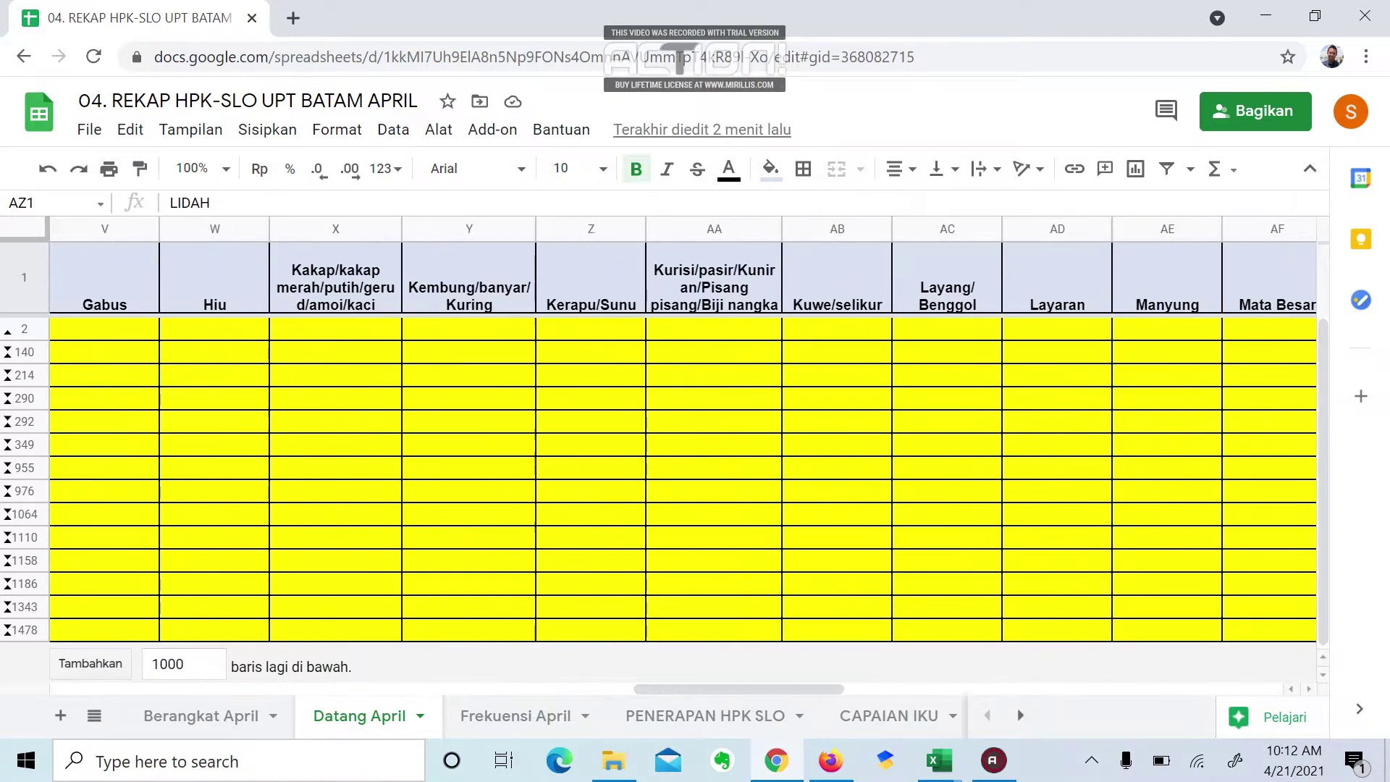
pyautogui.hscroll(-5, 680, 441)
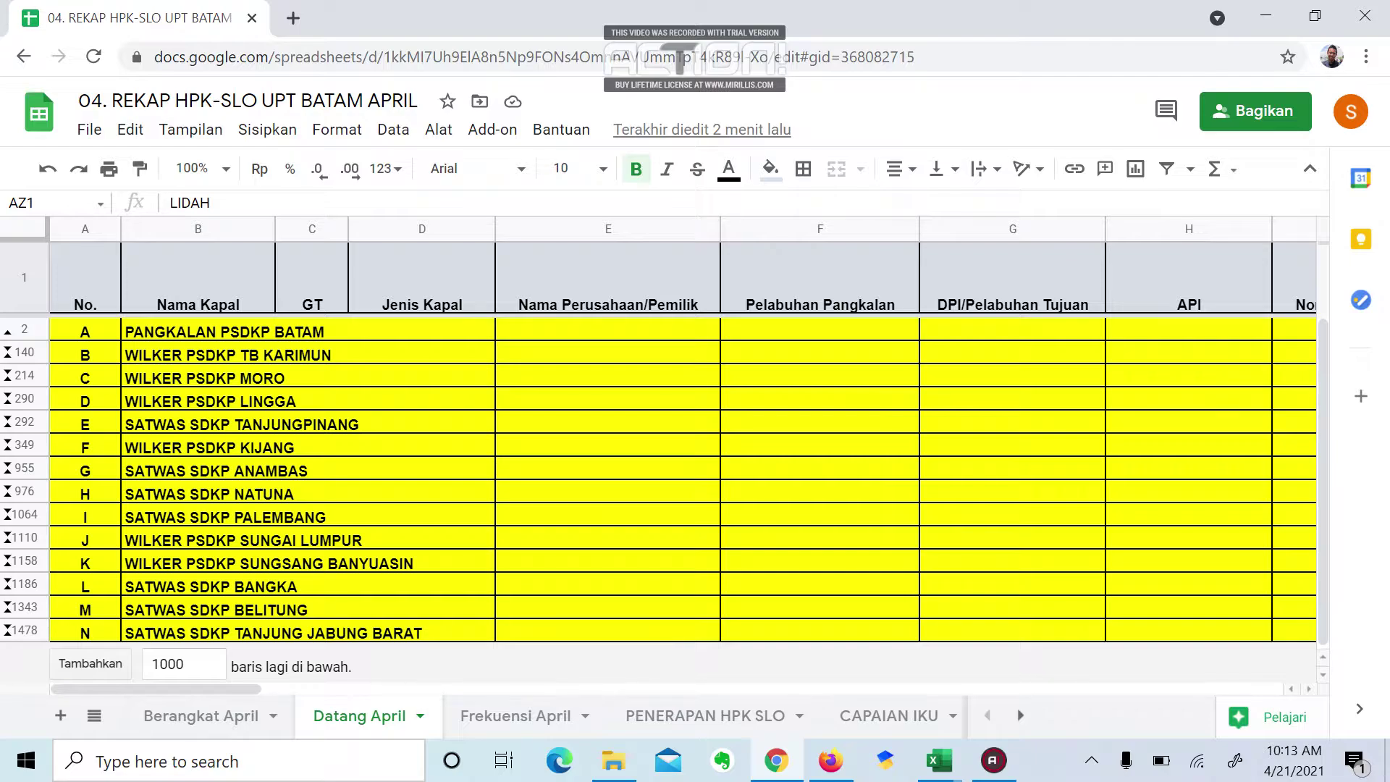
pyautogui.scroll(-1, 658, 478)
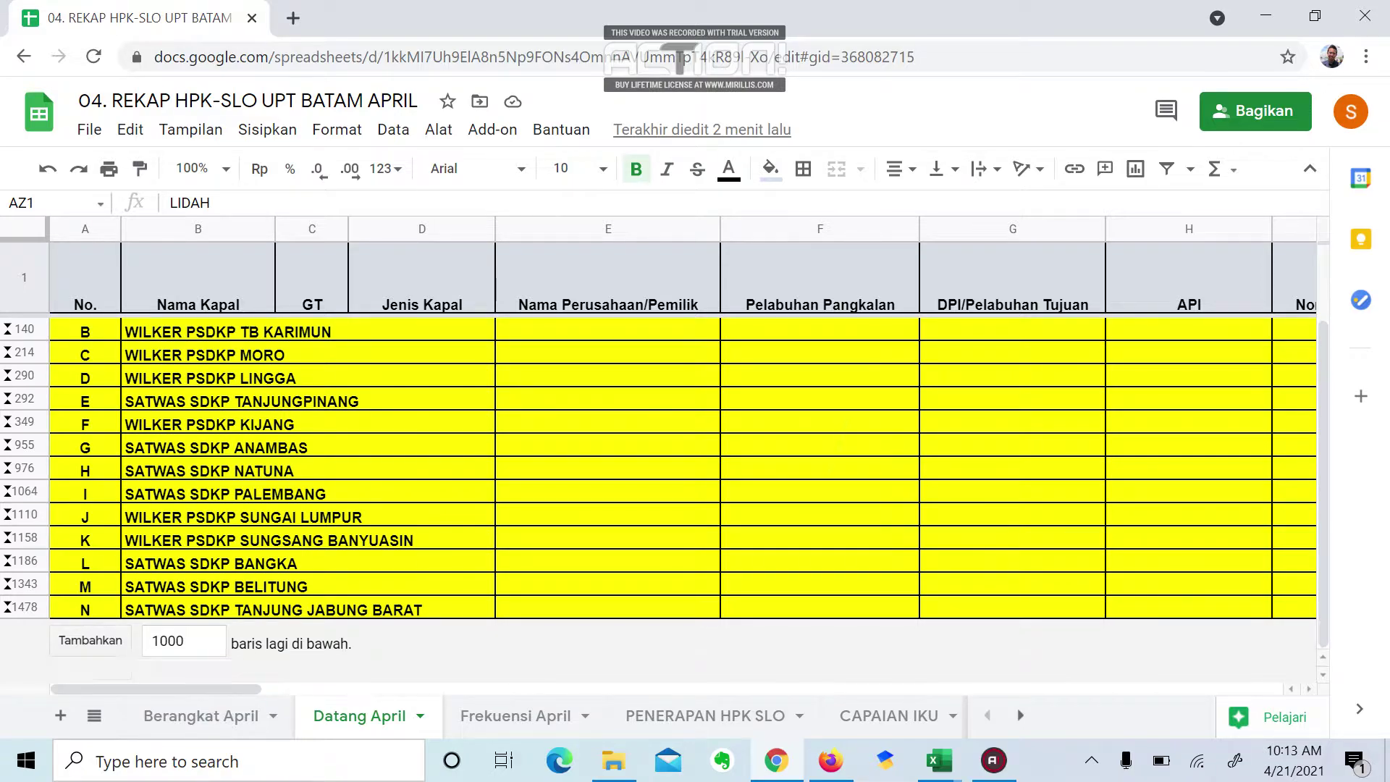
pyautogui.scroll(1, 658, 478)
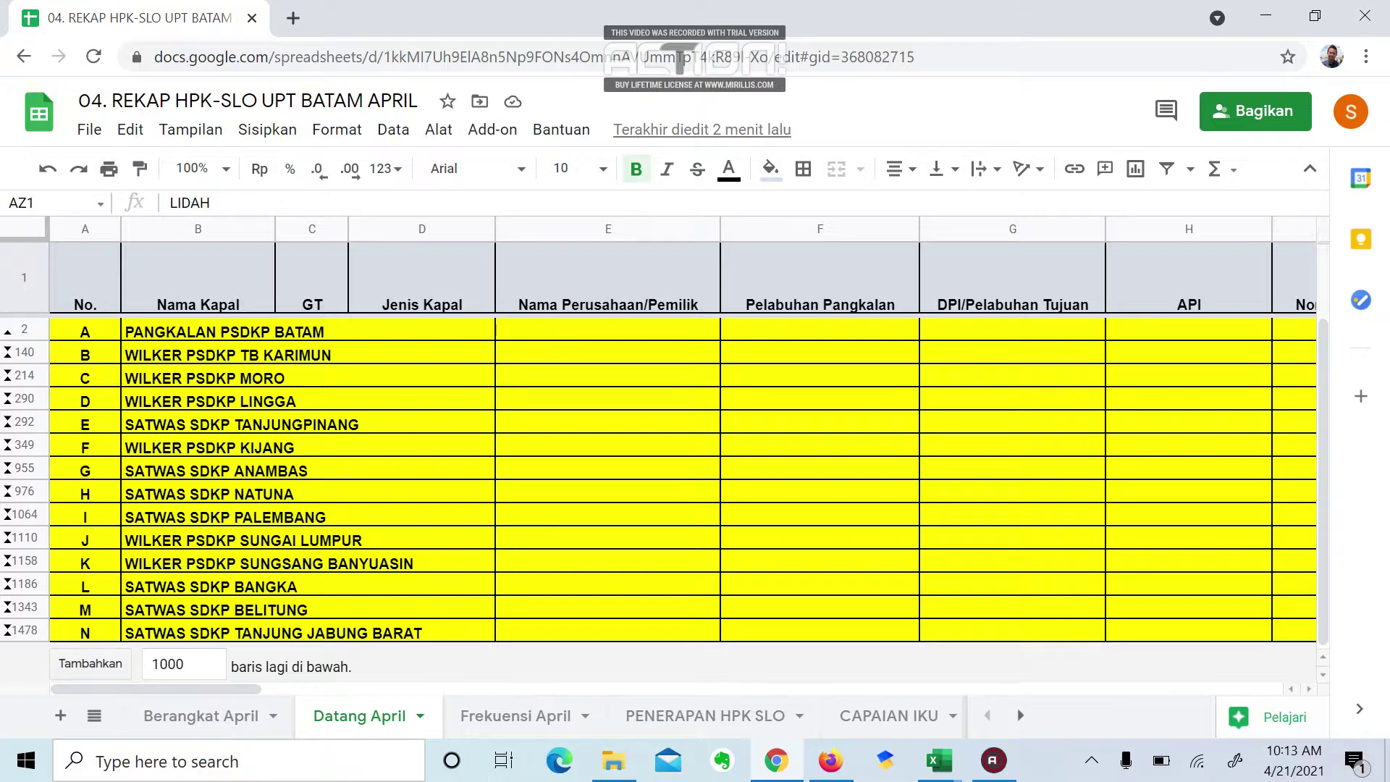
pyautogui.hscroll(5, 680, 478)
pyautogui.hscroll(-4, 681, 478)
pyautogui.hscroll(-1, 681, 477)
# Step: Switch to the Excel workbook Copy of FORMAT REKAP BARU batam maret 2021 and examine the vessel, permit and SLO columns of the KEDATANGAN sheet
pyautogui.click(959, 764)
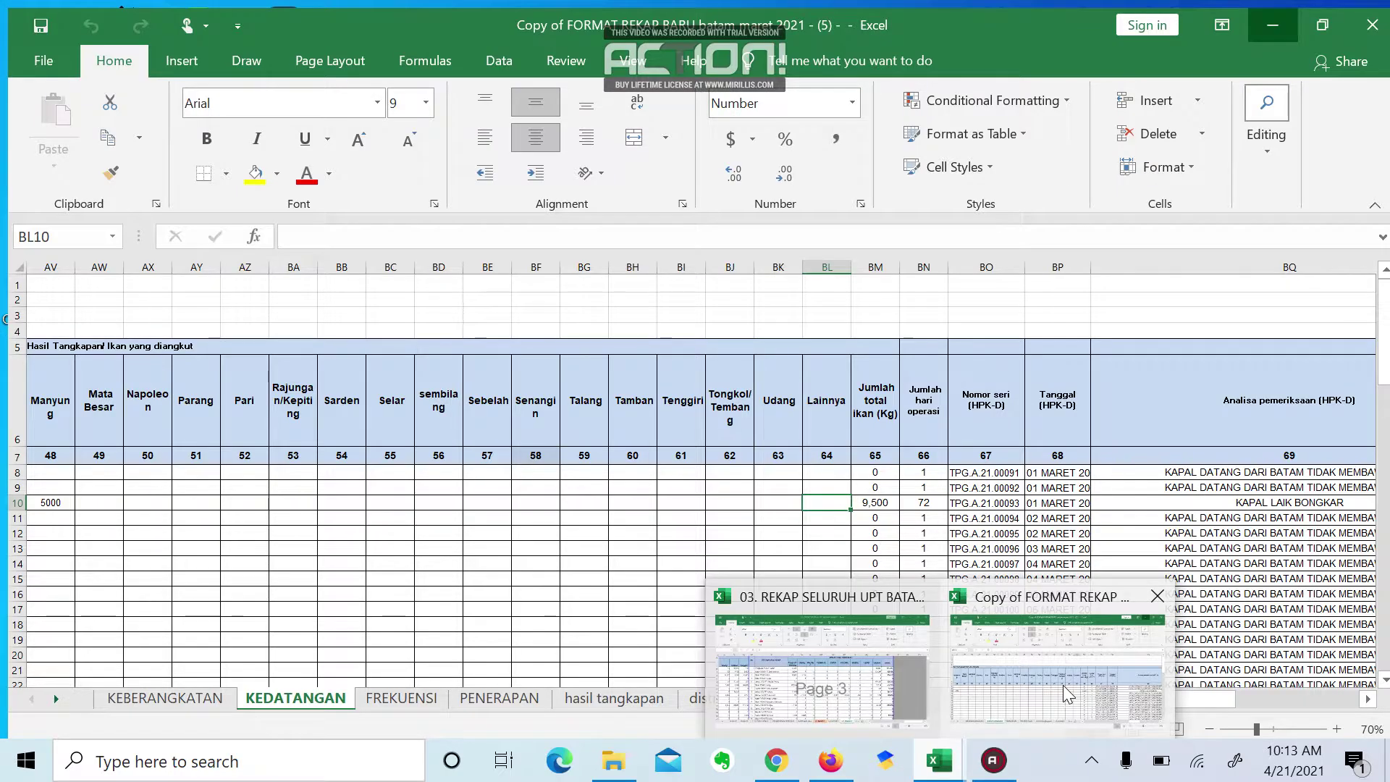
pyautogui.click(1063, 685)
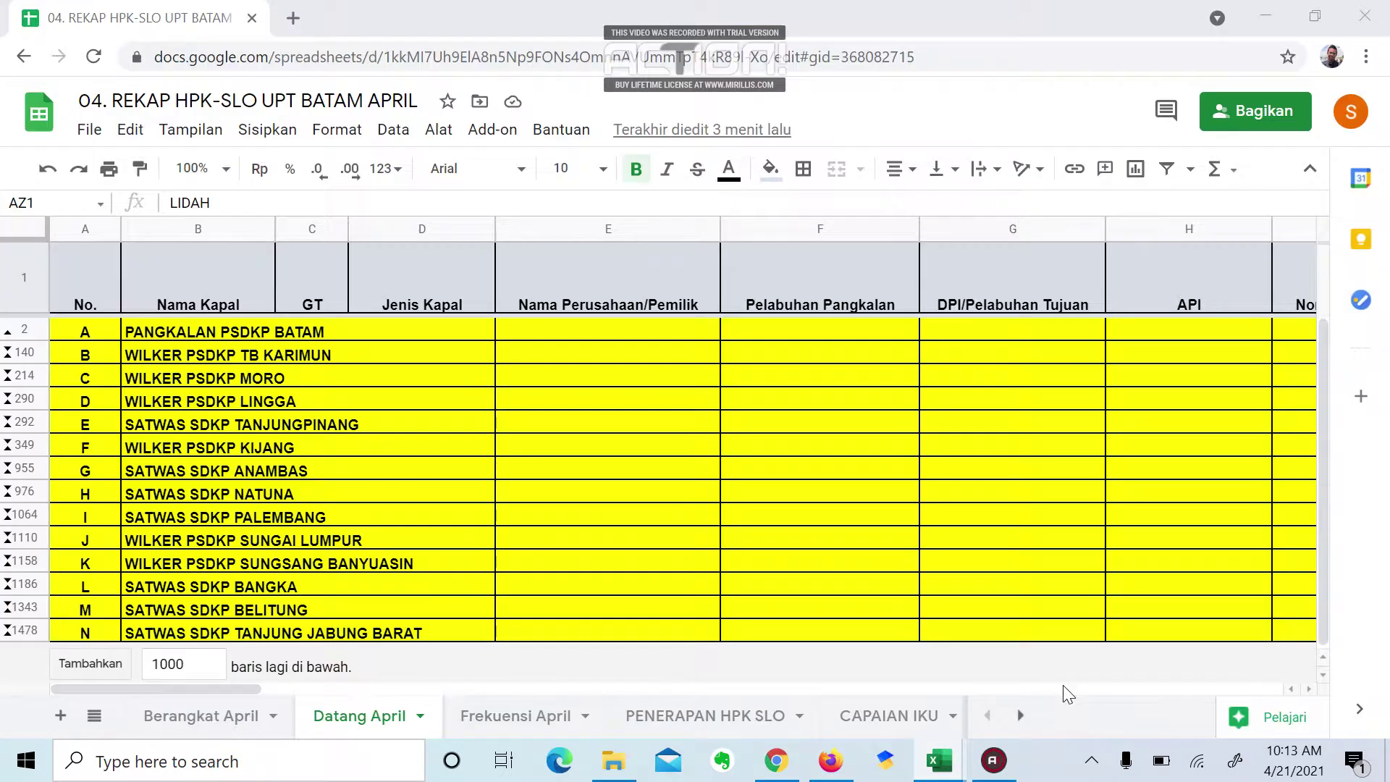
pyautogui.hscroll(-15, 1063, 685)
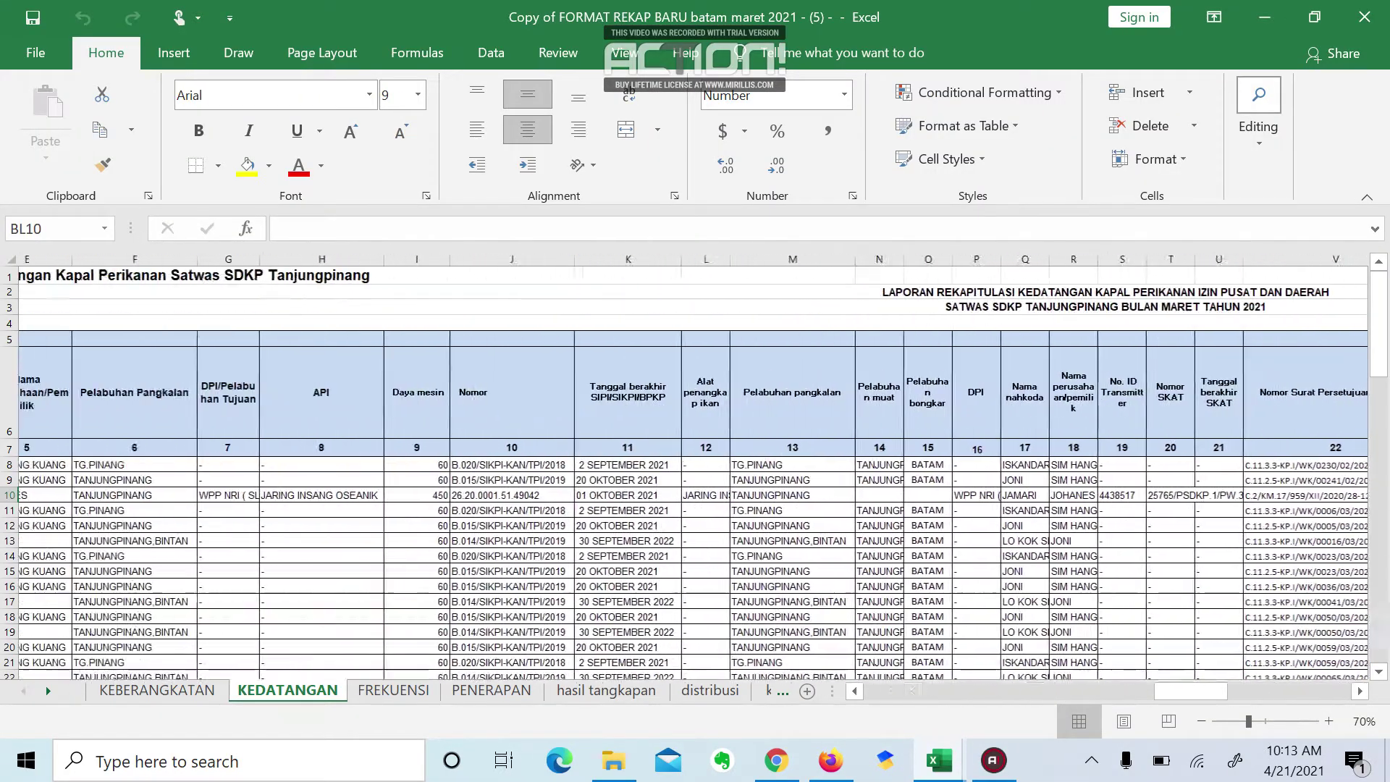
pyautogui.hscroll(5, 715, 469)
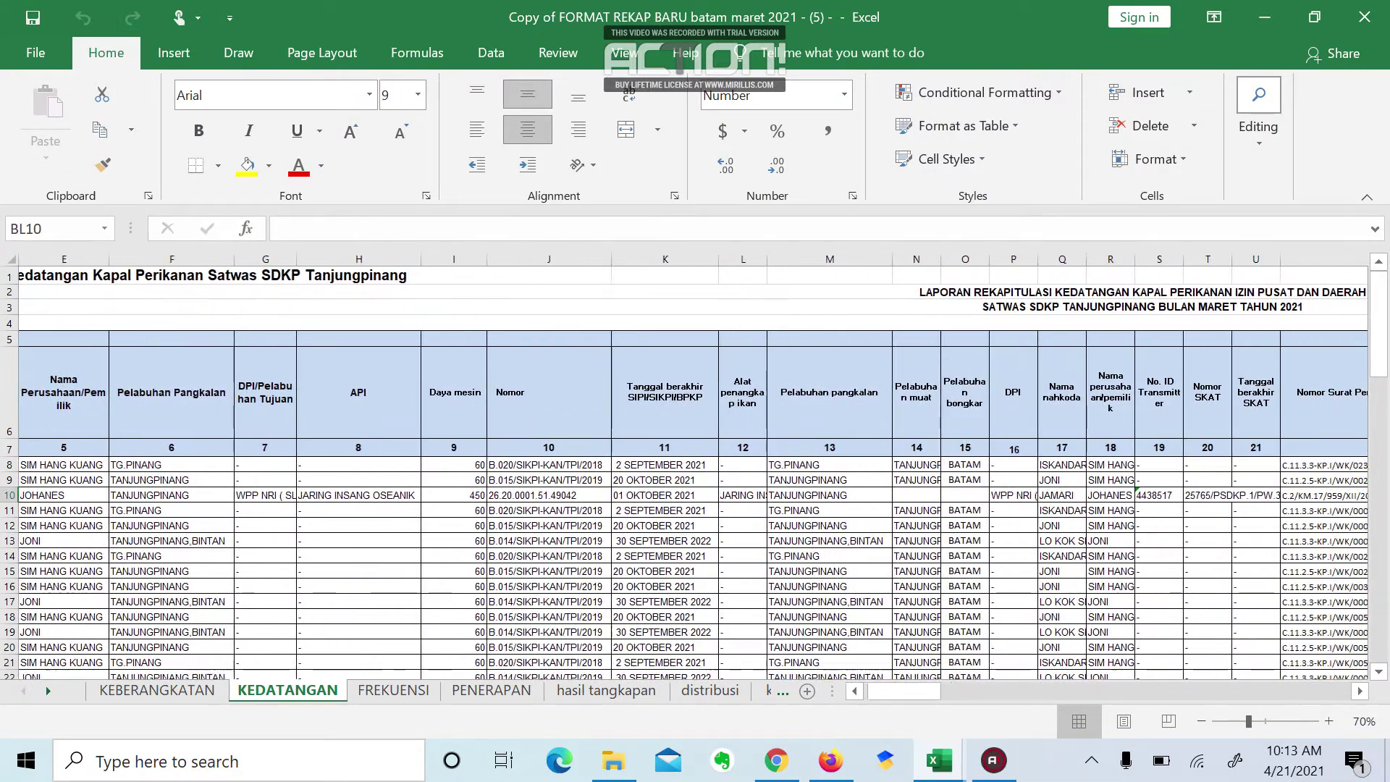
pyautogui.hscroll(-8, 693, 469)
pyautogui.hscroll(5, 693, 469)
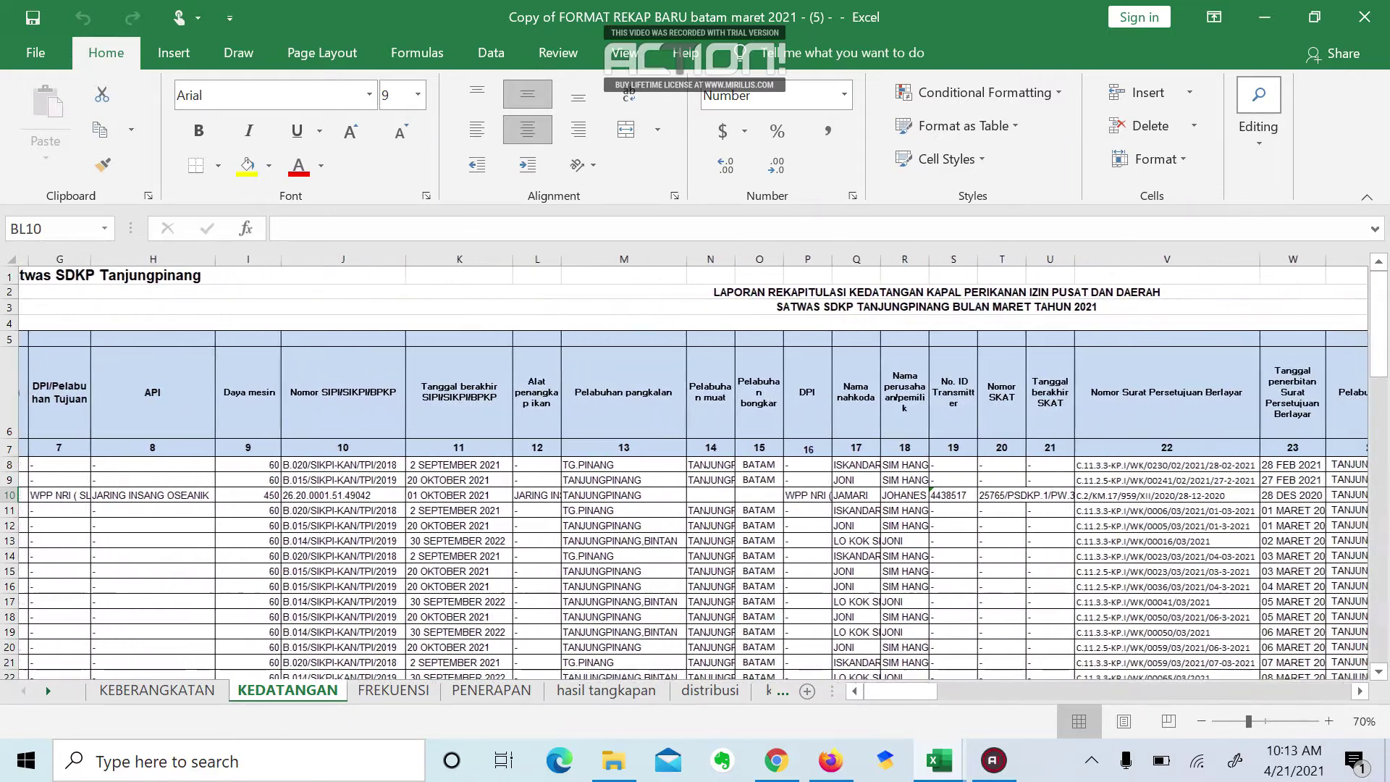
pyautogui.hscroll(5, 692, 468)
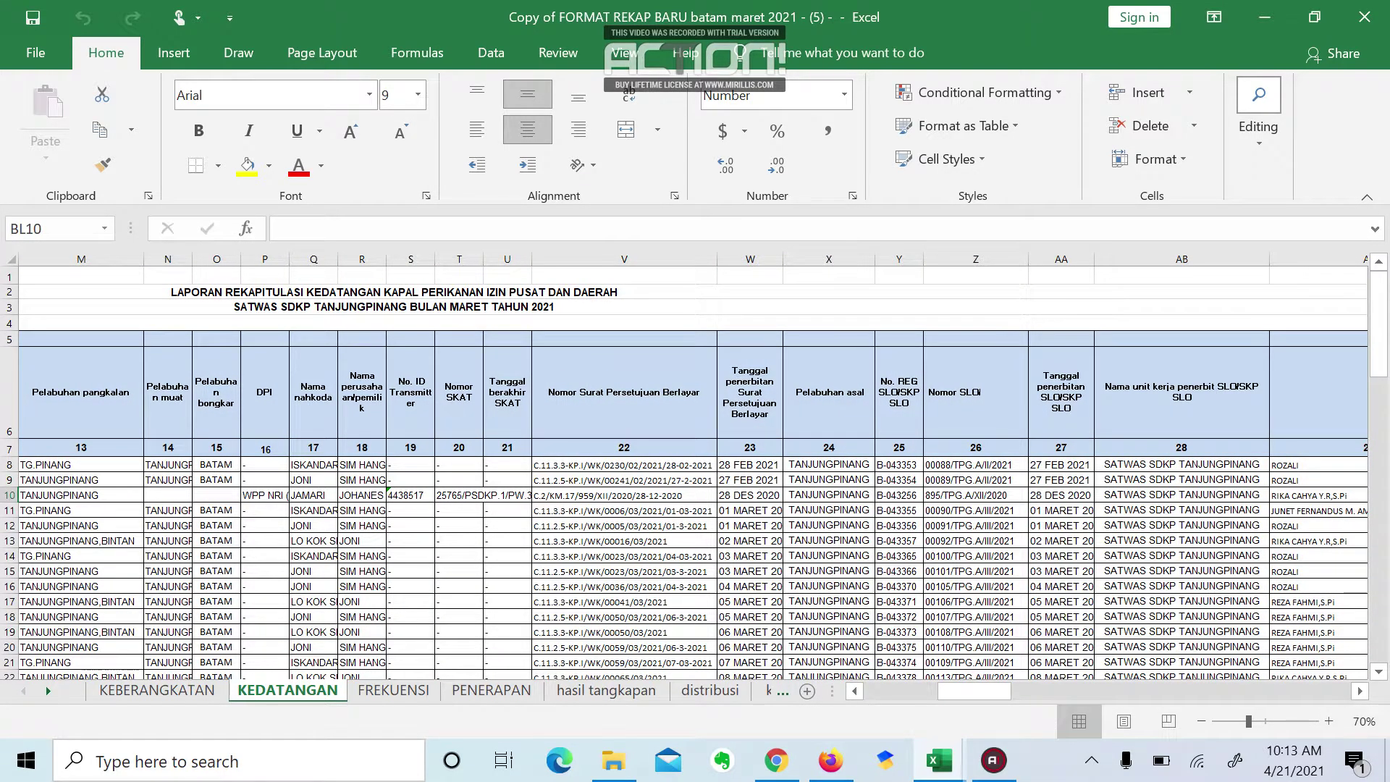
# Step: Return to the April recap spreadsheet in Chrome and review the office rows and columns of the Berangkat April sheet
pyautogui.hotkey('alt', 'Tab')
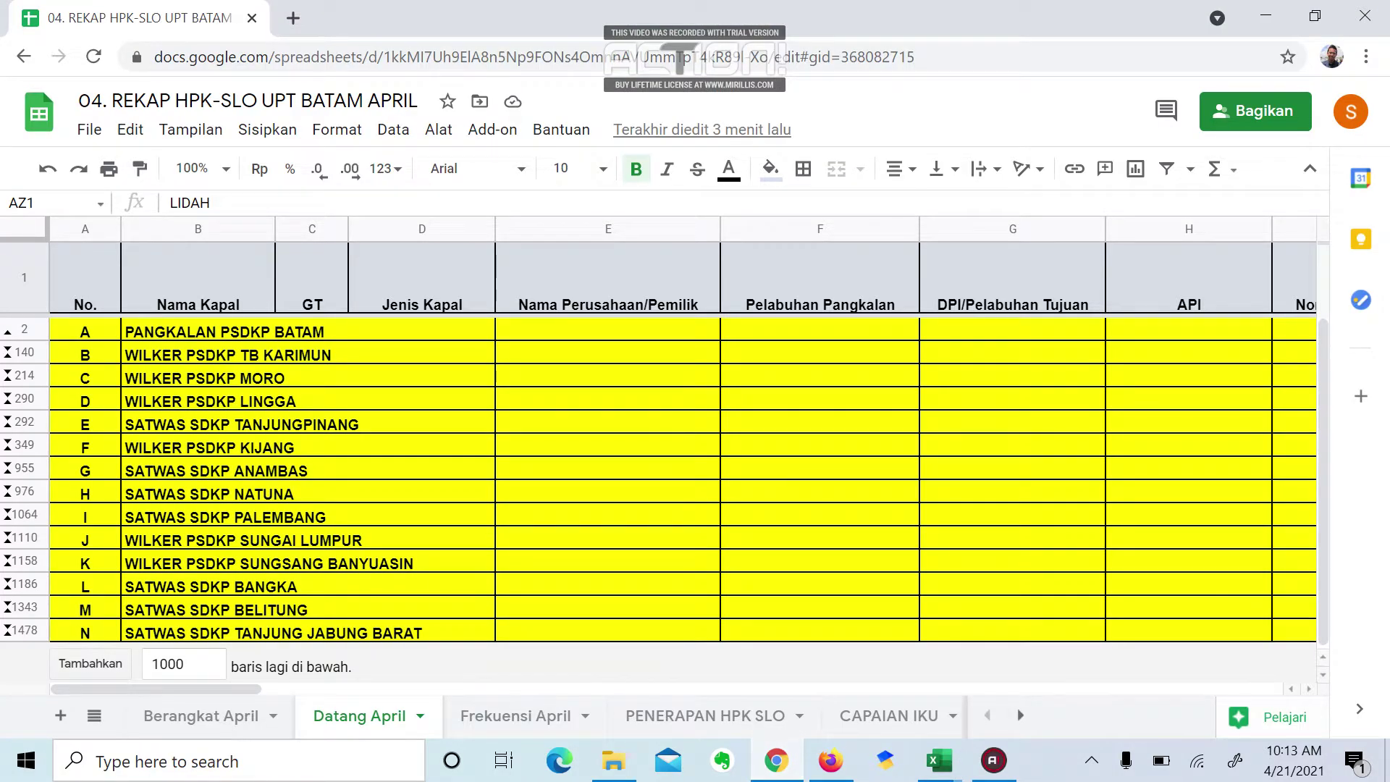
pyautogui.hotkey('ctrl', 'shift', 'pageup')
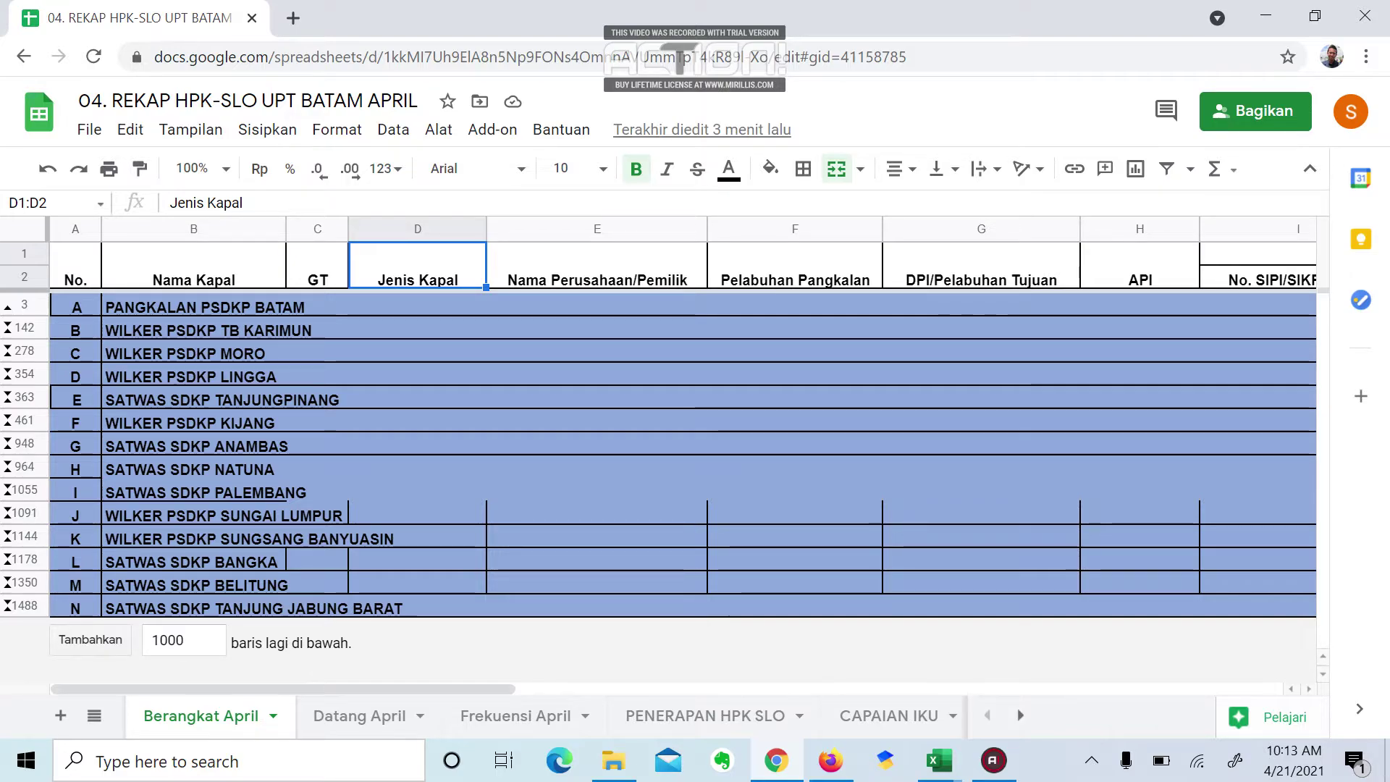
pyautogui.hscroll(5, 680, 448)
pyautogui.hscroll(-5, 680, 449)
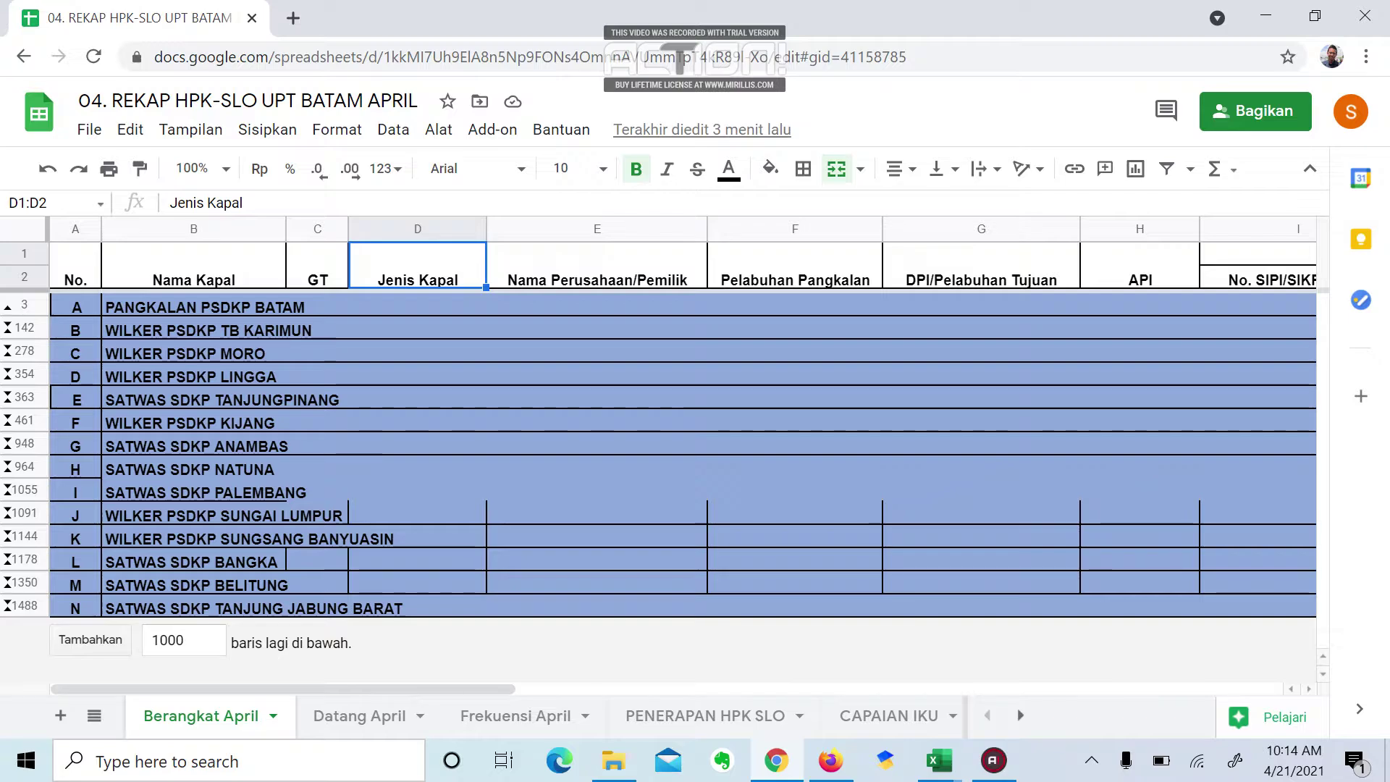
pyautogui.scroll(-1, 681, 478)
pyautogui.scroll(1, 680, 478)
# Step: Review the fish species columns on the Datang April sheet, focusing on the added MALONG to LIDAH columns and the Lainnya column
pyautogui.hscroll(5, 680, 478)
pyautogui.hscroll(15, 680, 478)
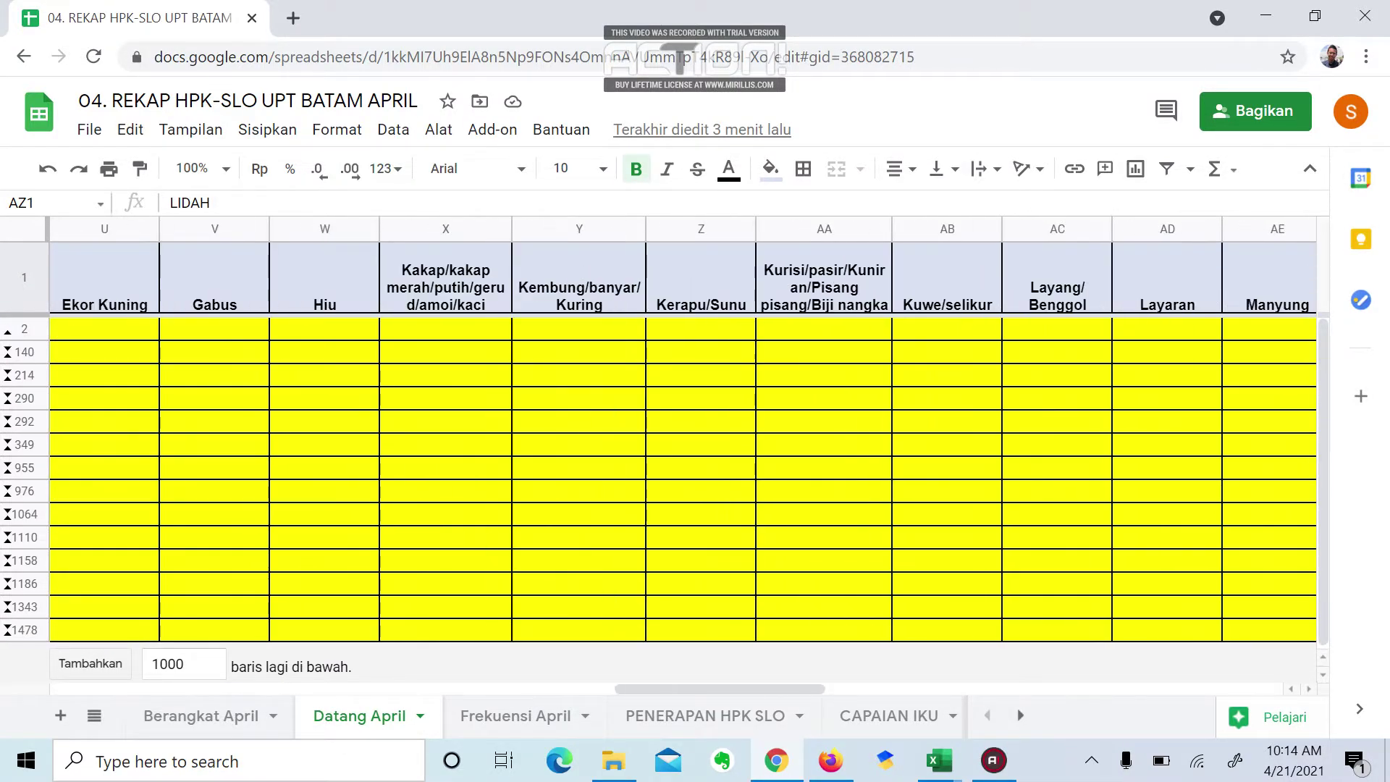
pyautogui.hscroll(5, 680, 478)
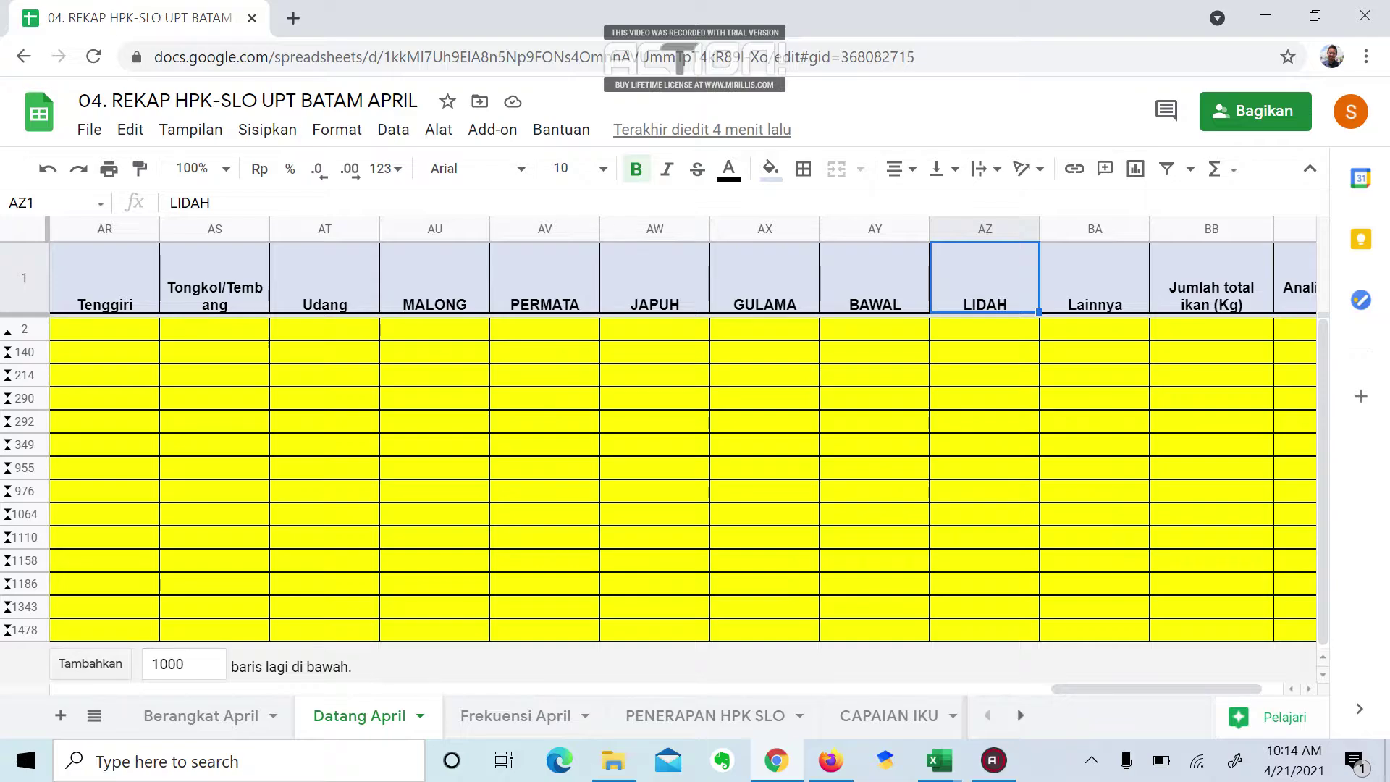
pyautogui.hscroll(-2, 682, 441)
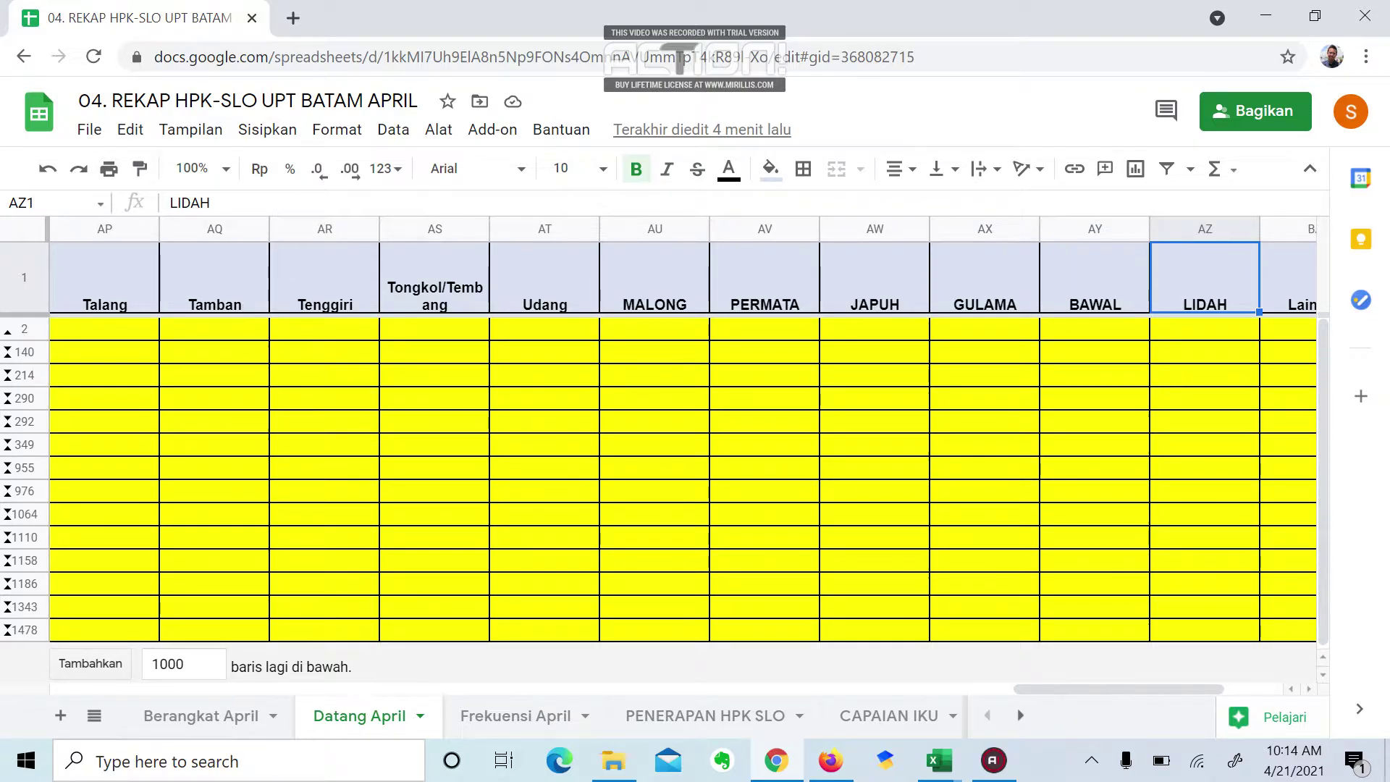
pyautogui.hscroll(4, 682, 442)
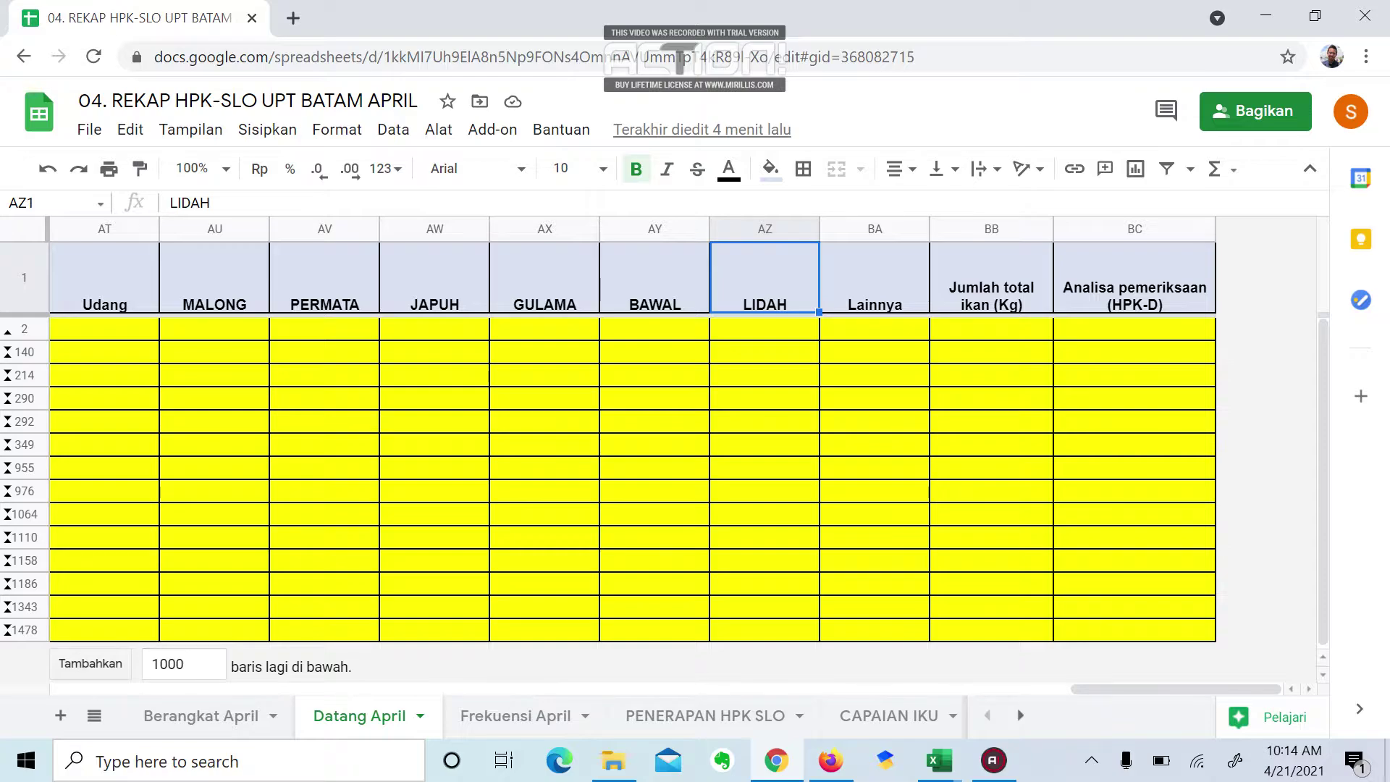
pyautogui.click(874, 278)
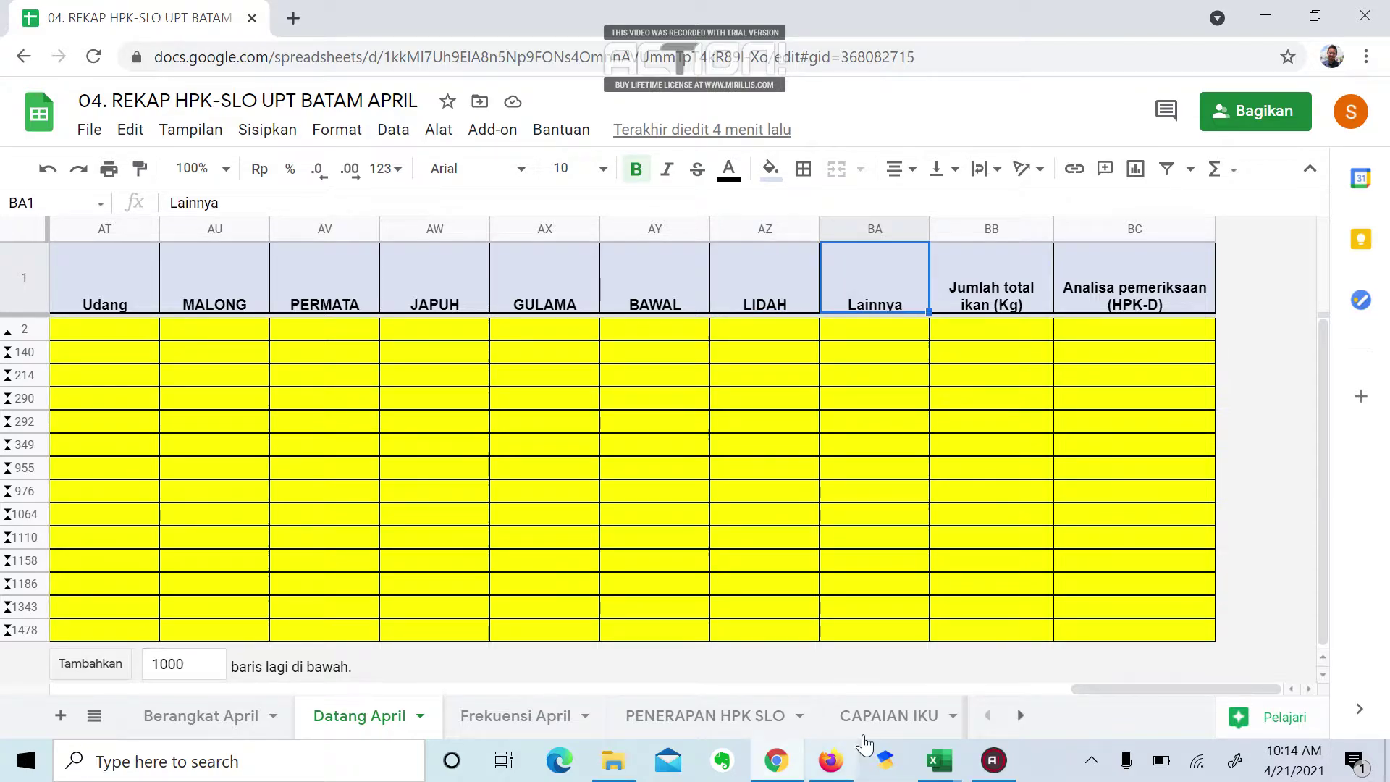
pyautogui.click(888, 355)
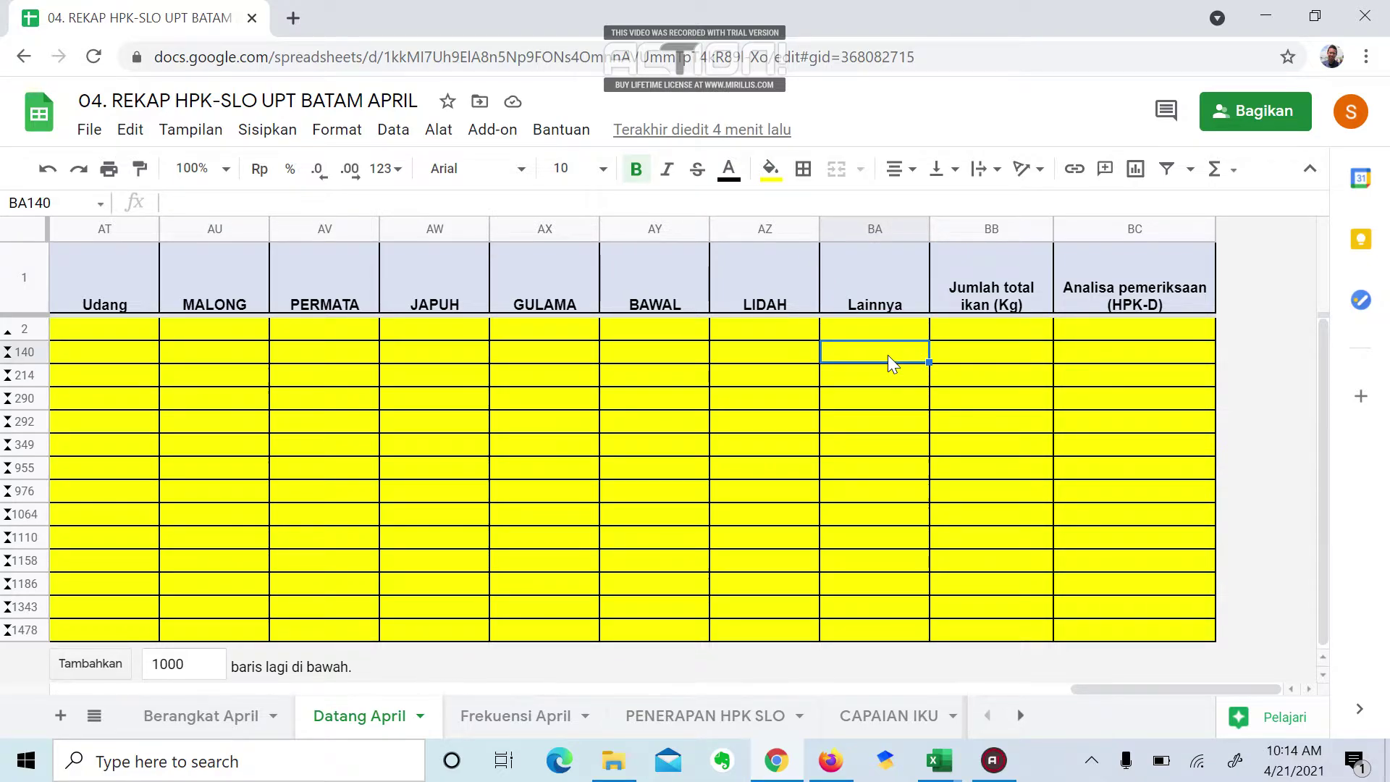
pyautogui.hscroll(-1, 887, 354)
pyautogui.hscroll(-2, 887, 354)
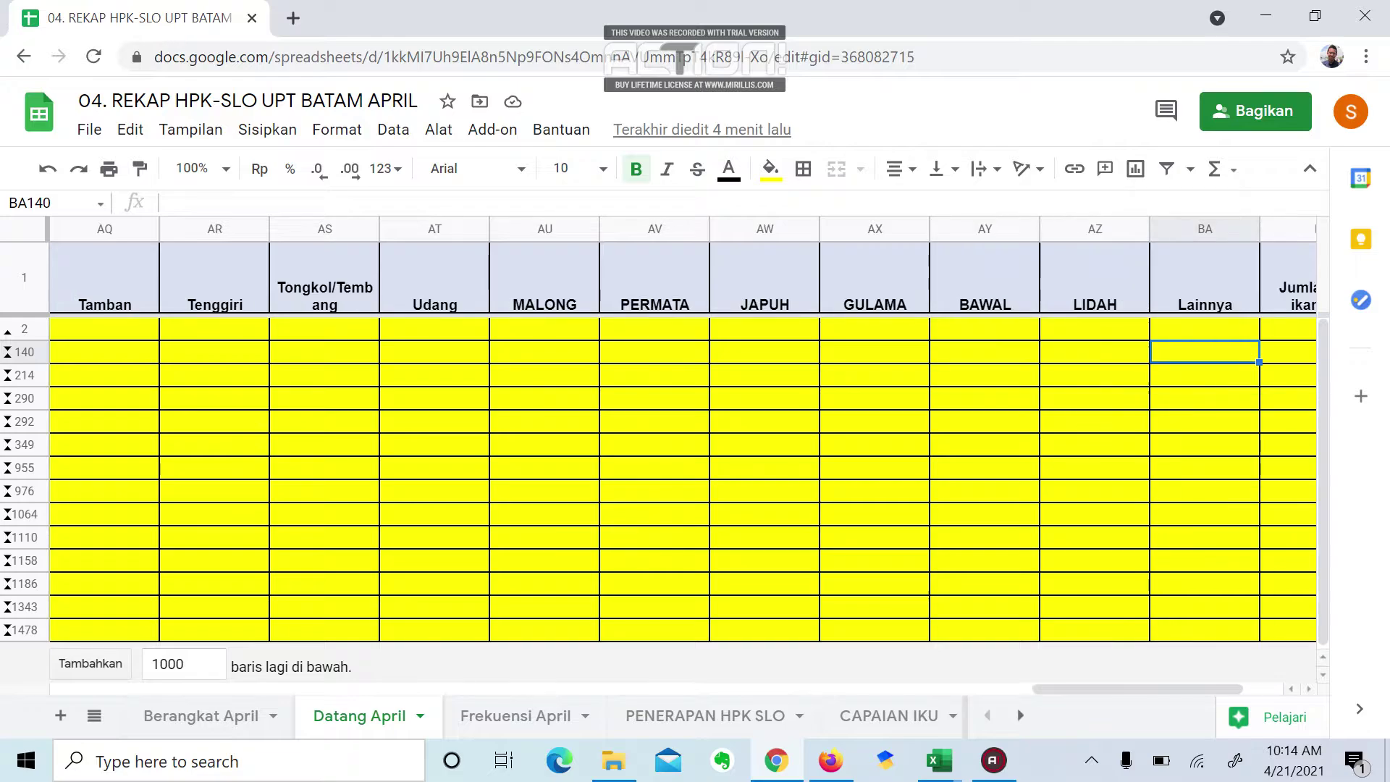
pyautogui.hscroll(3, 887, 354)
pyautogui.hscroll(-2, 887, 355)
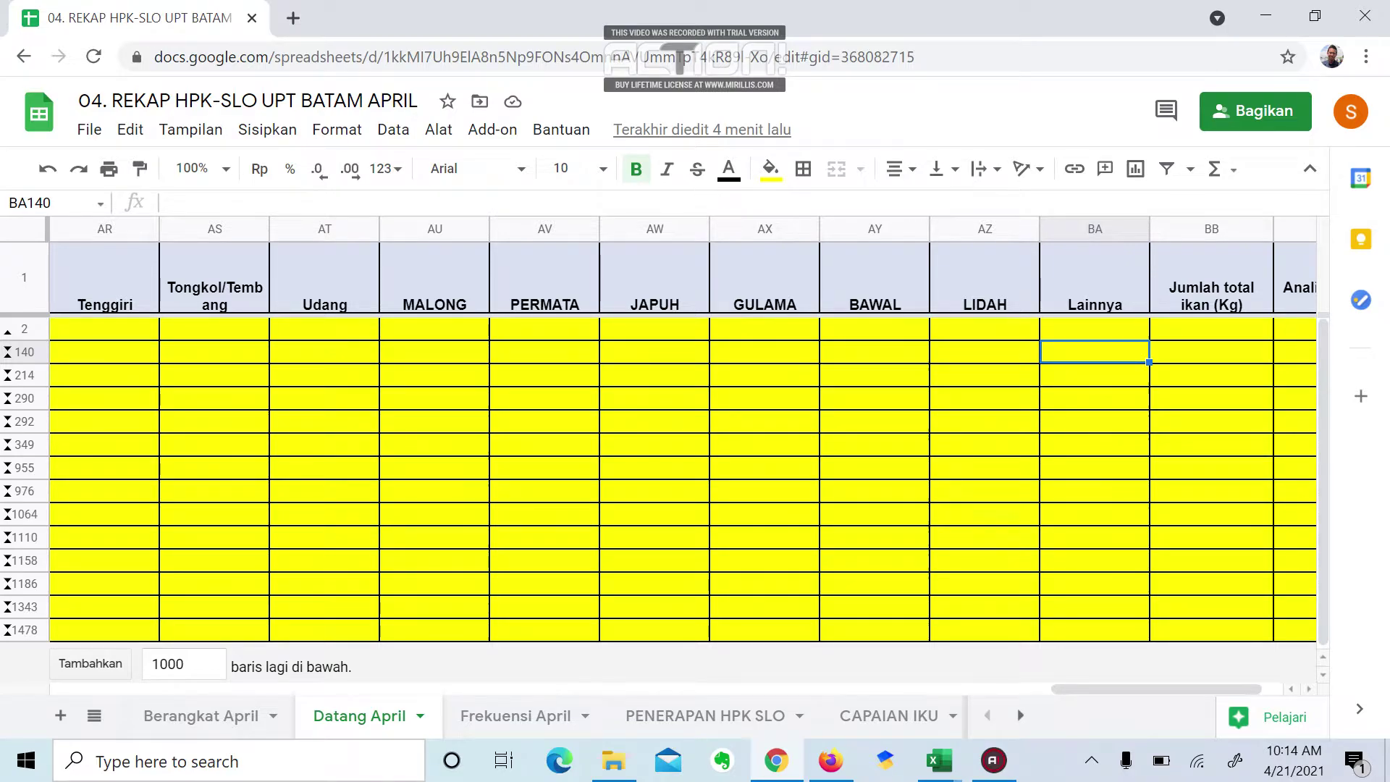
pyautogui.hscroll(-15, 887, 355)
pyautogui.hscroll(-1, 680, 478)
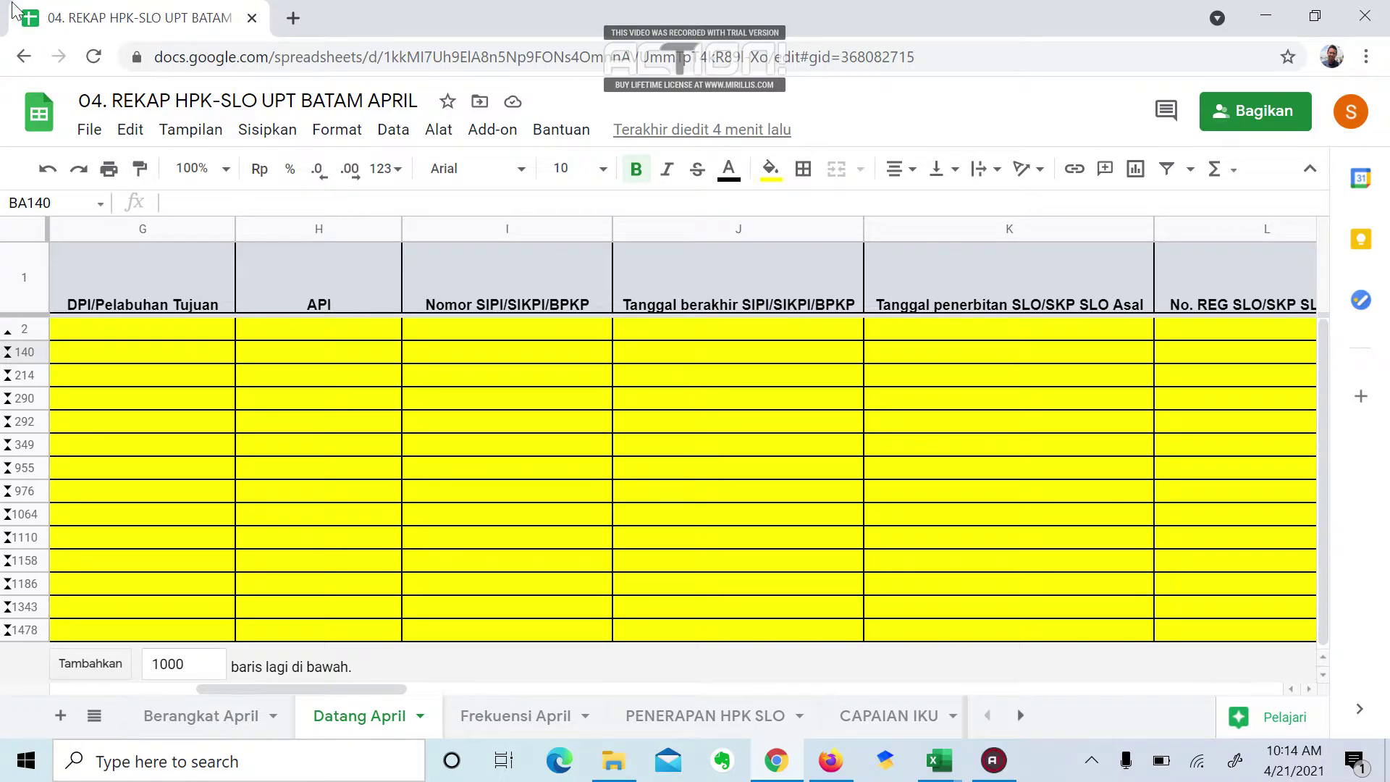
# Step: Download the April recap spreadsheet as a Microsoft Excel (.xlsx) file and open the downloaded copy
pyautogui.click(90, 130)
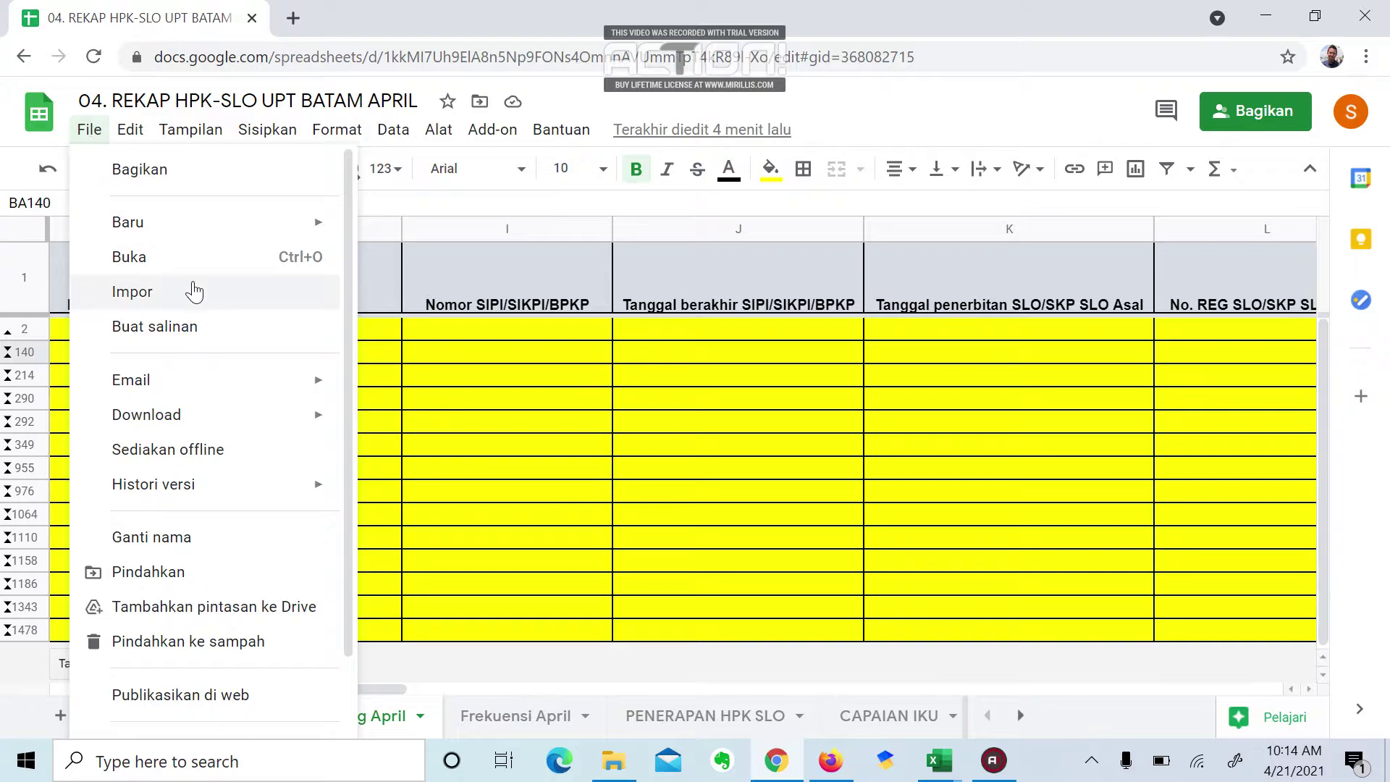
pyautogui.moveTo(212, 414)
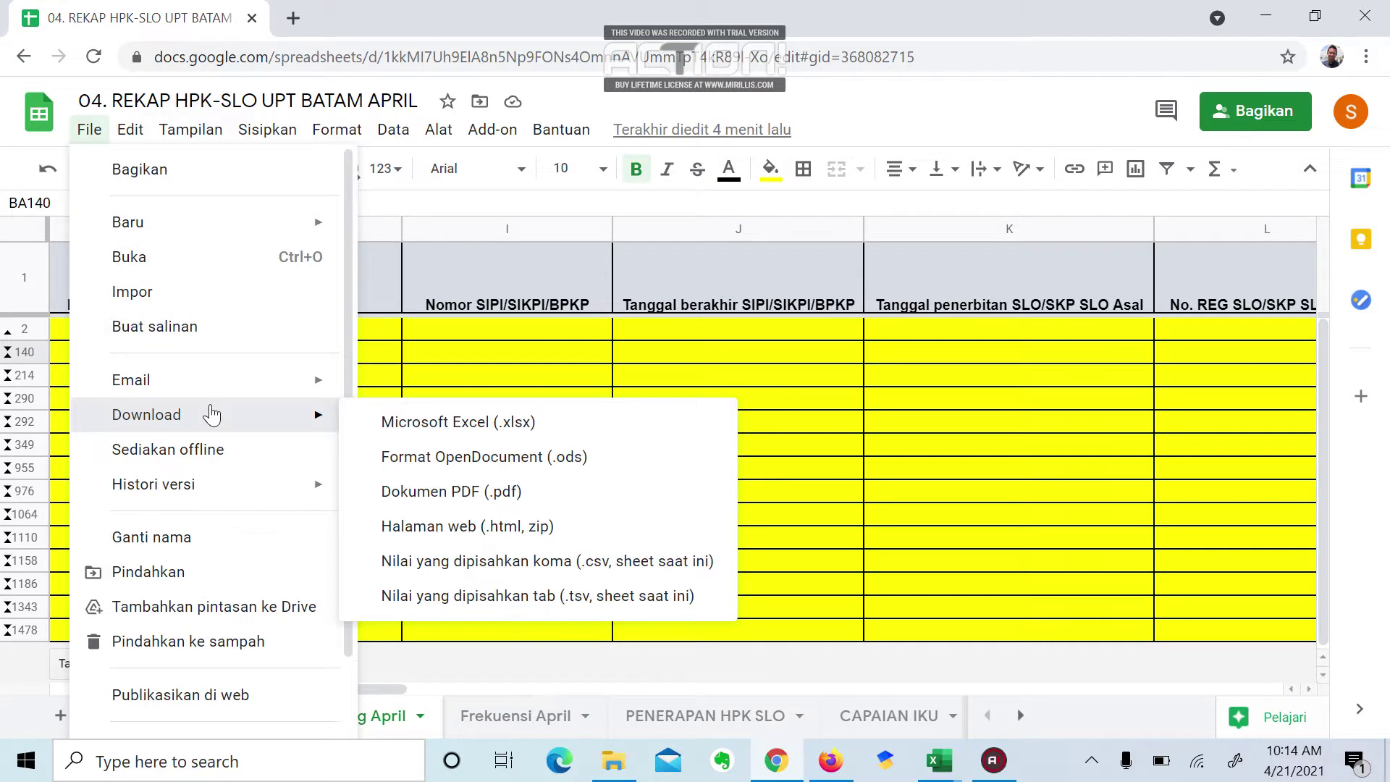
pyautogui.click(484, 408)
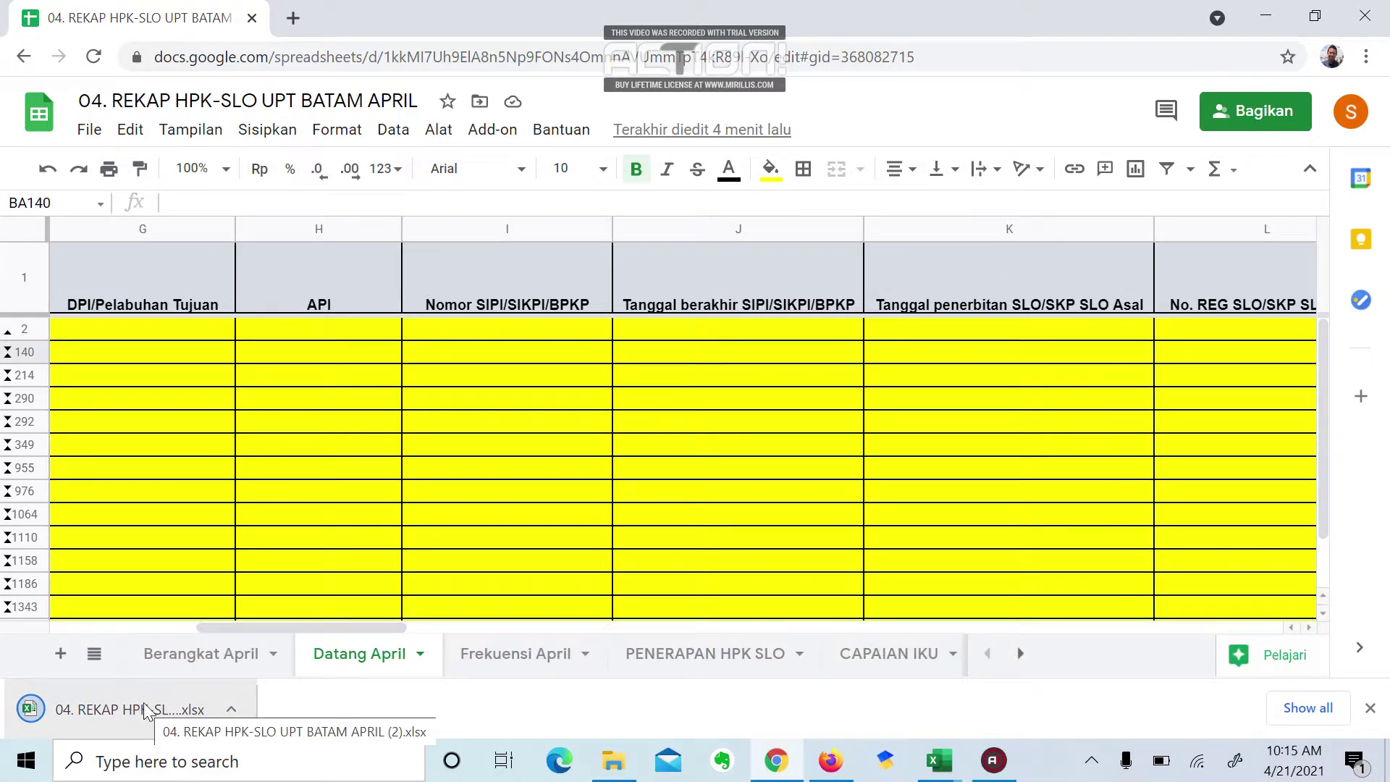
pyautogui.click(145, 709)
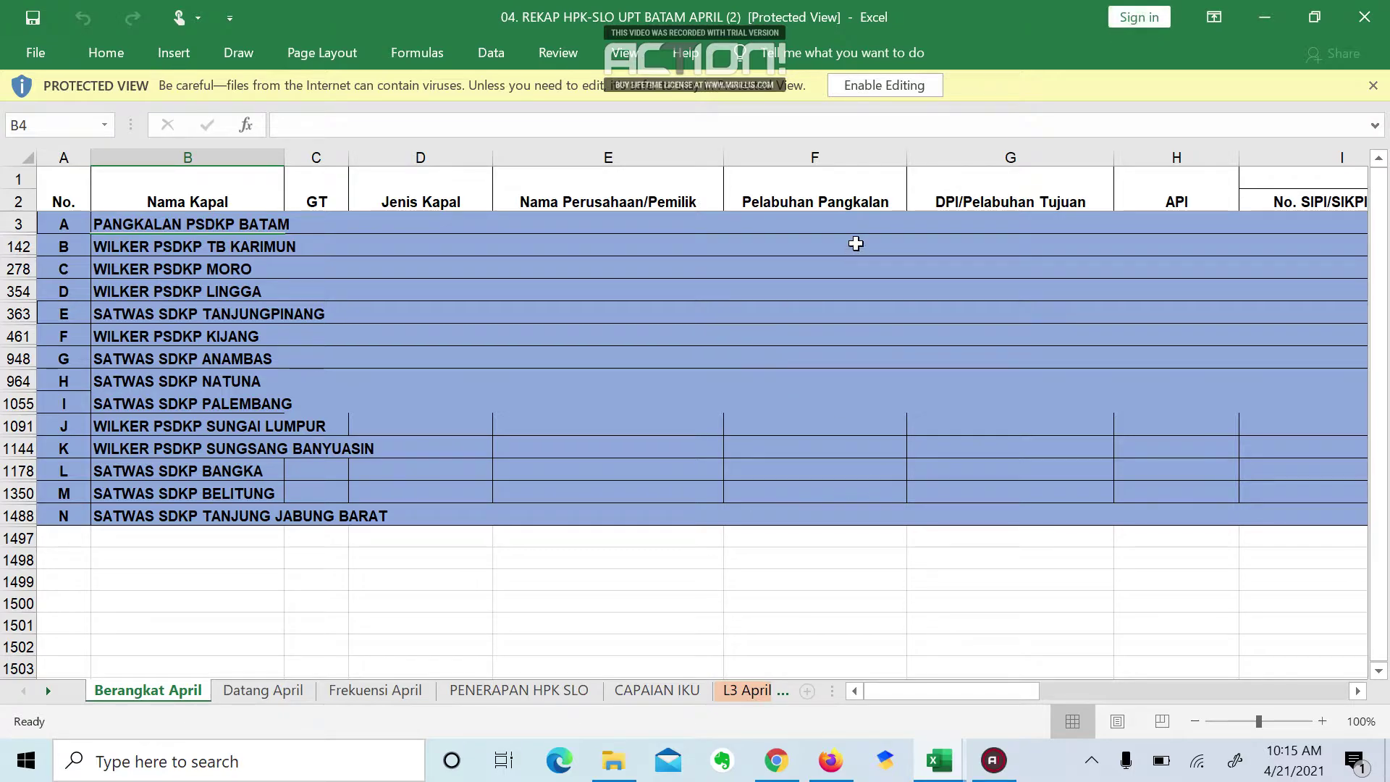
# Step: Look through the downloaded workbook's Datang April, Frekuensi April, PENERAPAN HPK SLO and Berangkat April sheets, and enable editing for the file
pyautogui.click(248, 690)
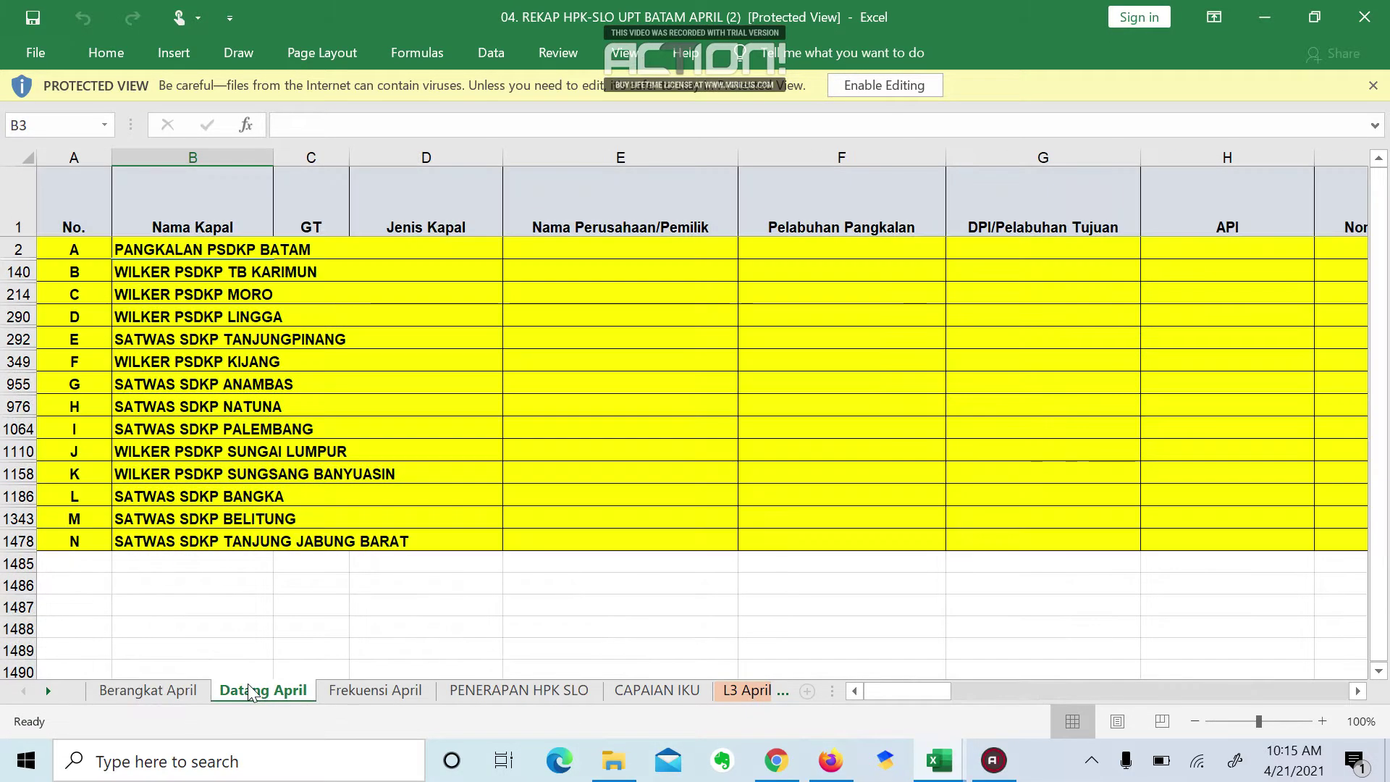
pyautogui.click(372, 688)
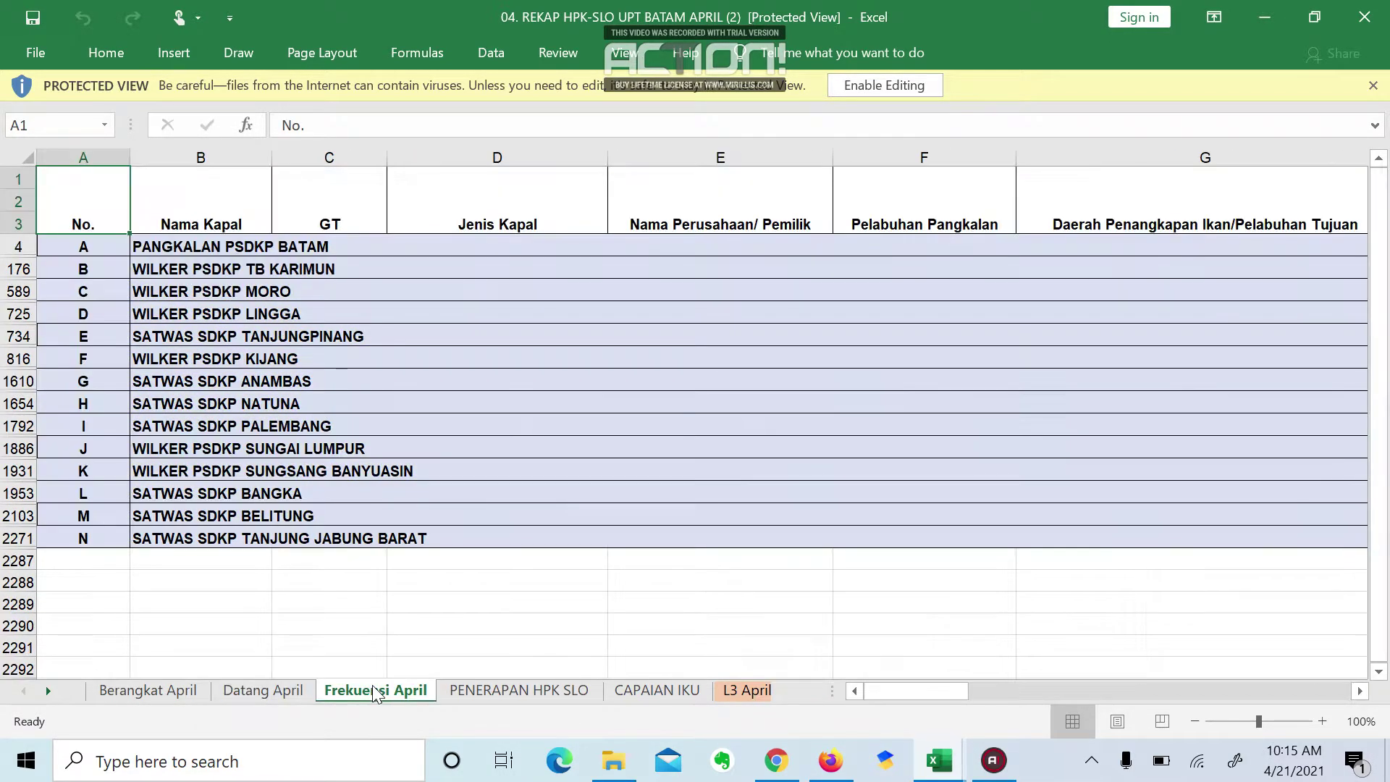
pyautogui.click(545, 692)
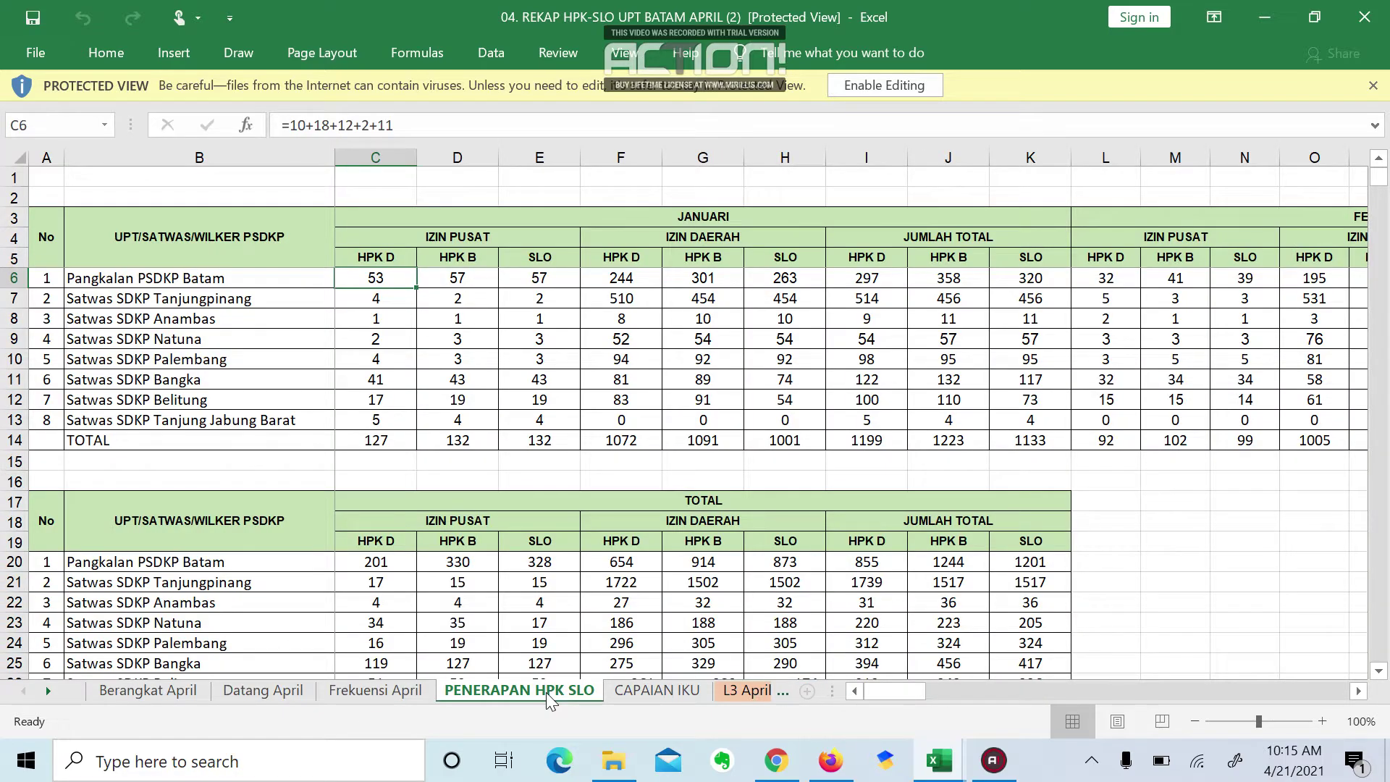
pyautogui.click(156, 696)
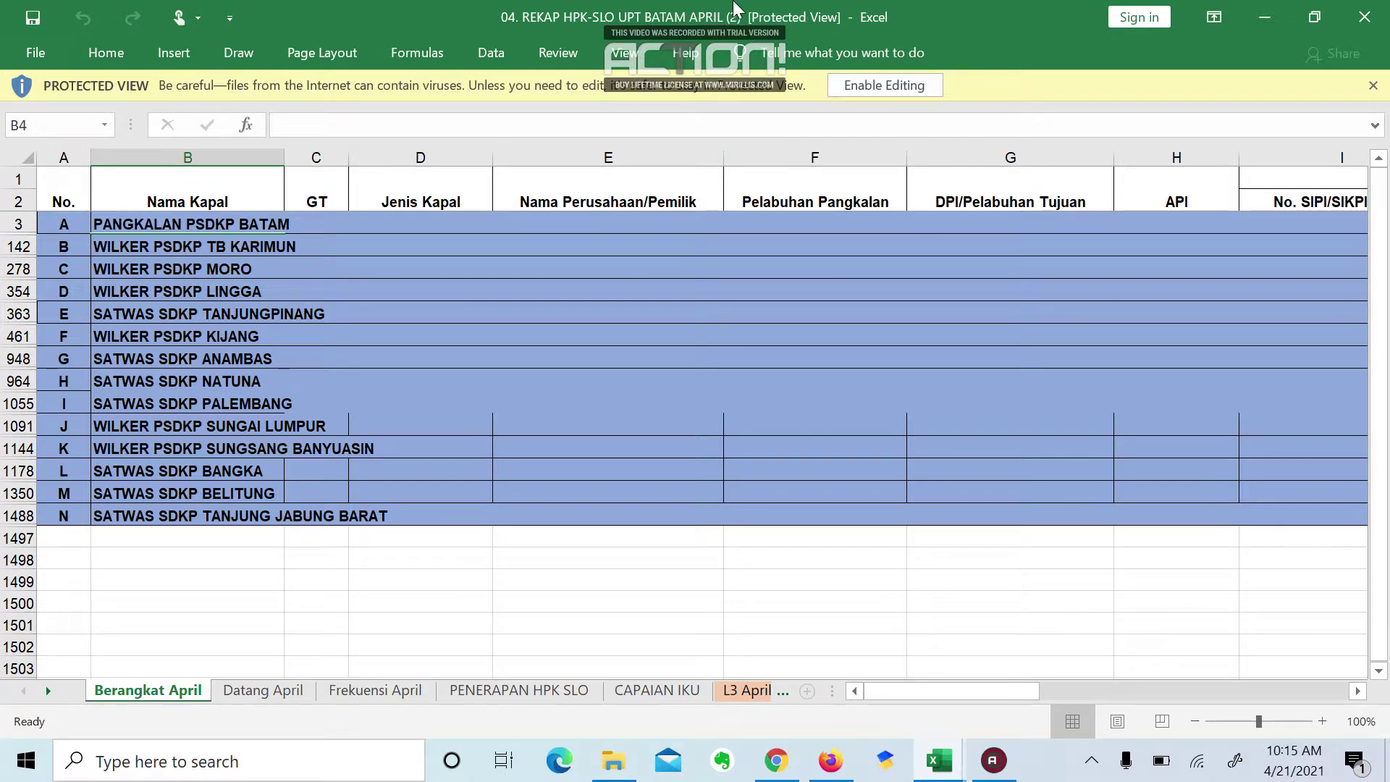
pyautogui.click(838, 87)
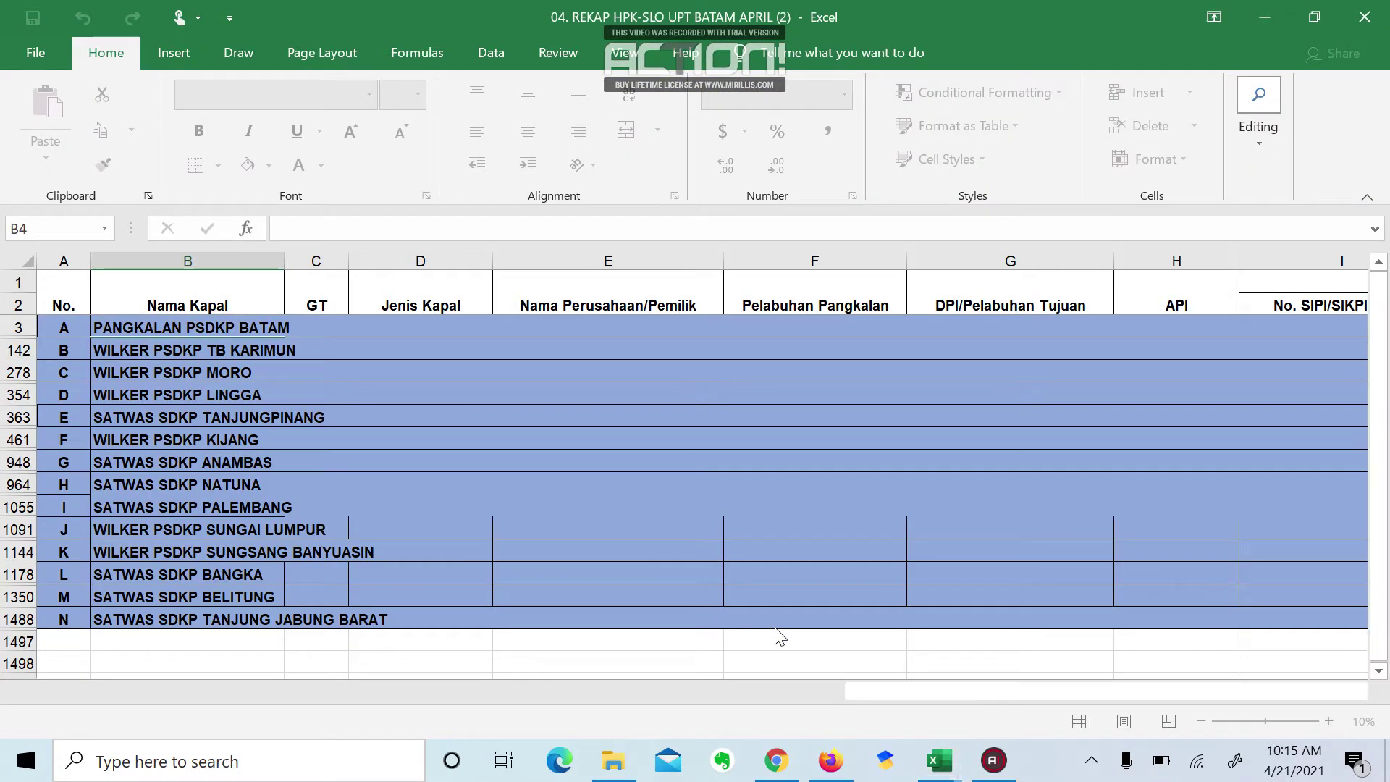
# Step: Switch to the workbook 03. REKAP SELURUH UPT BATAM MARET and open its B.03.21 sheet
pyautogui.moveTo(938, 760)
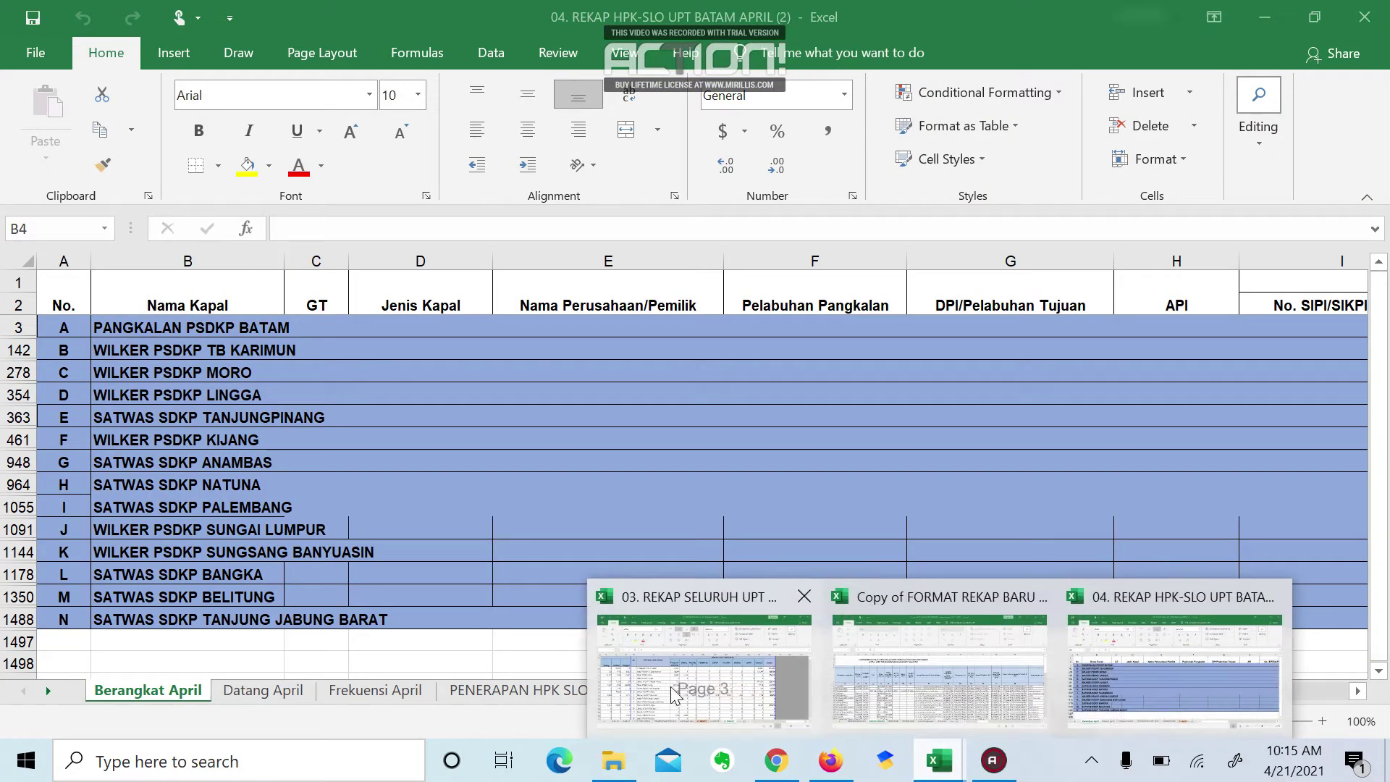
pyautogui.click(673, 691)
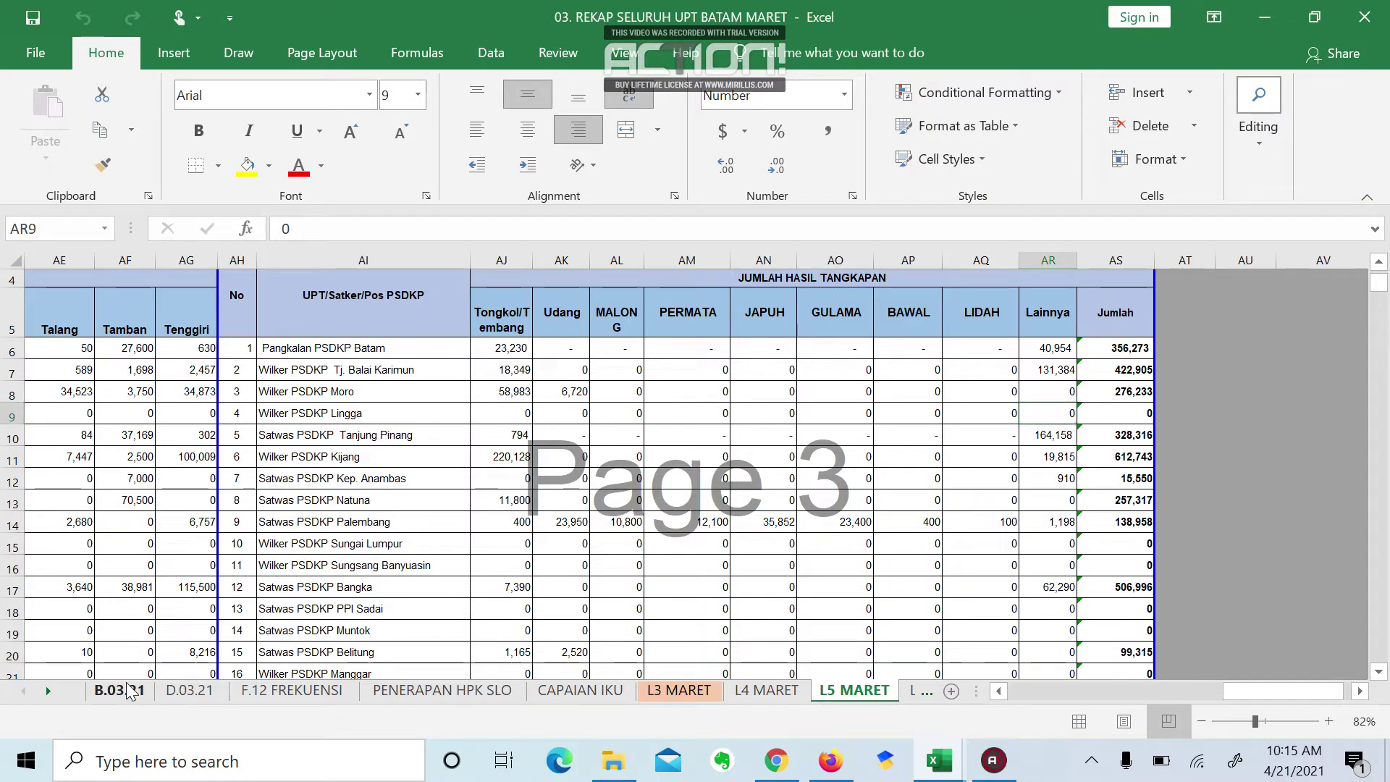
pyautogui.click(120, 690)
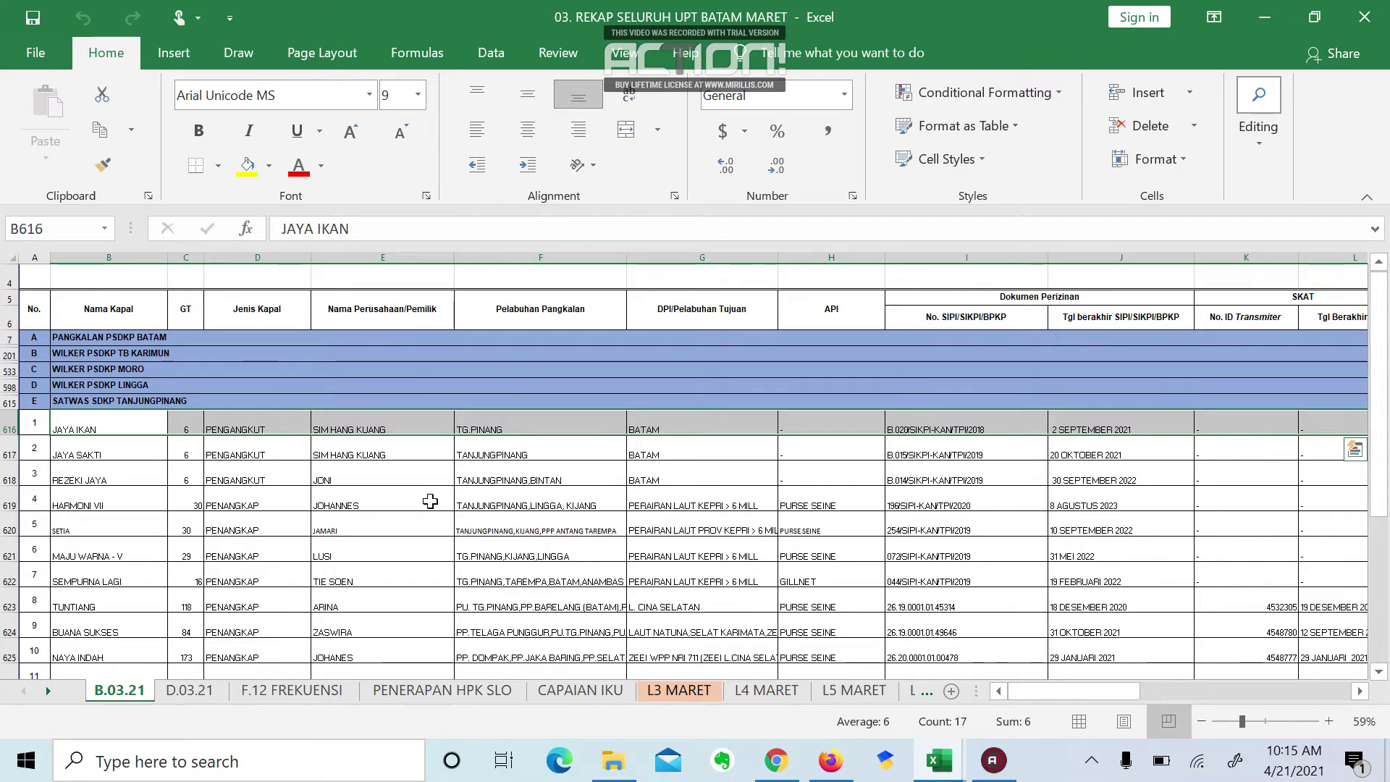
# Step: Switch to the Google Sheets file 04. REKAP HPK-SLO UPT BATAM APRIL and unhide rows 363 to 461 under SATWAS SDKP TANJUNGPINANG on Berangkat April
pyautogui.hotkey('alt', 'Tab')
pyautogui.hotkey('alt', 'Tab')
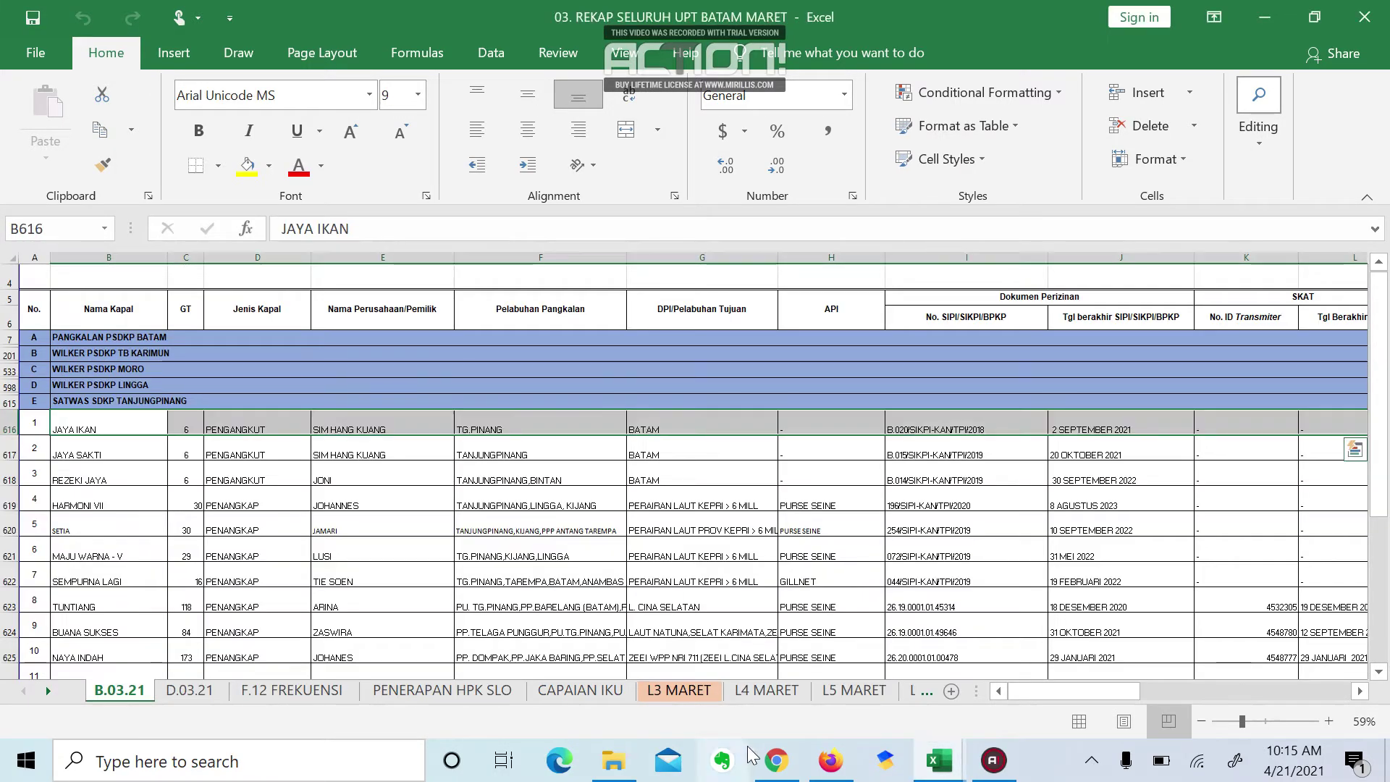
pyautogui.hotkey('alt', 'Tab')
pyautogui.hotkey('ctrl', 'shift', 'pageup')
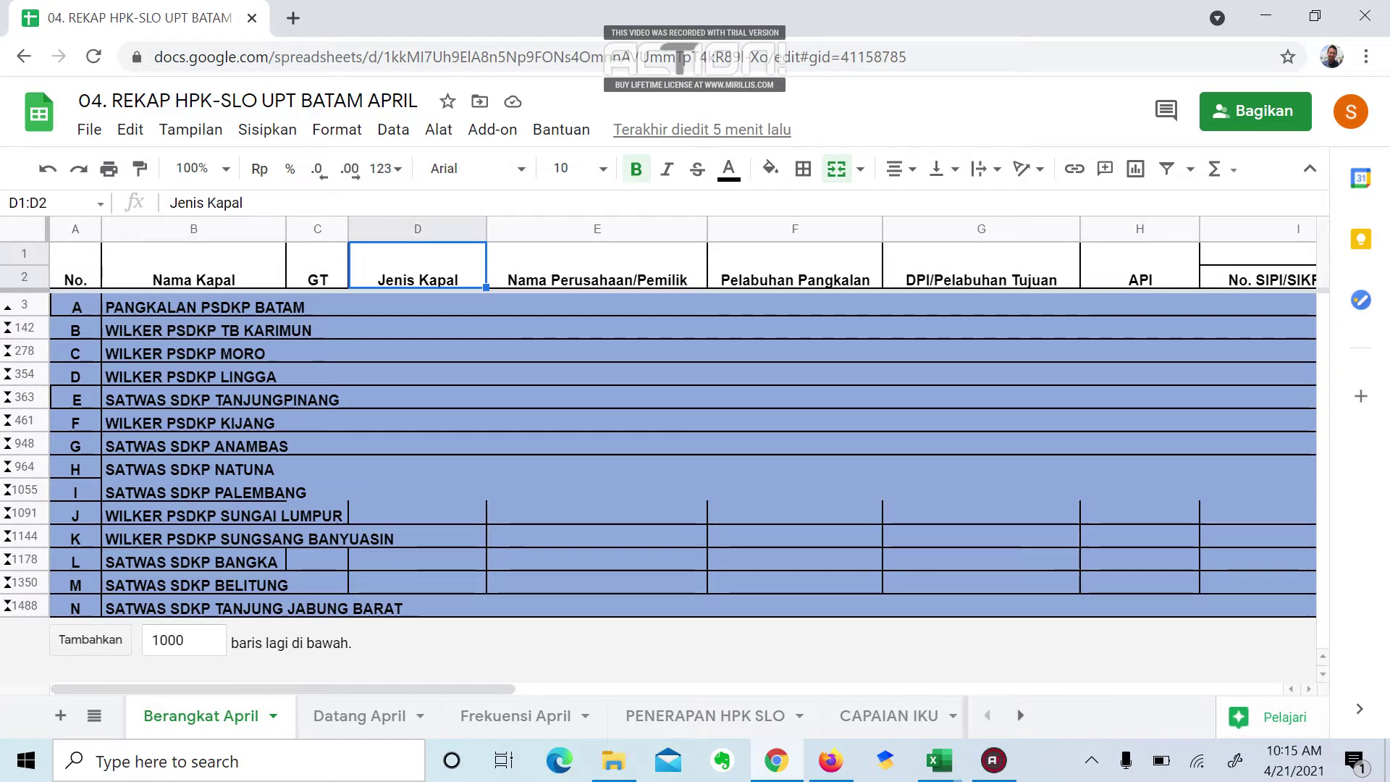
pyautogui.moveTo(24, 420); pyautogui.dragTo(24, 397)
pyautogui.rightClick(24, 398)
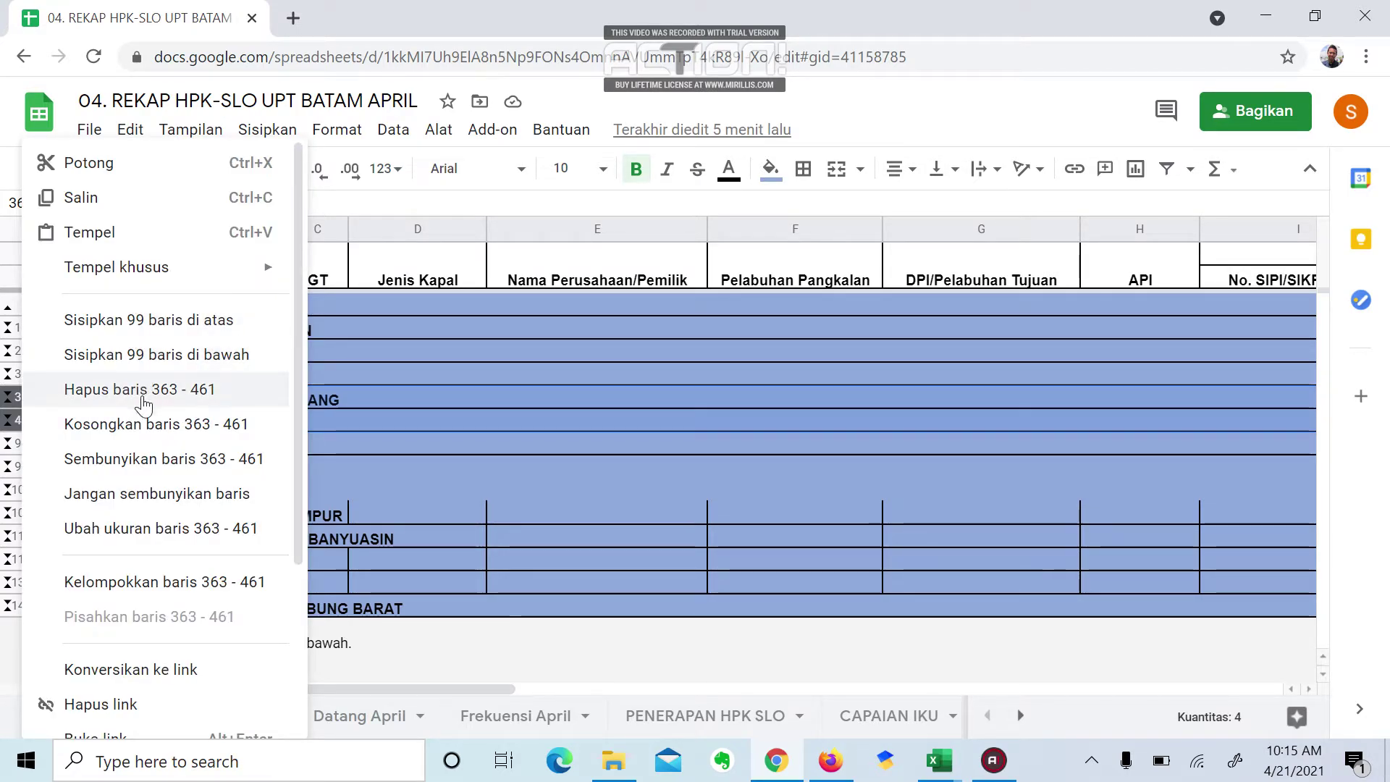
pyautogui.click(147, 486)
pyautogui.click(173, 434)
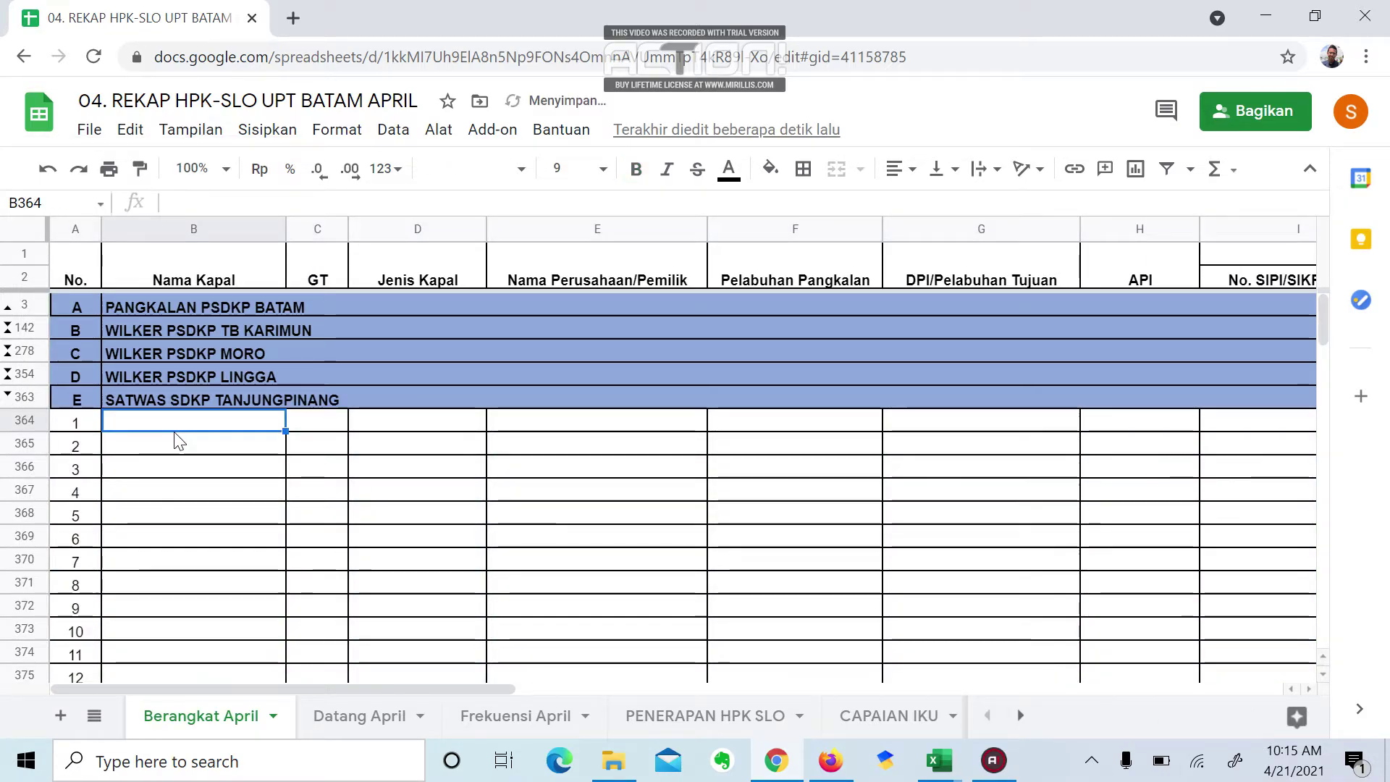
# Step: Copy the JAYA IKAN record in row 616 of the March B.03.21 sheet and paste it into Berangkat April starting at cell B364
pyautogui.hotkey('alt', 'Tab')
pyautogui.hotkey('ctrl', 'c')
pyautogui.moveTo(127, 433); pyautogui.dragTo(186, 430)
pyautogui.moveTo(689, 456); pyautogui.dragTo(934, 413)
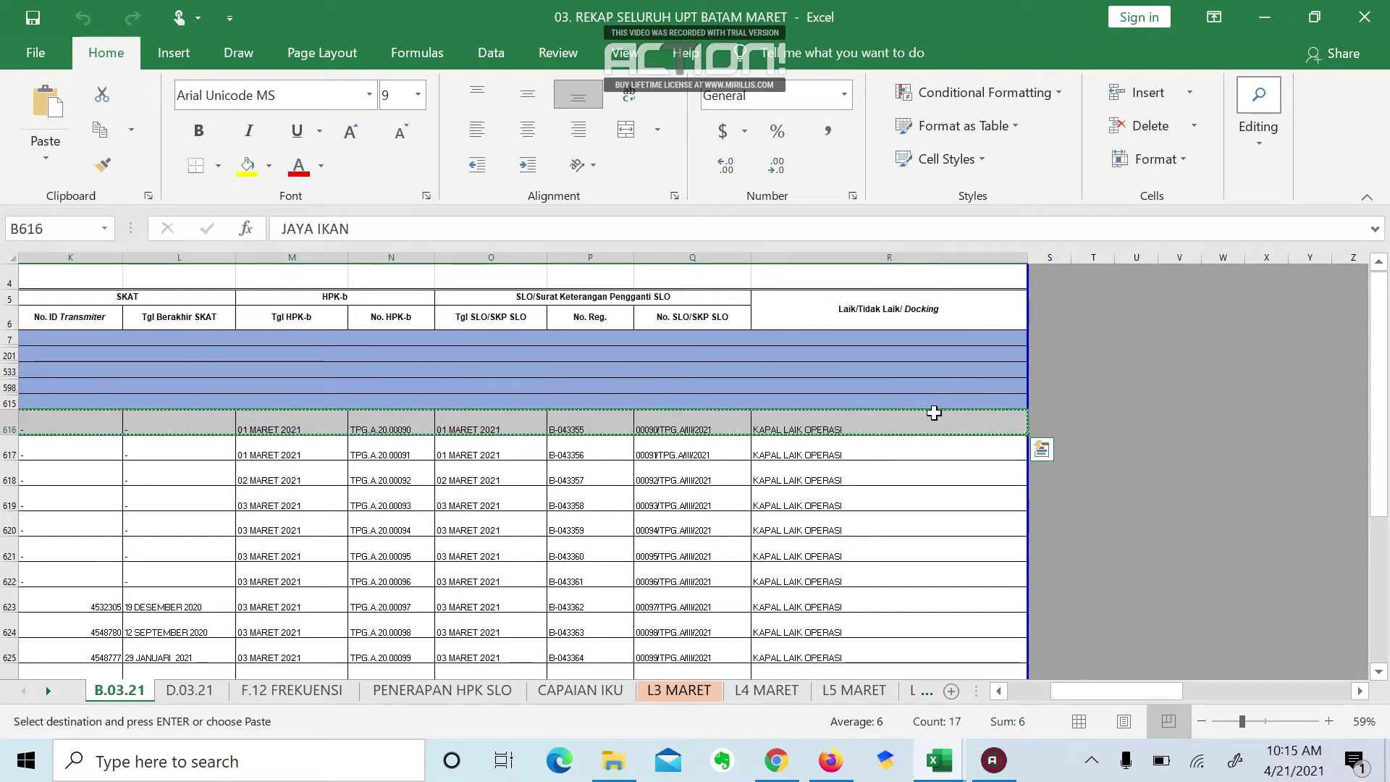
pyautogui.hotkey('alt', 'Tab')
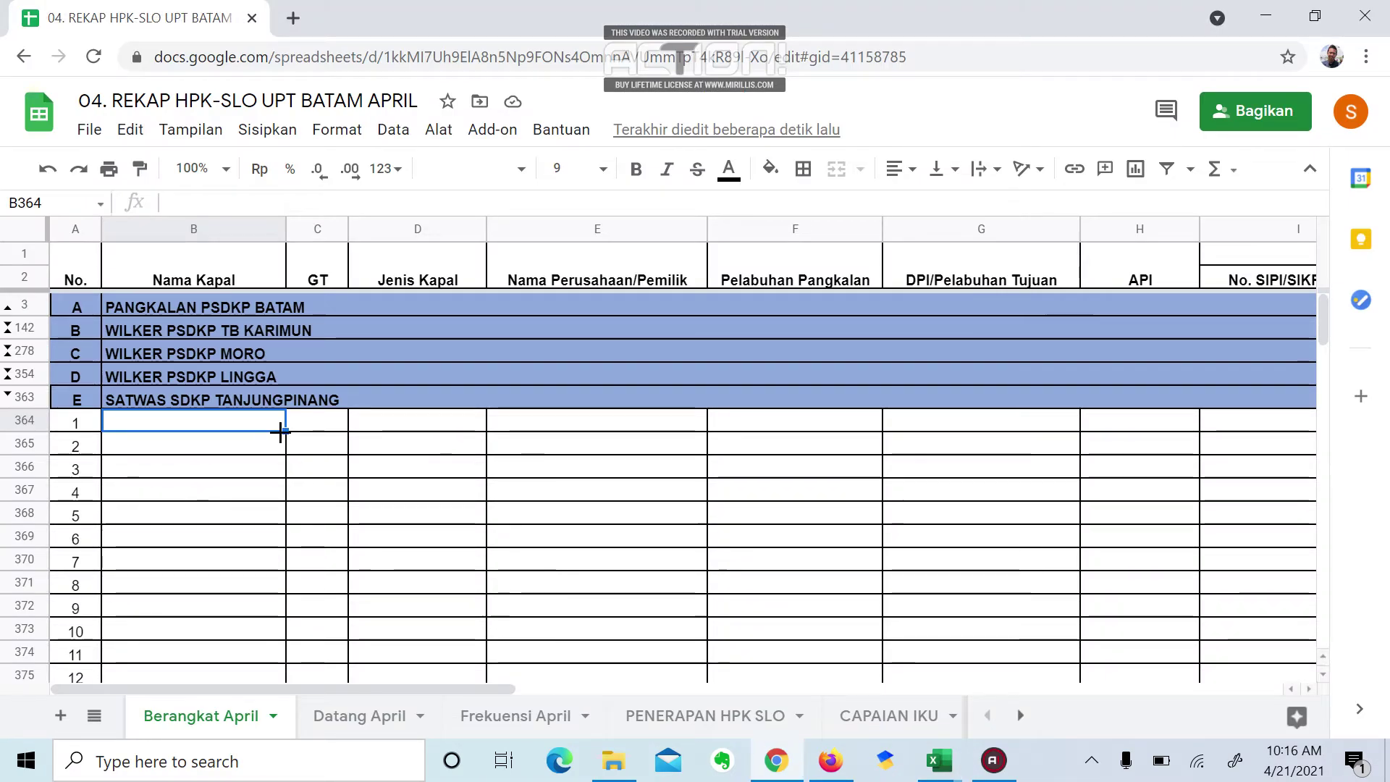
pyautogui.hotkey('ctrl', 'v')
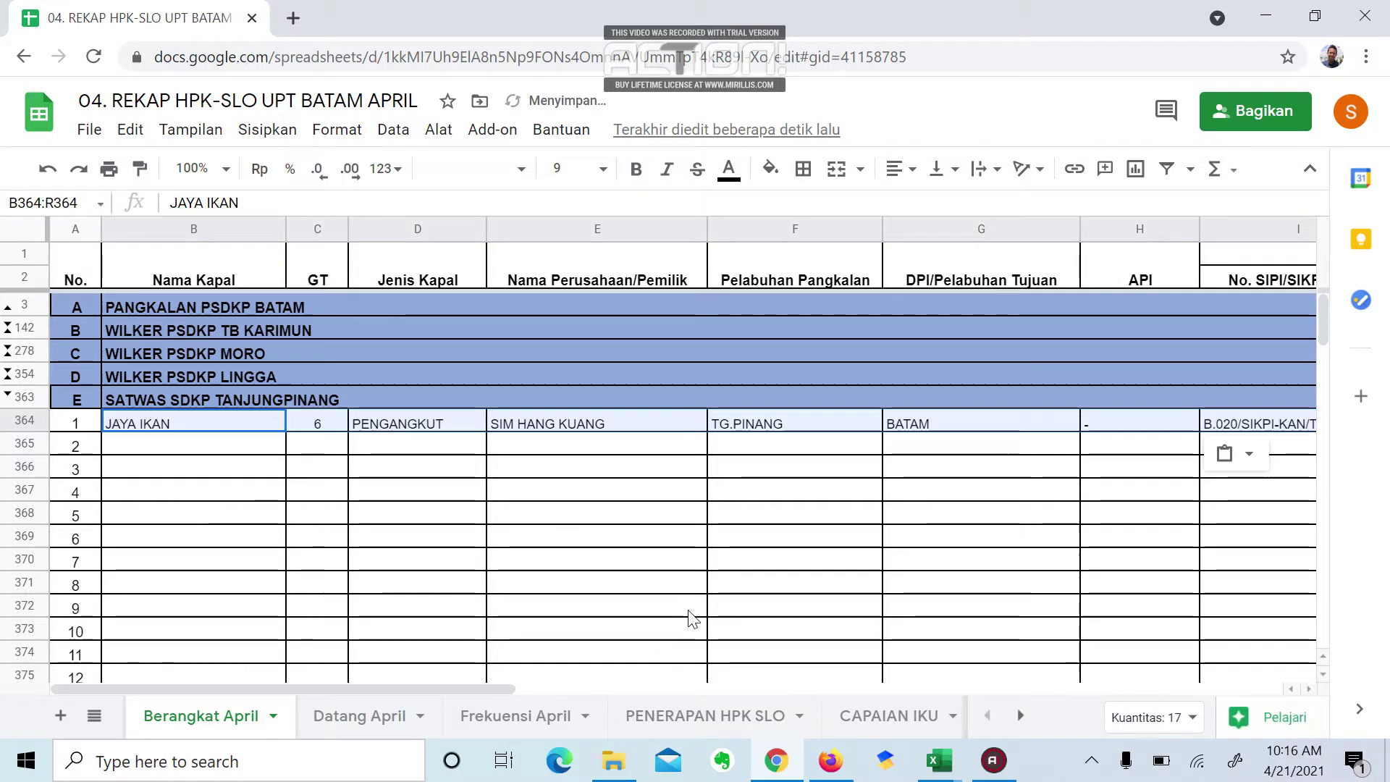
pyautogui.moveTo(478, 689); pyautogui.dragTo(202, 721)
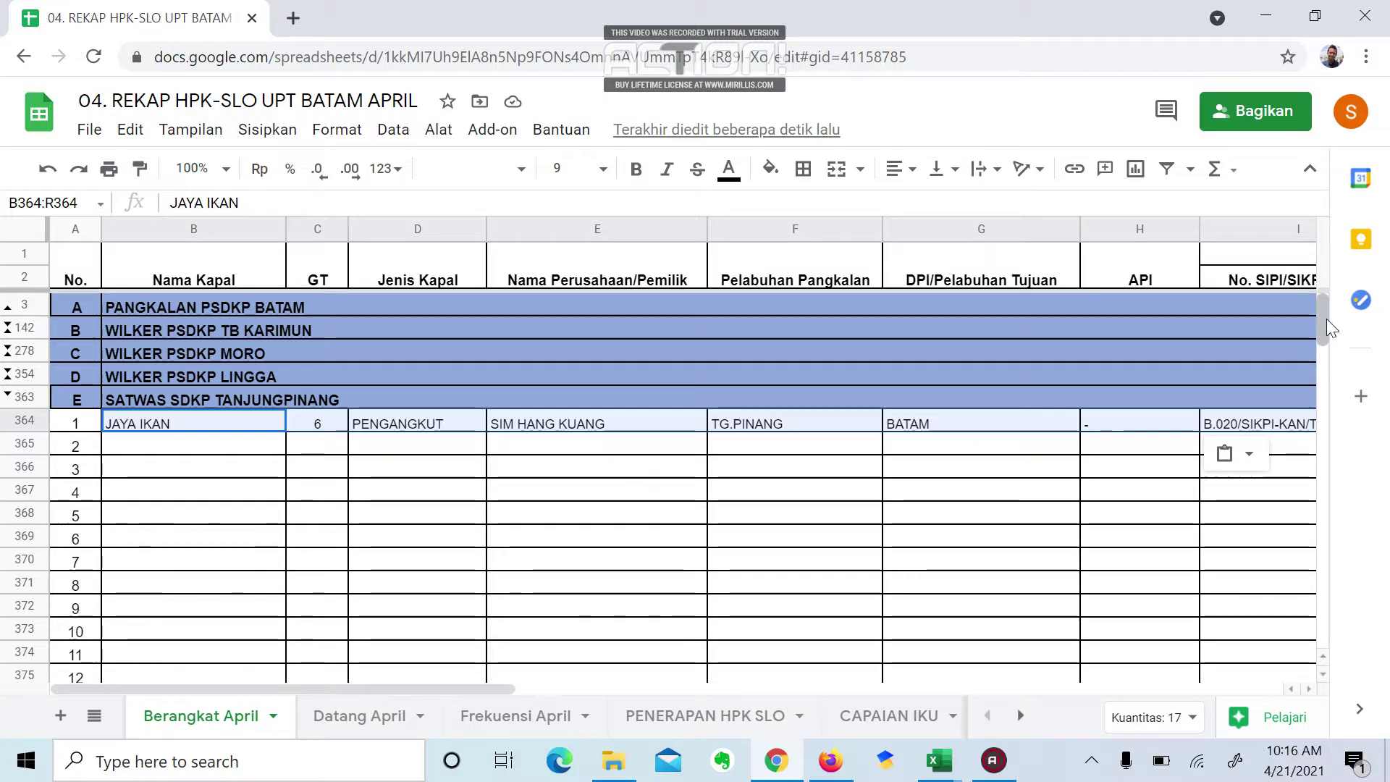
# Step: Compare where the numbered rows of SATWAS SDKP TANJUNGPINANG end on the Berangkat April sheet and on the March B.03.21 sheet
pyautogui.moveTo(1326, 321); pyautogui.dragTo(1363, 605)
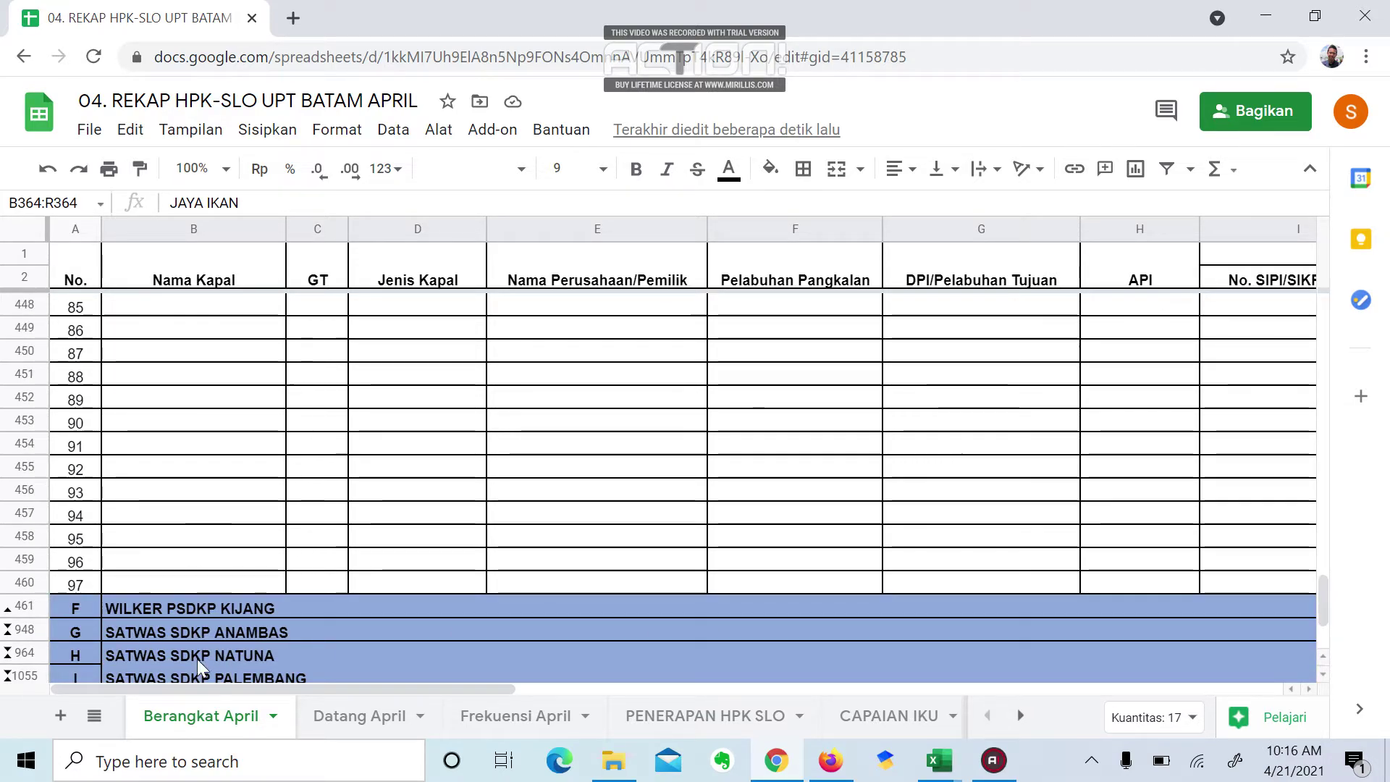
pyautogui.hotkey('alt', 'Tab')
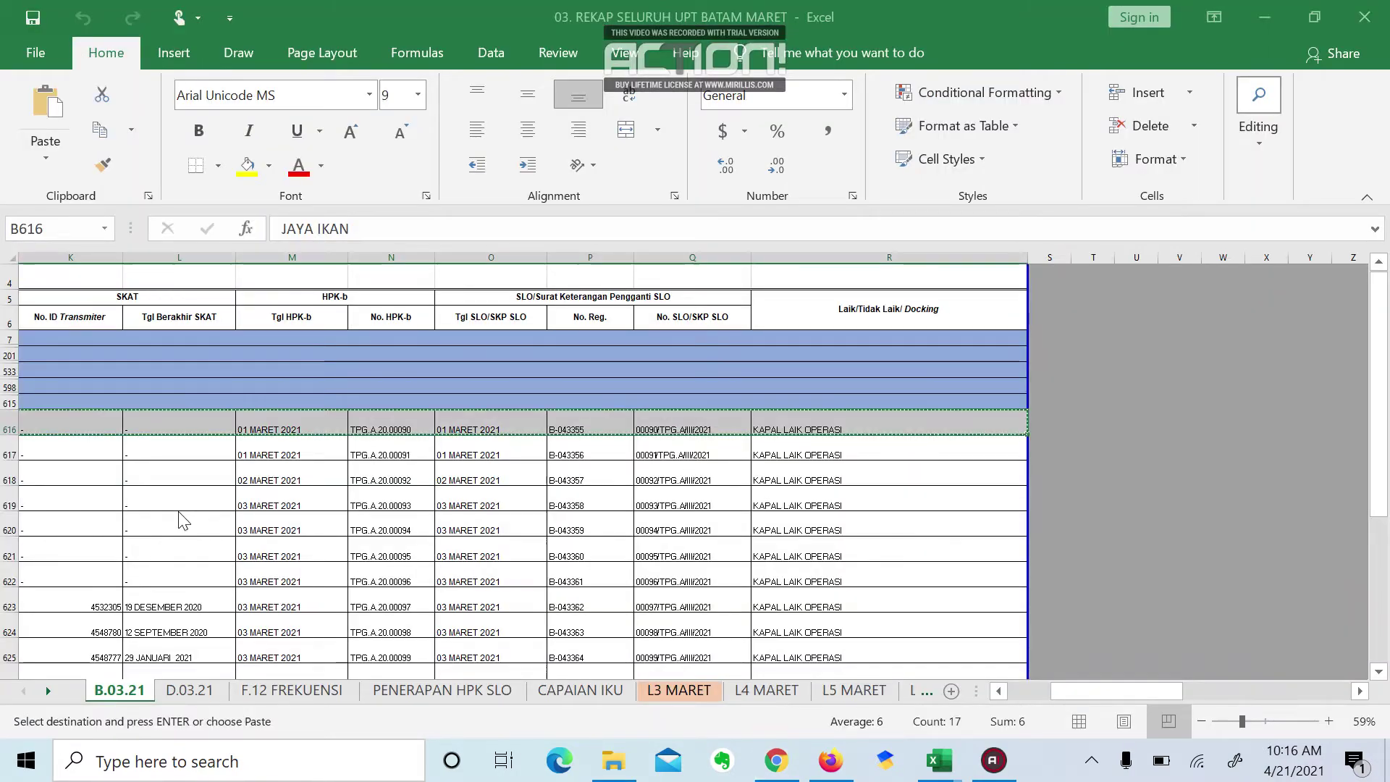
pyautogui.hscroll(5, 178, 507)
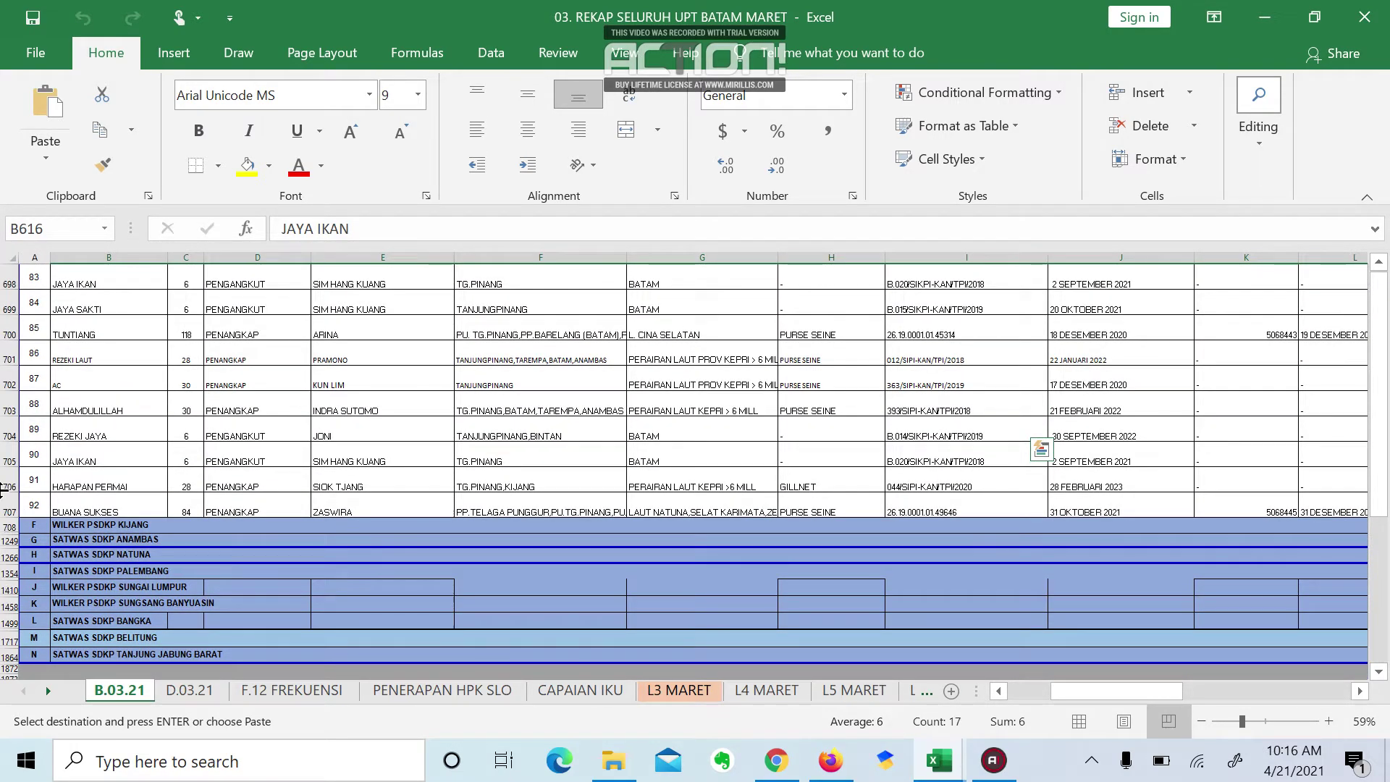
pyautogui.press('Right')
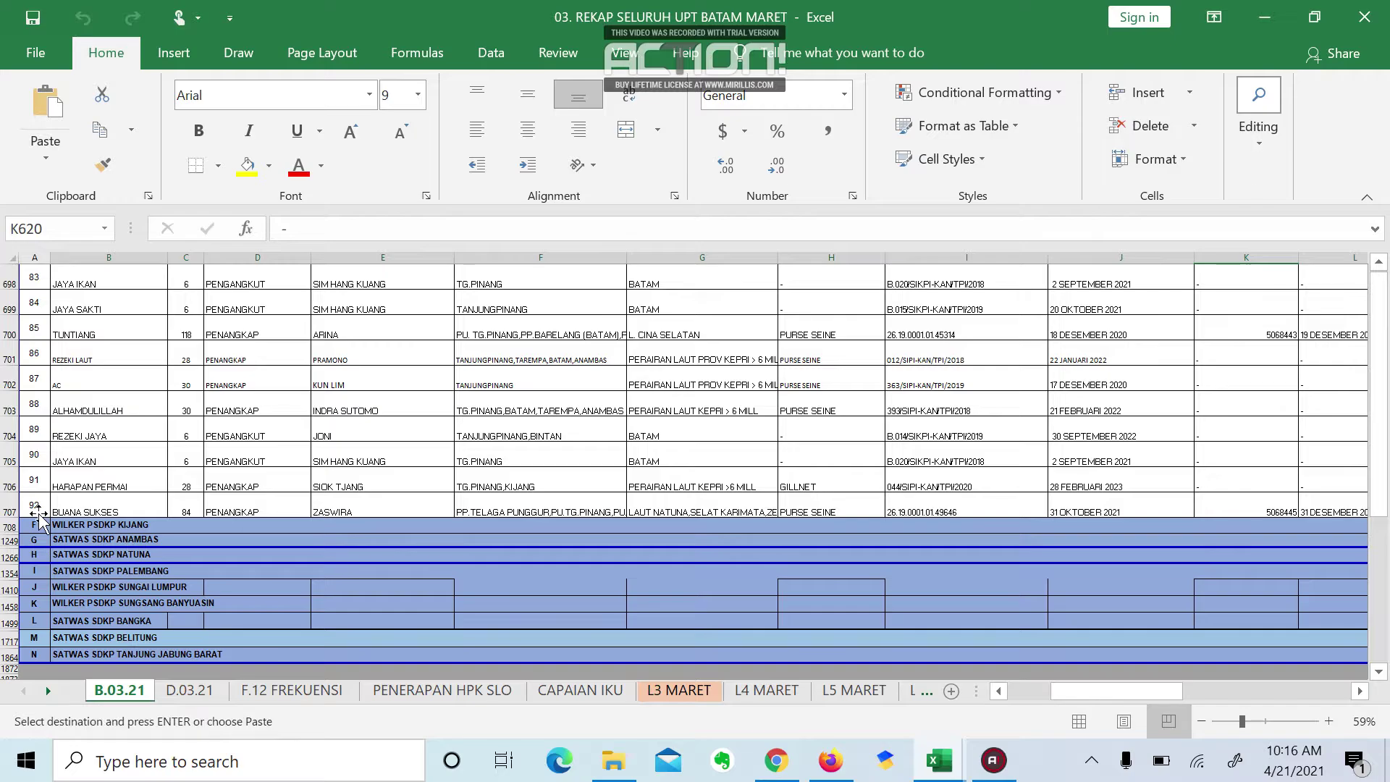
pyautogui.press('super+Tab')
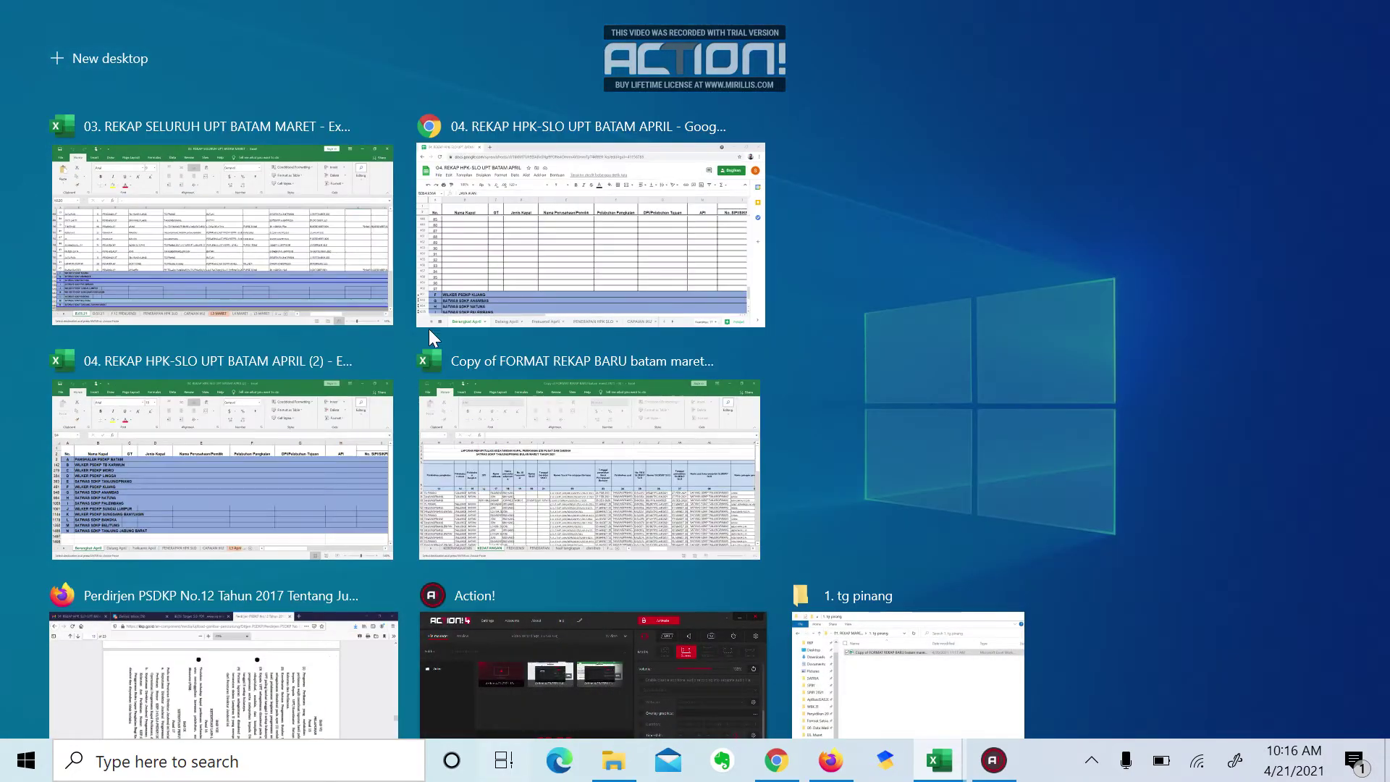
pyautogui.press('Escape')
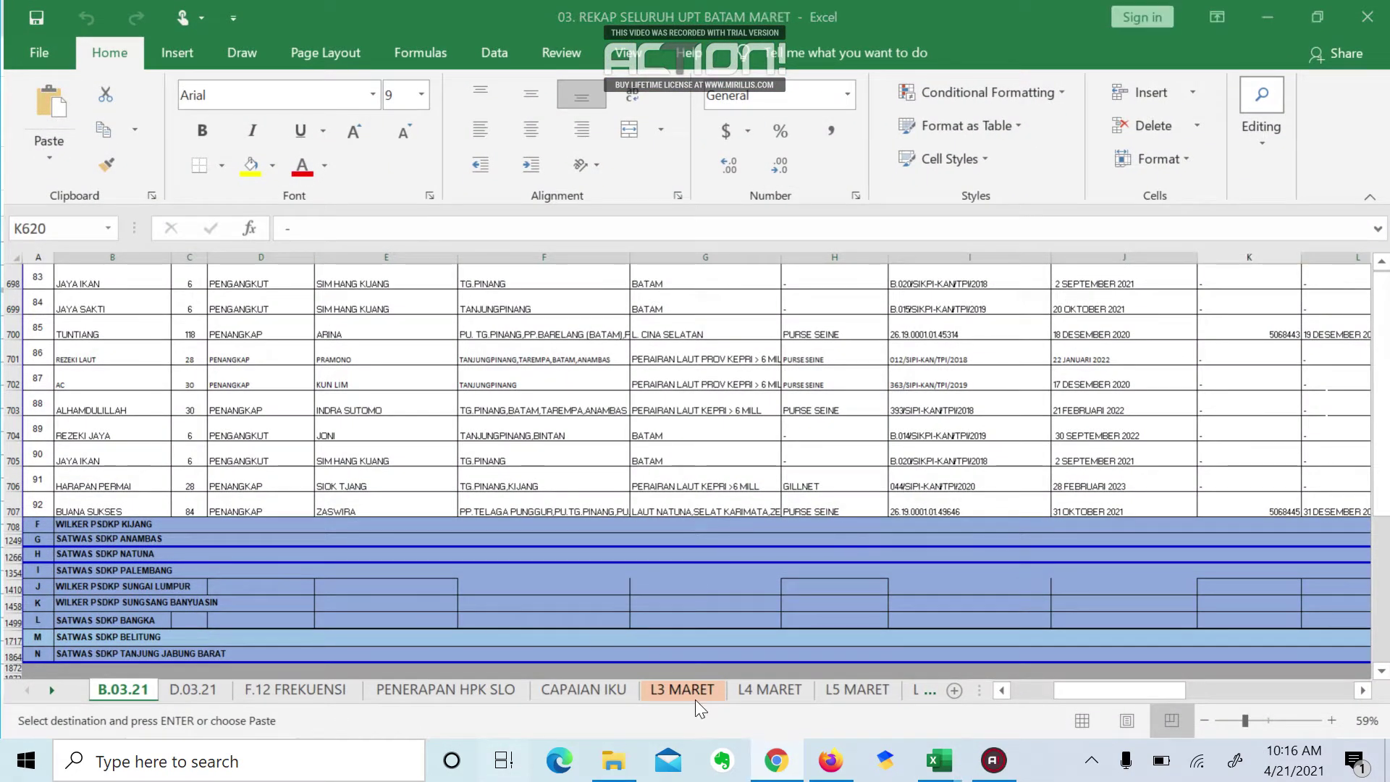
pyautogui.click(773, 767)
pyautogui.moveTo(770, 774)
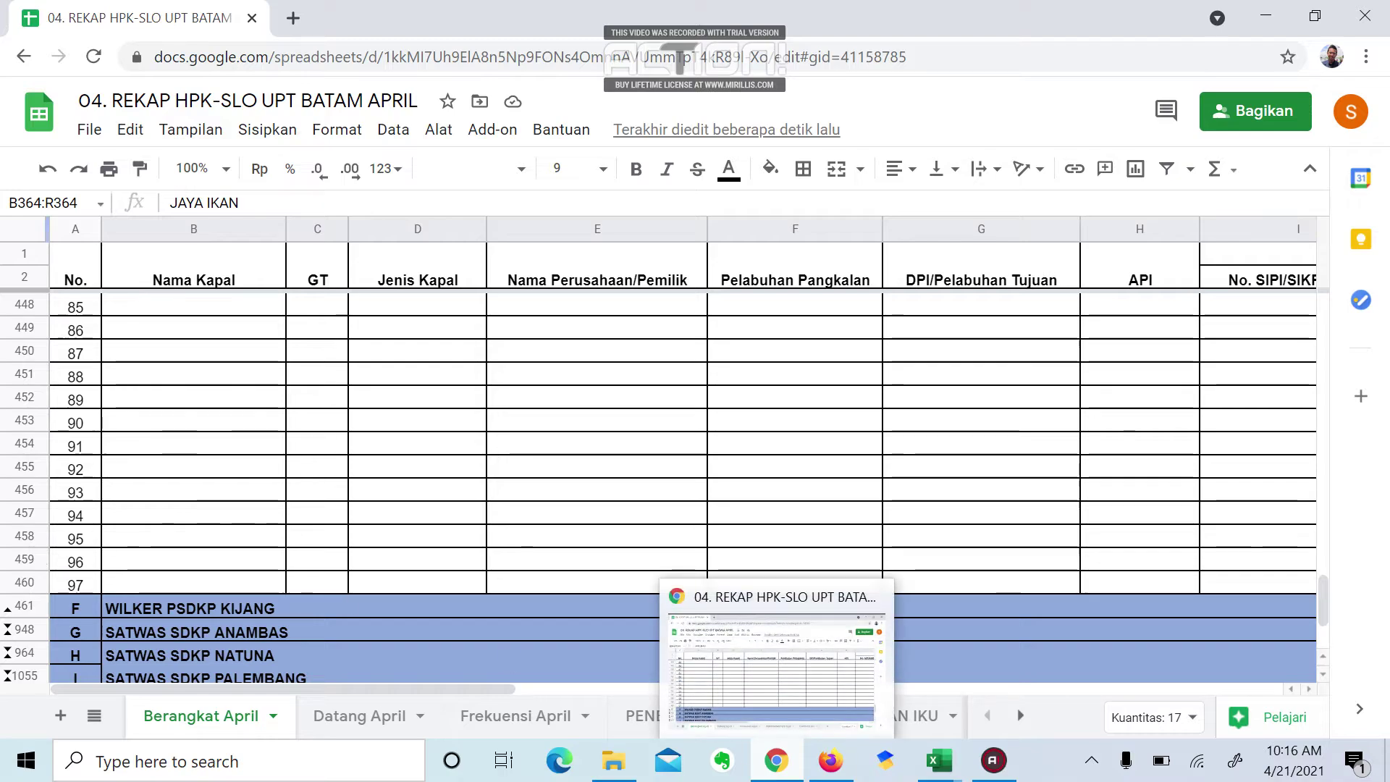
# Step: Insert four blank rows between numbers 88 and 89 in the SATWAS SDKP TANJUNGPINANG block, adding two rows at a time
pyautogui.click(23, 422)
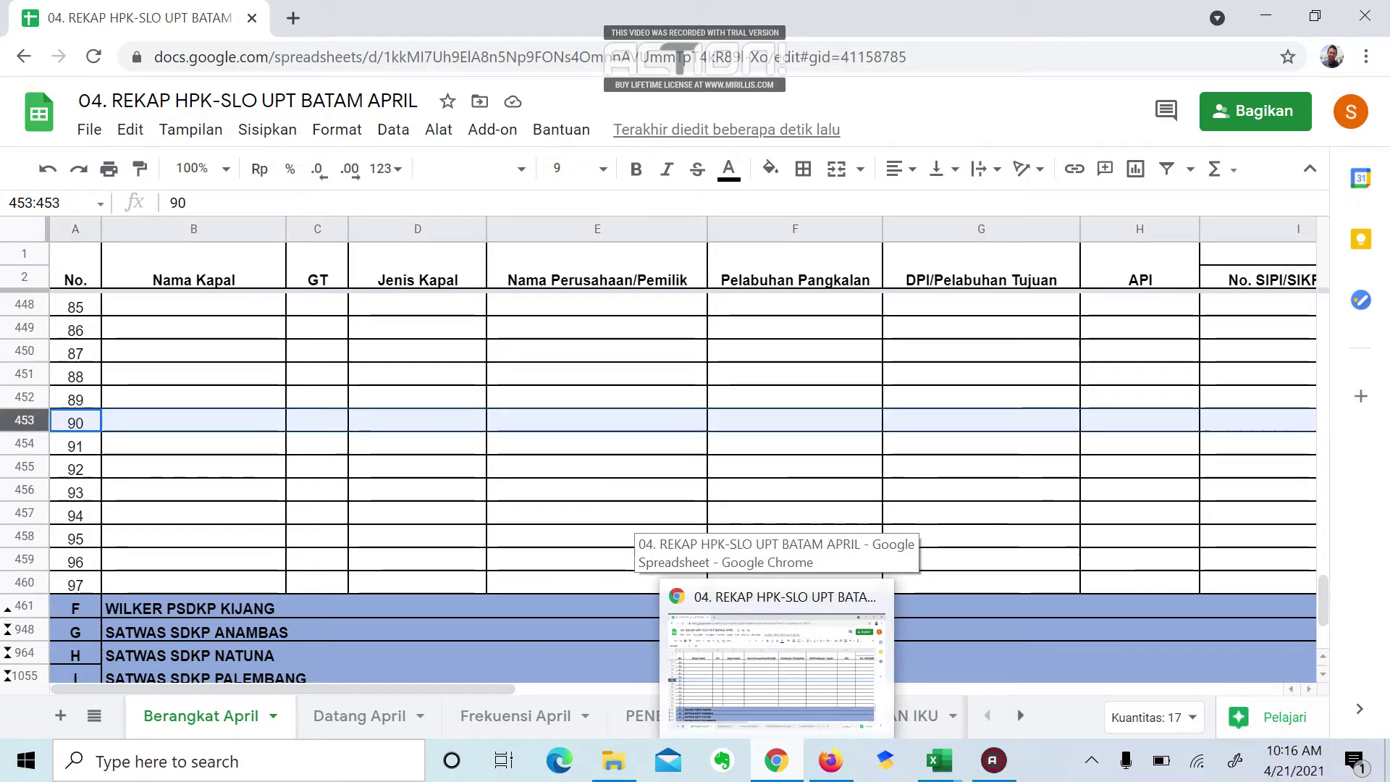
pyautogui.click(24, 397)
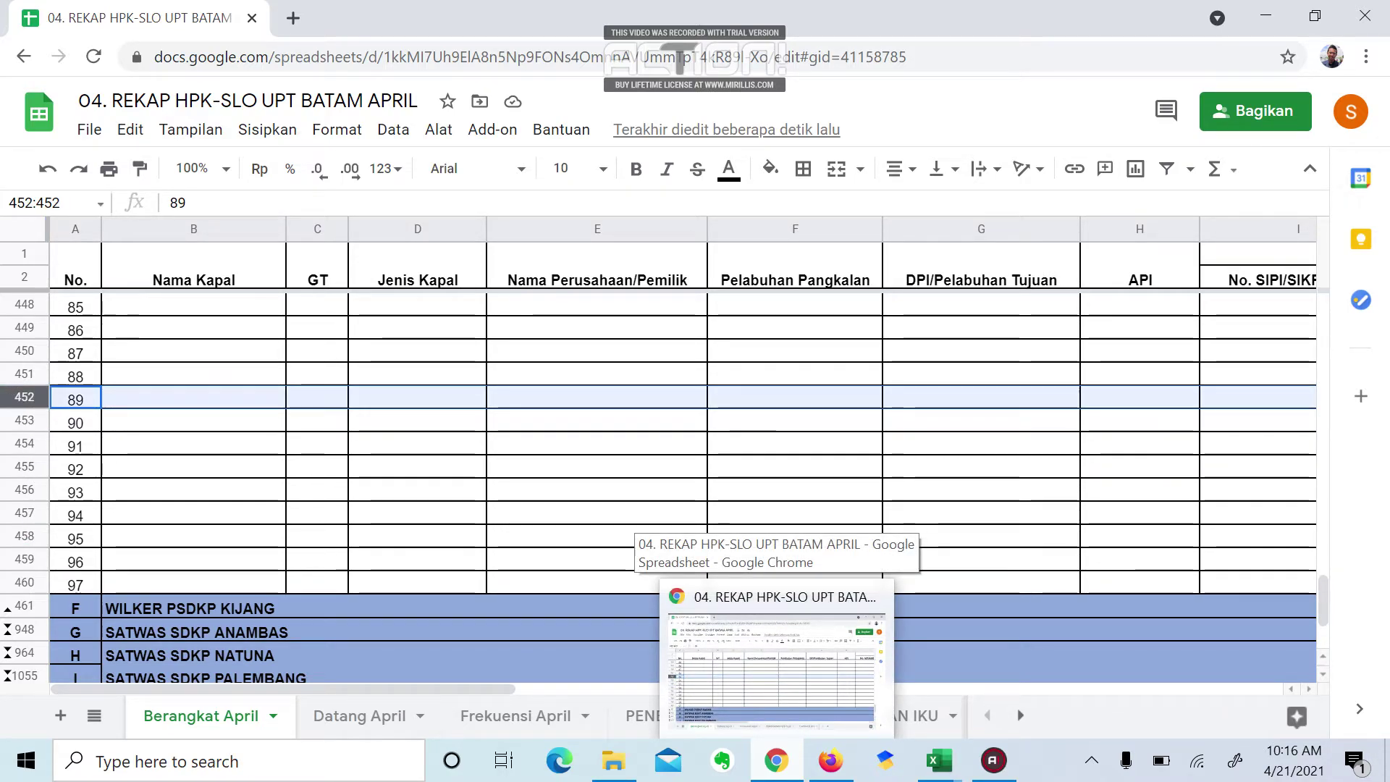
pyautogui.hotkey('shift', 'Down')
pyautogui.rightClick(24, 422)
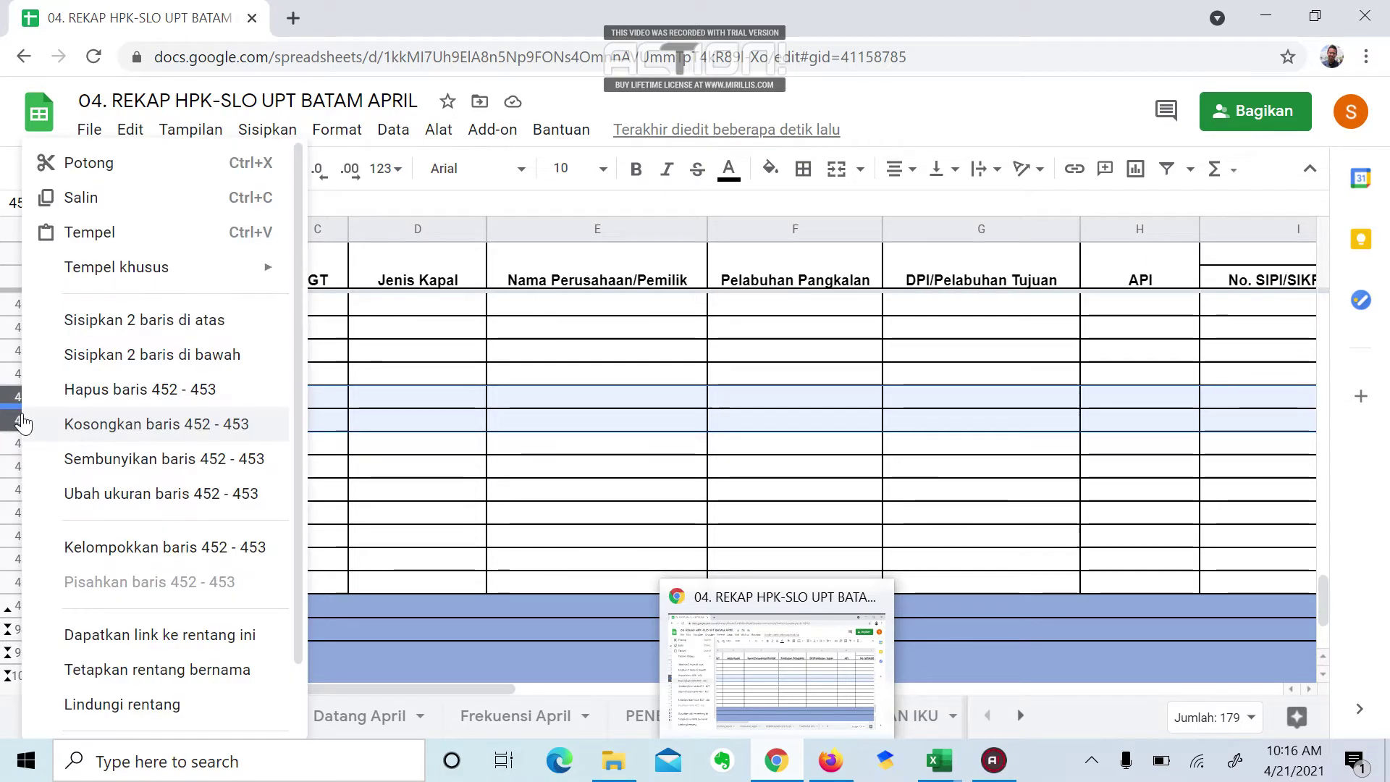
pyautogui.click(206, 332)
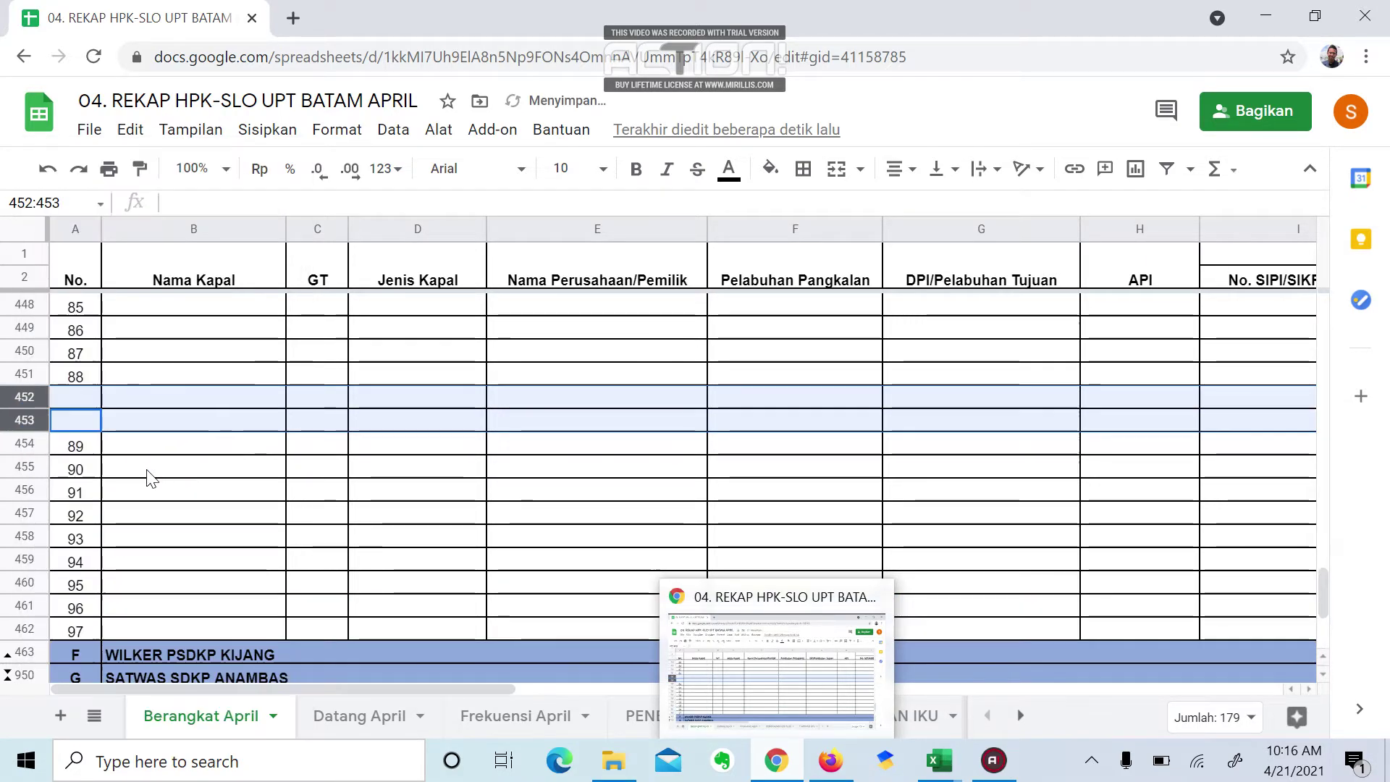
pyautogui.rightClick(85, 409)
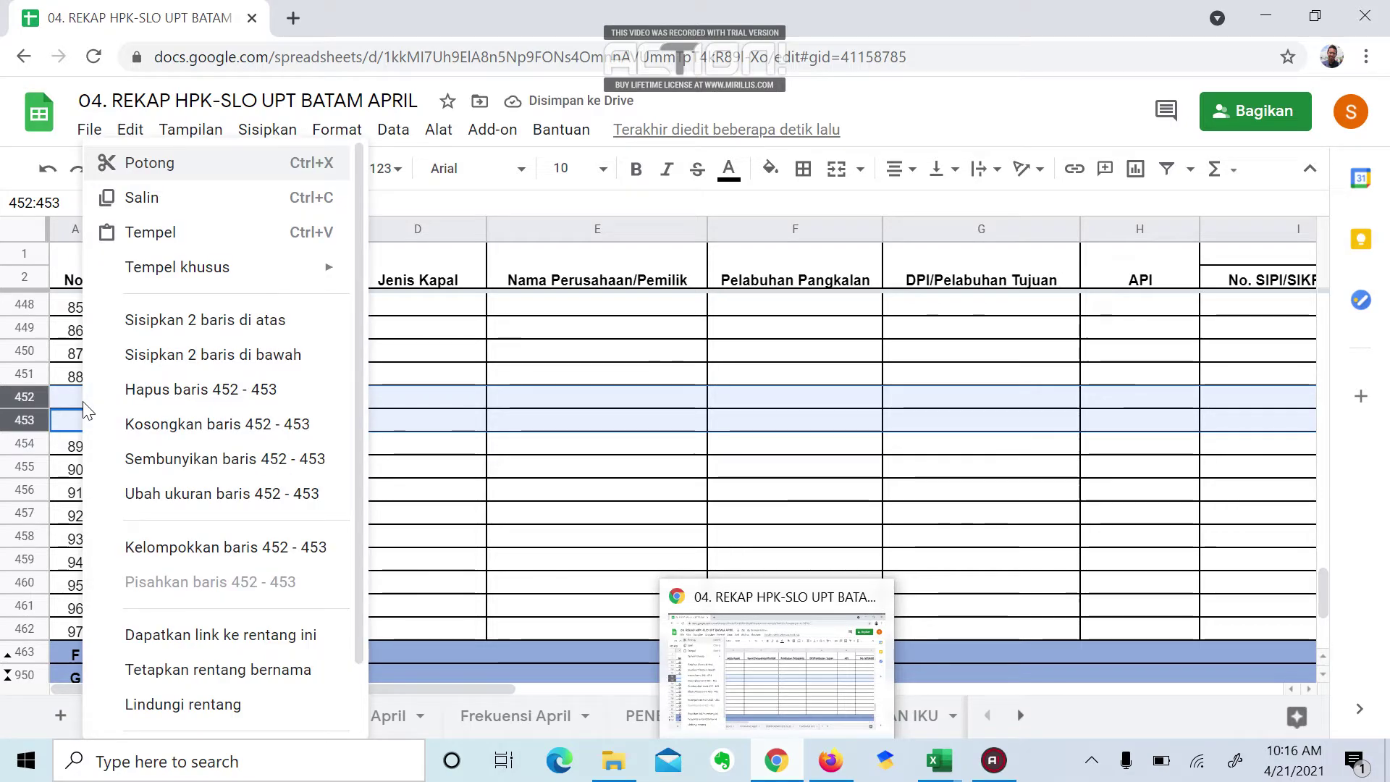
pyautogui.click(285, 356)
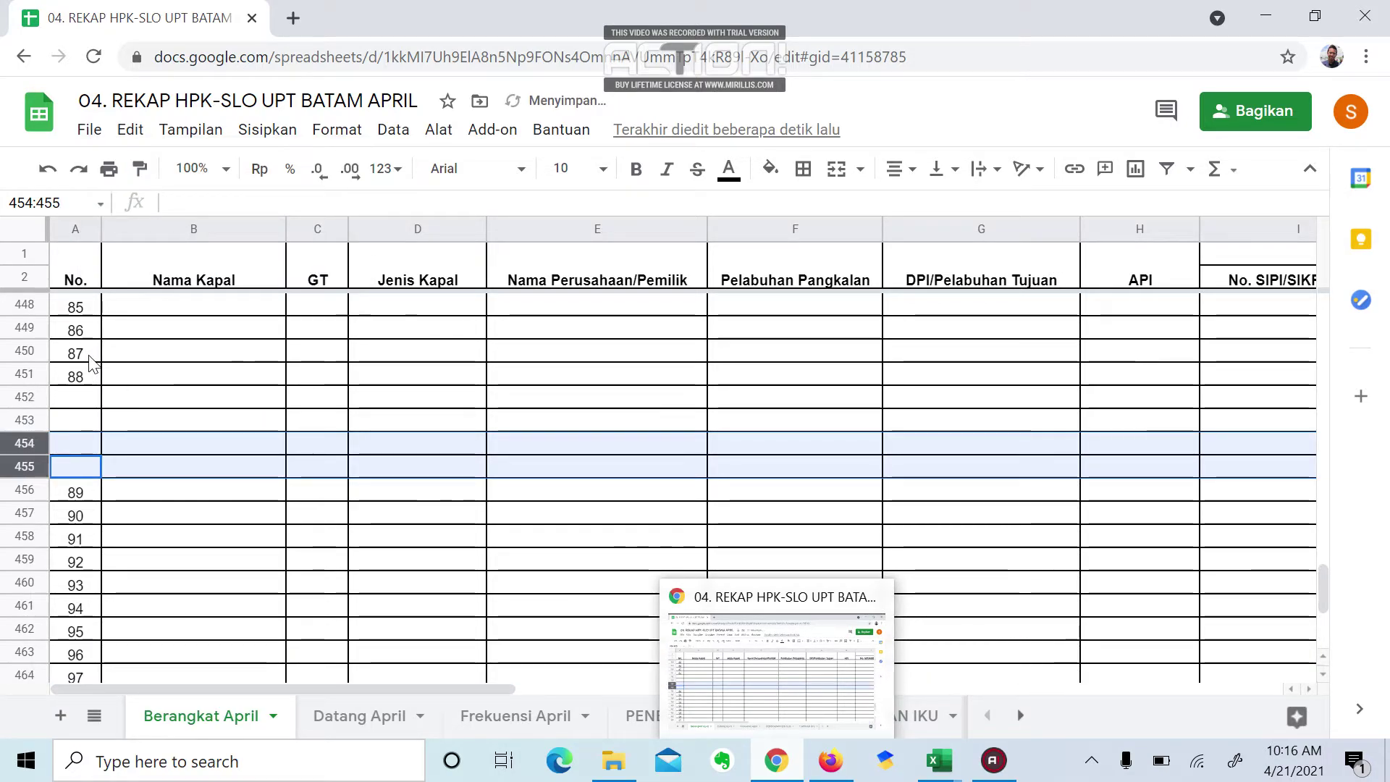
# Step: Continue the number series in column A from 87 and 88 through row 464, ending at 101
pyautogui.moveTo(90, 355); pyautogui.dragTo(92, 375)
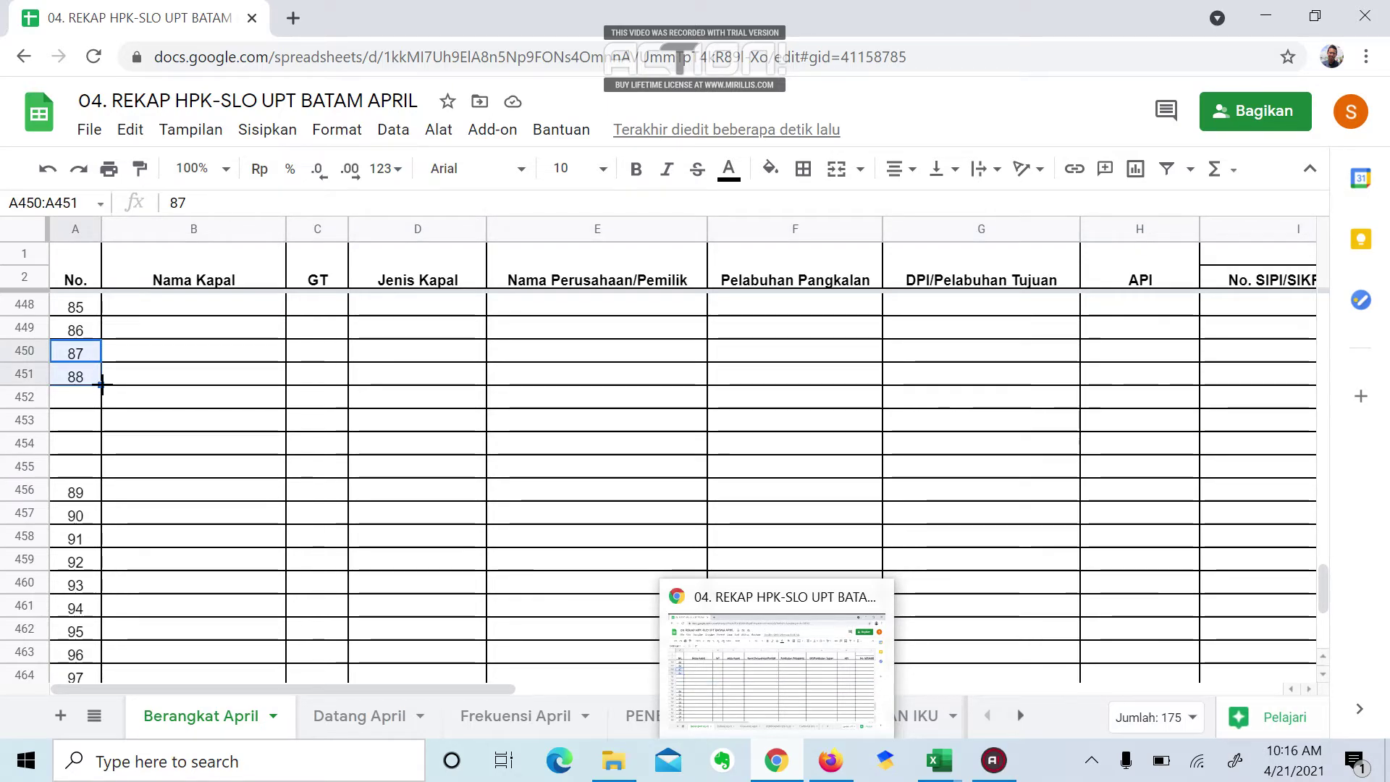
pyautogui.scroll(-2, 87, 587)
pyautogui.moveTo(81, 571); pyautogui.dragTo(172, 532)
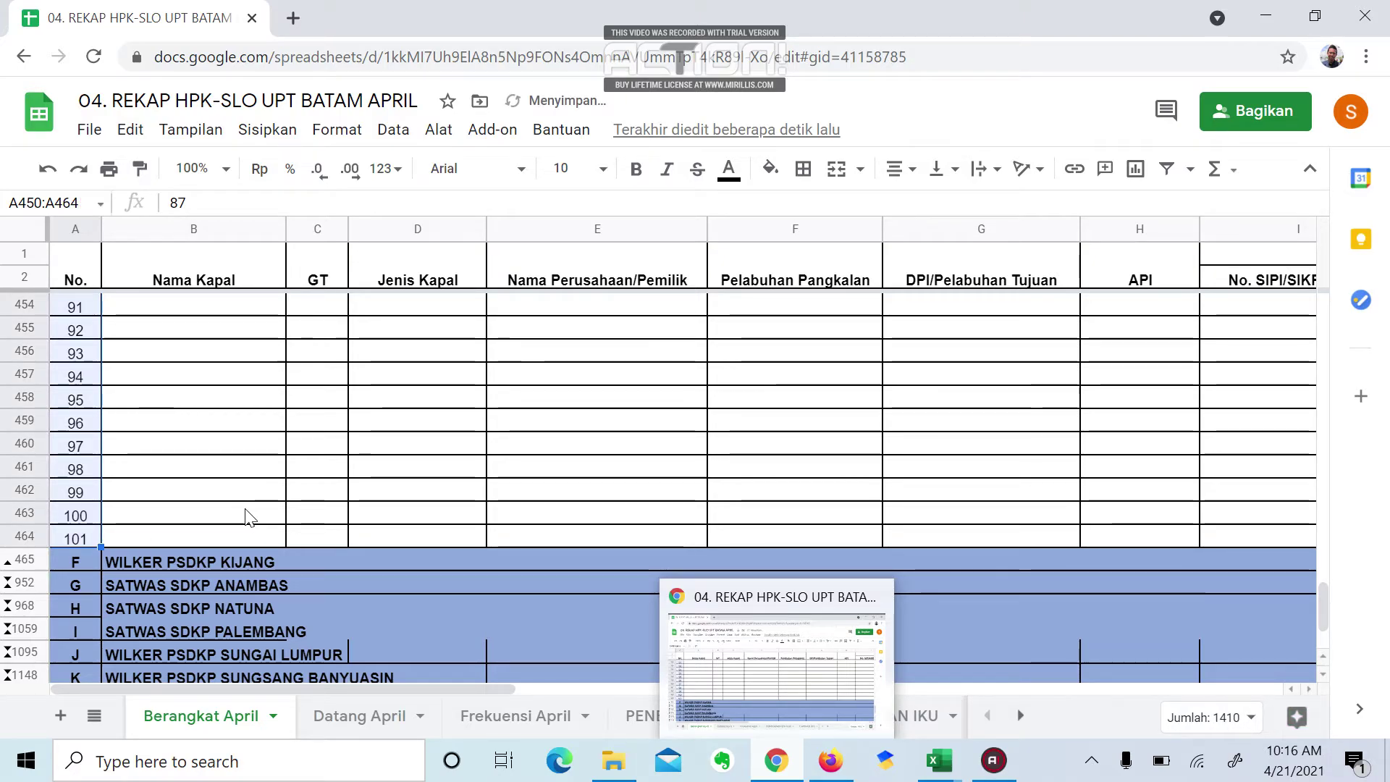
pyautogui.moveTo(596, 330); pyautogui.dragTo(596, 492)
pyautogui.scroll(3, 597, 492)
pyautogui.scroll(20, 597, 492)
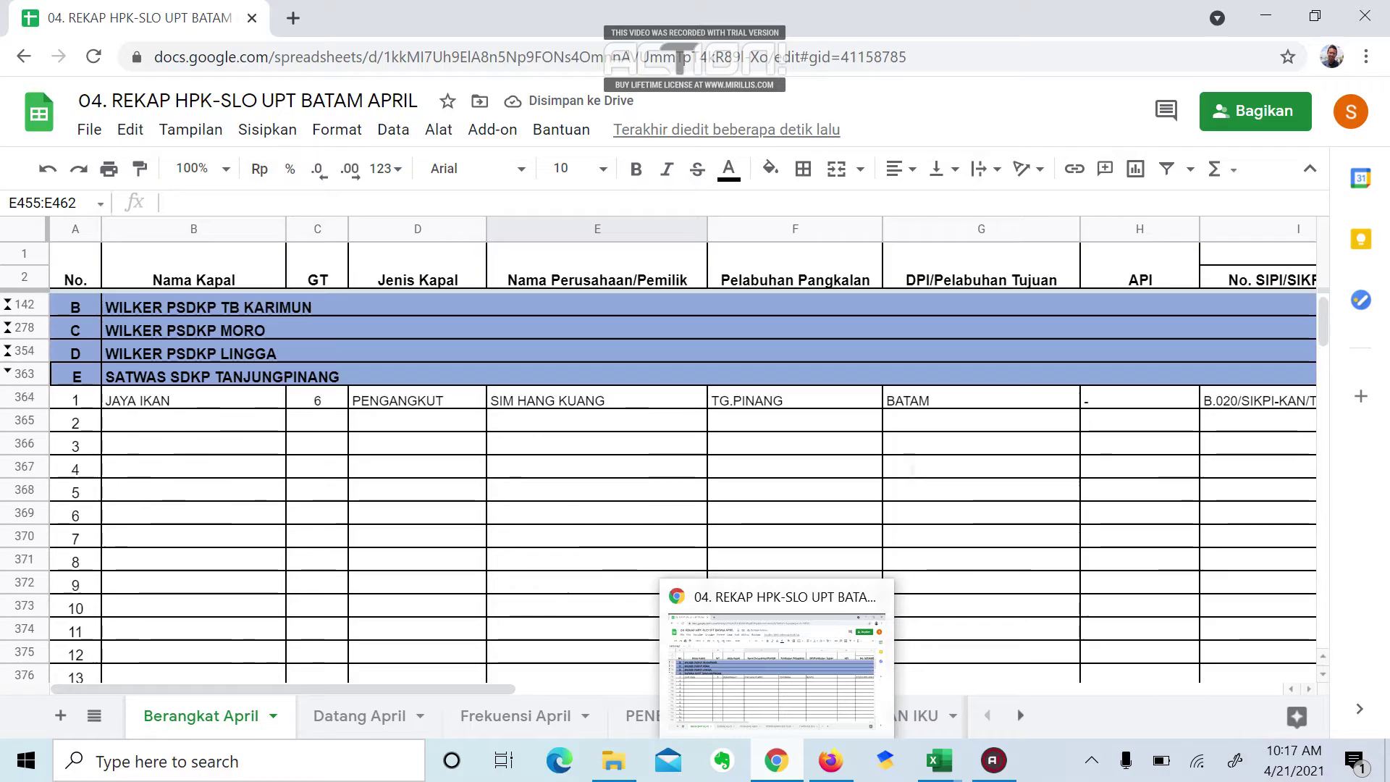
# Step: Copy B616:R707 from the March B.03.21 sheet, paste it into Berangkat April at B364, and check the pasted rows to the end
pyautogui.click(939, 760)
pyautogui.moveTo(90, 503); pyautogui.dragTo(157, 504)
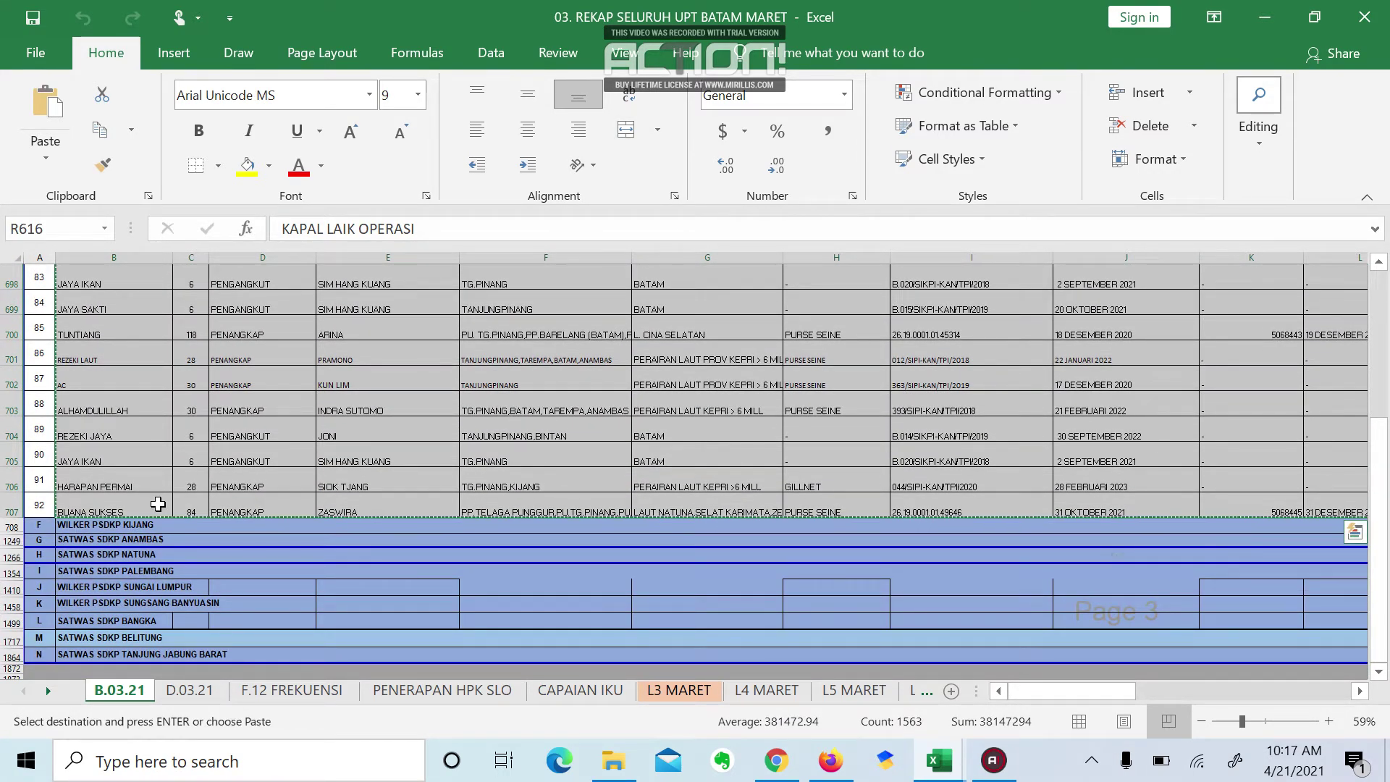
pyautogui.hotkey('alt', 'Tab')
pyautogui.click(159, 405)
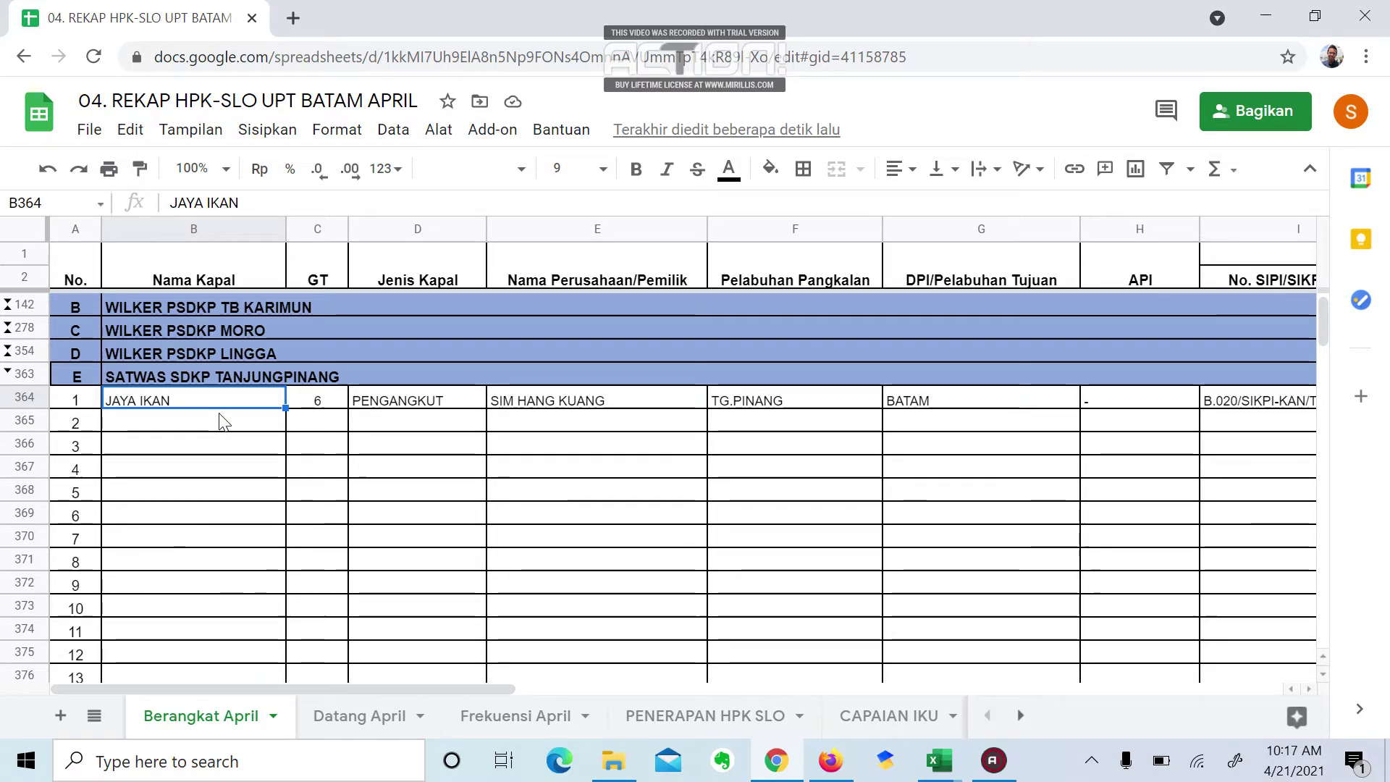
pyautogui.hotkey('ctrl', 'v')
pyautogui.scroll(-6, 223, 421)
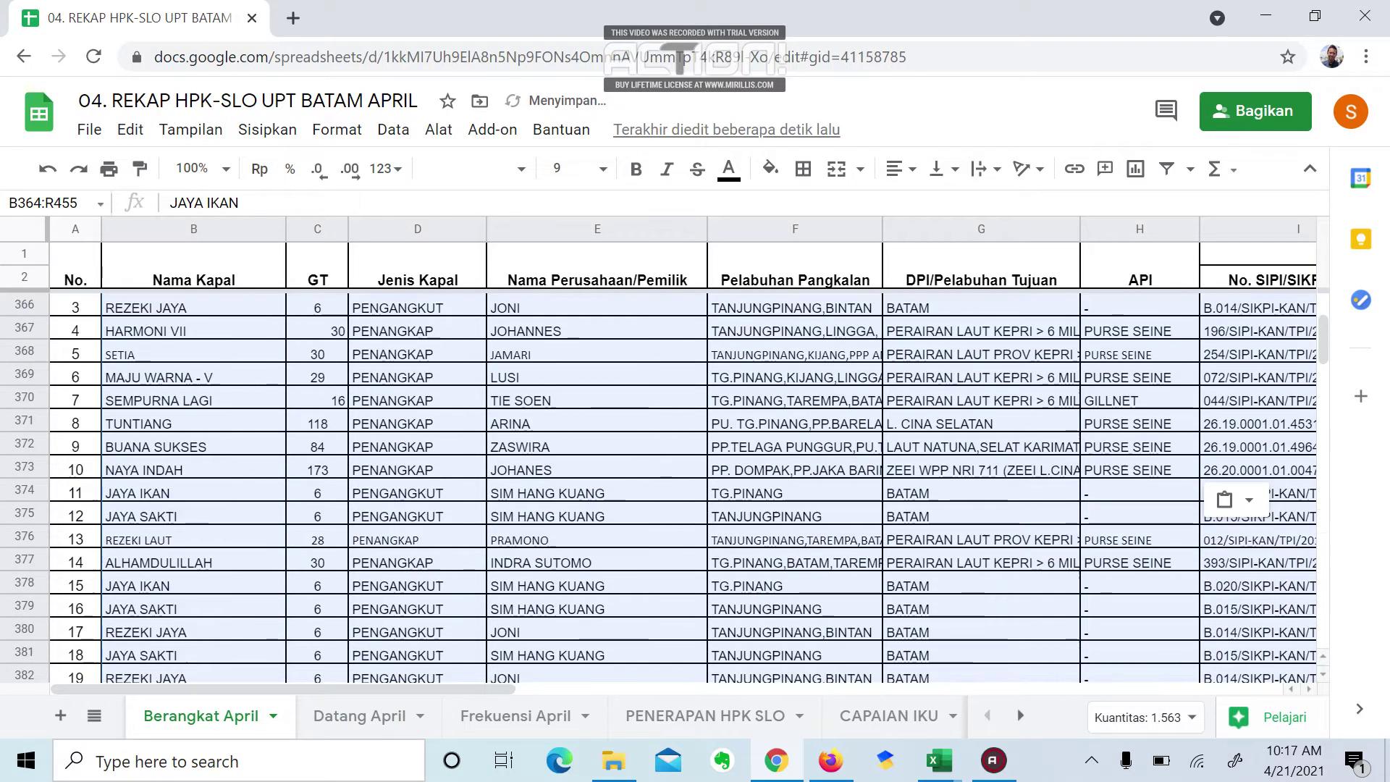
pyautogui.moveTo(418, 354); pyautogui.dragTo(418, 516)
pyautogui.scroll(-14, 417, 516)
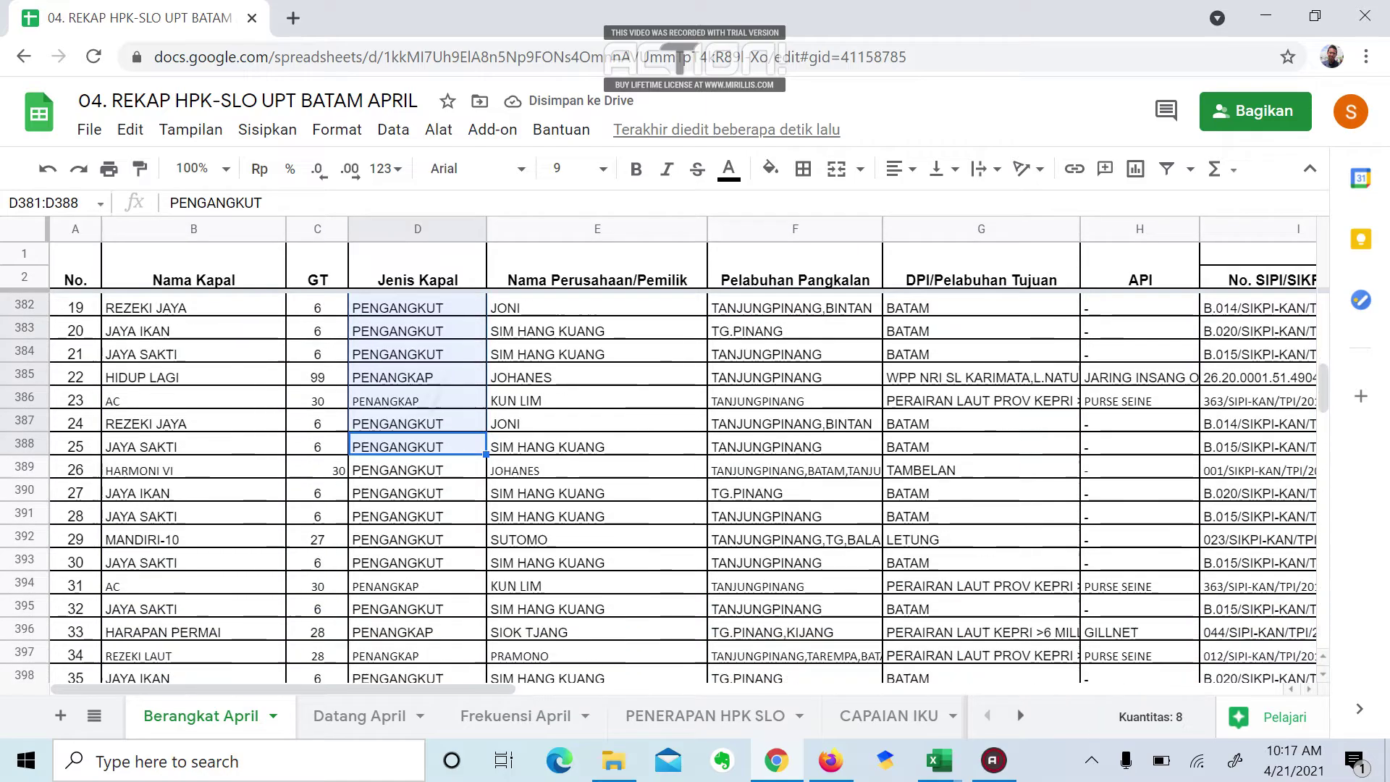
pyautogui.scroll(-10, 669, 492)
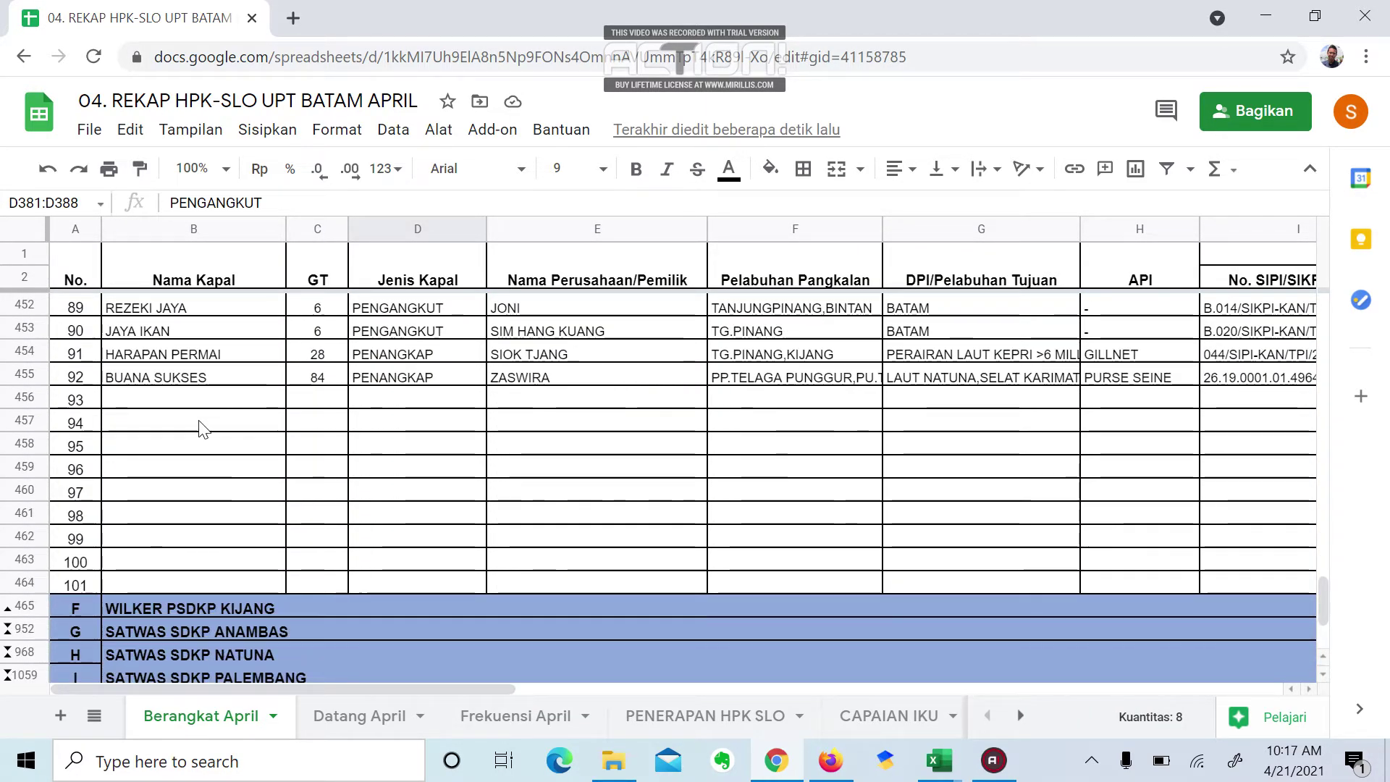
# Step: Undo the paste of the March vessel records and the renumbering of column A on the Berangkat April sheet
pyautogui.moveTo(25, 582); pyautogui.dragTo(25, 400)
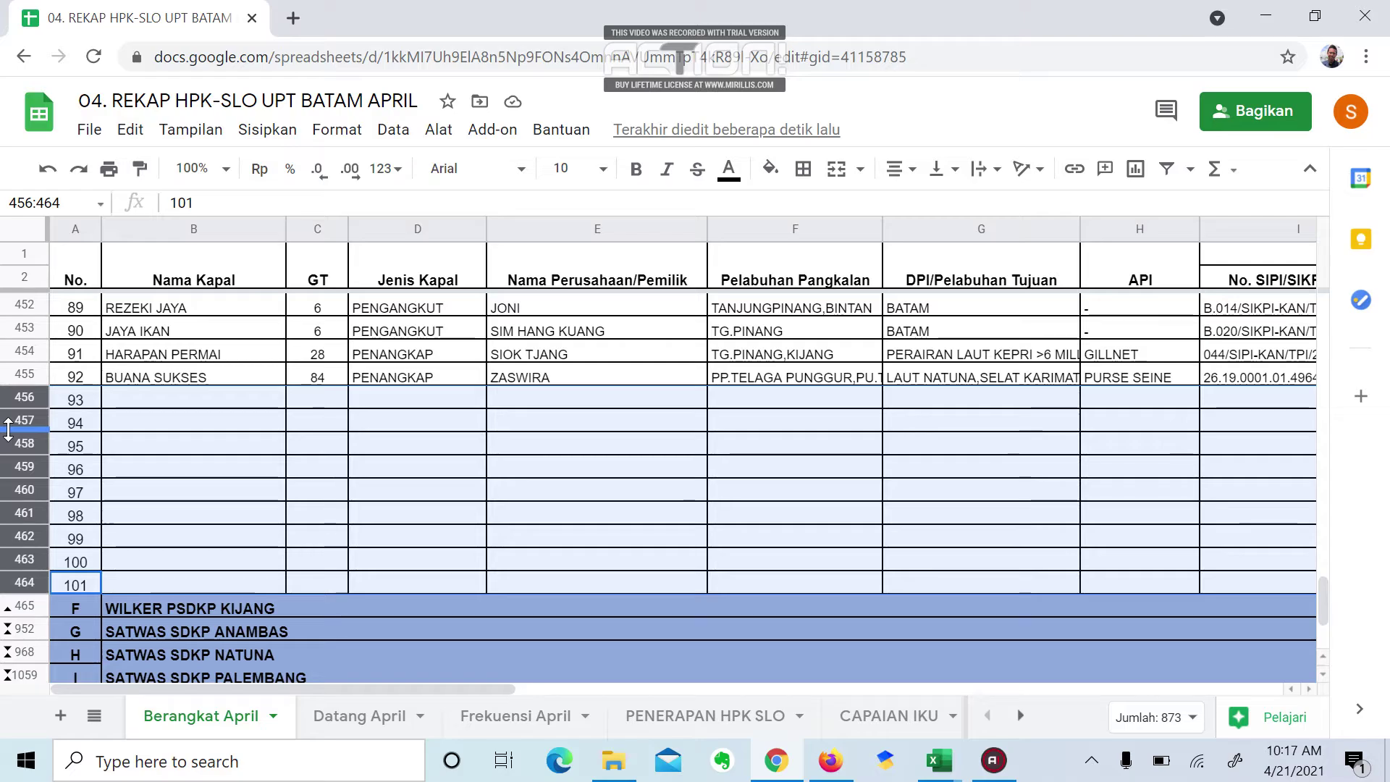
pyautogui.click(310, 512)
pyautogui.hotkey('ctrl', 'z')
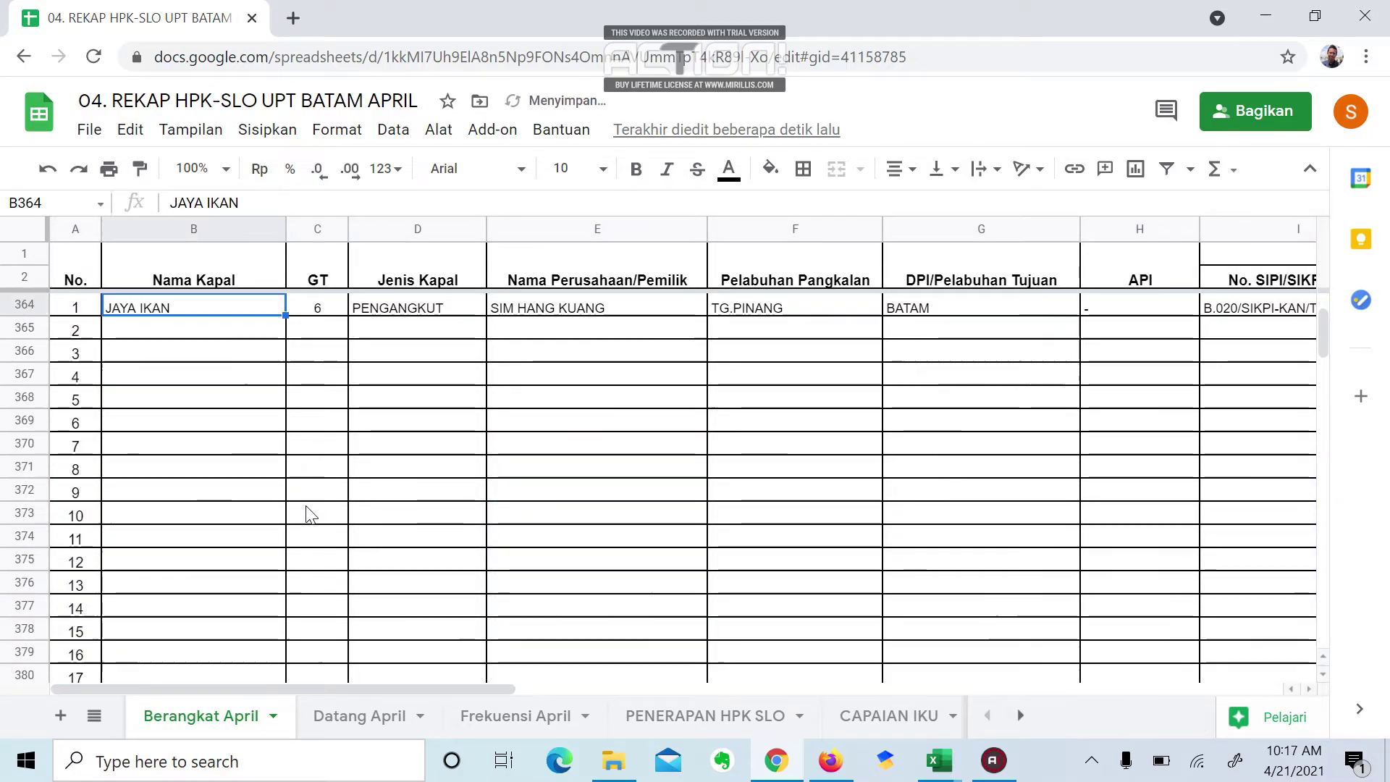
pyautogui.hotkey('ctrl', 'z')
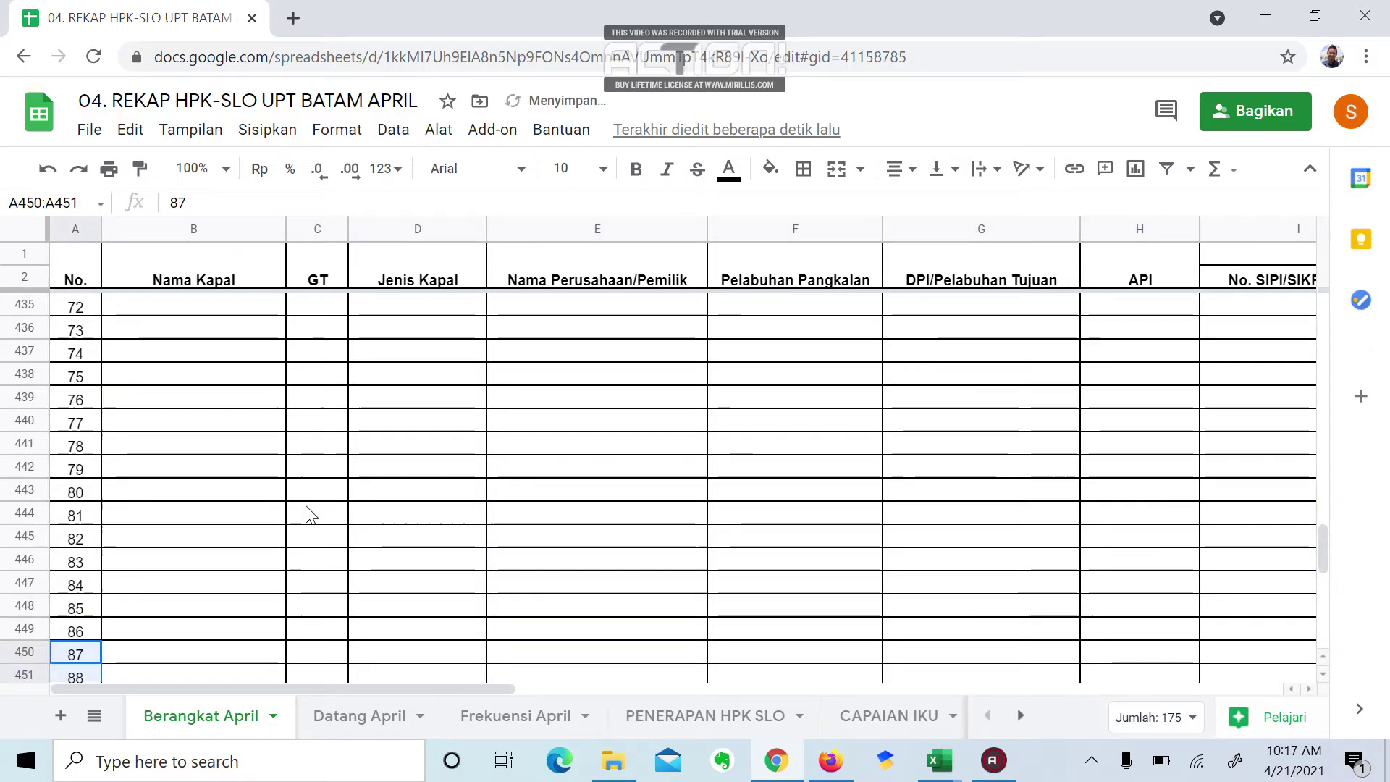
pyautogui.click(1258, 17)
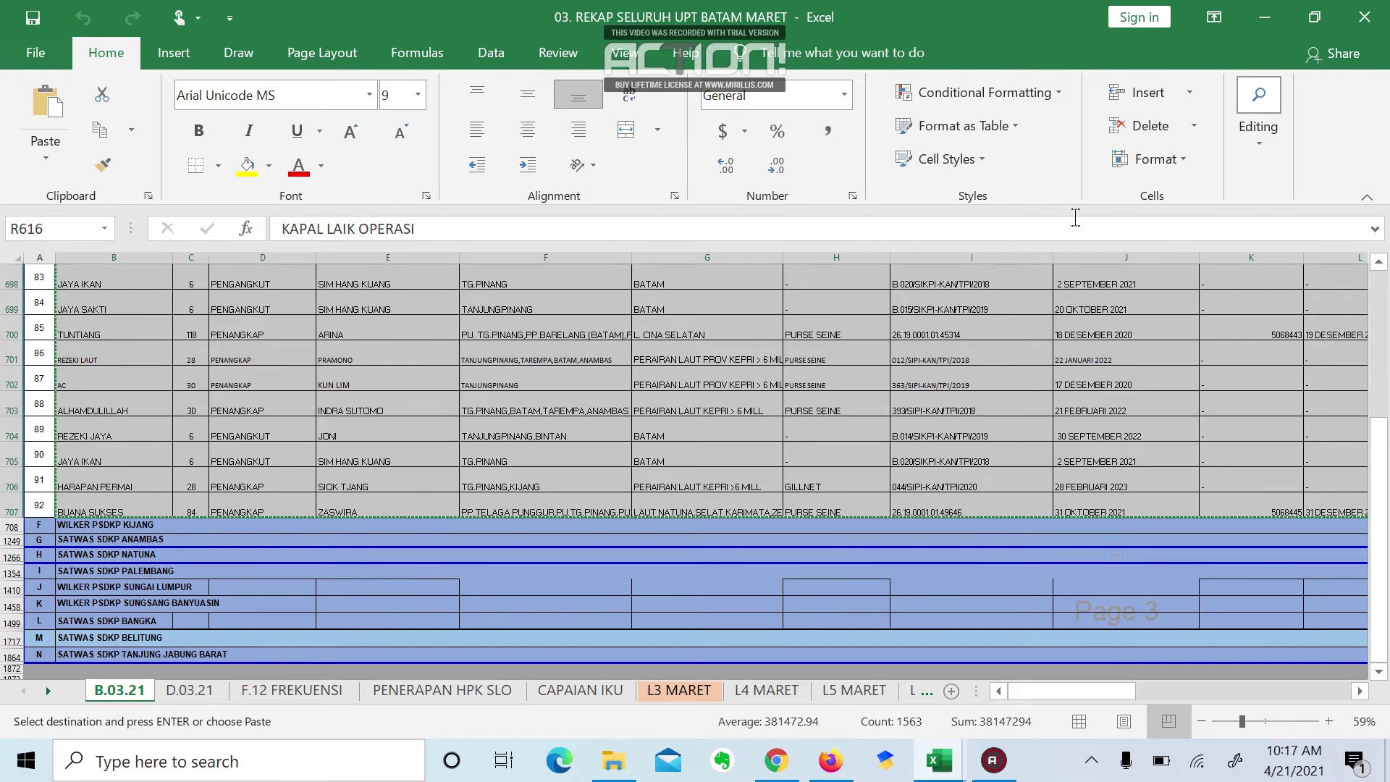
pyautogui.click(577, 395)
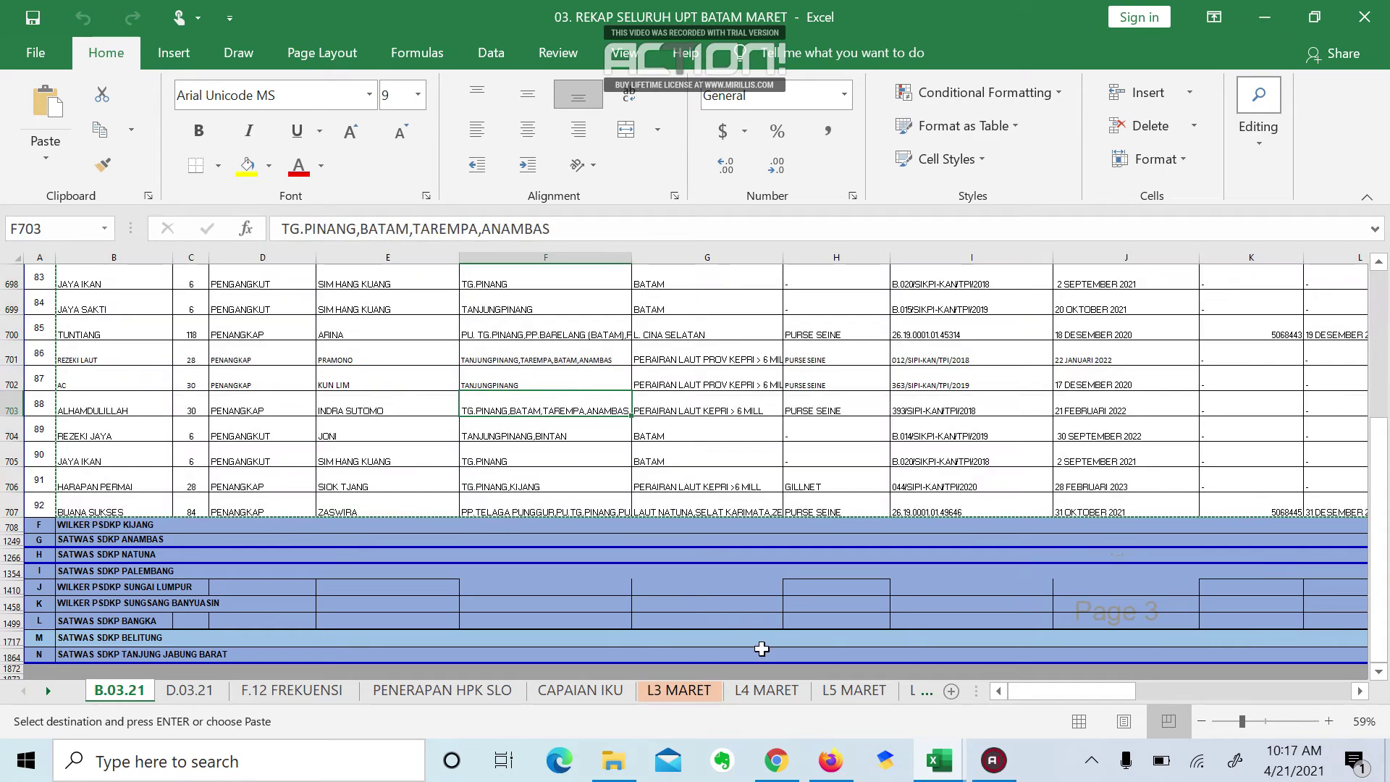
pyautogui.click(779, 760)
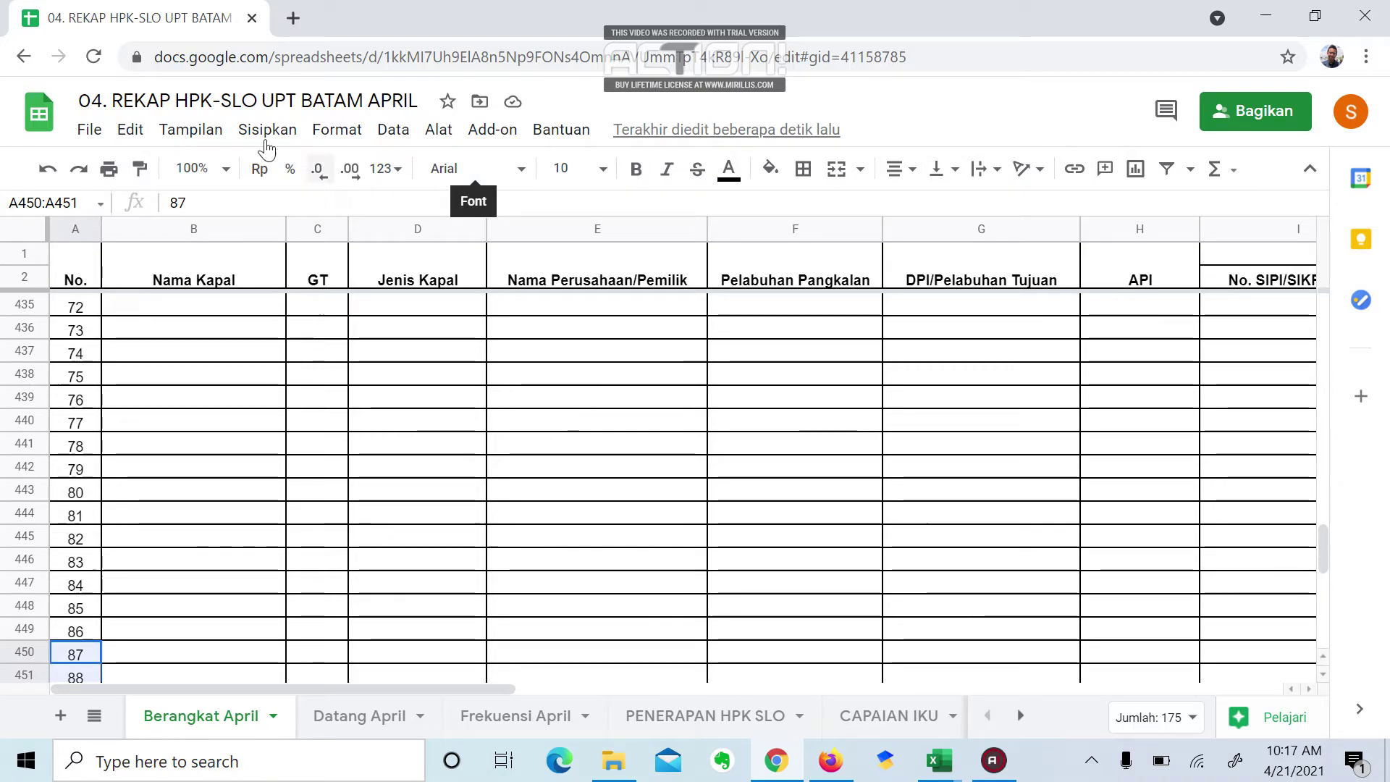
# Step: Show the recap's download formats, including Microsoft Excel (.xlsx), and switch to the offline copy in Excel
pyautogui.click(87, 131)
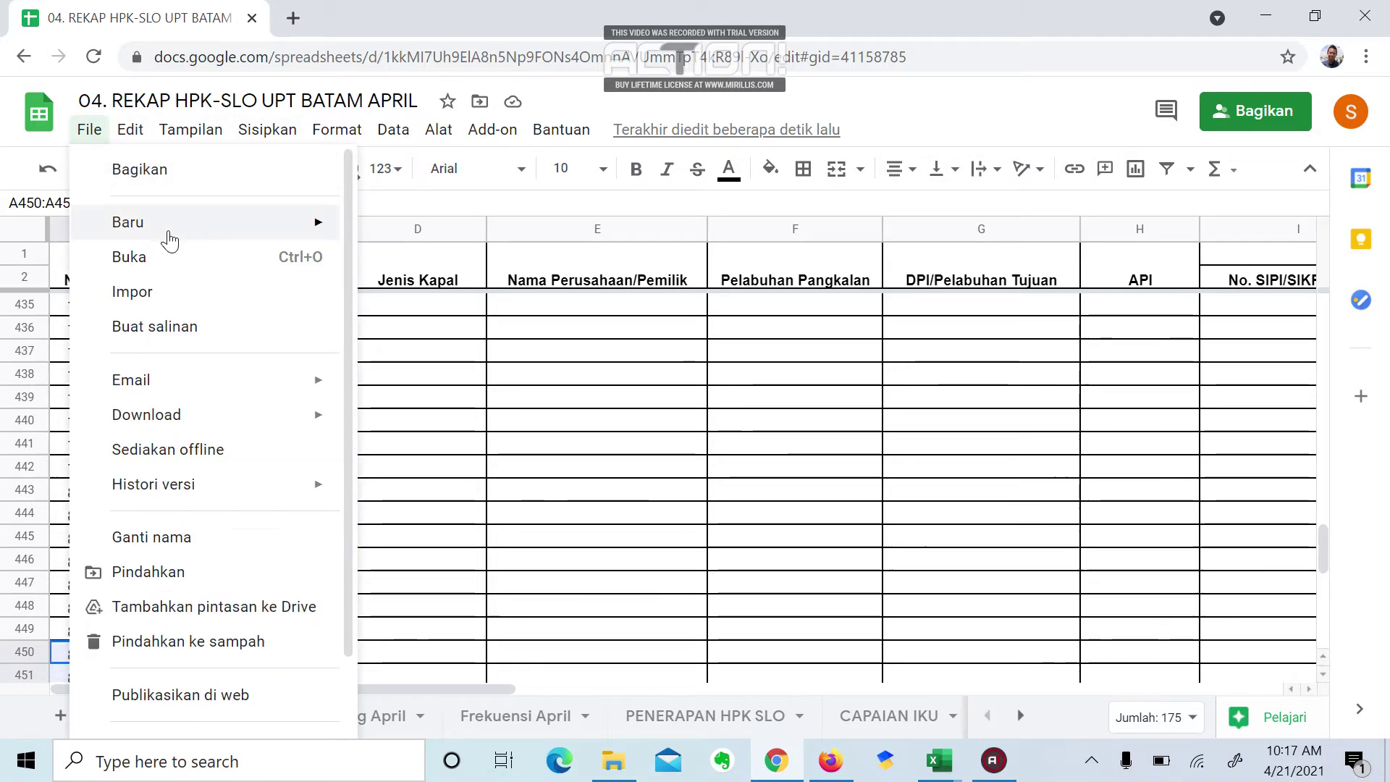
pyautogui.moveTo(190, 418)
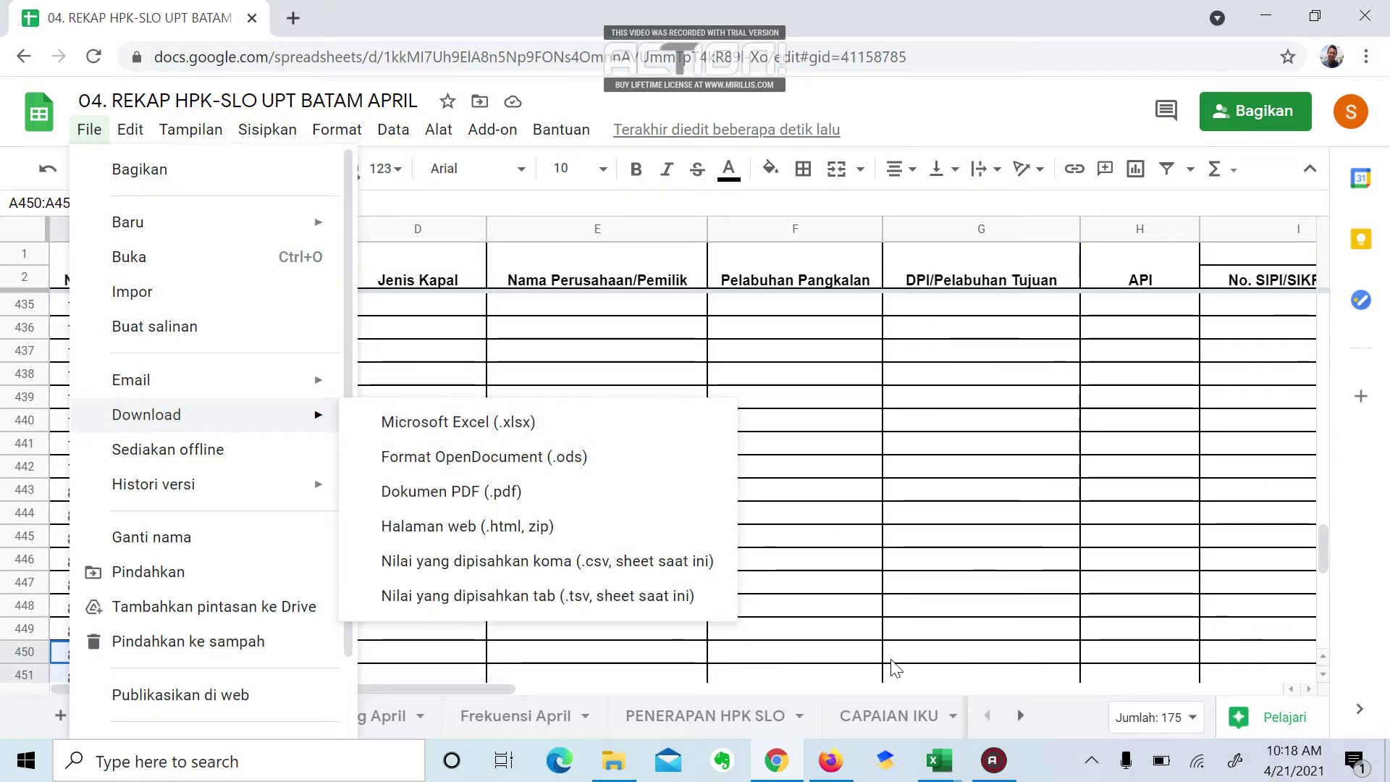
pyautogui.click(939, 760)
pyautogui.click(1173, 674)
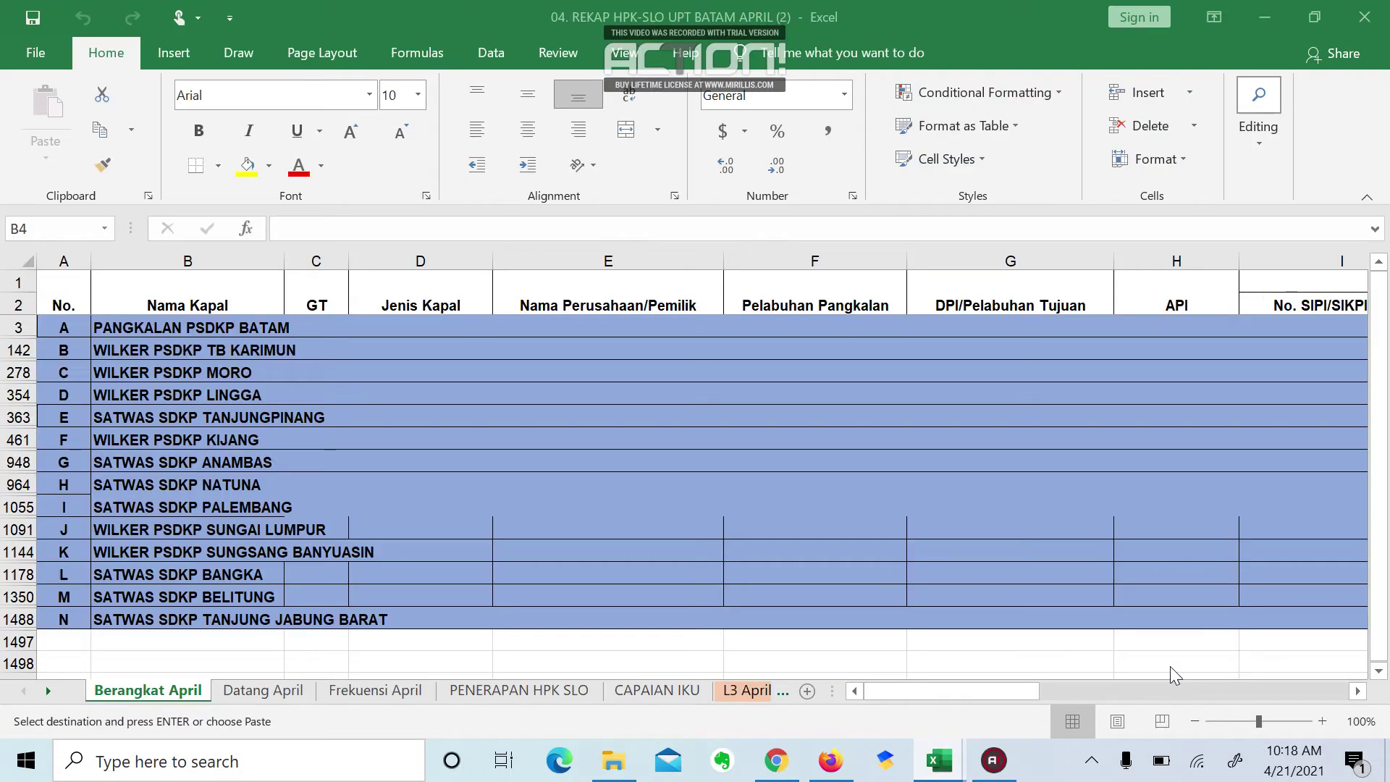
# Step: Unhide the rows between SATWAS SDKP TANJUNGPINANG and WILKER PSDKP KIJANG on the Berangkat April sheet and return to the block's first rows
pyautogui.moveTo(19, 439); pyautogui.dragTo(9, 422)
pyautogui.rightClick(9, 423)
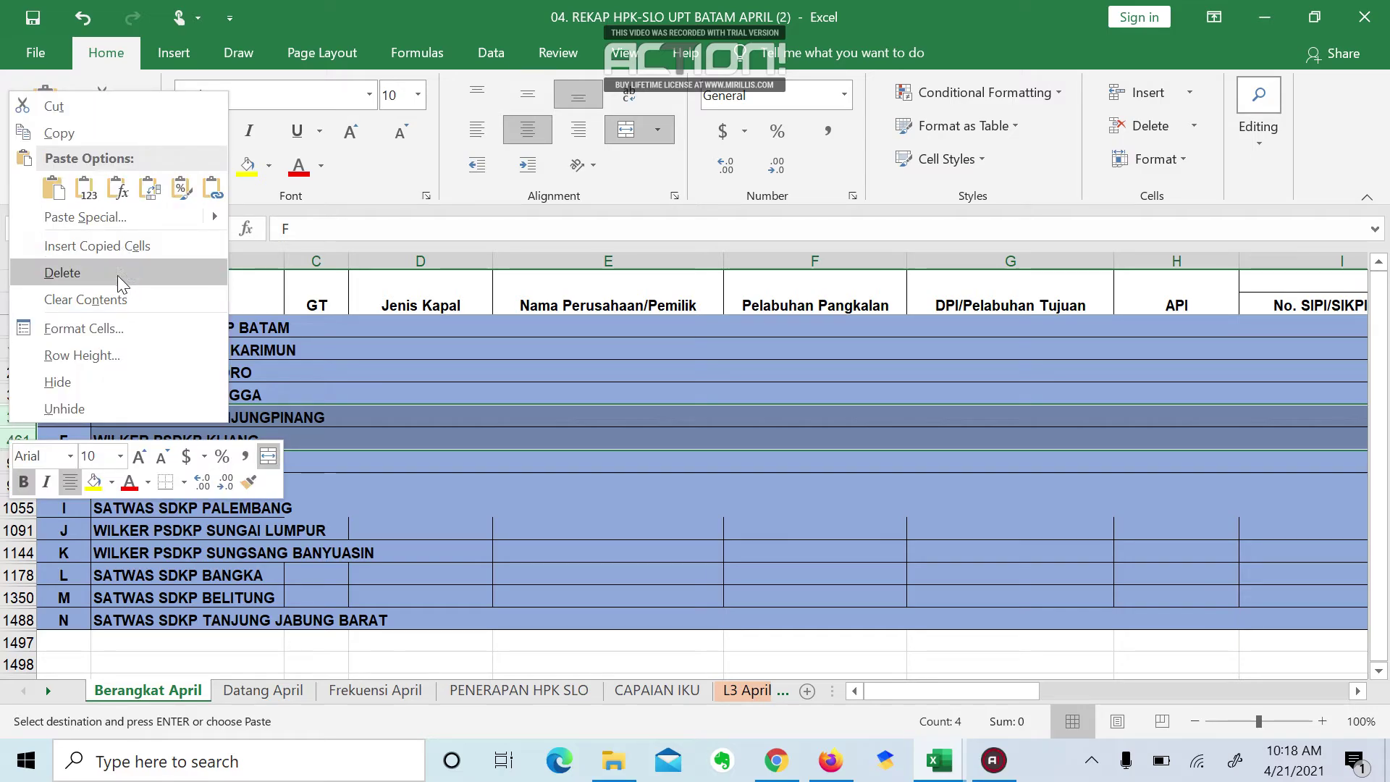
pyautogui.click(125, 409)
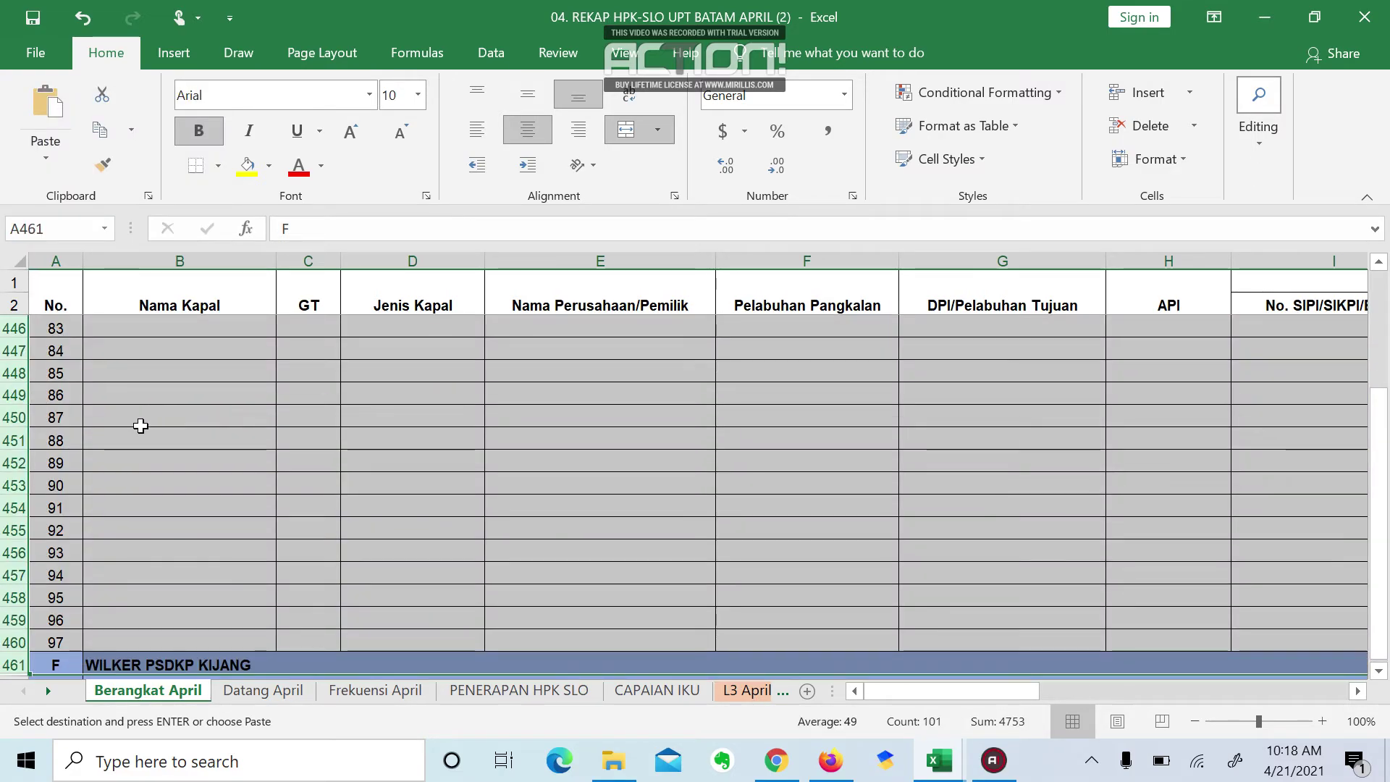
pyautogui.click(155, 362)
pyautogui.scroll(20, 684, 498)
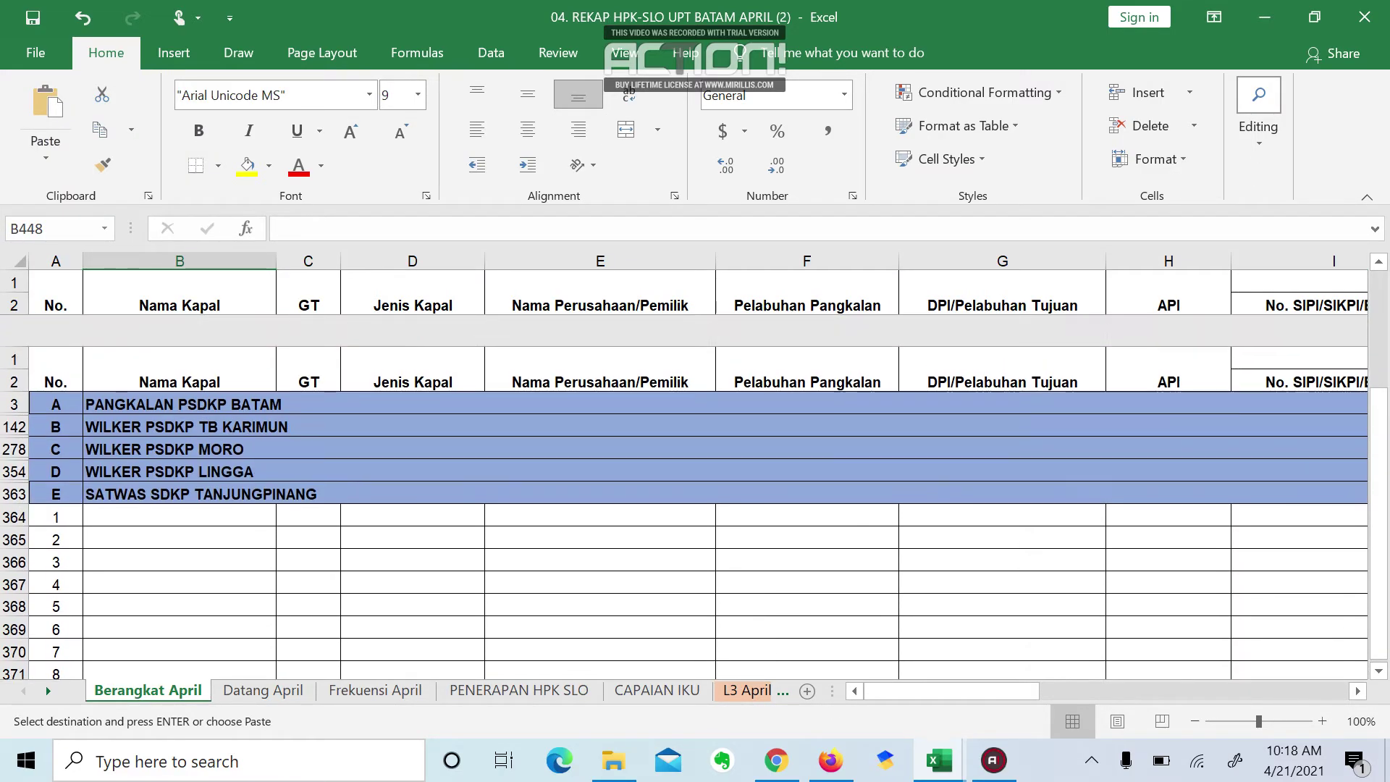
pyautogui.click(180, 483)
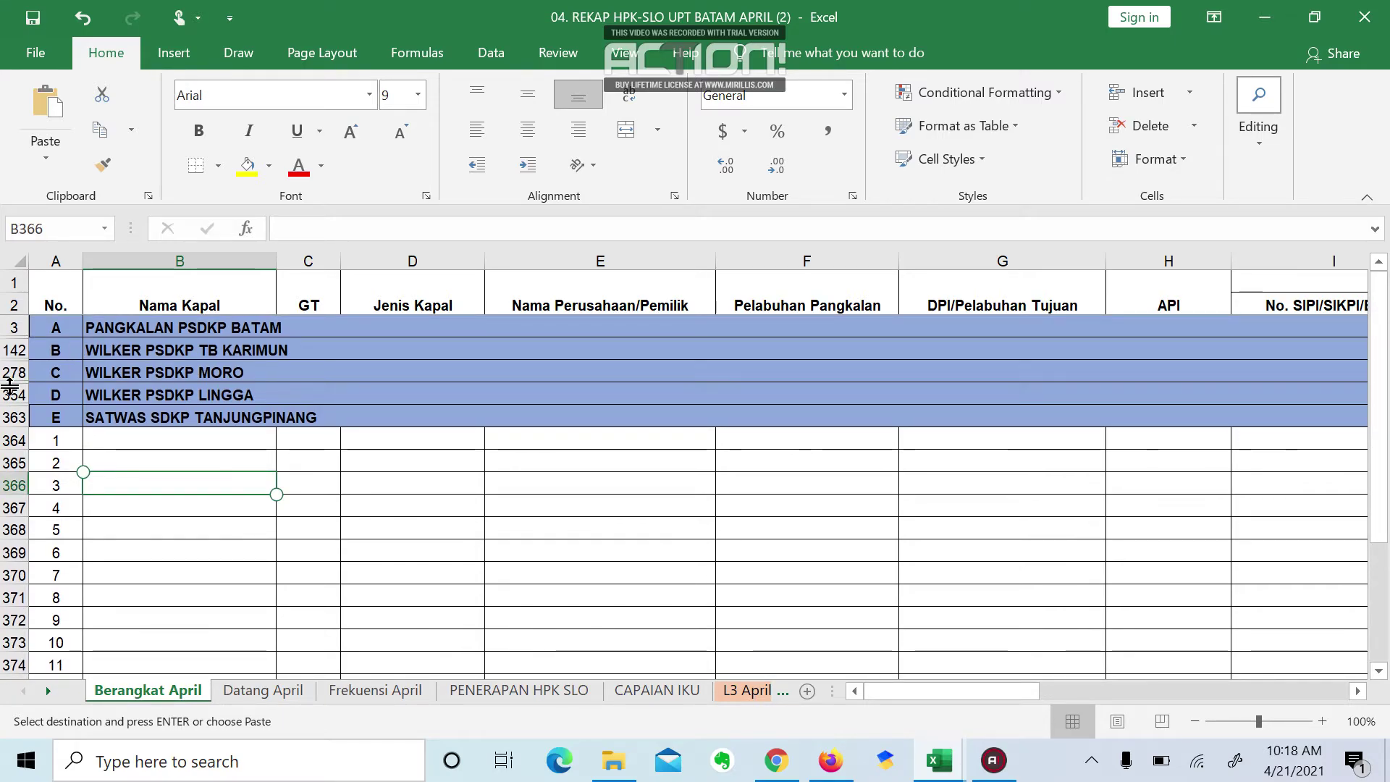
# Step: Switch back to the online recap in Chrome and select the JAYA IKAN record, B364:I364, in the SATWAS SDKP TANJUNGPINANG block
pyautogui.hotkey('alt', 'Tab')
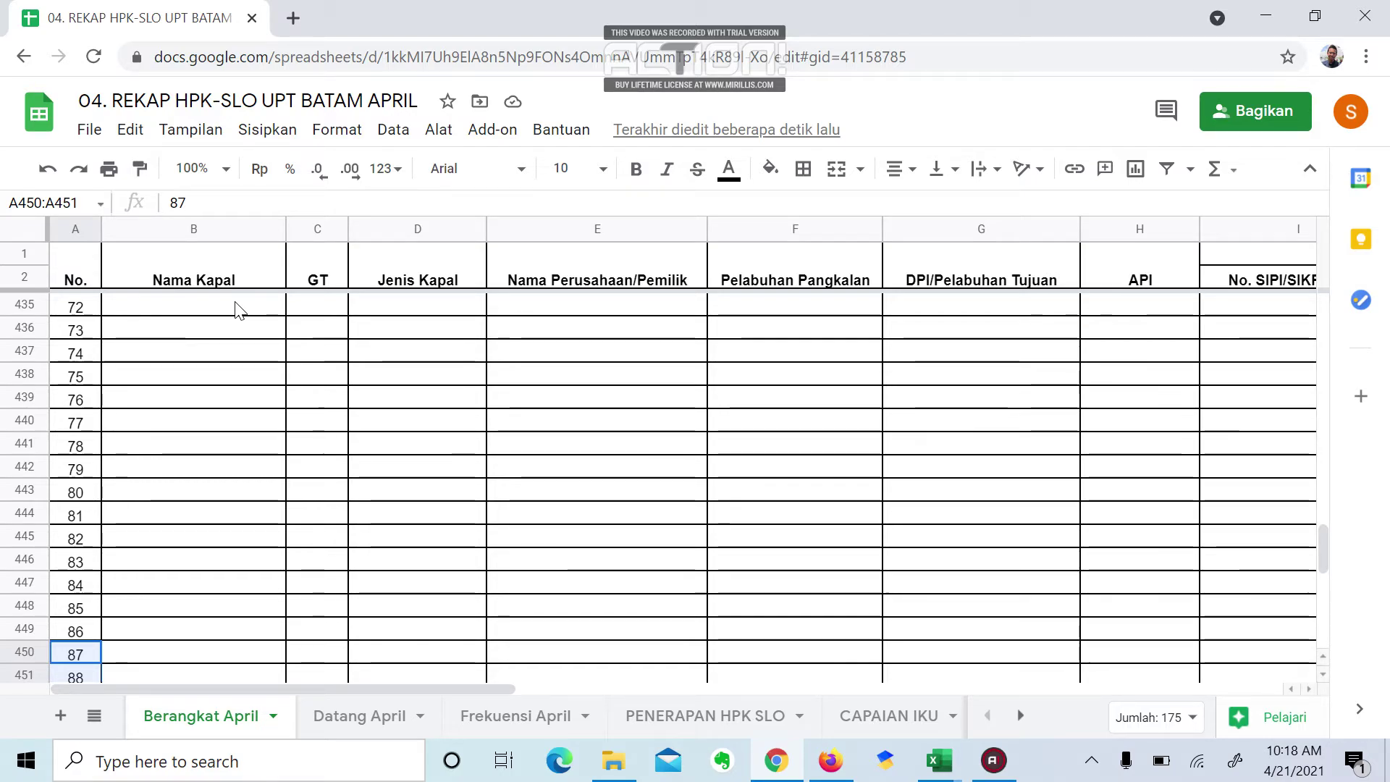
pyautogui.scroll(11, 239, 311)
pyautogui.scroll(13, 651, 470)
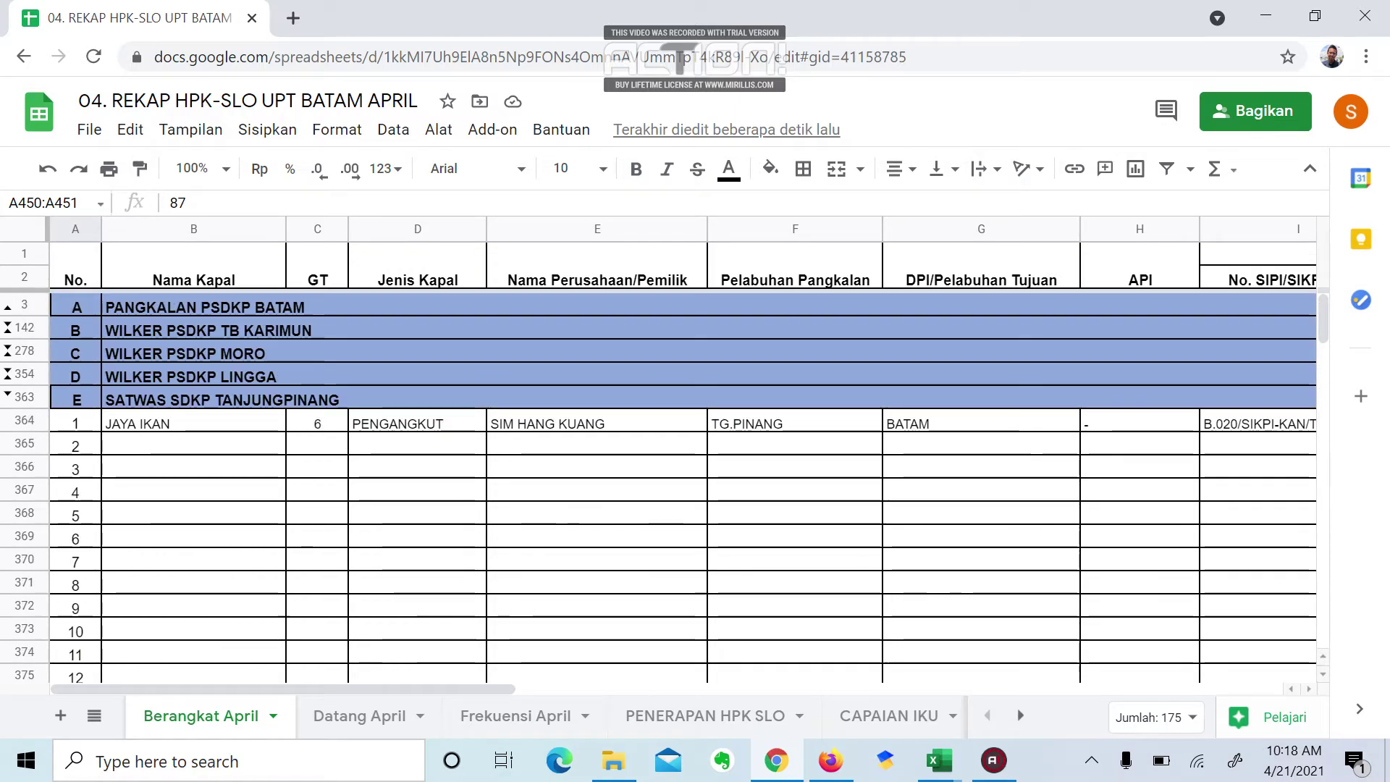
pyautogui.click(135, 422)
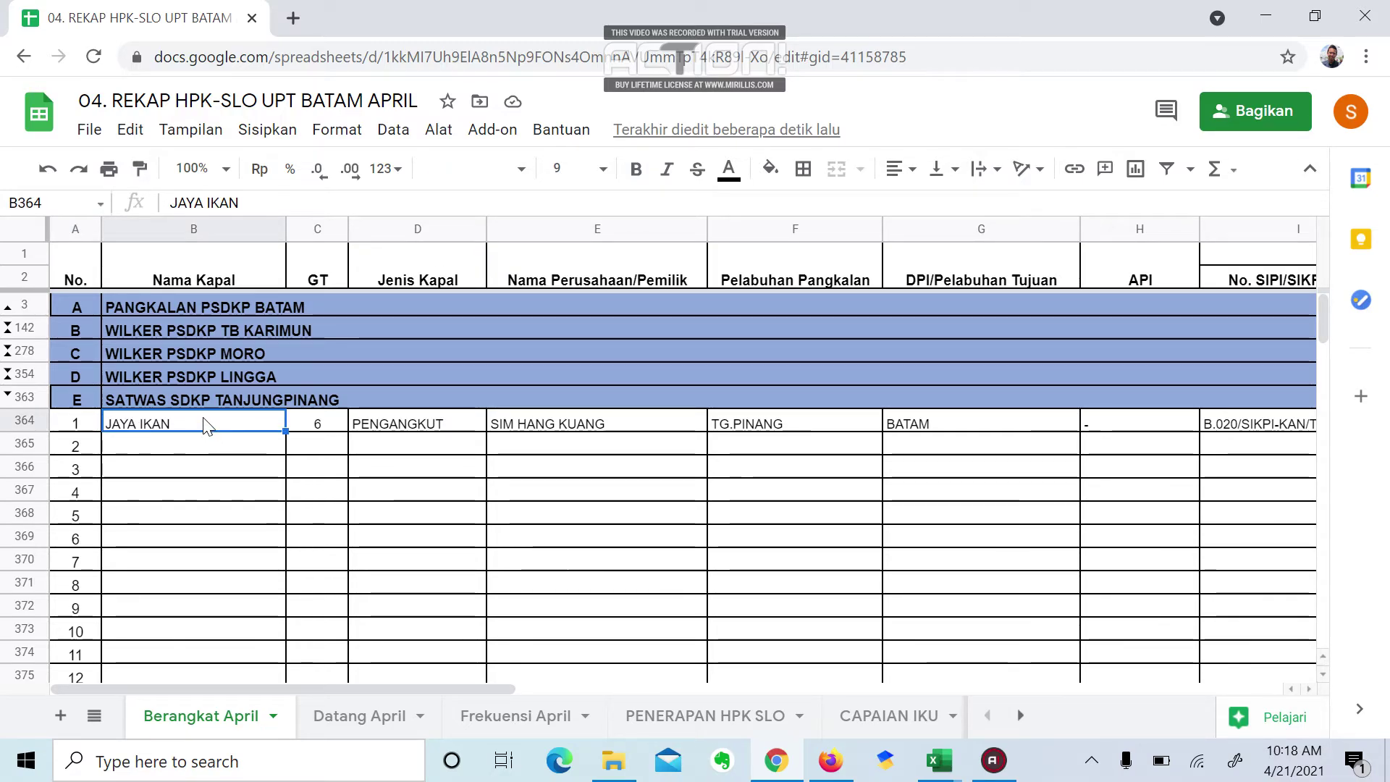
pyautogui.moveTo(206, 427); pyautogui.dragTo(1279, 424)
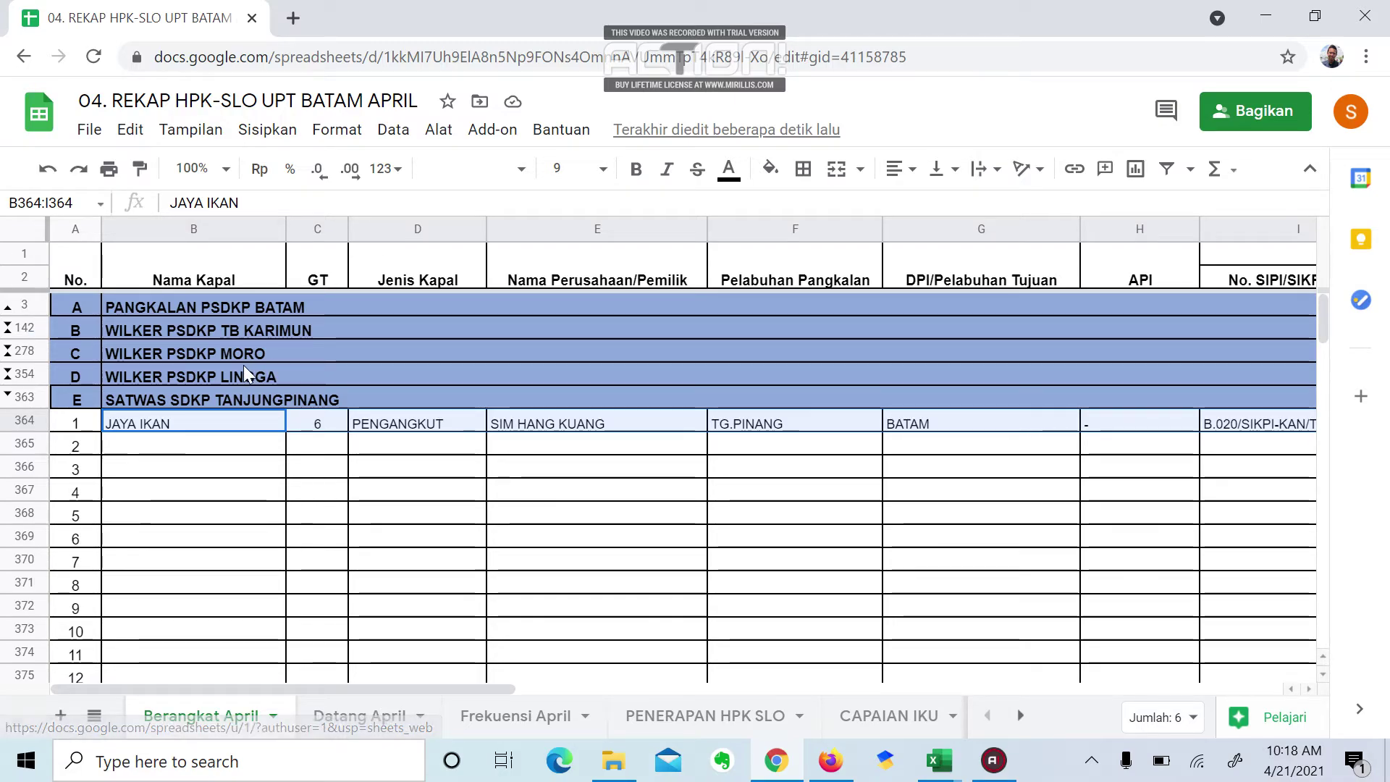
# Step: Switch to Firefox and open the shared 04. REKAP HPK-SLO UPT BATAM APRIL spreadsheet from its Gmail invitation
pyautogui.click(830, 760)
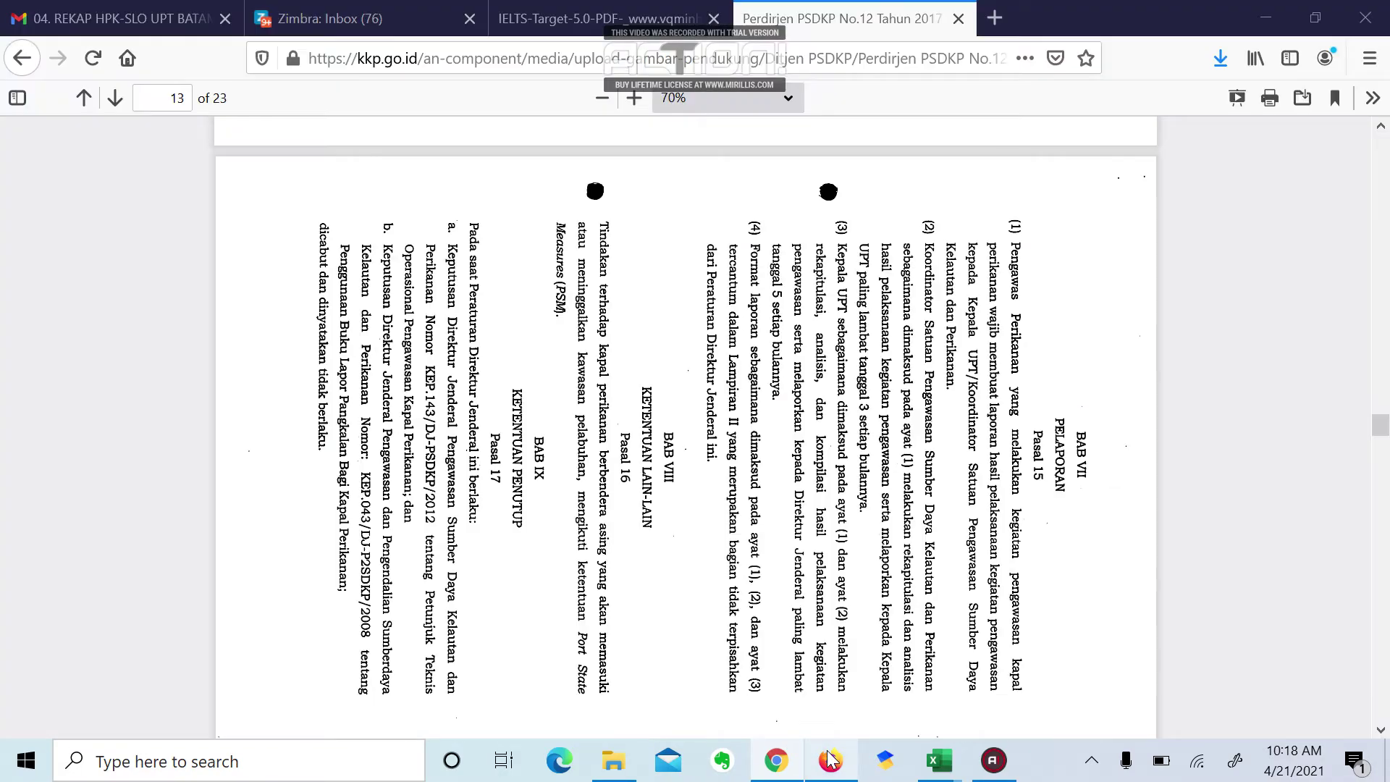
pyautogui.click(191, 10)
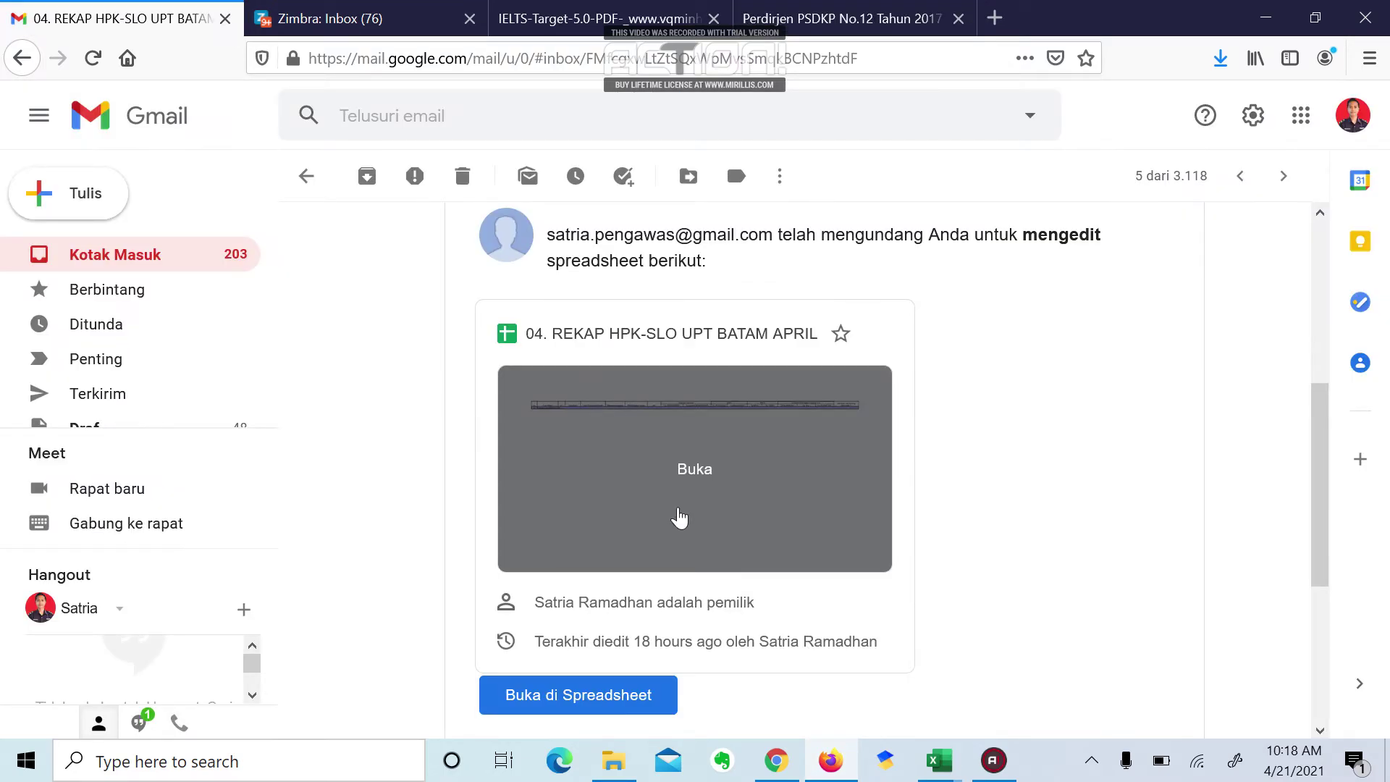
pyautogui.click(773, 407)
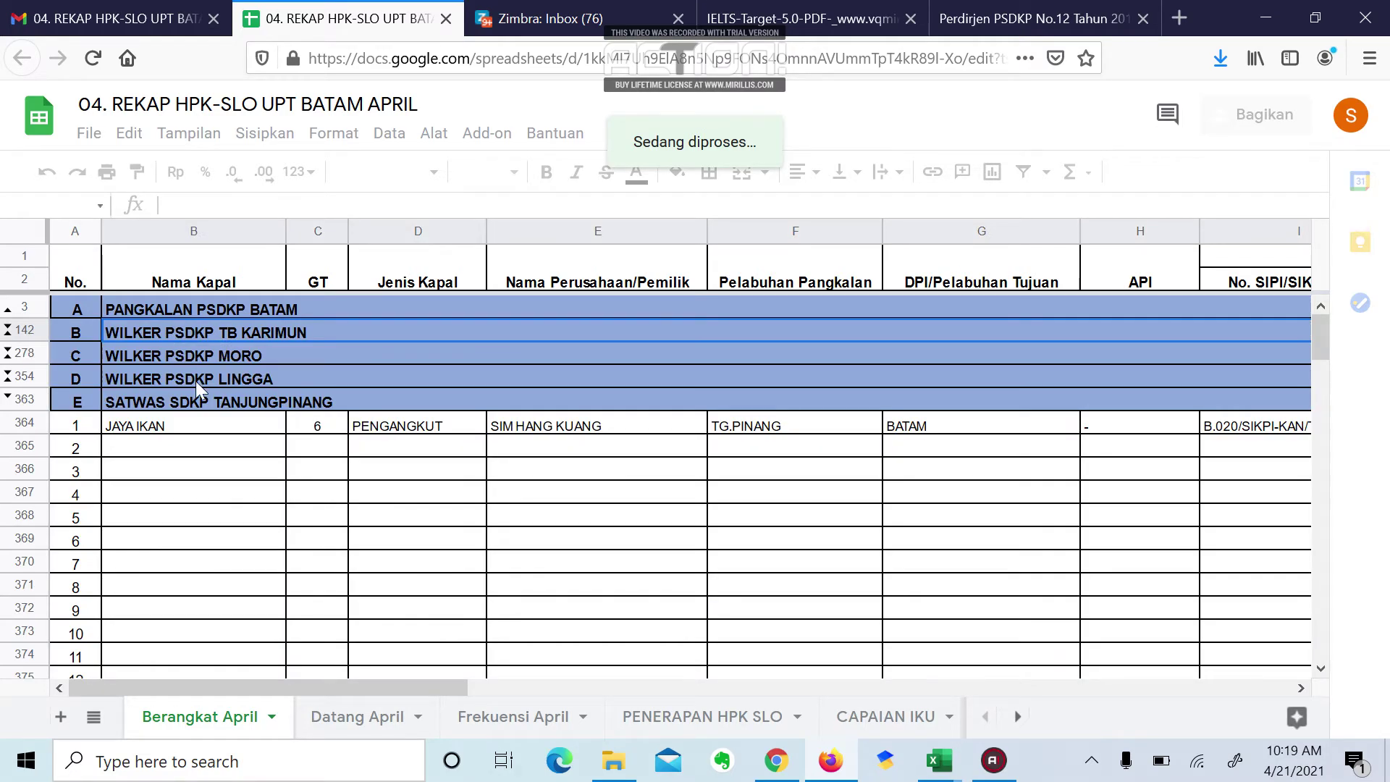
# Step: Review the edit history of the JAYA IKAN cell B364, stepping back through its earlier edits, and close it
pyautogui.click(183, 416)
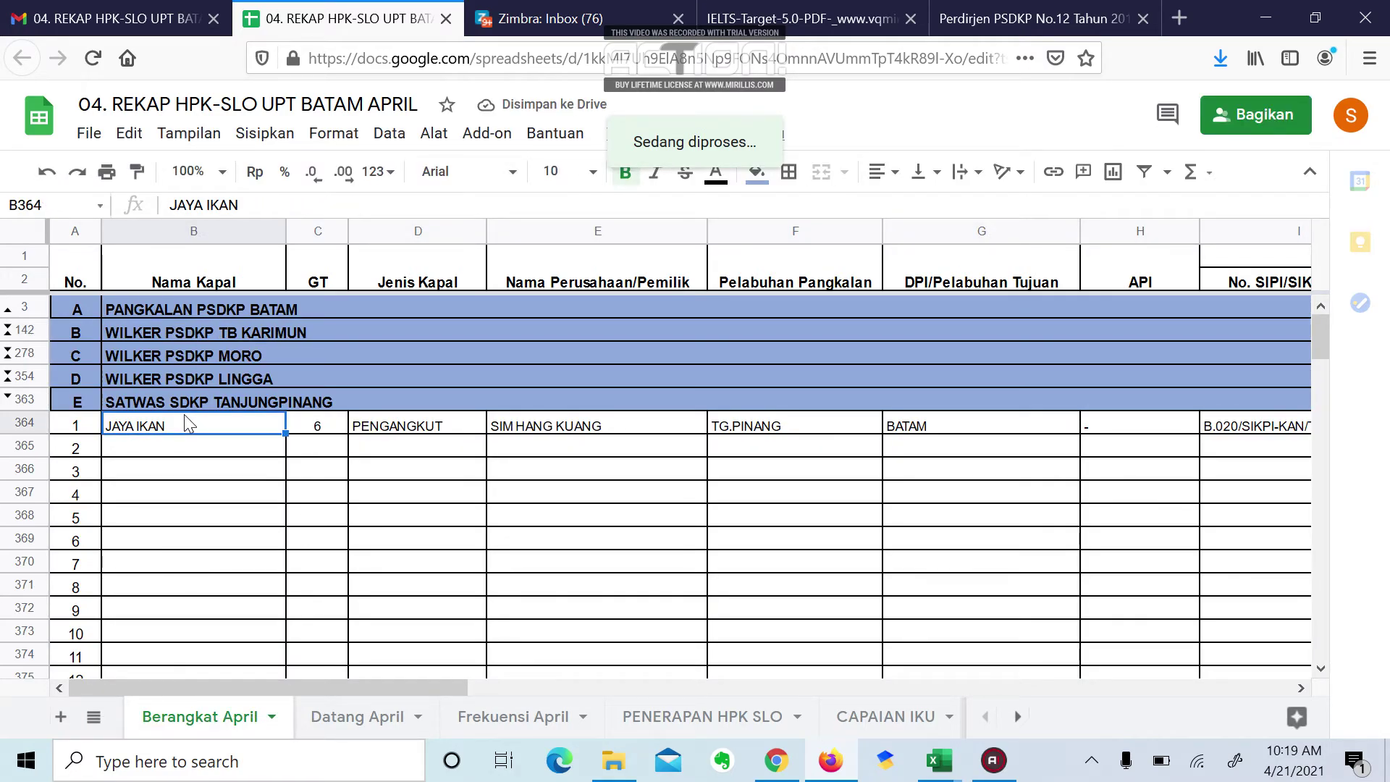
pyautogui.rightClick(184, 414)
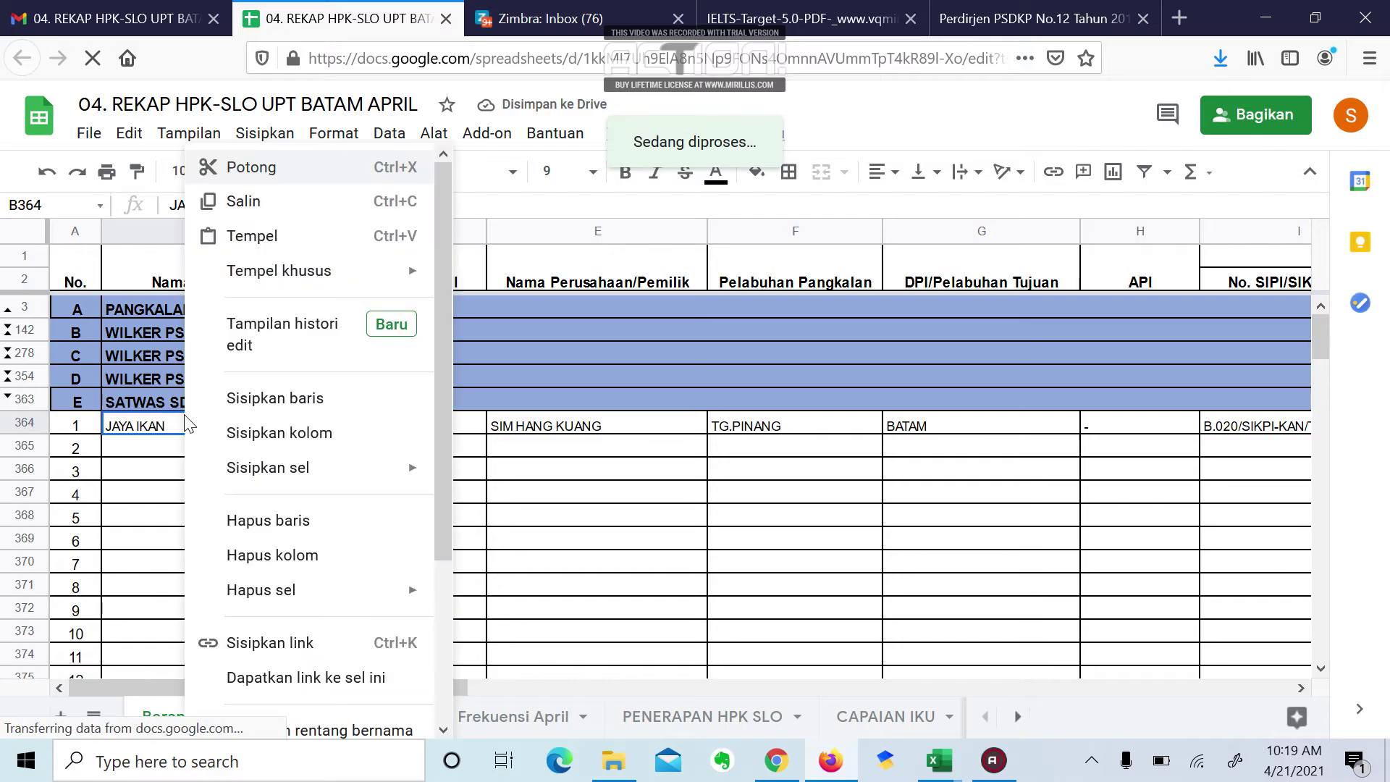
pyautogui.click(300, 342)
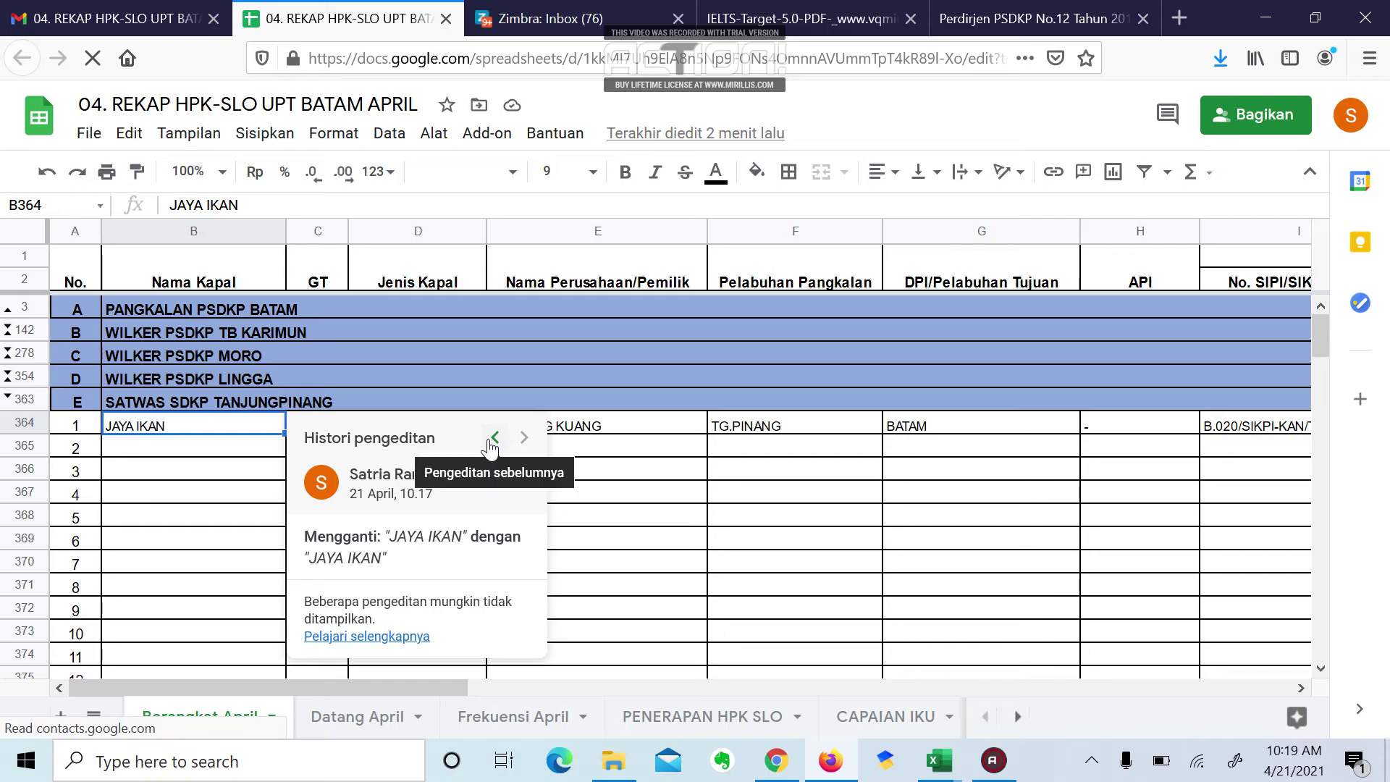
pyautogui.click(488, 440)
pyautogui.click(489, 439)
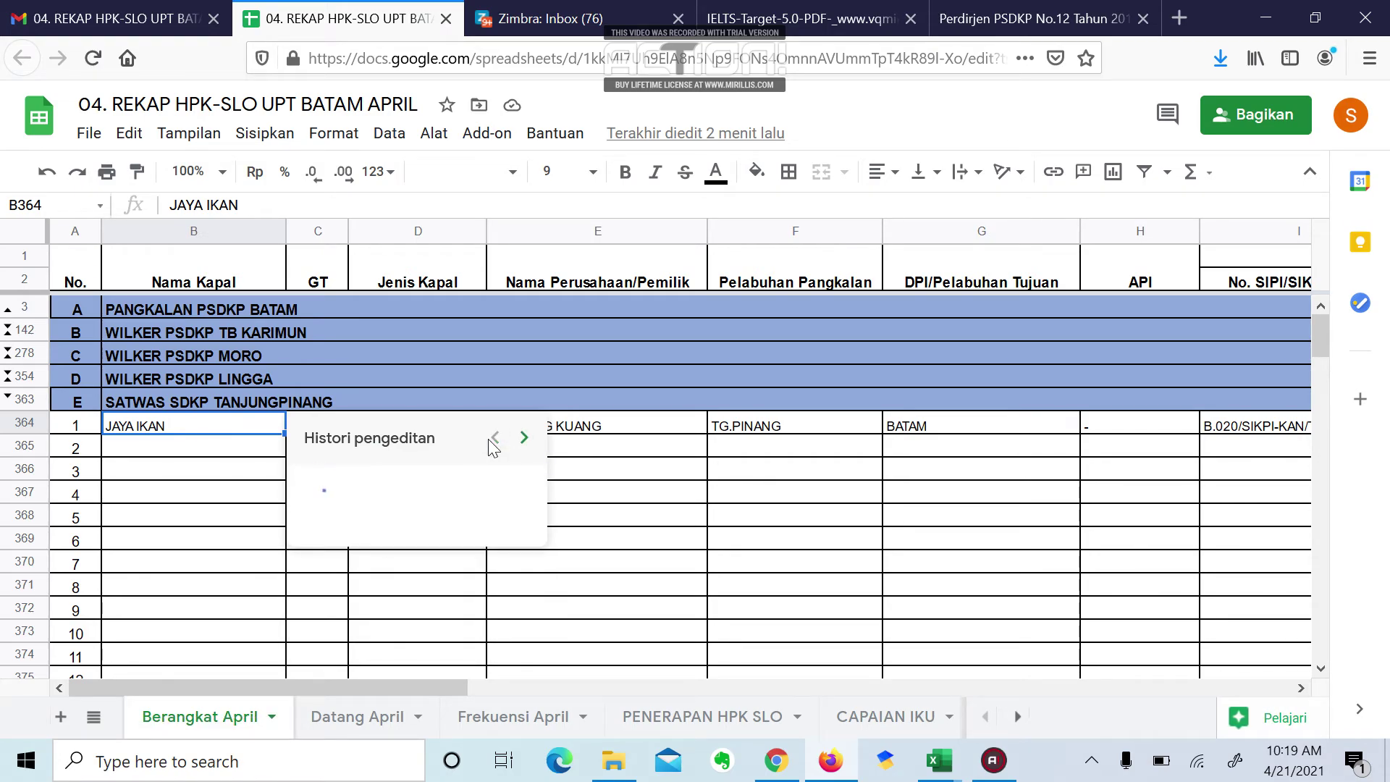
pyautogui.rightClick(489, 441)
pyautogui.click(489, 441)
pyautogui.click(489, 439)
pyautogui.click(495, 438)
pyautogui.click(634, 503)
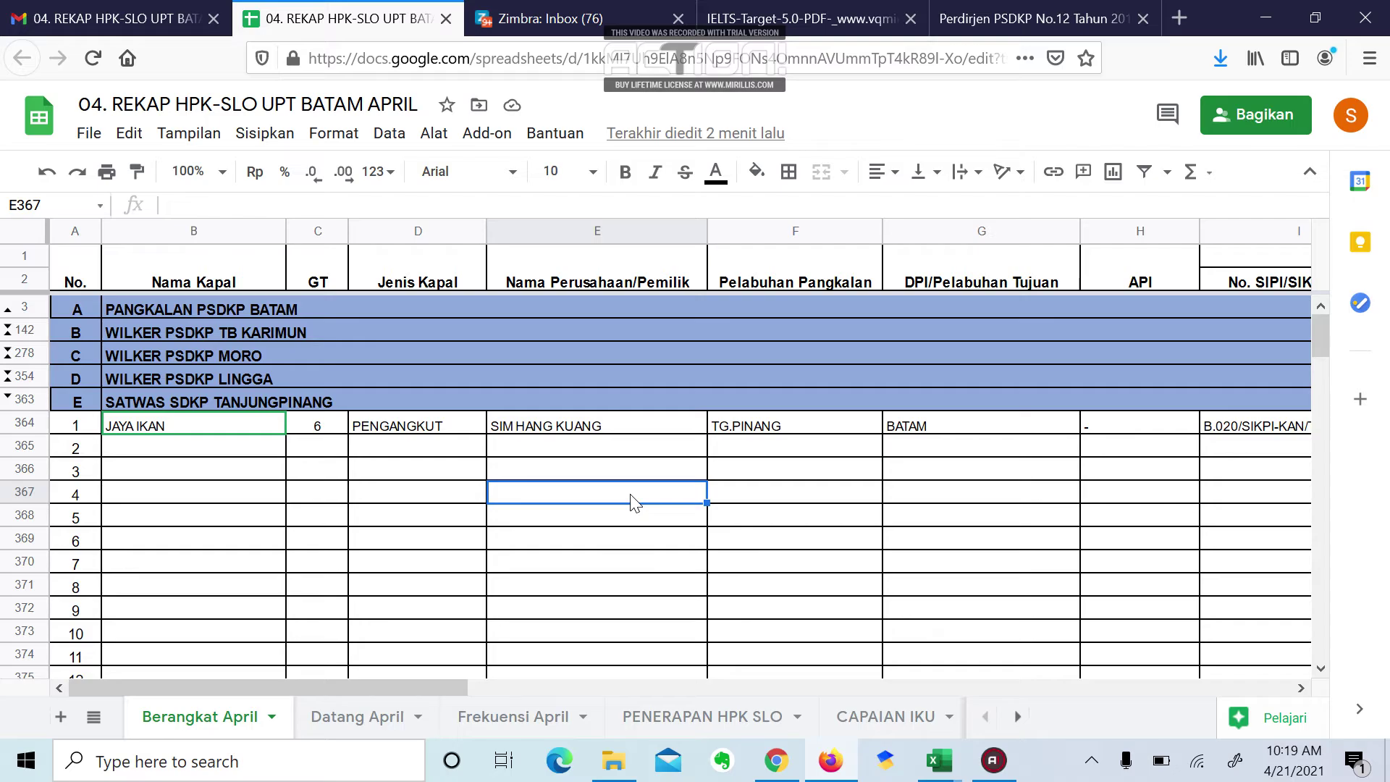
pyautogui.click(230, 435)
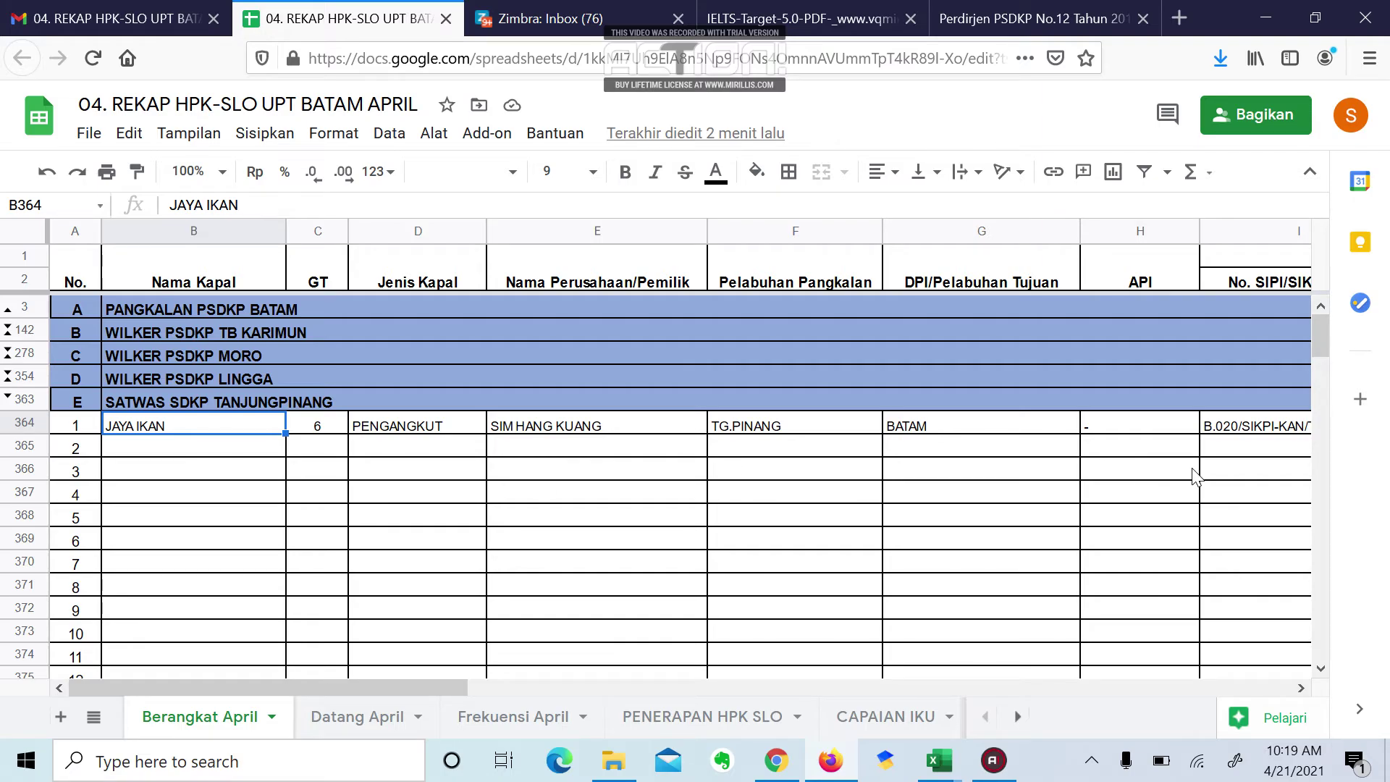
# Step: Switch to Chrome, show who the recap spreadsheet is shared with, and return to Firefox
pyautogui.hotkey('alt', 'Tab')
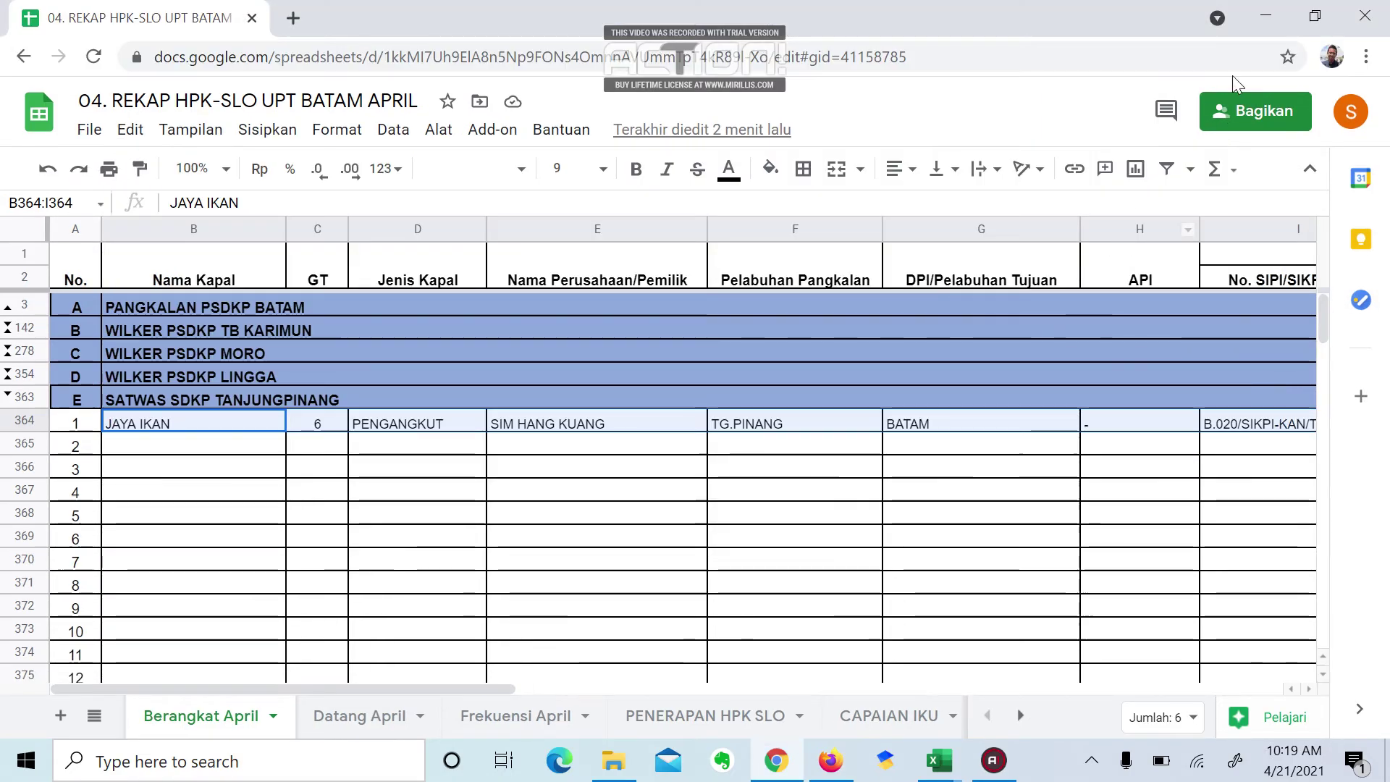
pyautogui.click(1256, 114)
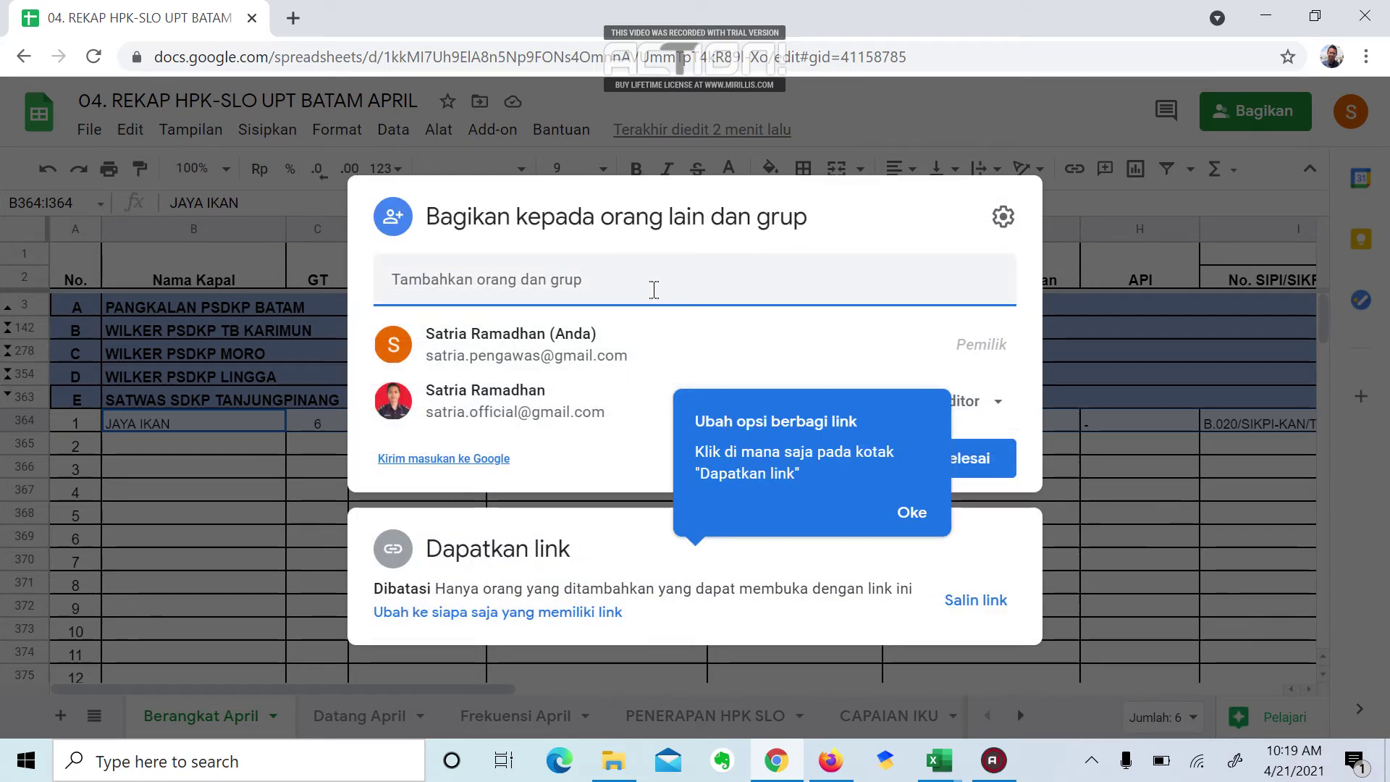
pyautogui.hotkey('alt', 'Tab')
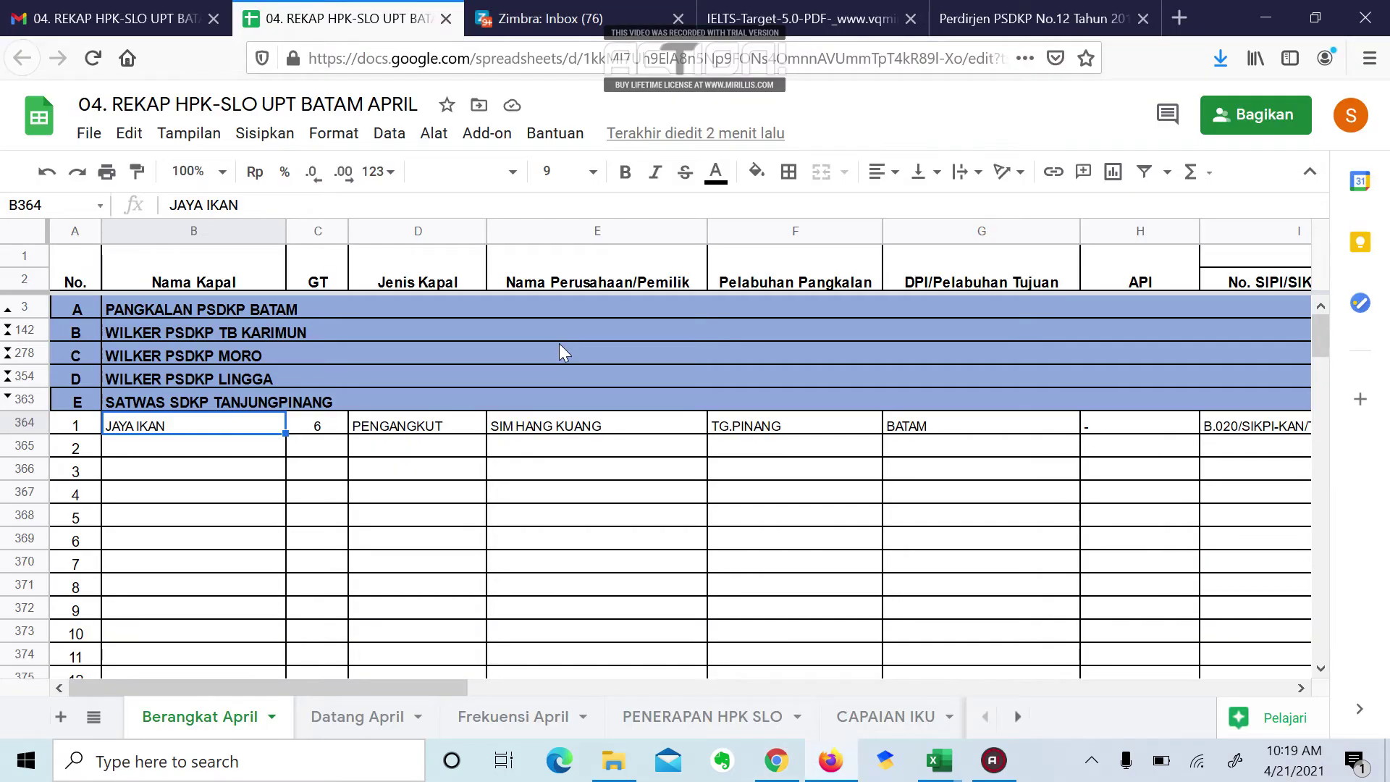
# Step: Review the spreadsheet's sharing invitation in Gmail down to its link for opening the file
pyautogui.click(111, 7)
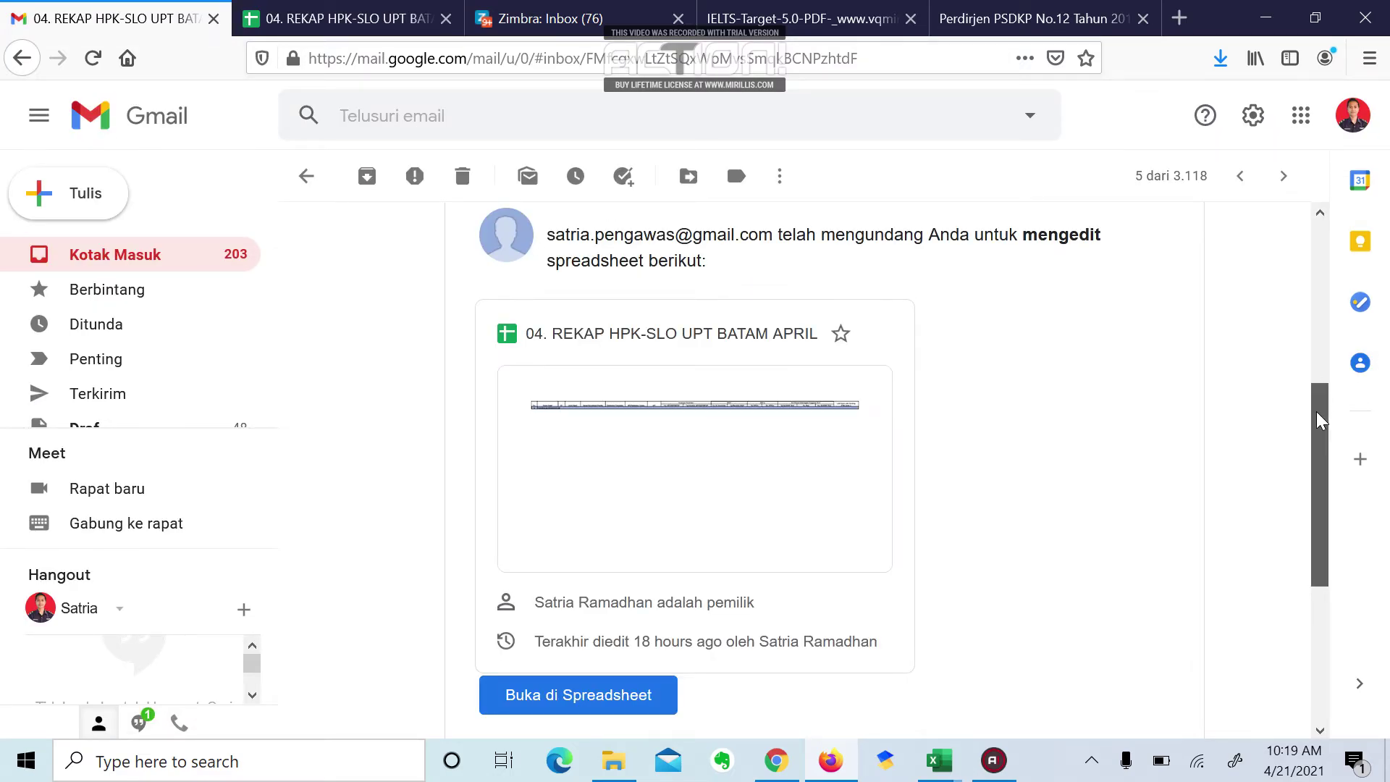
pyautogui.scroll(3, 1322, 391)
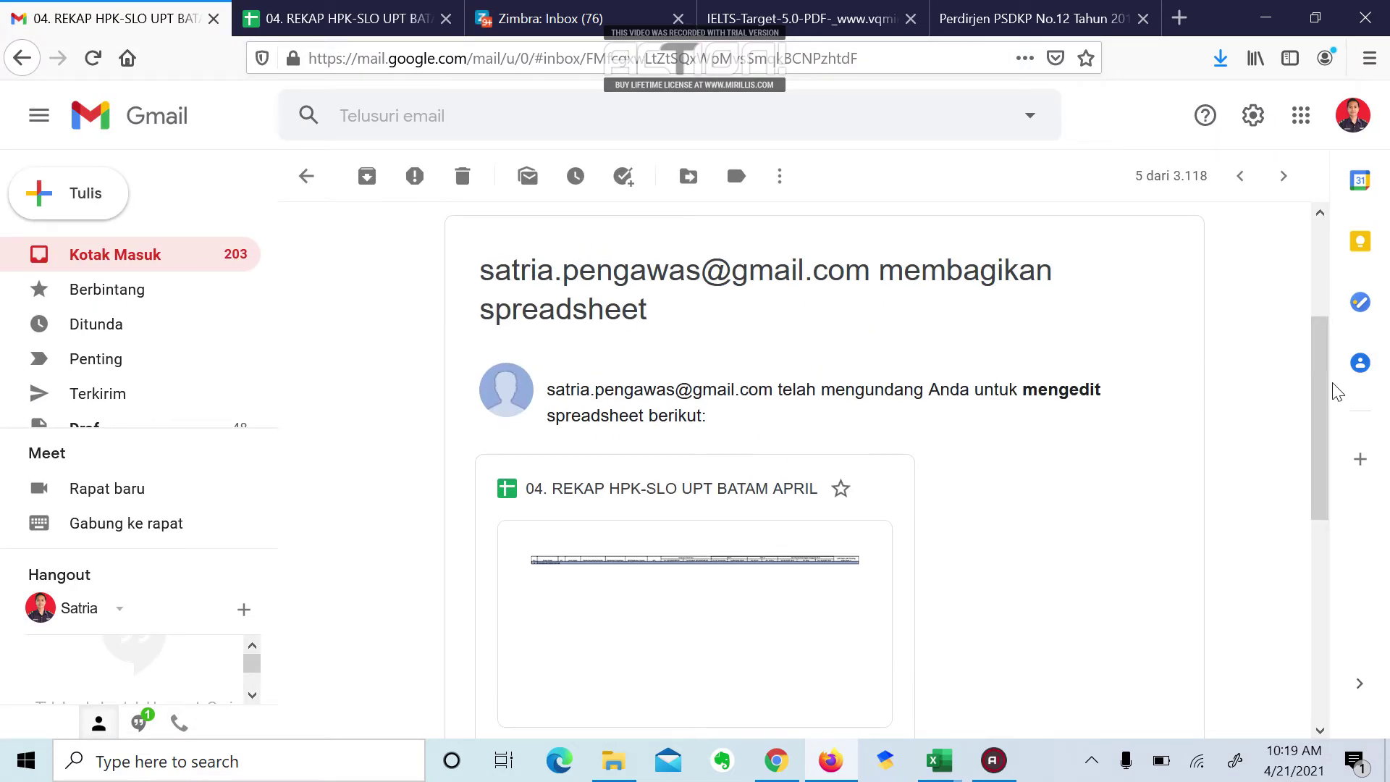
pyautogui.scroll(-5, 1328, 391)
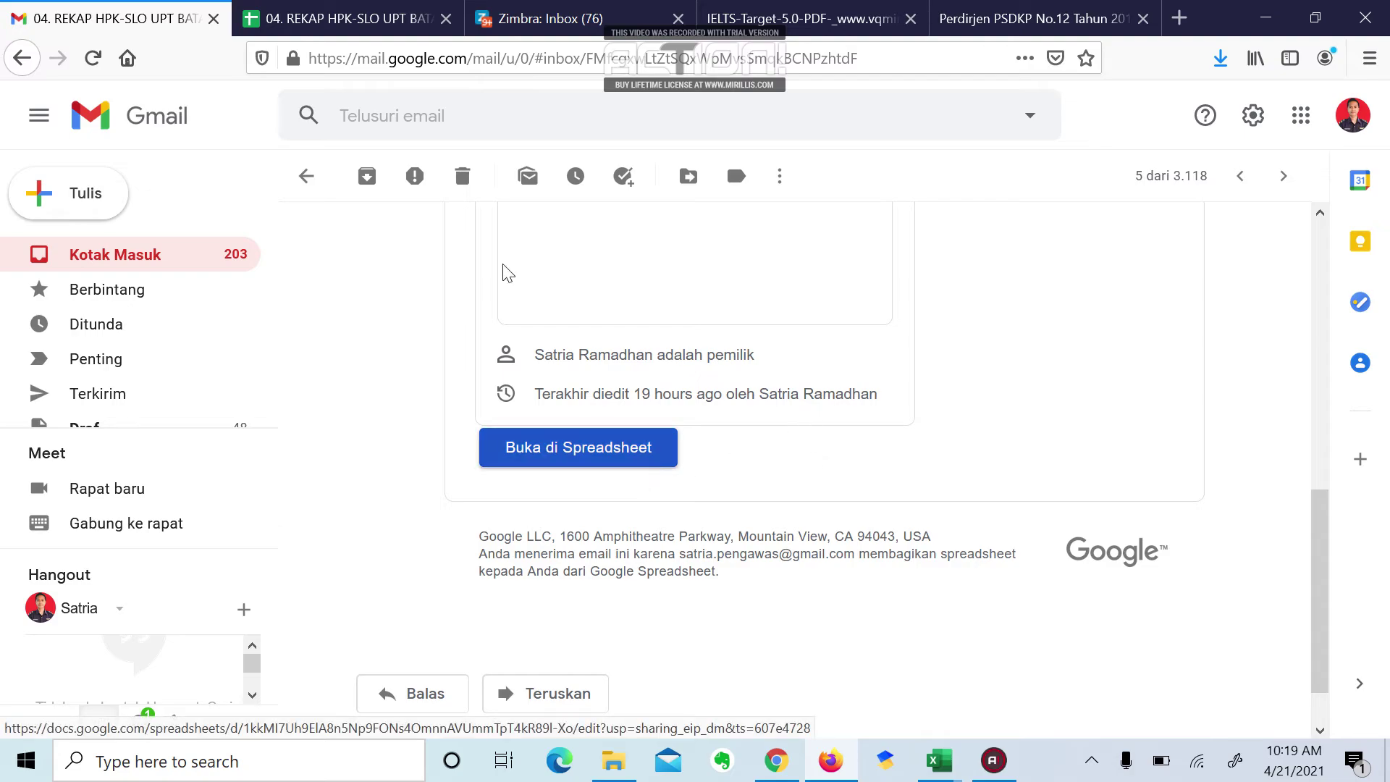
# Step: In the shared Berangkat April sheet, continue the column A numbering from 87 and 88 through row 464, ending at 101
pyautogui.click(407, 10)
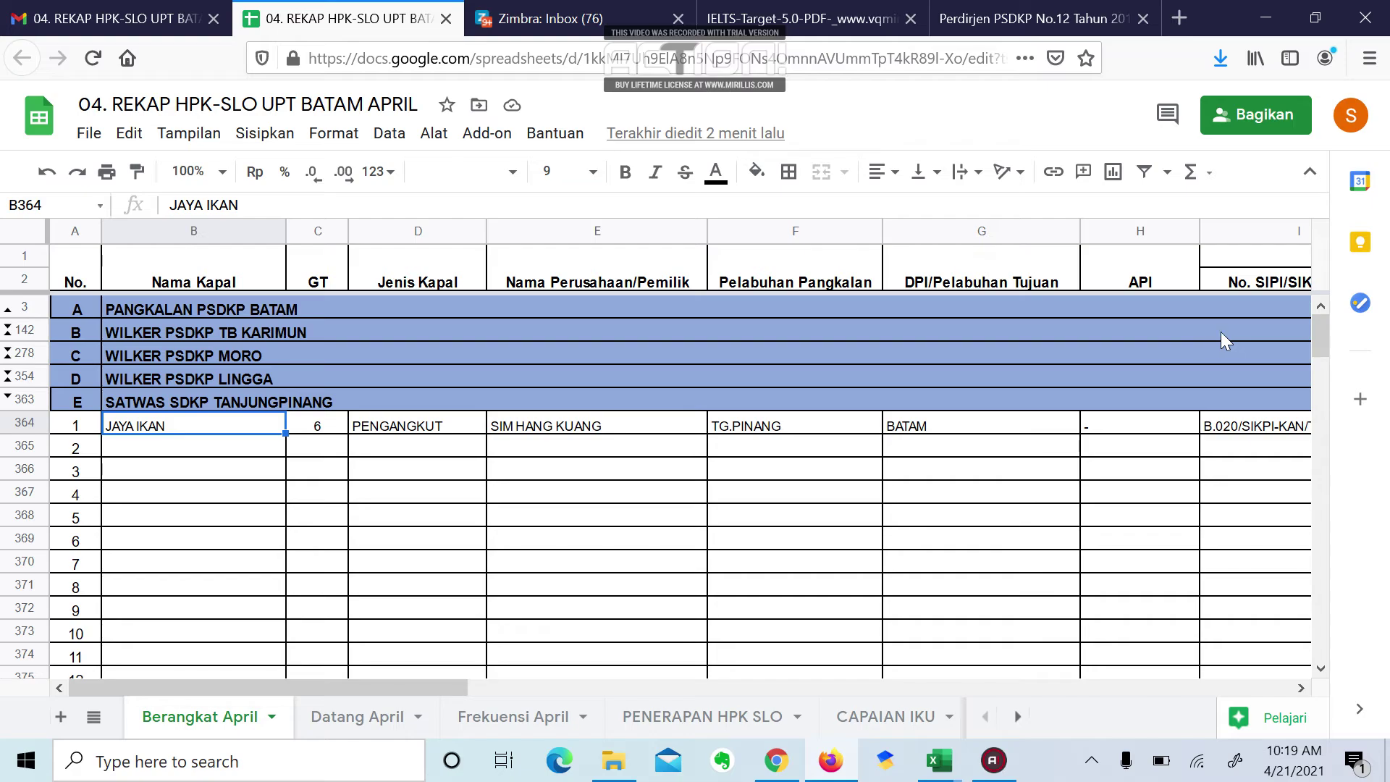
pyautogui.moveTo(1319, 343); pyautogui.dragTo(1342, 630)
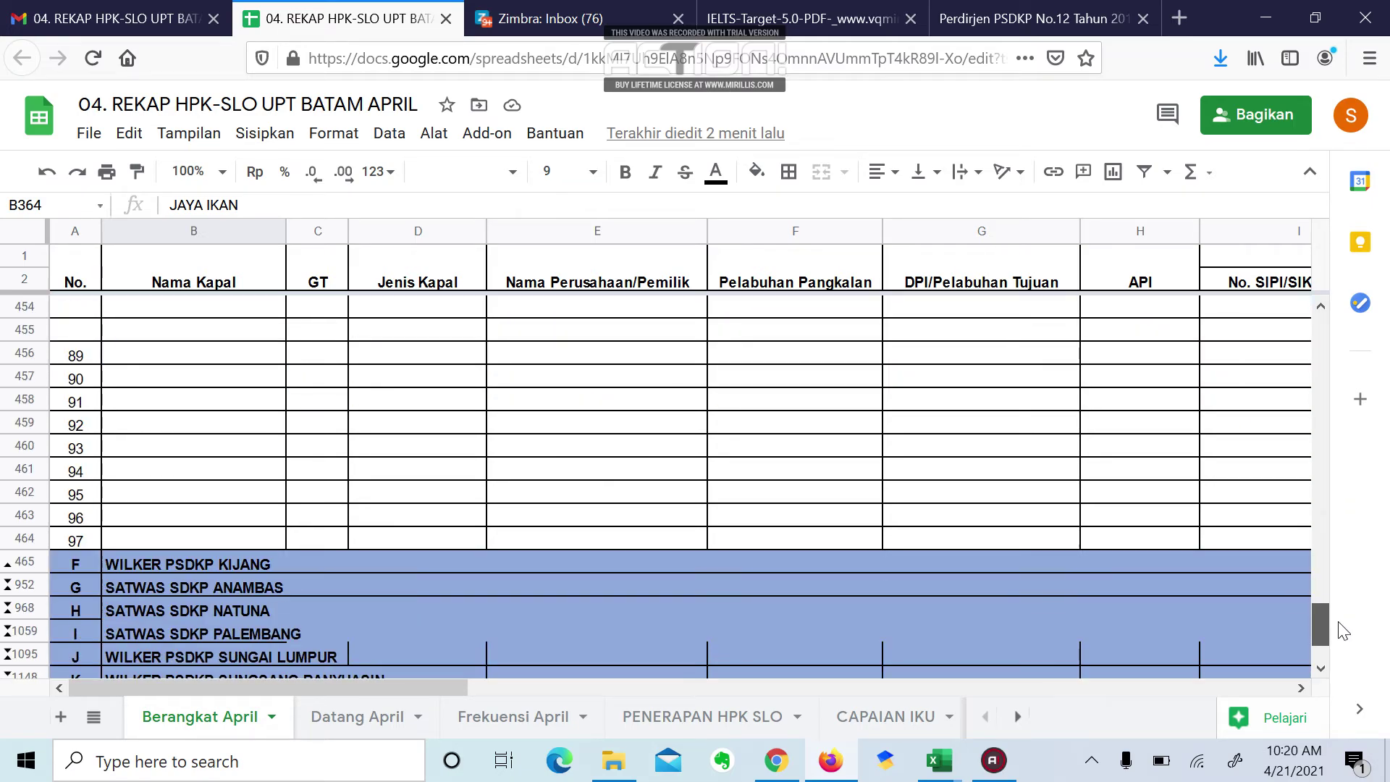
pyautogui.click(155, 405)
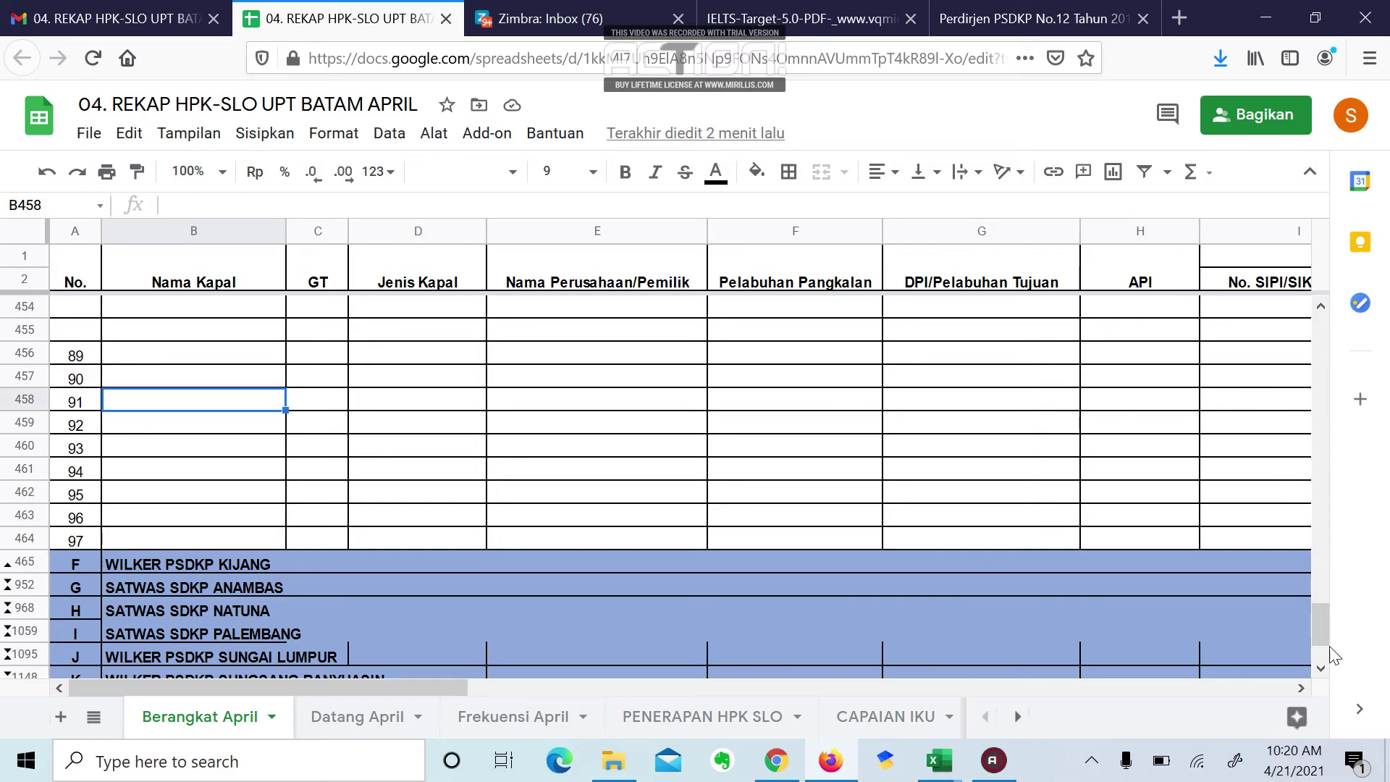
pyautogui.moveTo(1317, 618); pyautogui.dragTo(1317, 593)
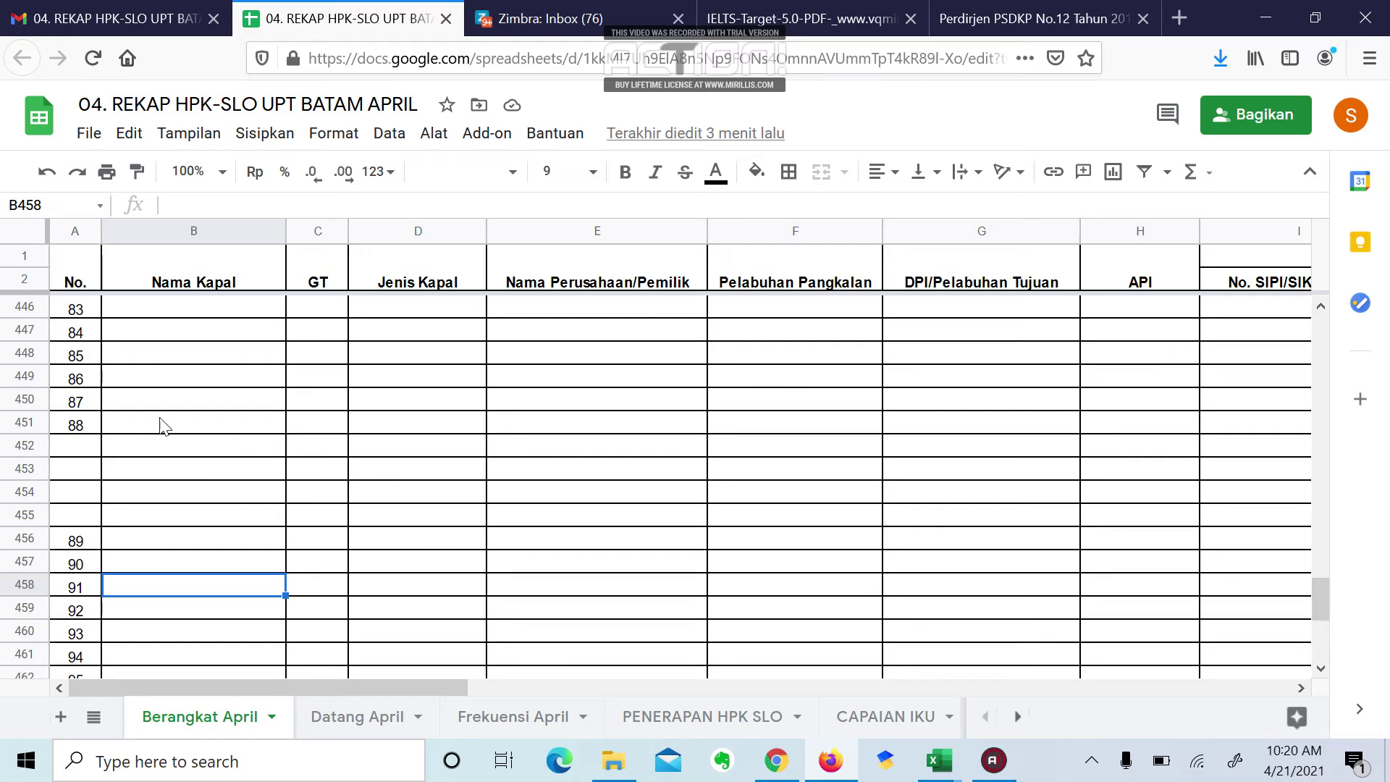
pyautogui.moveTo(84, 405)
pyautogui.mouseDown()
pyautogui.moveTo(90, 453)
pyautogui.moveTo(90, 432)
pyautogui.mouseUp()
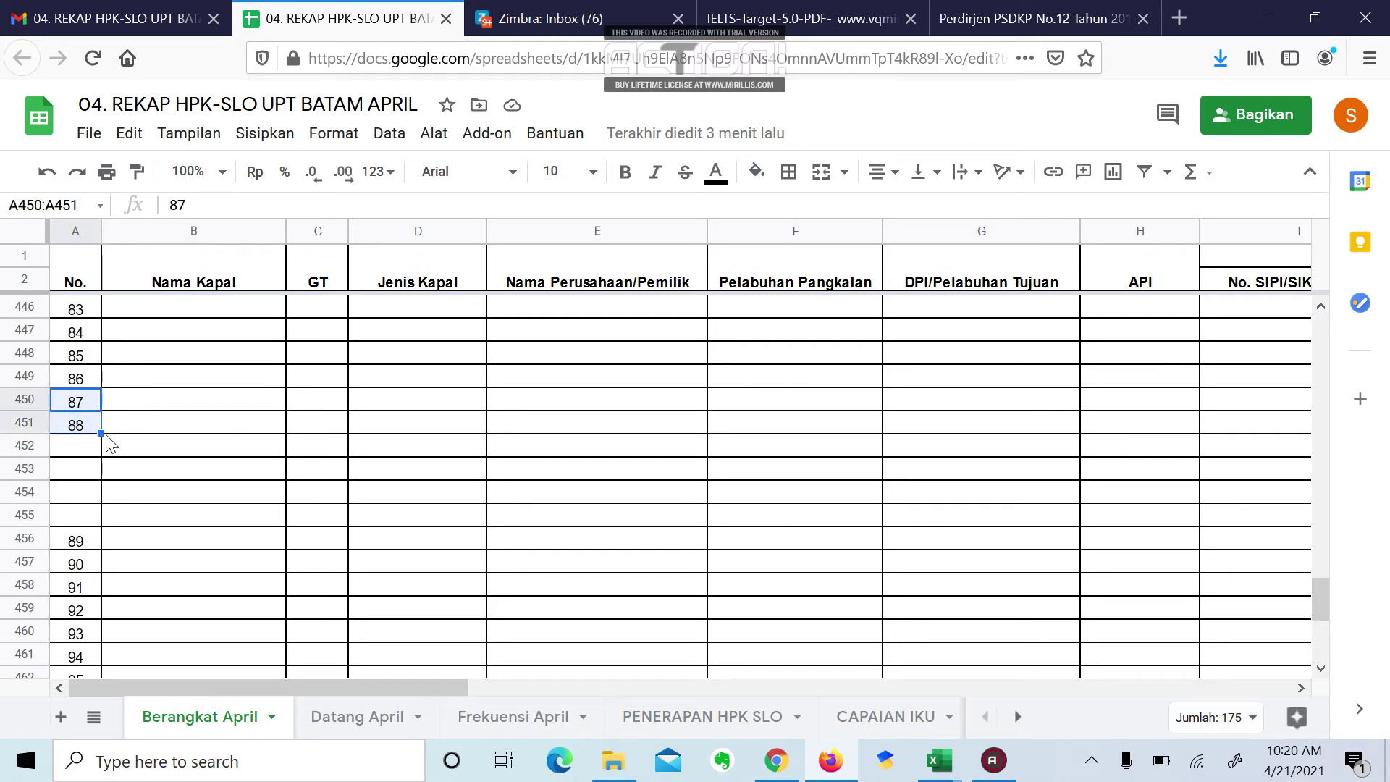
pyautogui.scroll(-5, 111, 663)
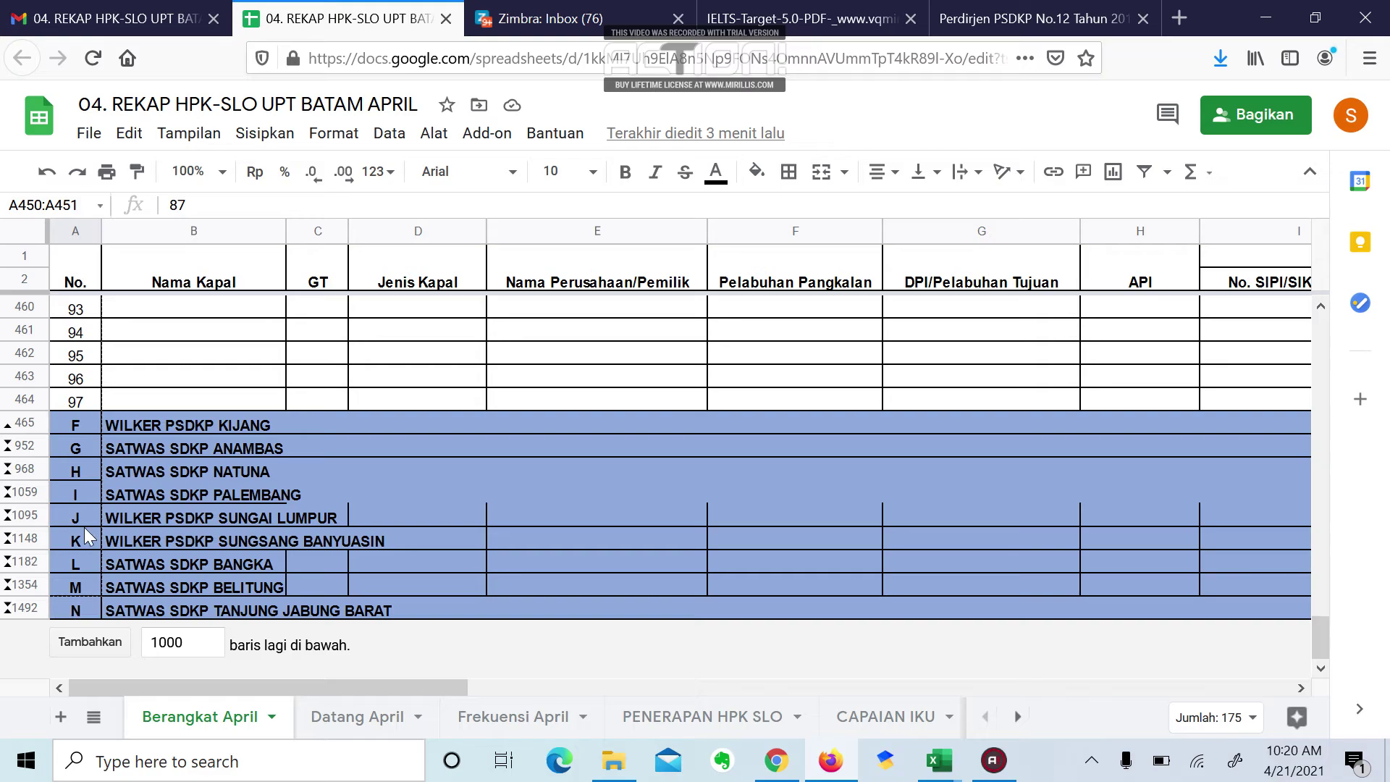
pyautogui.moveTo(82, 405); pyautogui.dragTo(81, 407)
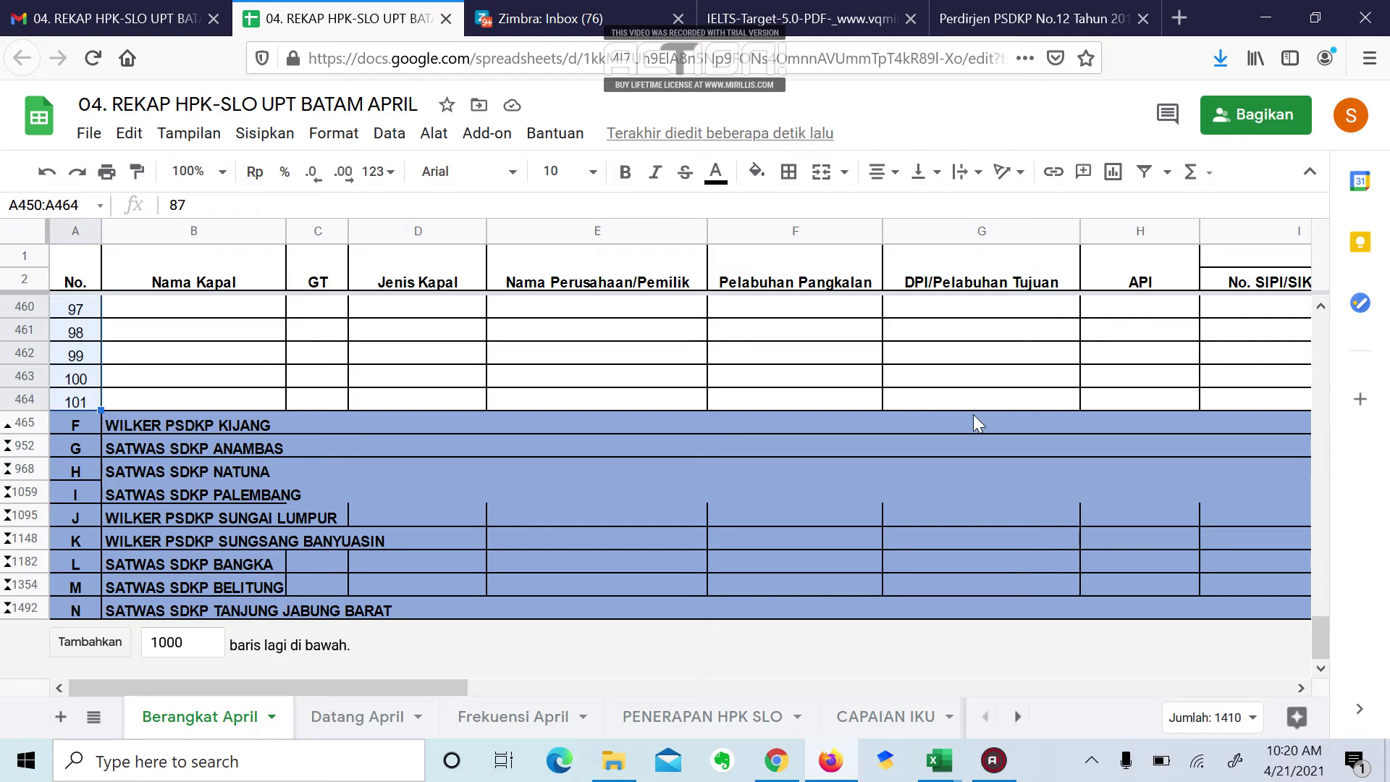
pyautogui.click(806, 356)
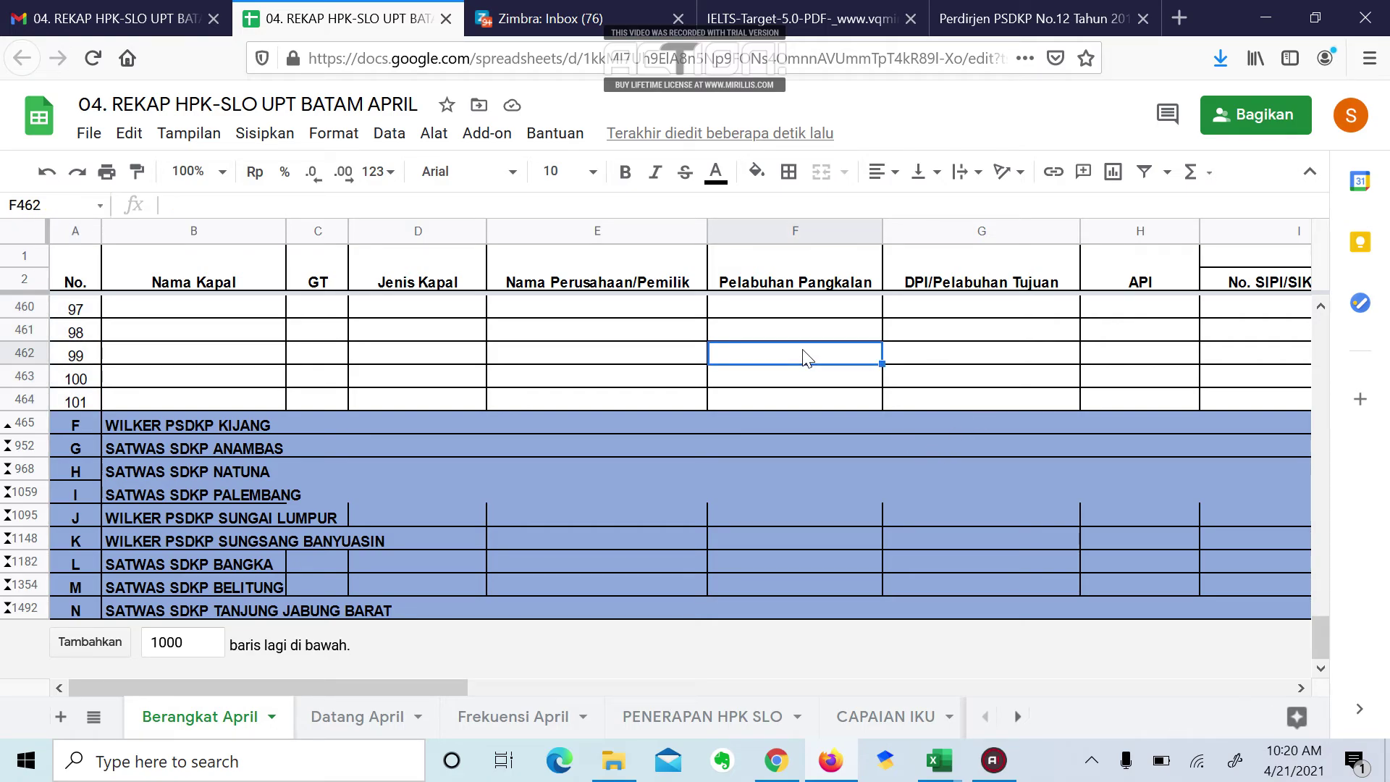
# Step: Hide rows 364 to 464 under SATWAS SDKP TANJUNGPINANG in the Berangkat April sheet
pyautogui.moveTo(5, 403); pyautogui.dragTo(23, 433)
pyautogui.rightClick(23, 433)
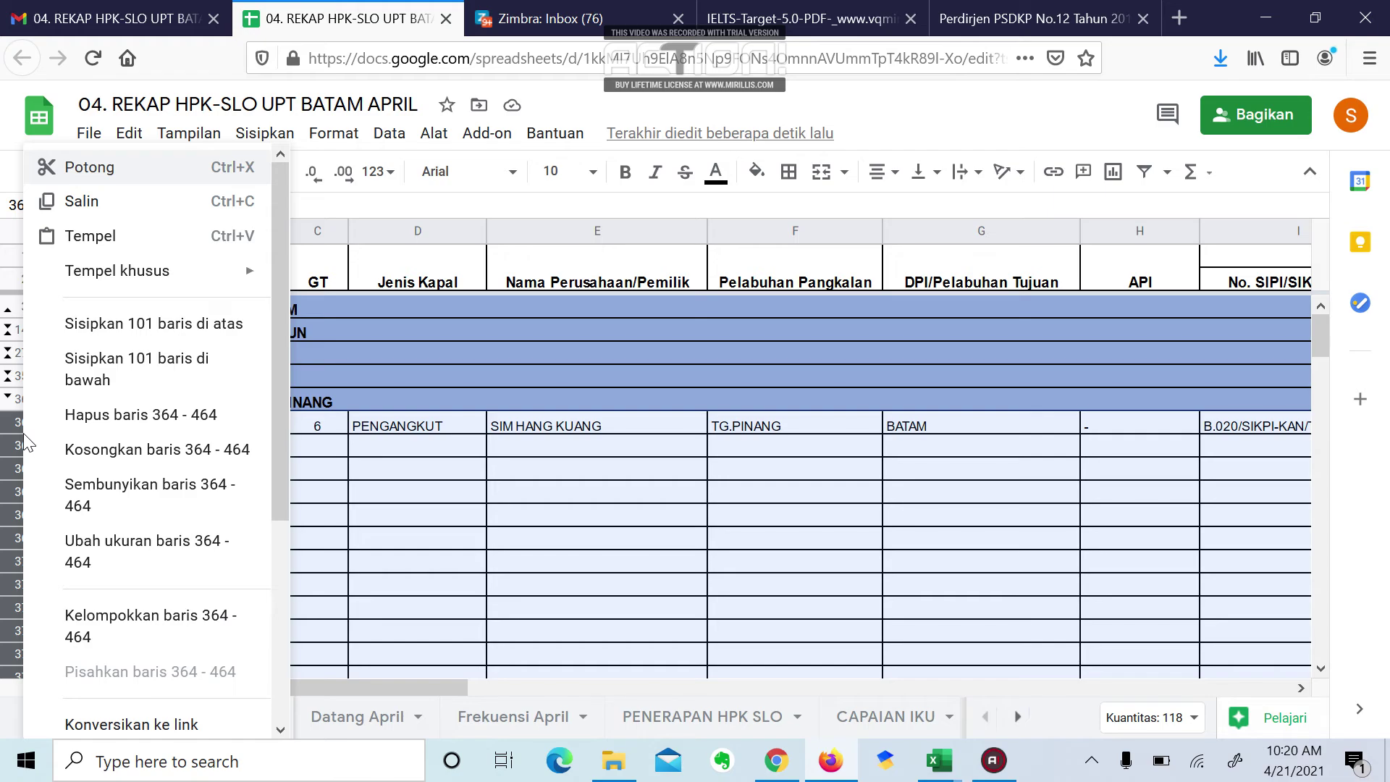
pyautogui.click(147, 500)
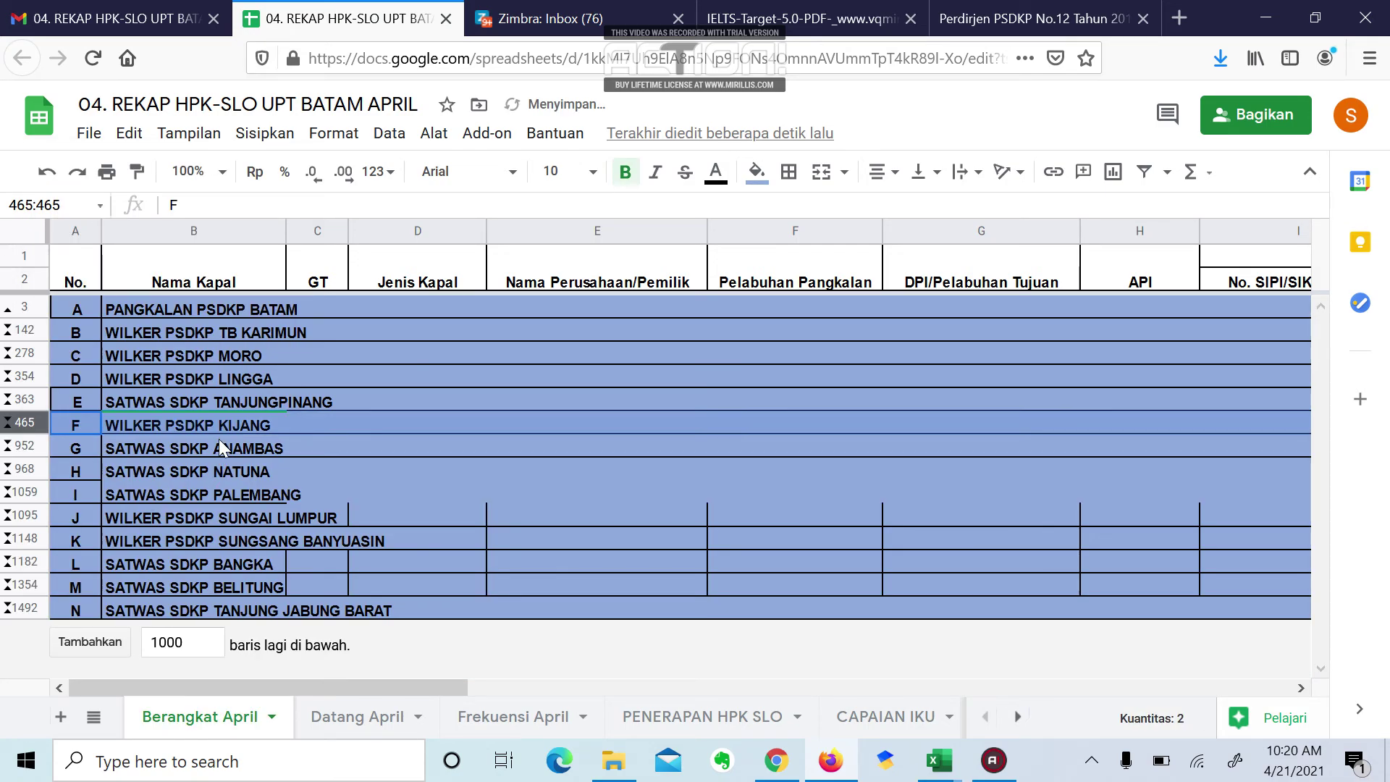
pyautogui.click(169, 429)
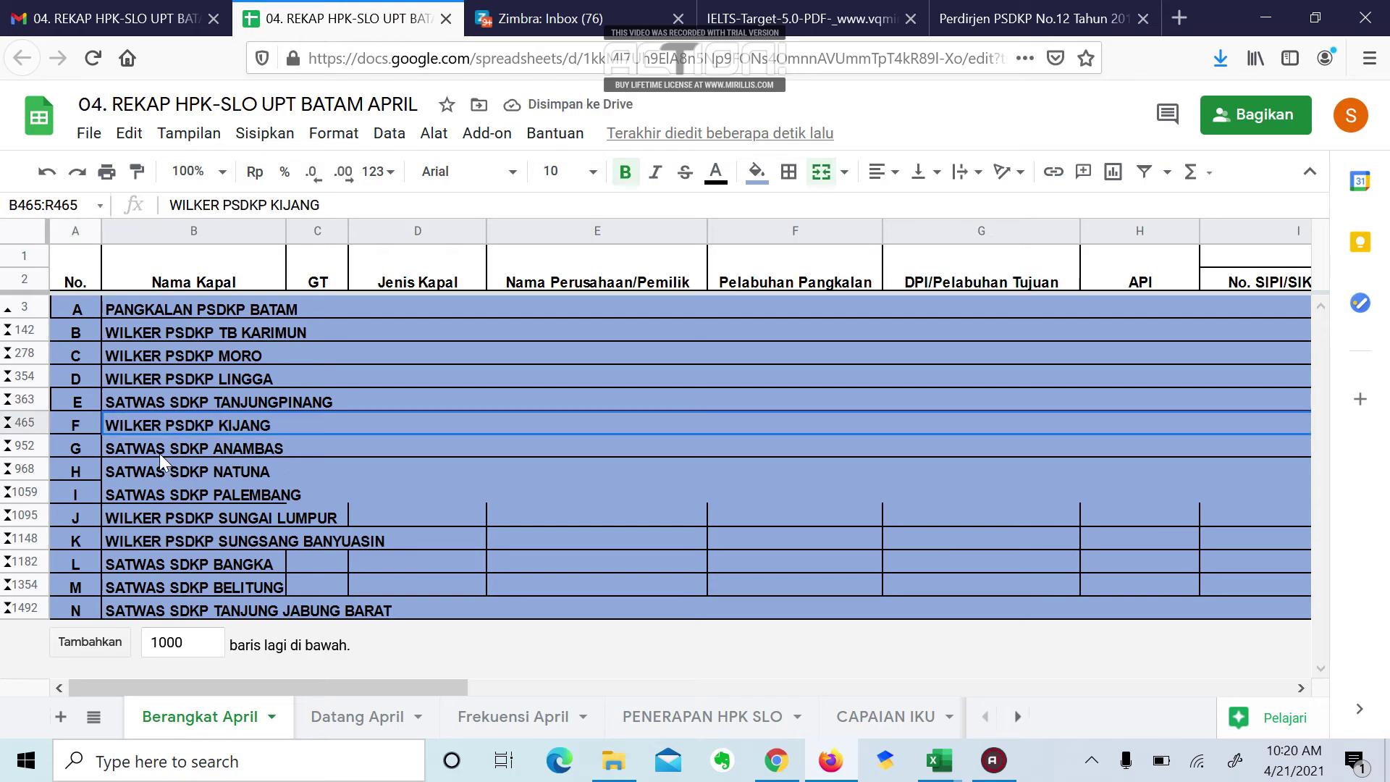
pyautogui.click(159, 447)
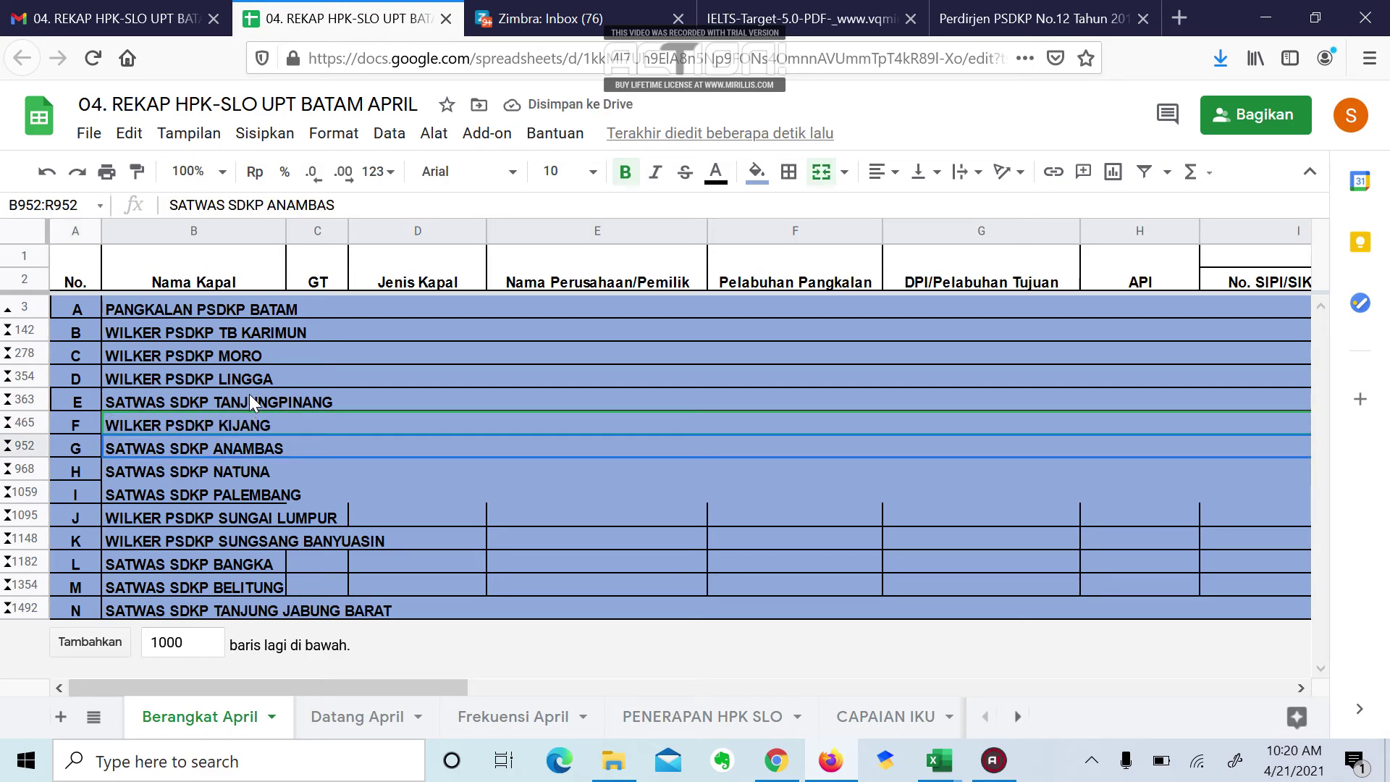
# Step: Add the comment "satwas tanjungpinang clear/ selesai" to the SATWAS SDKP TANJUNGPINANG heading in row 363
pyautogui.click(154, 397)
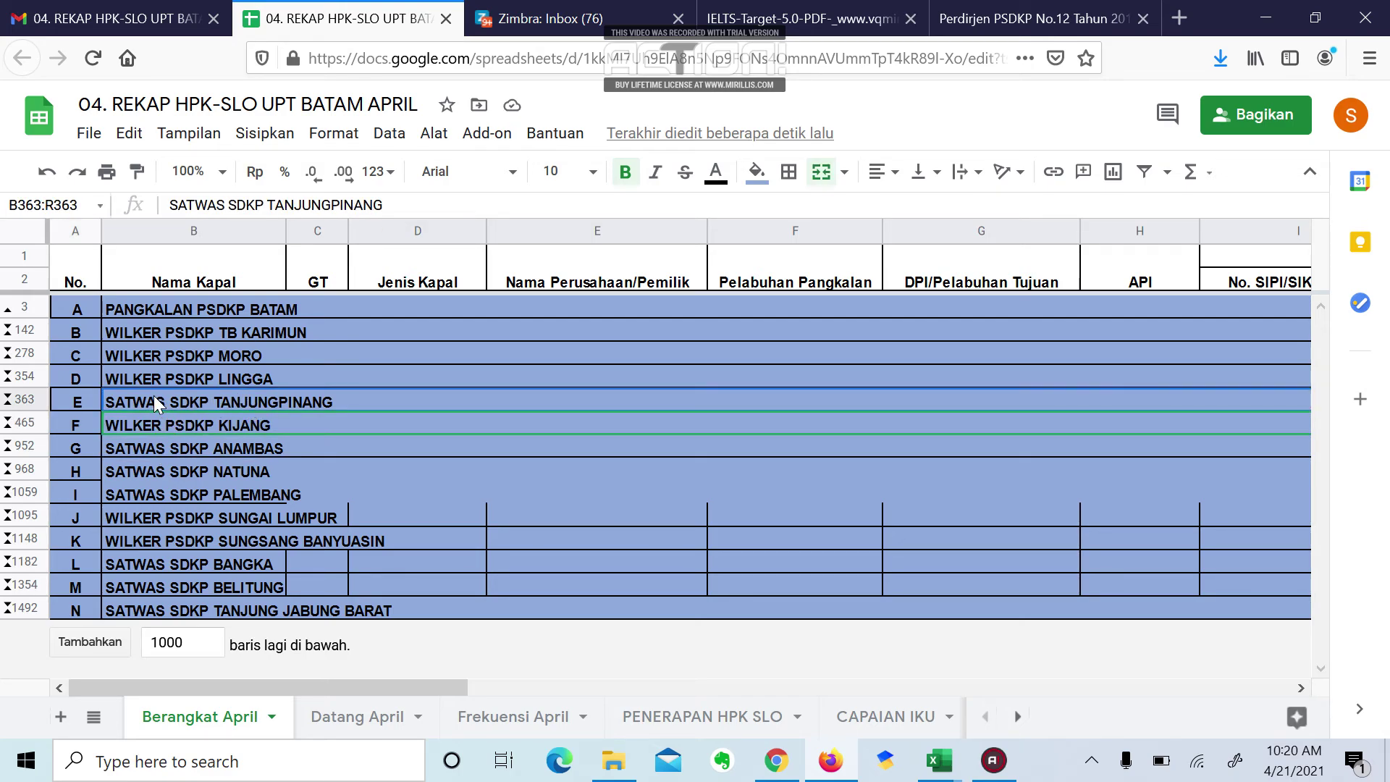
pyautogui.rightClick(154, 395)
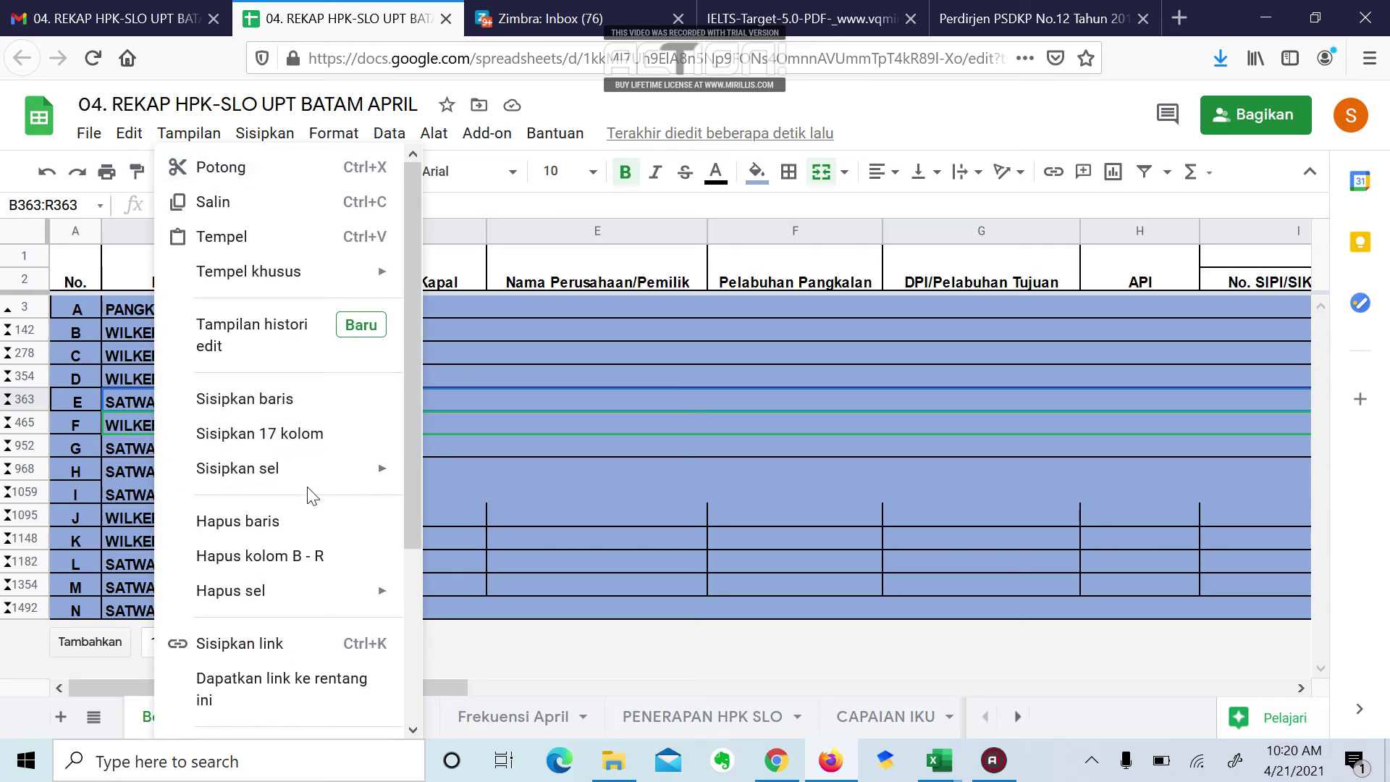
pyautogui.moveTo(409, 405); pyautogui.dragTo(413, 559)
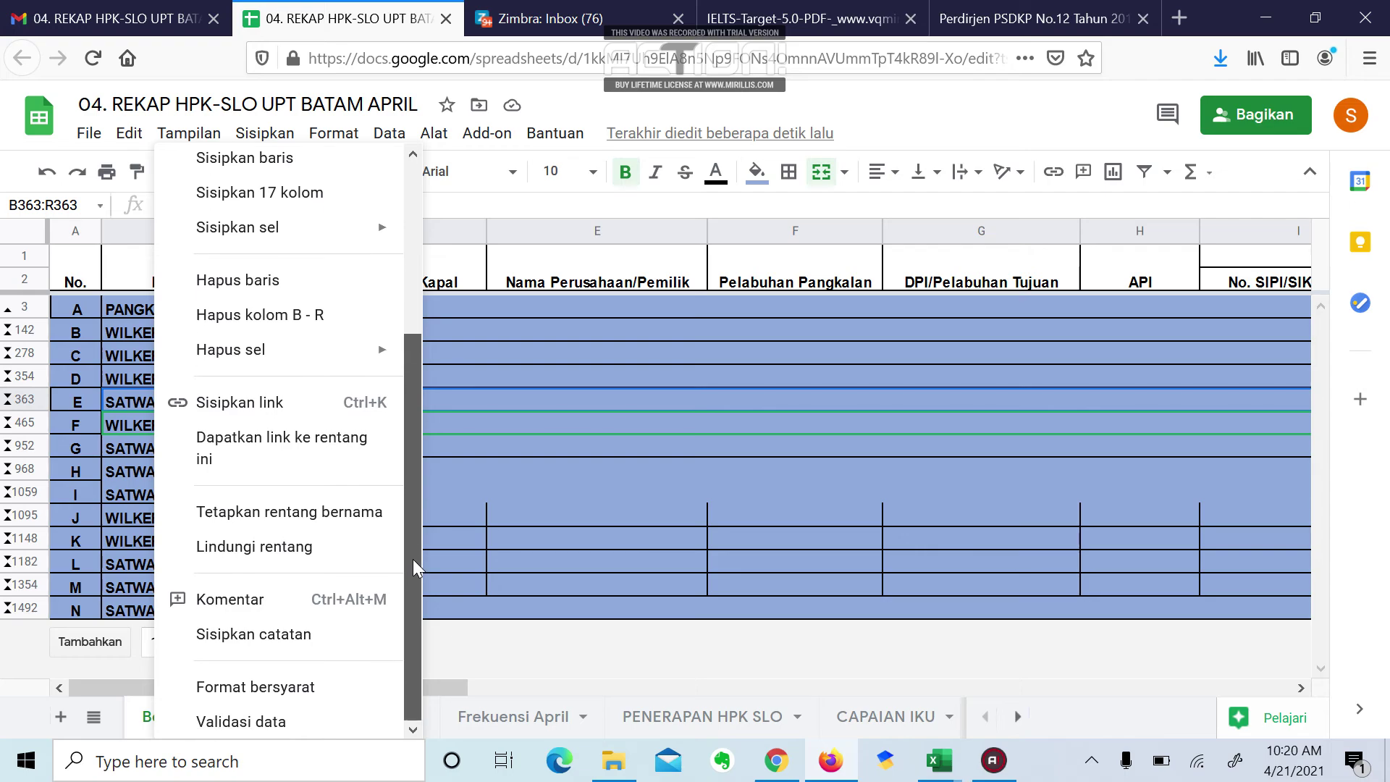
pyautogui.click(230, 600)
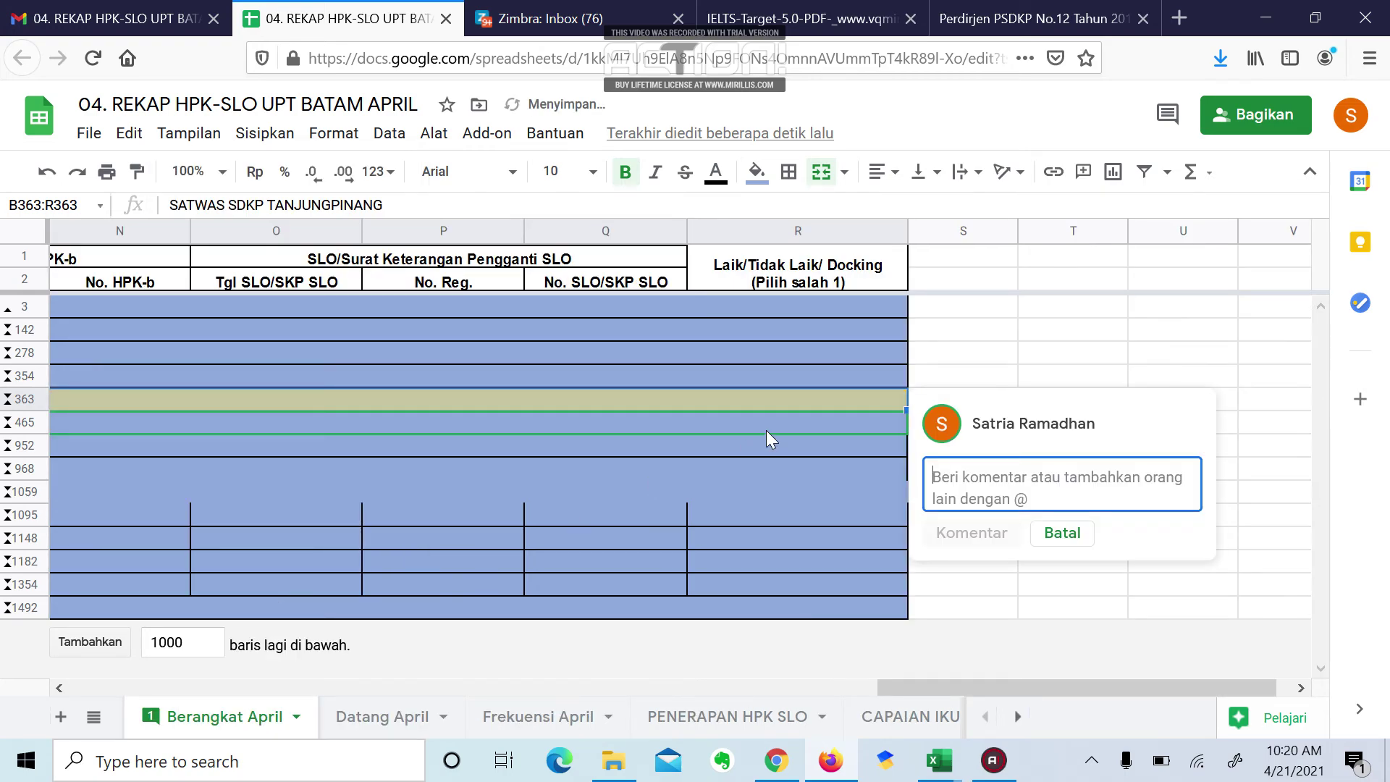
pyautogui.write('sATWA')
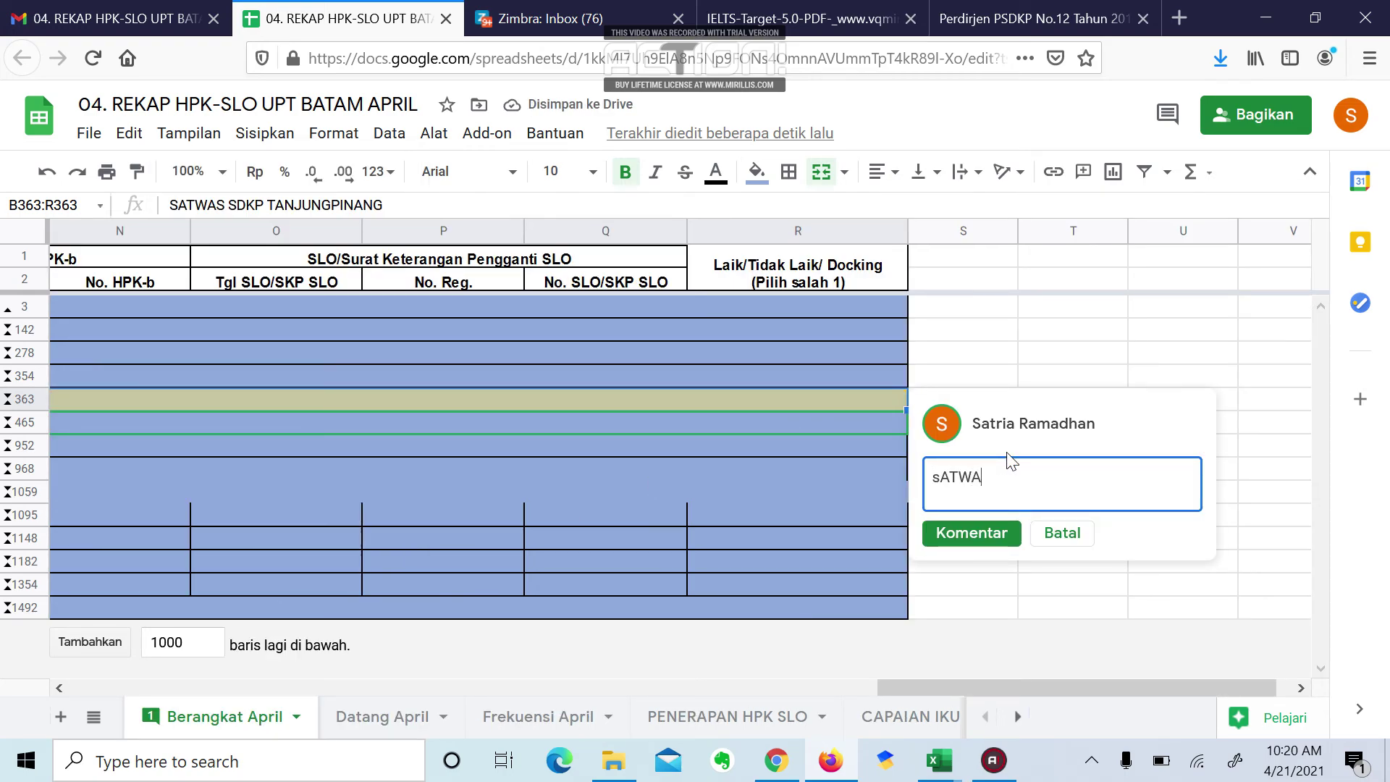
pyautogui.press('BackSpace')
pyautogui.press('BackSpace')
pyautogui.press('BackSpace')
pyautogui.press('BackSpace')
pyautogui.write('satwas tanjungpinang ')
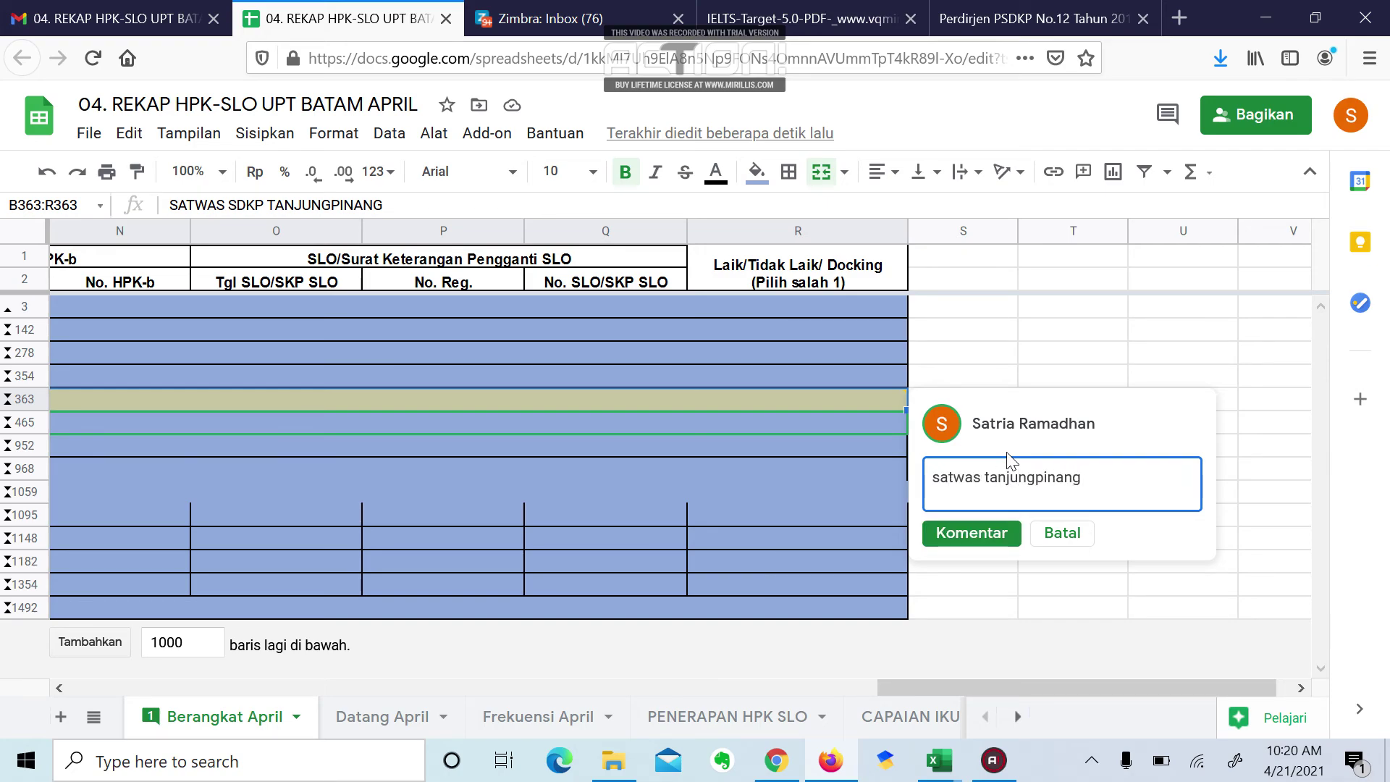
pyautogui.write('clear/ selesai')
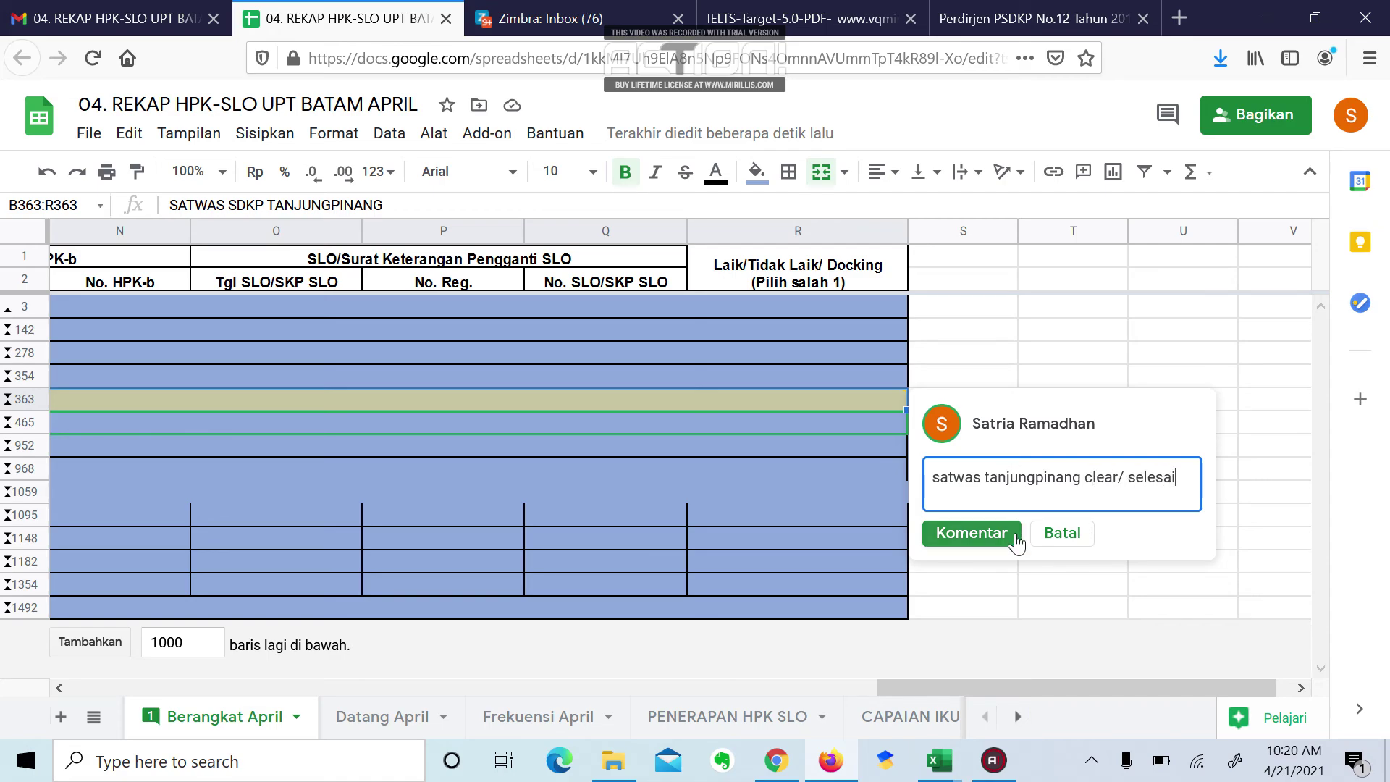
pyautogui.click(995, 539)
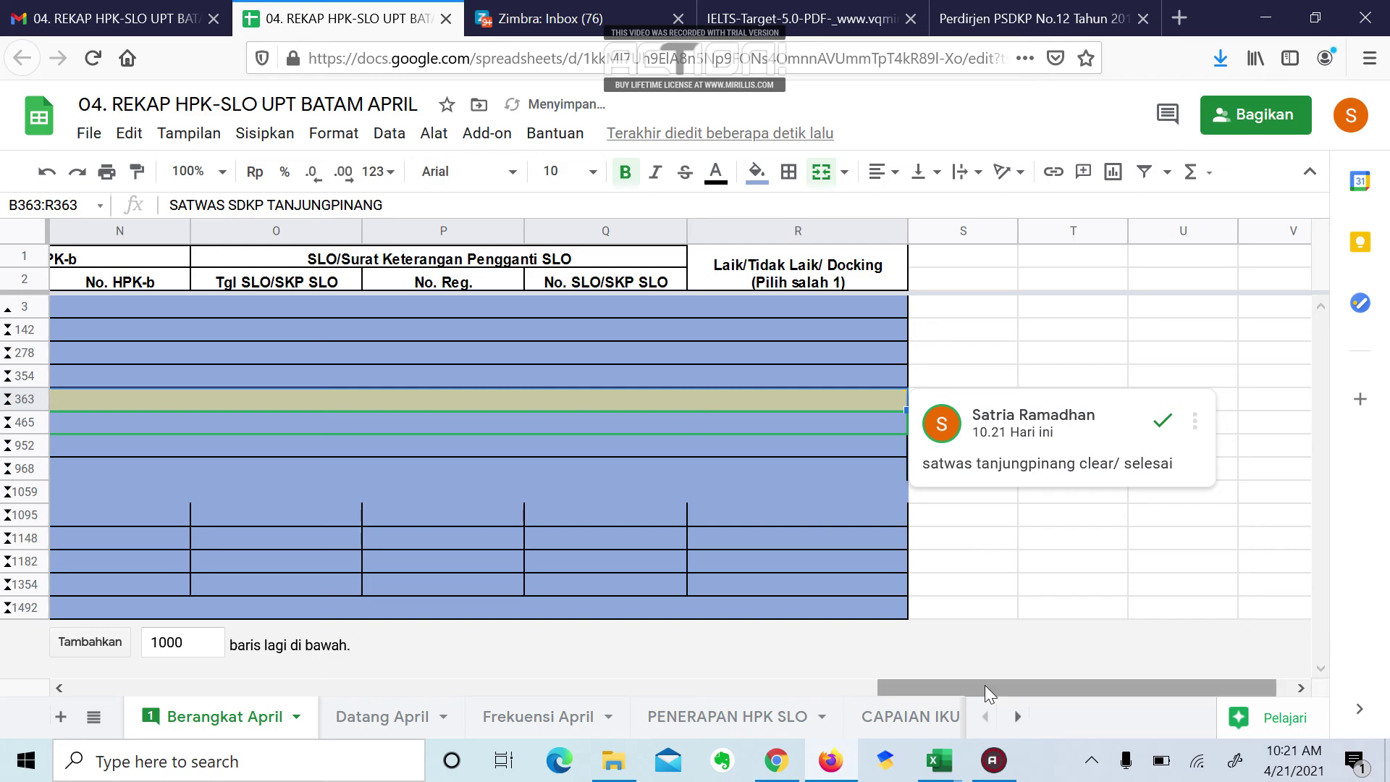
# Step: Move the selection to the WILKER PSDKP KIJANG heading and view the row 363 comment from its marker in column R
pyautogui.moveTo(981, 689); pyautogui.dragTo(165, 644)
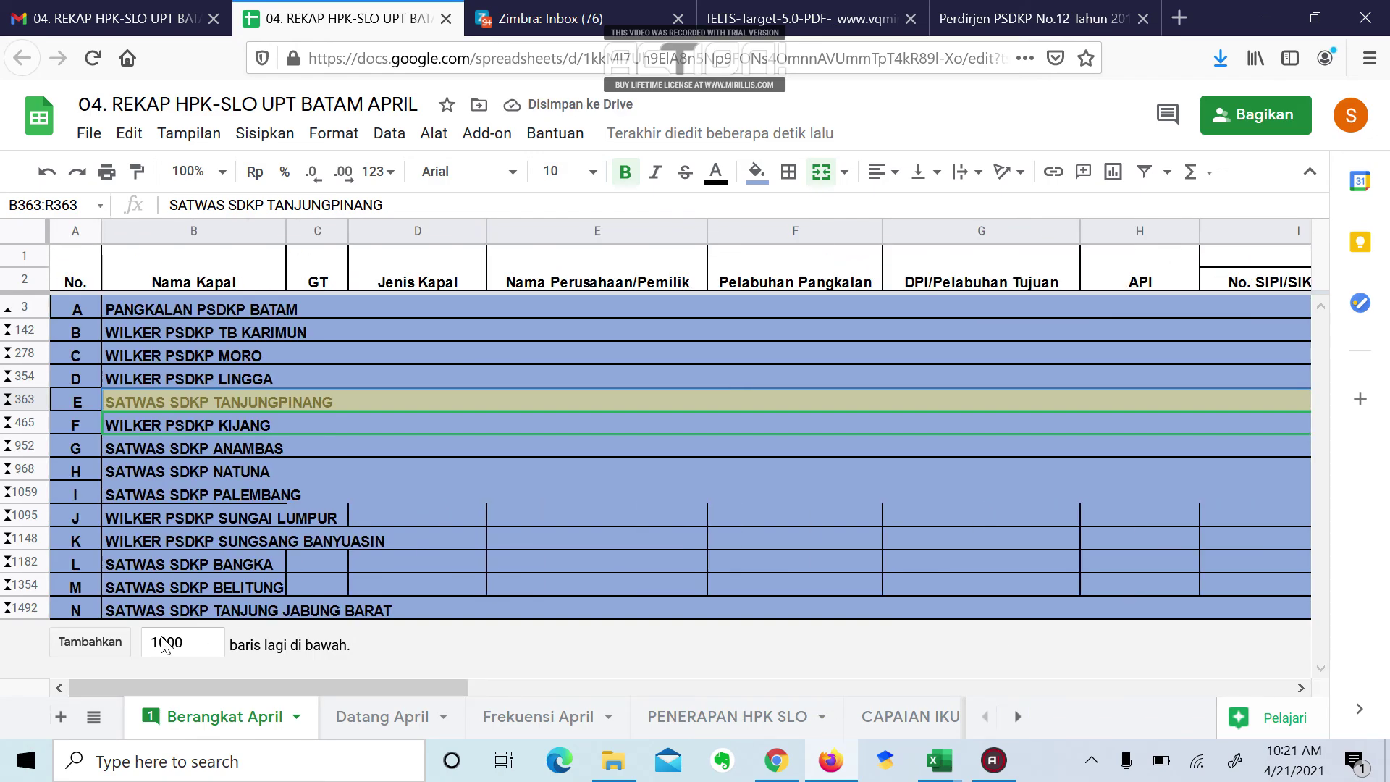
pyautogui.click(200, 449)
pyautogui.click(198, 429)
pyautogui.moveTo(398, 684); pyautogui.dragTo(1197, 696)
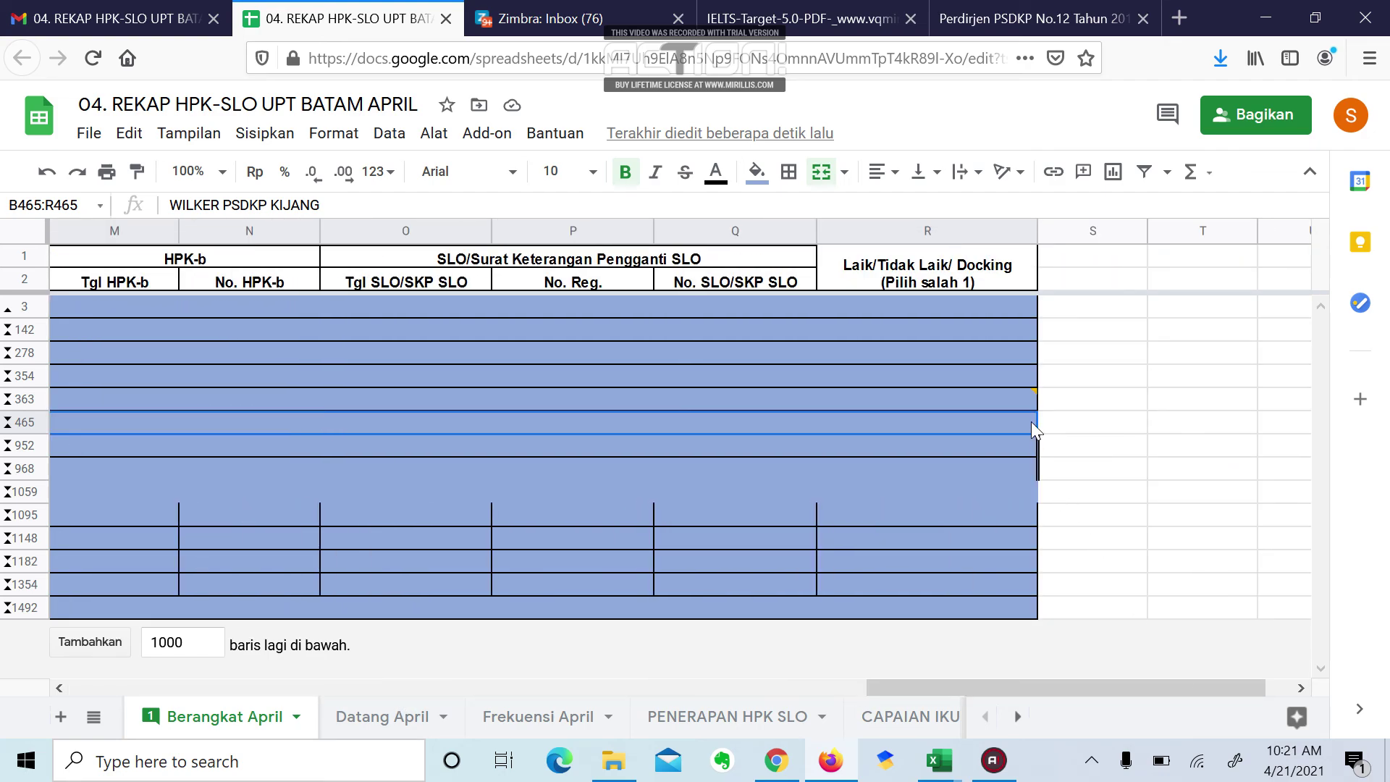
pyautogui.moveTo(1029, 398)
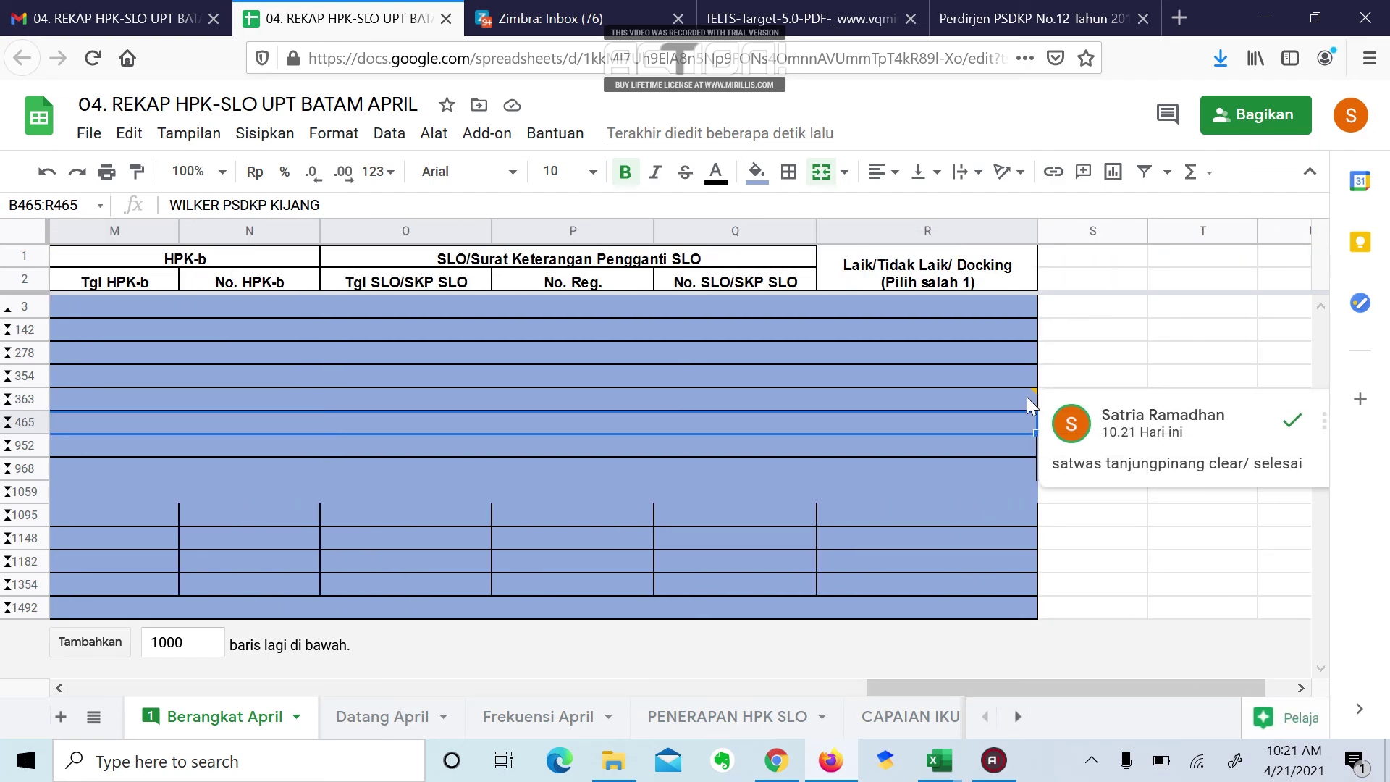
# Step: Delete the comment thread on the SATWAS SDKP TANJUNGPINANG heading and return to the sheet's first columns
pyautogui.click(1026, 397)
pyautogui.rightClick(1026, 396)
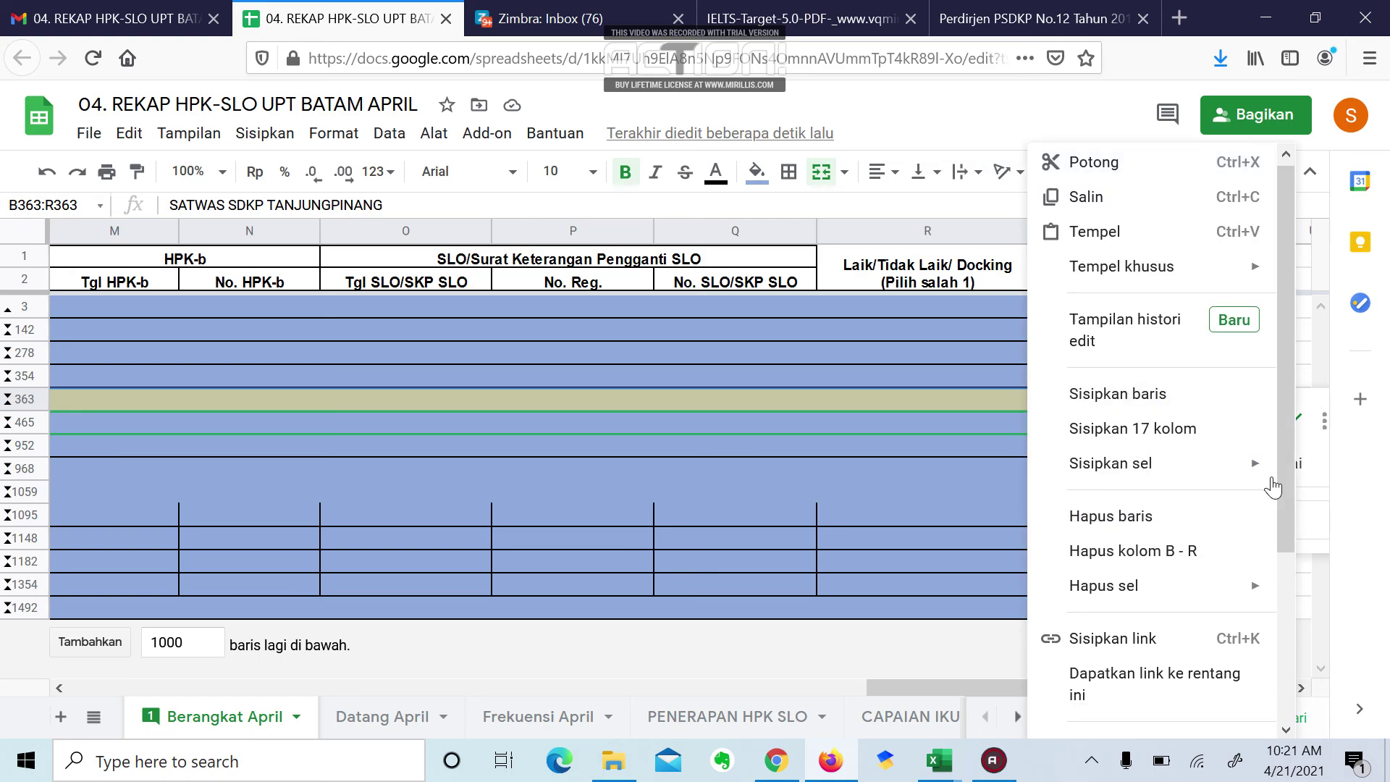
pyautogui.moveTo(1281, 529); pyautogui.dragTo(1286, 667)
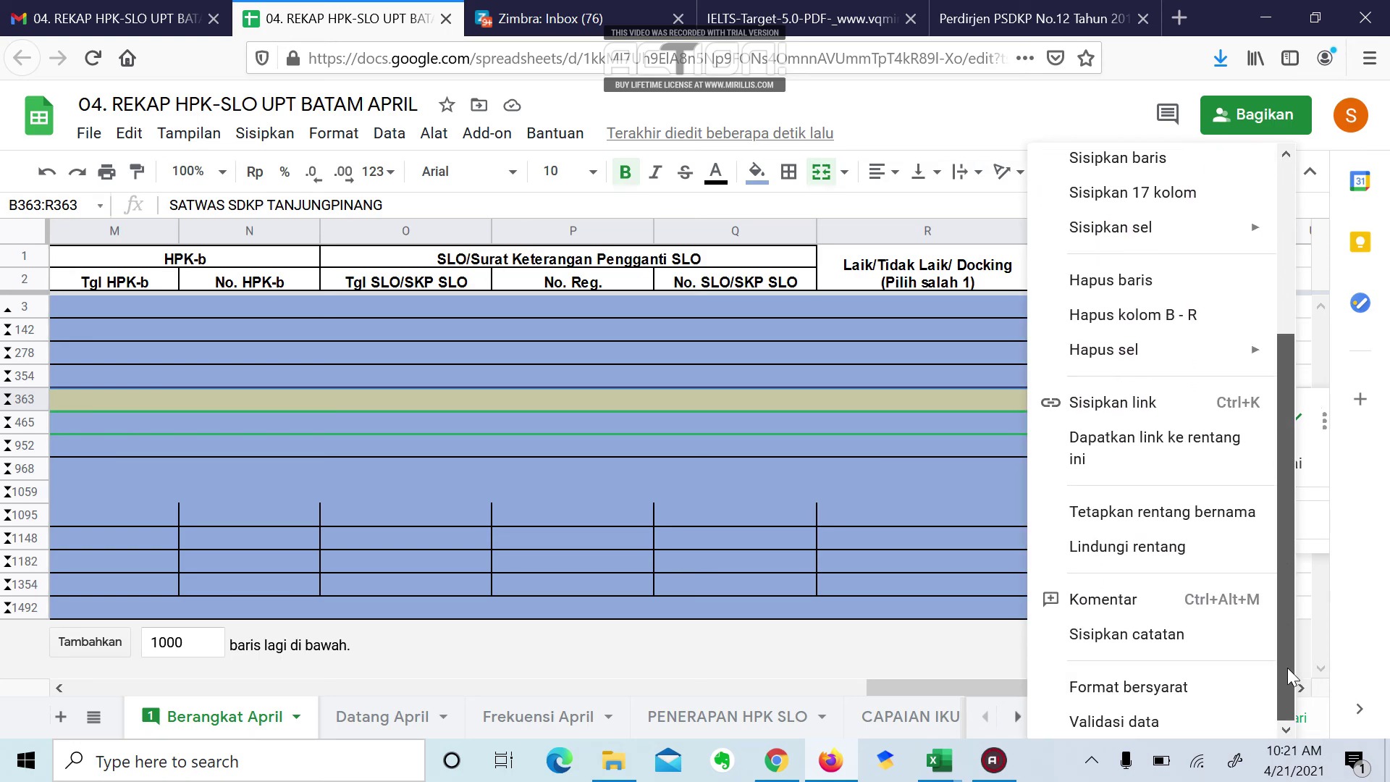
pyautogui.click(1115, 601)
pyautogui.click(1323, 421)
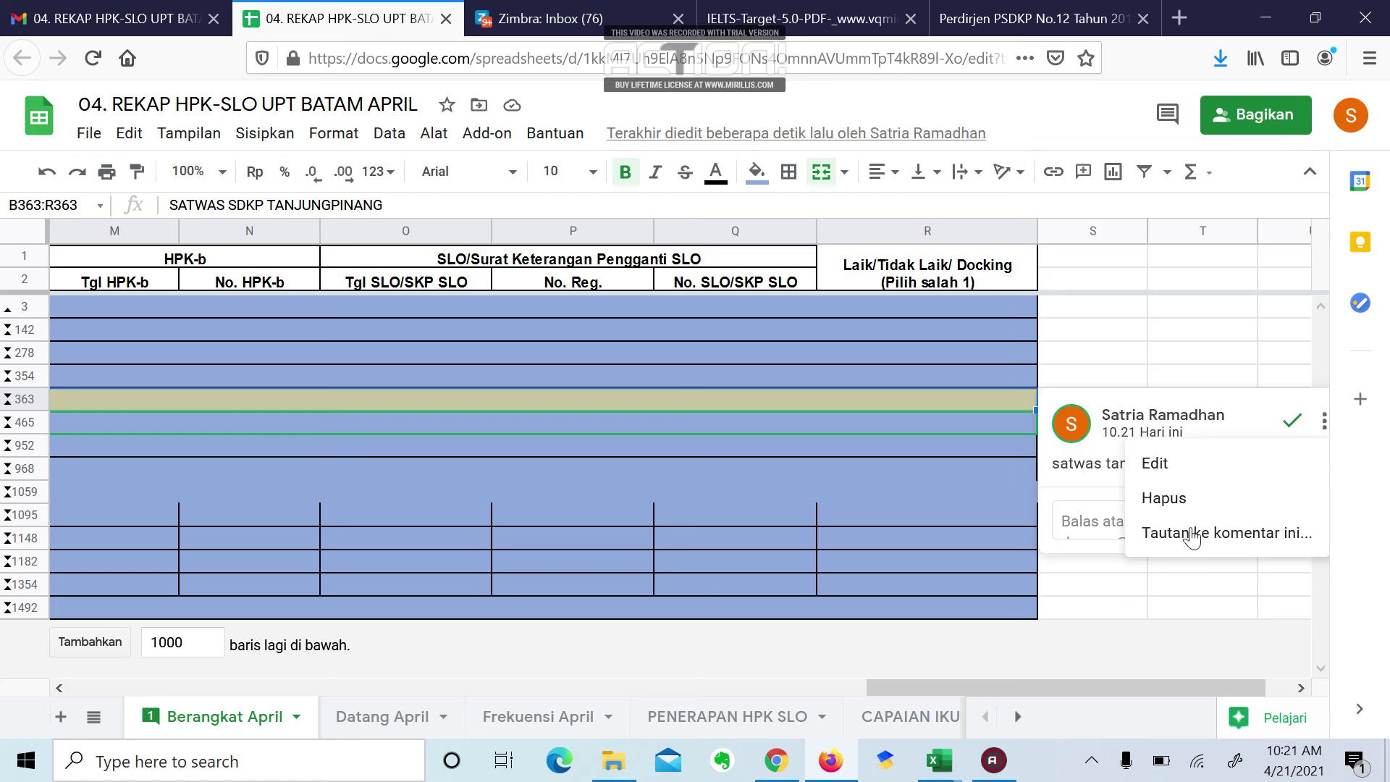
pyautogui.click(1161, 496)
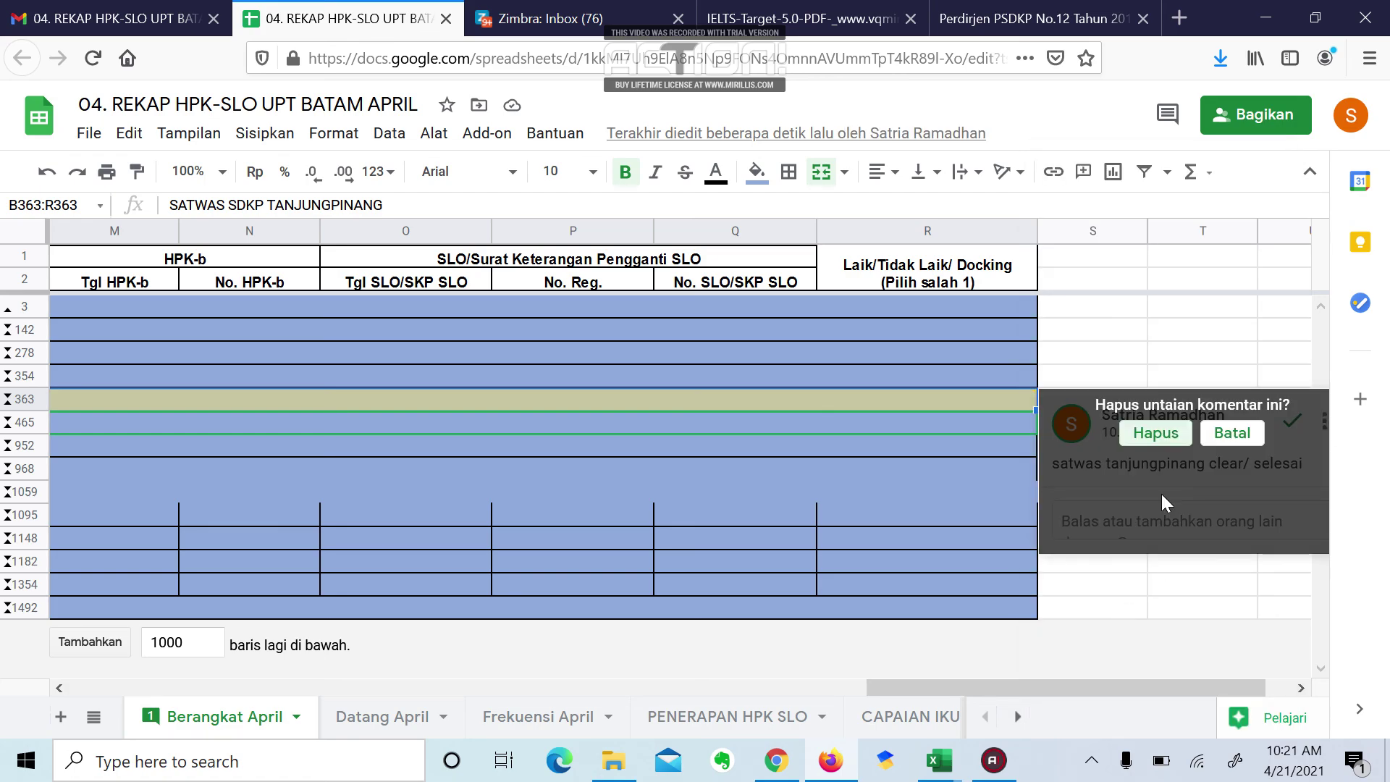
pyautogui.click(1156, 438)
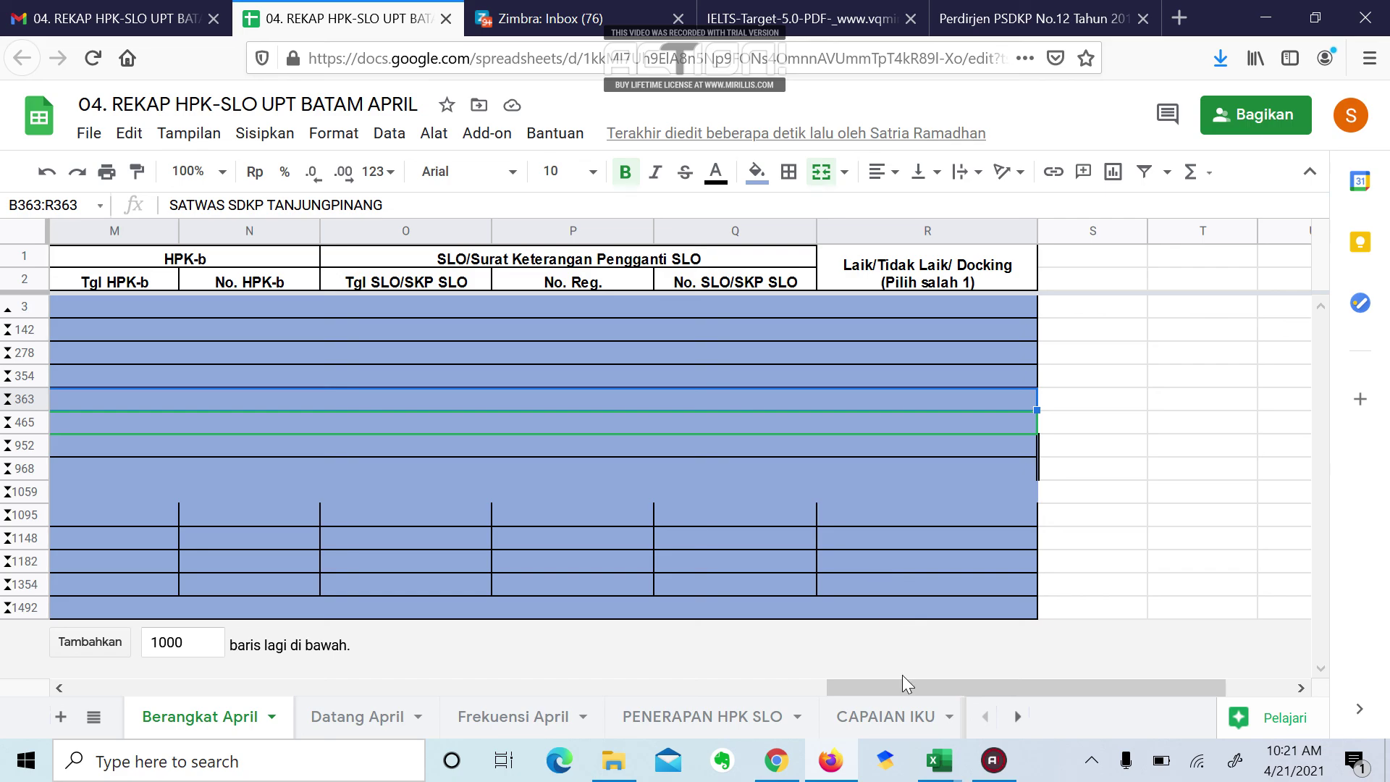
pyautogui.moveTo(910, 688); pyautogui.dragTo(107, 590)
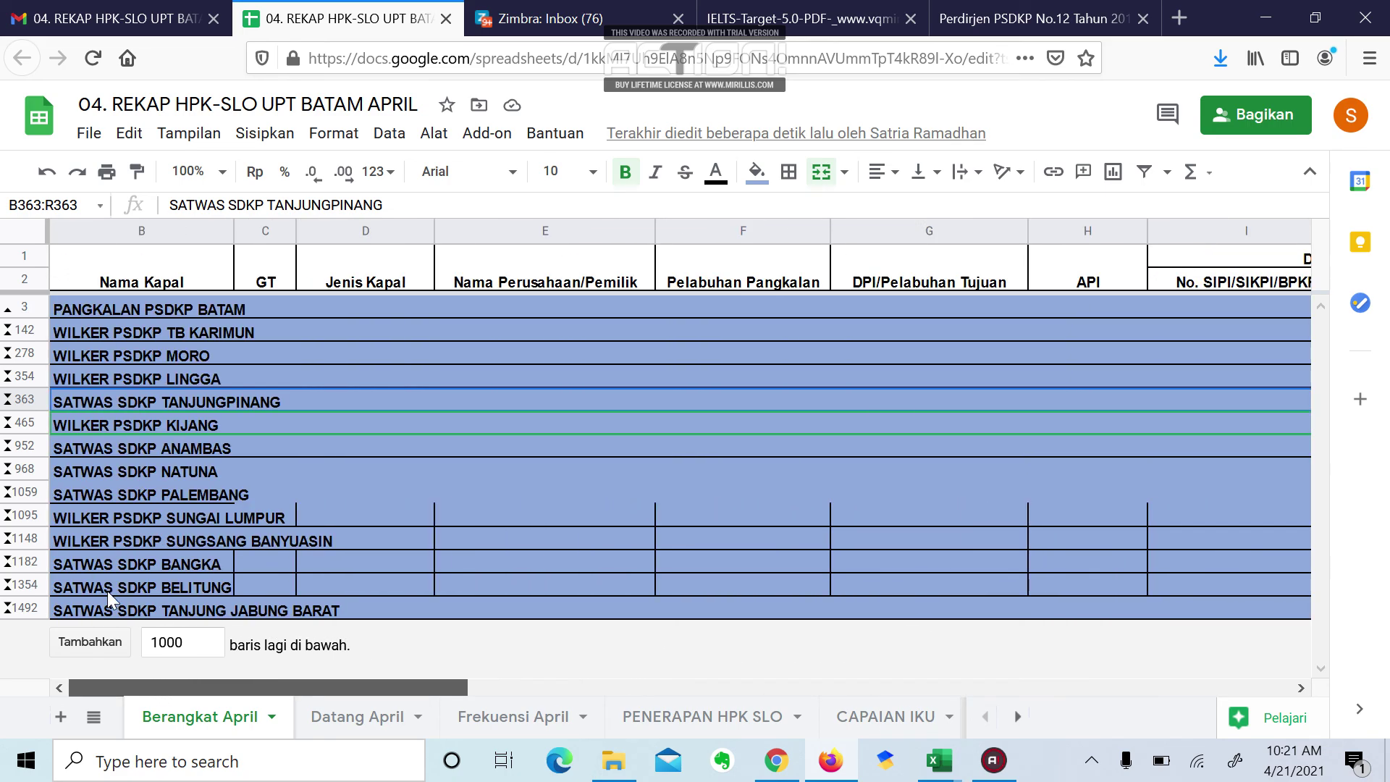